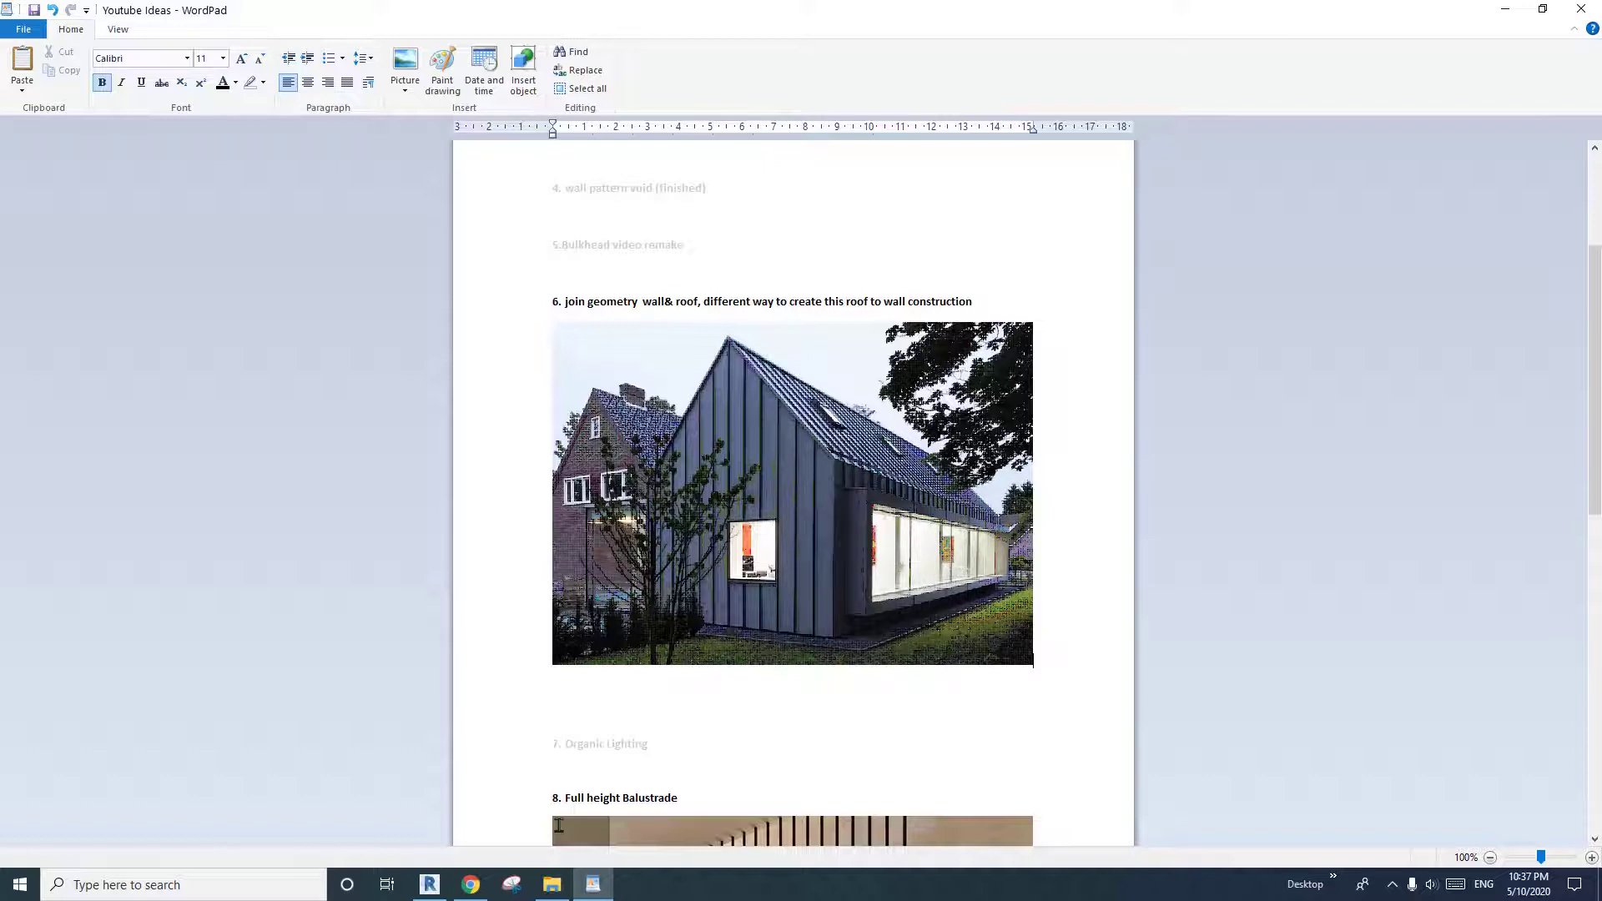
Step: Switch to Revit and create a new project from the Architectural Template
click(429, 884)
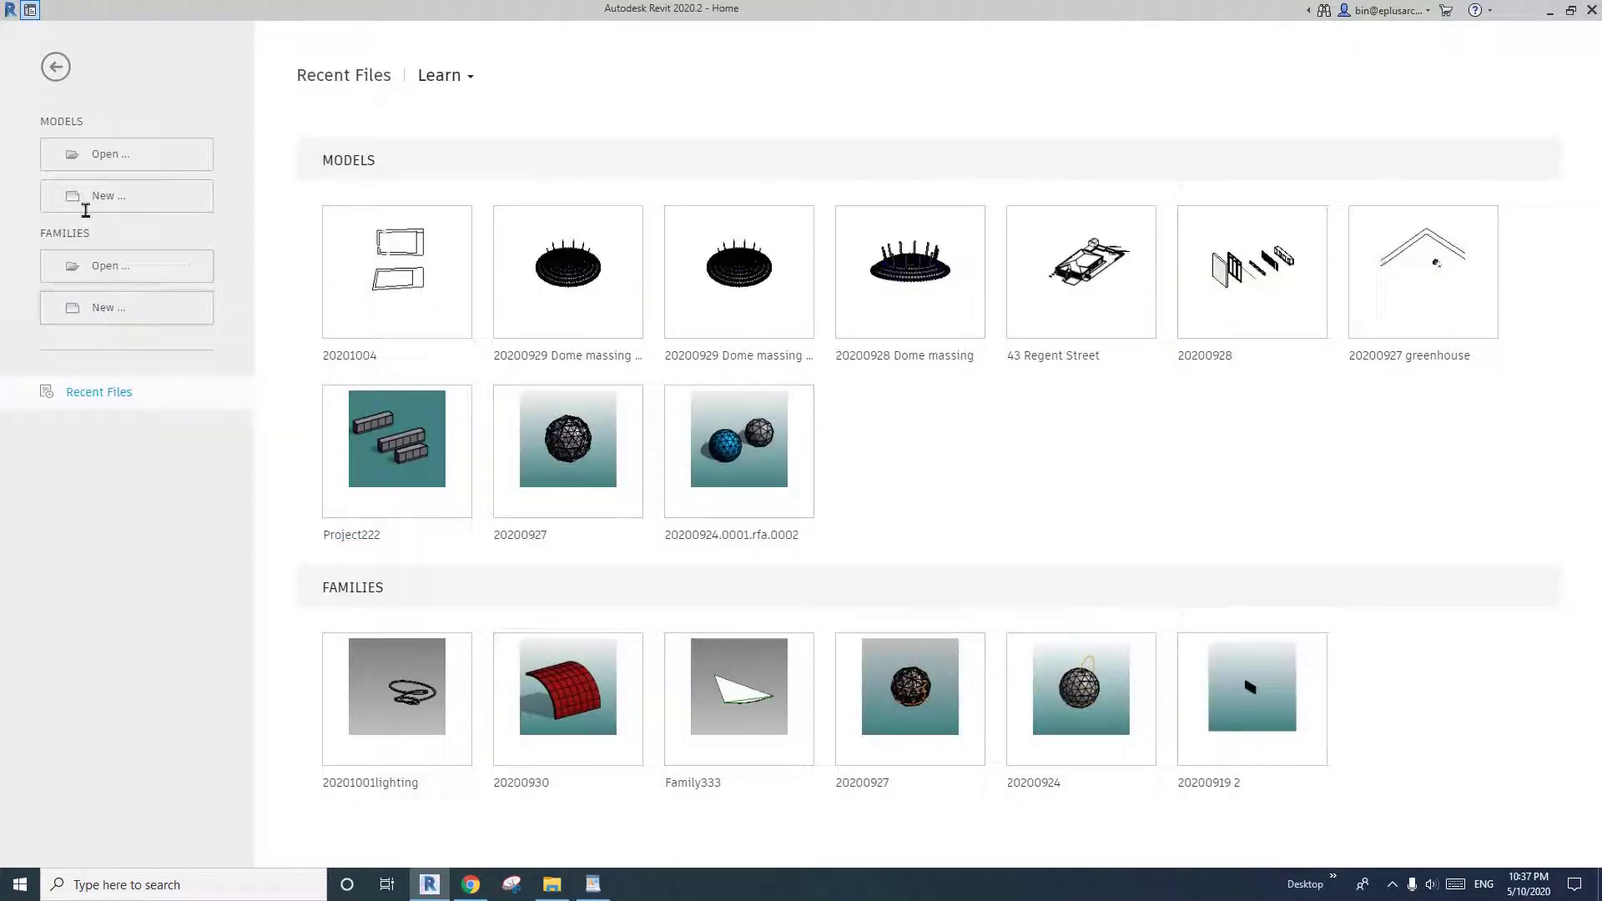
click(89, 200)
click(219, 176)
click(121, 214)
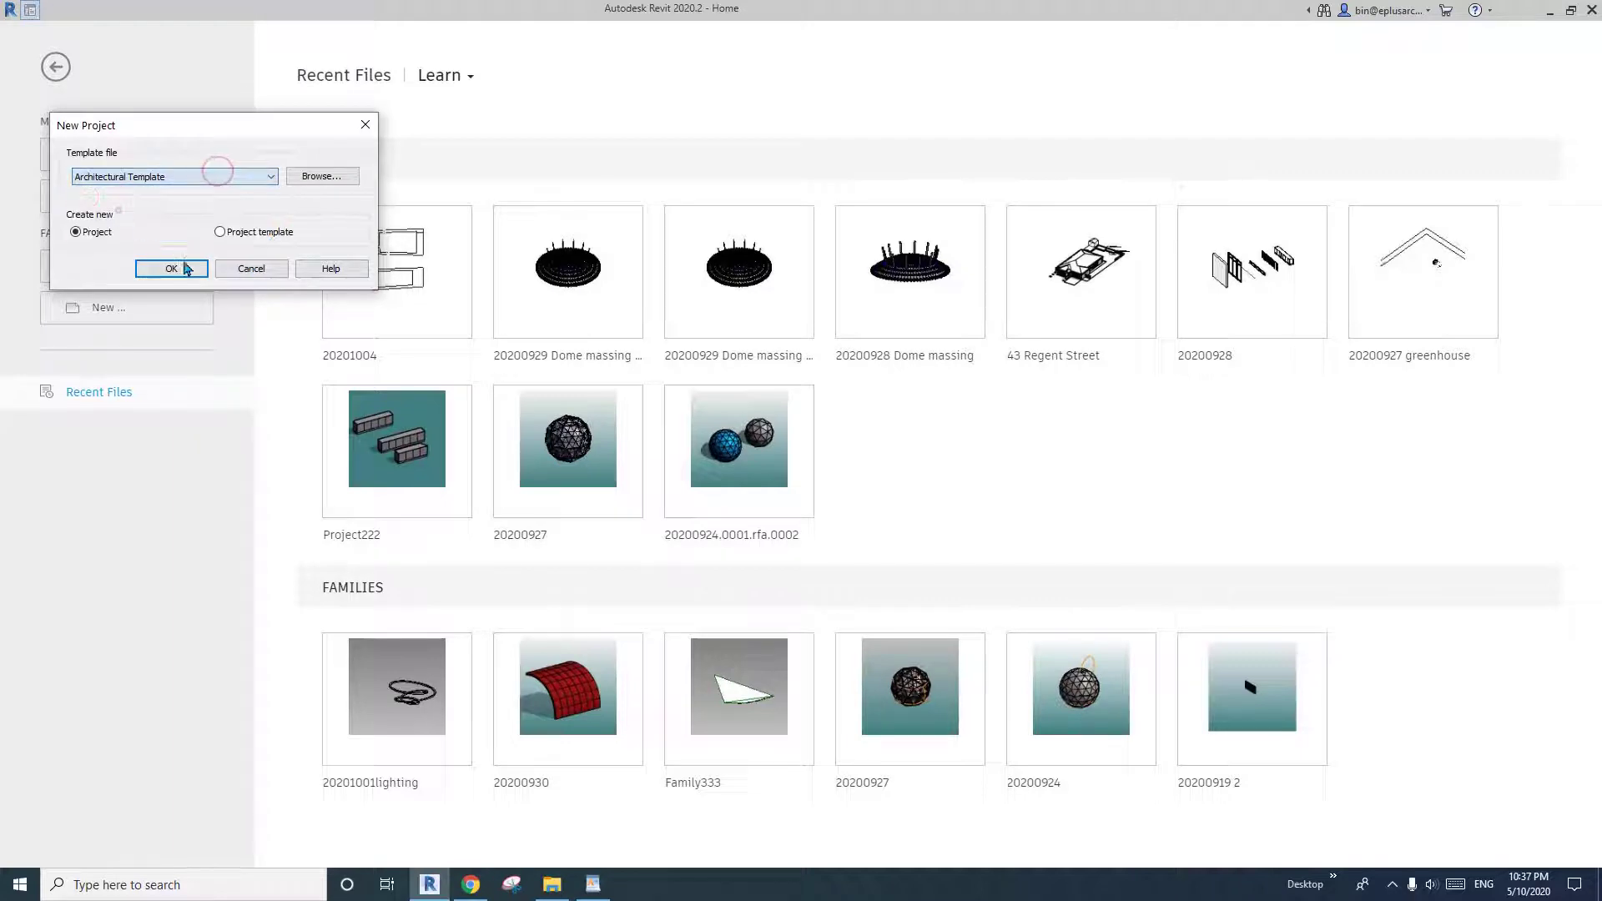
click(186, 267)
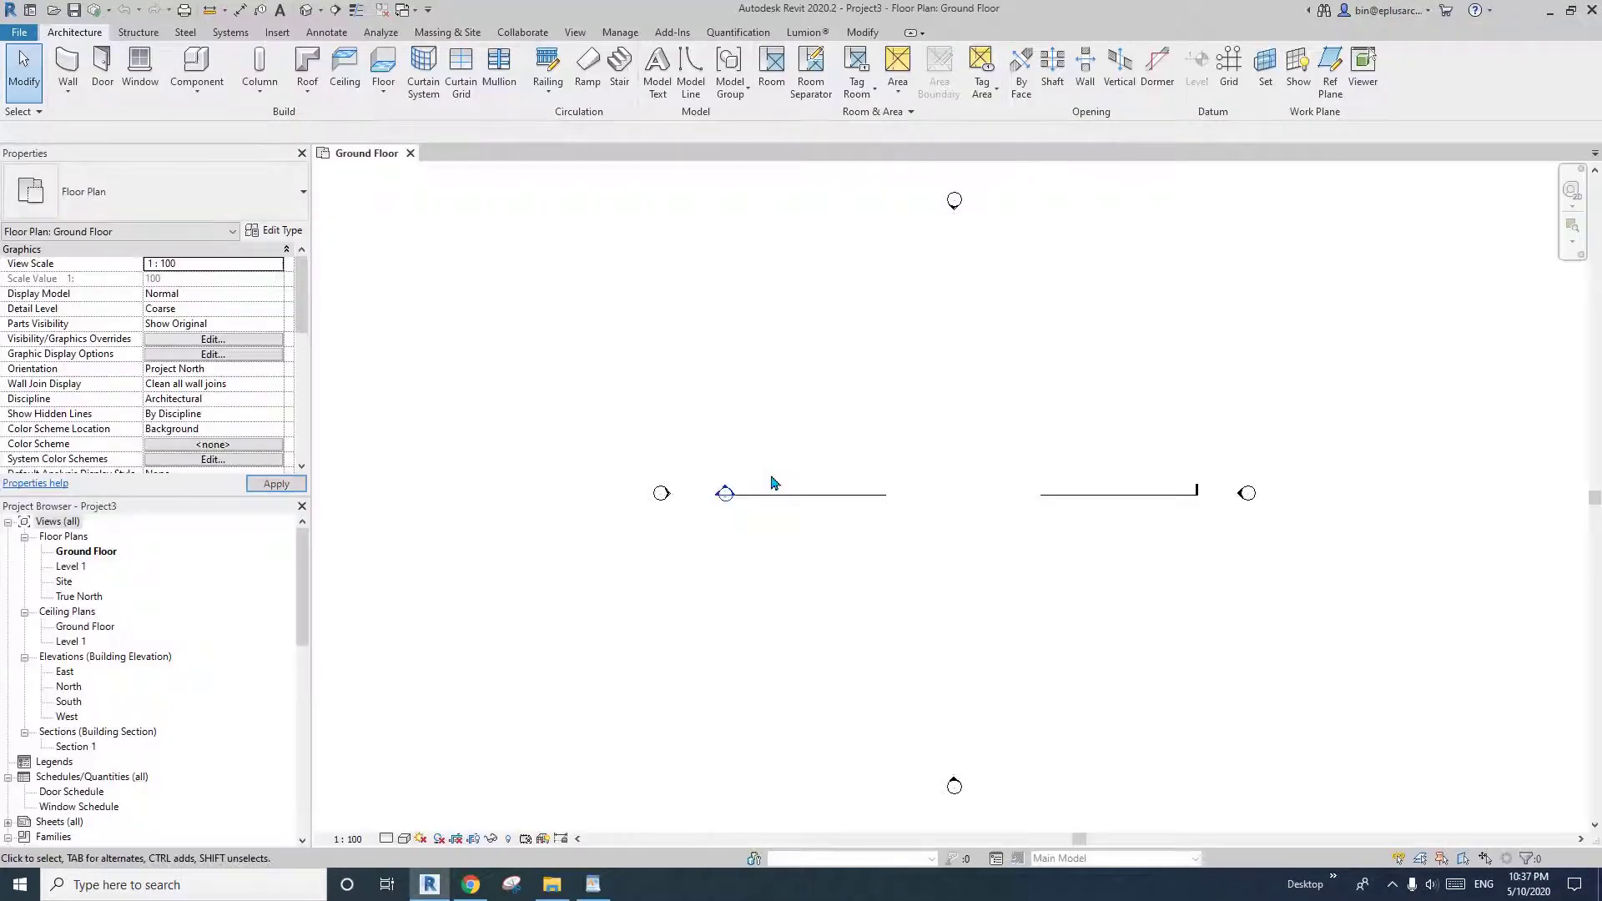
Step: Open the project's default 3D view
click(307, 9)
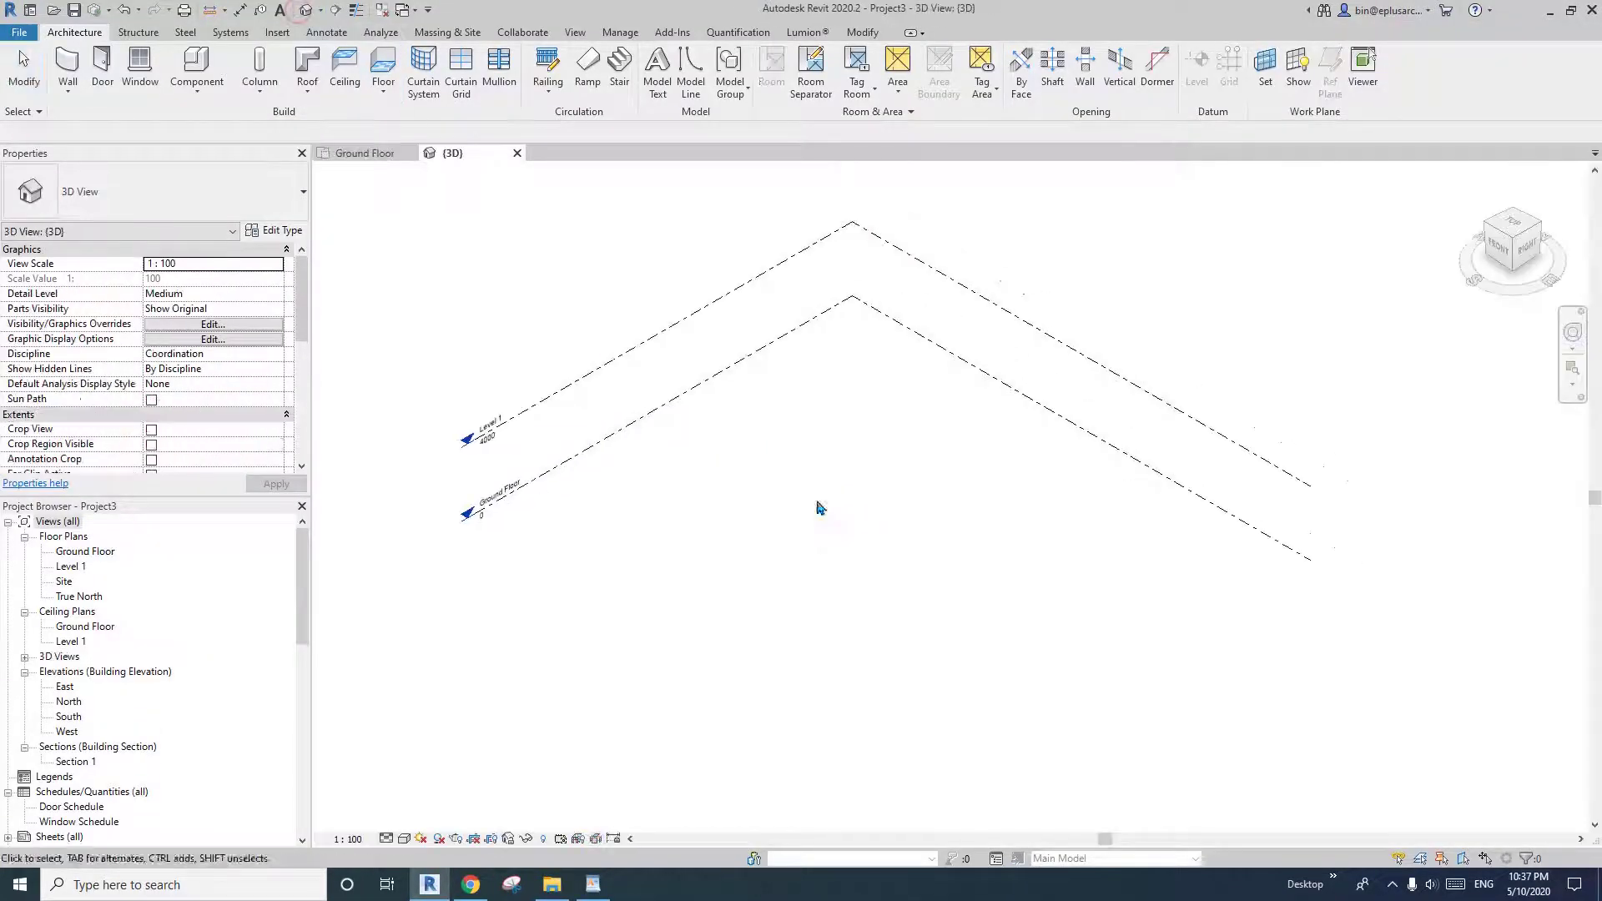
scroll(842, 440, up, 1)
middle_drag(843, 440, 746, 480)
Step: Start the Wall command and duplicate the Brick veneer - 250 timber wall type as Metal Cladding Wall
key(w)
key(a)
click(203, 184)
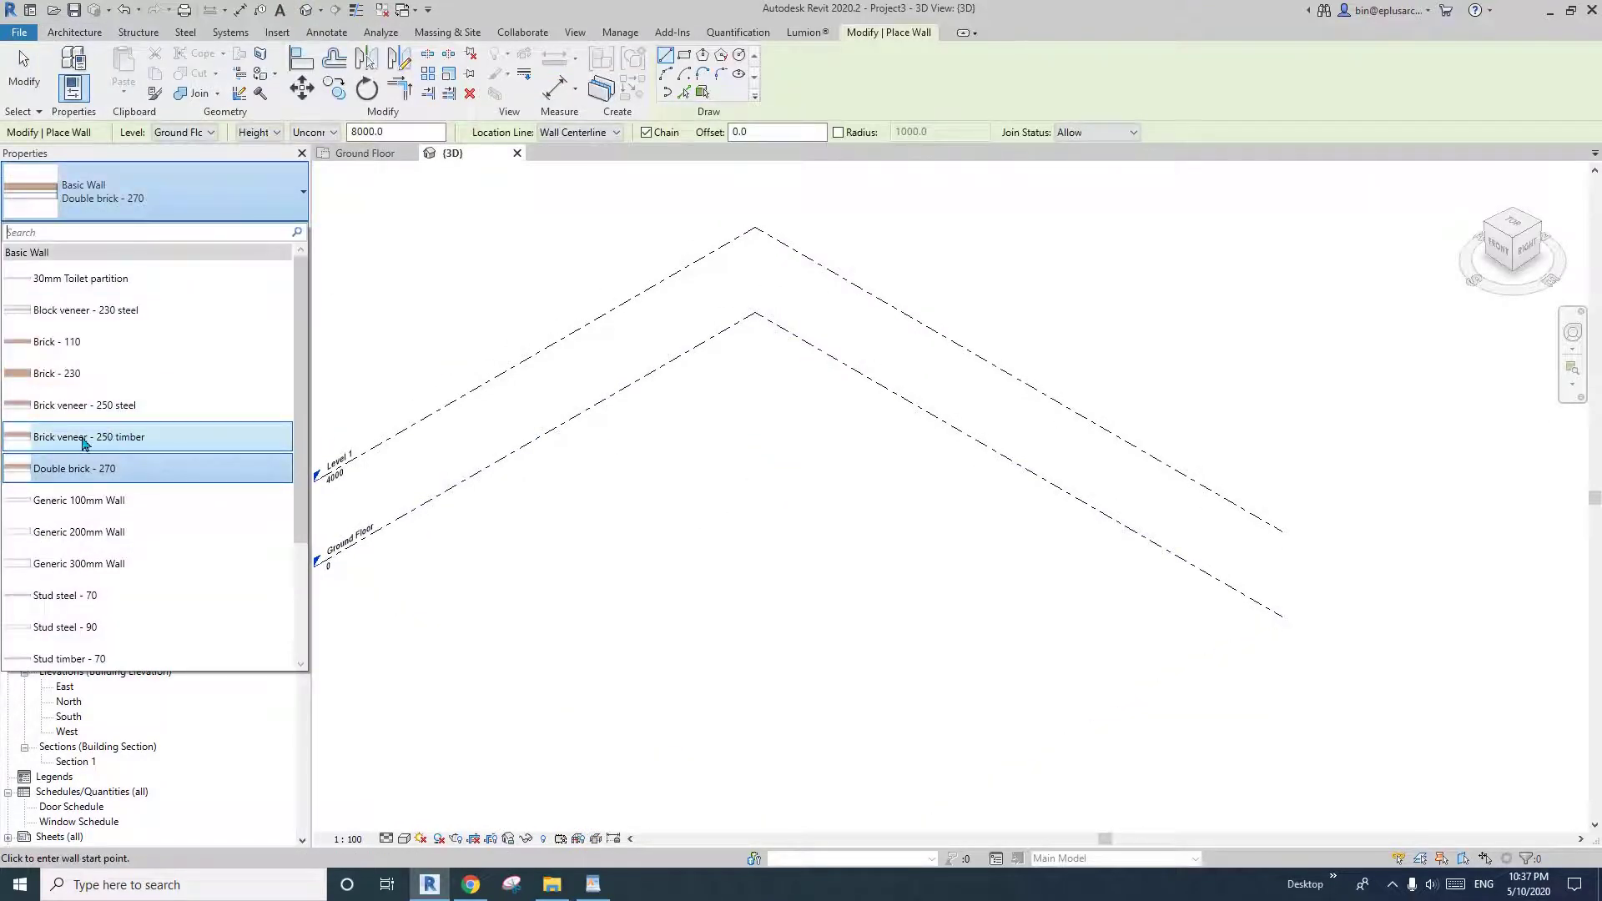
click(84, 438)
click(275, 230)
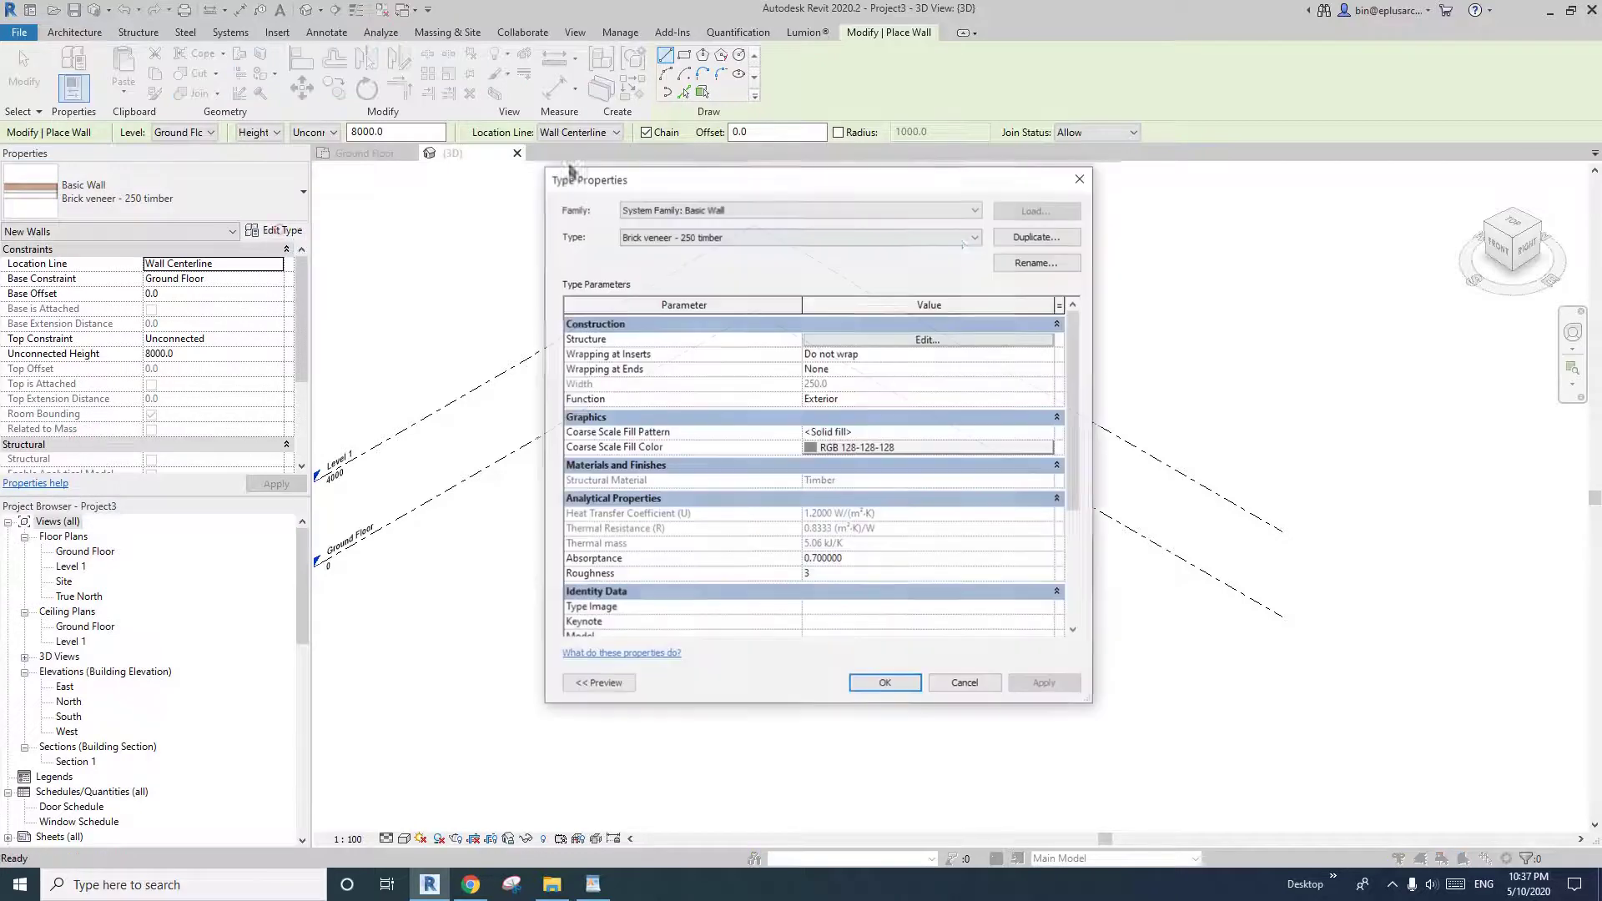
click(1036, 237)
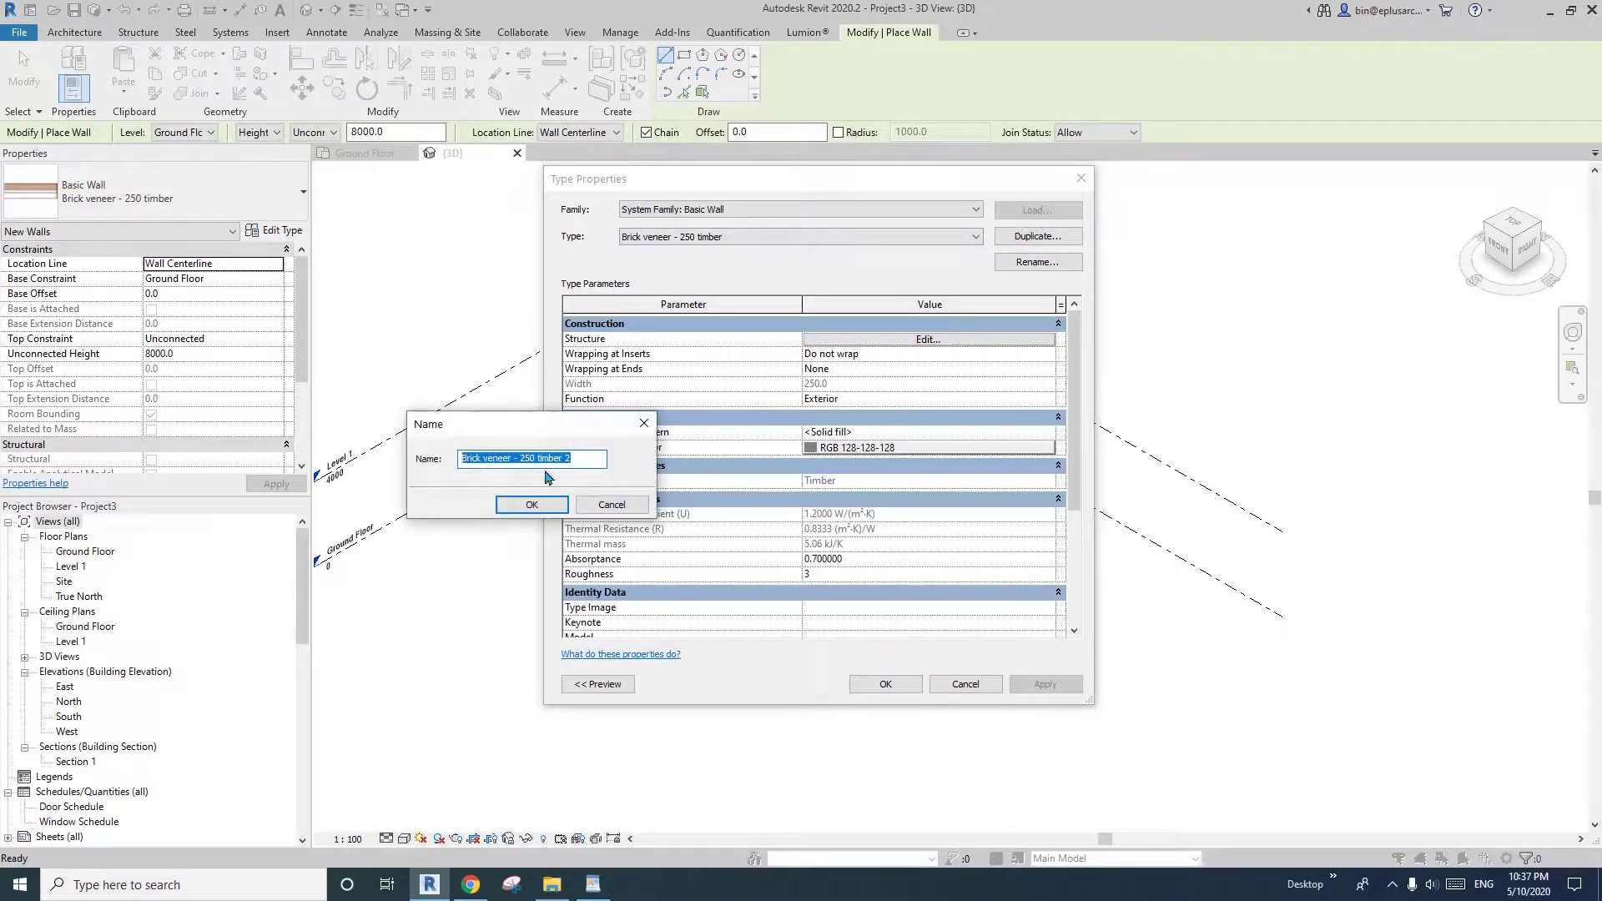
text(Metal Cladding Wall)
click(555, 506)
Step: Create a new material named Metal Cladding for the wall's Finish 1 layer and open its surface foreground fill pattern choices
click(929, 338)
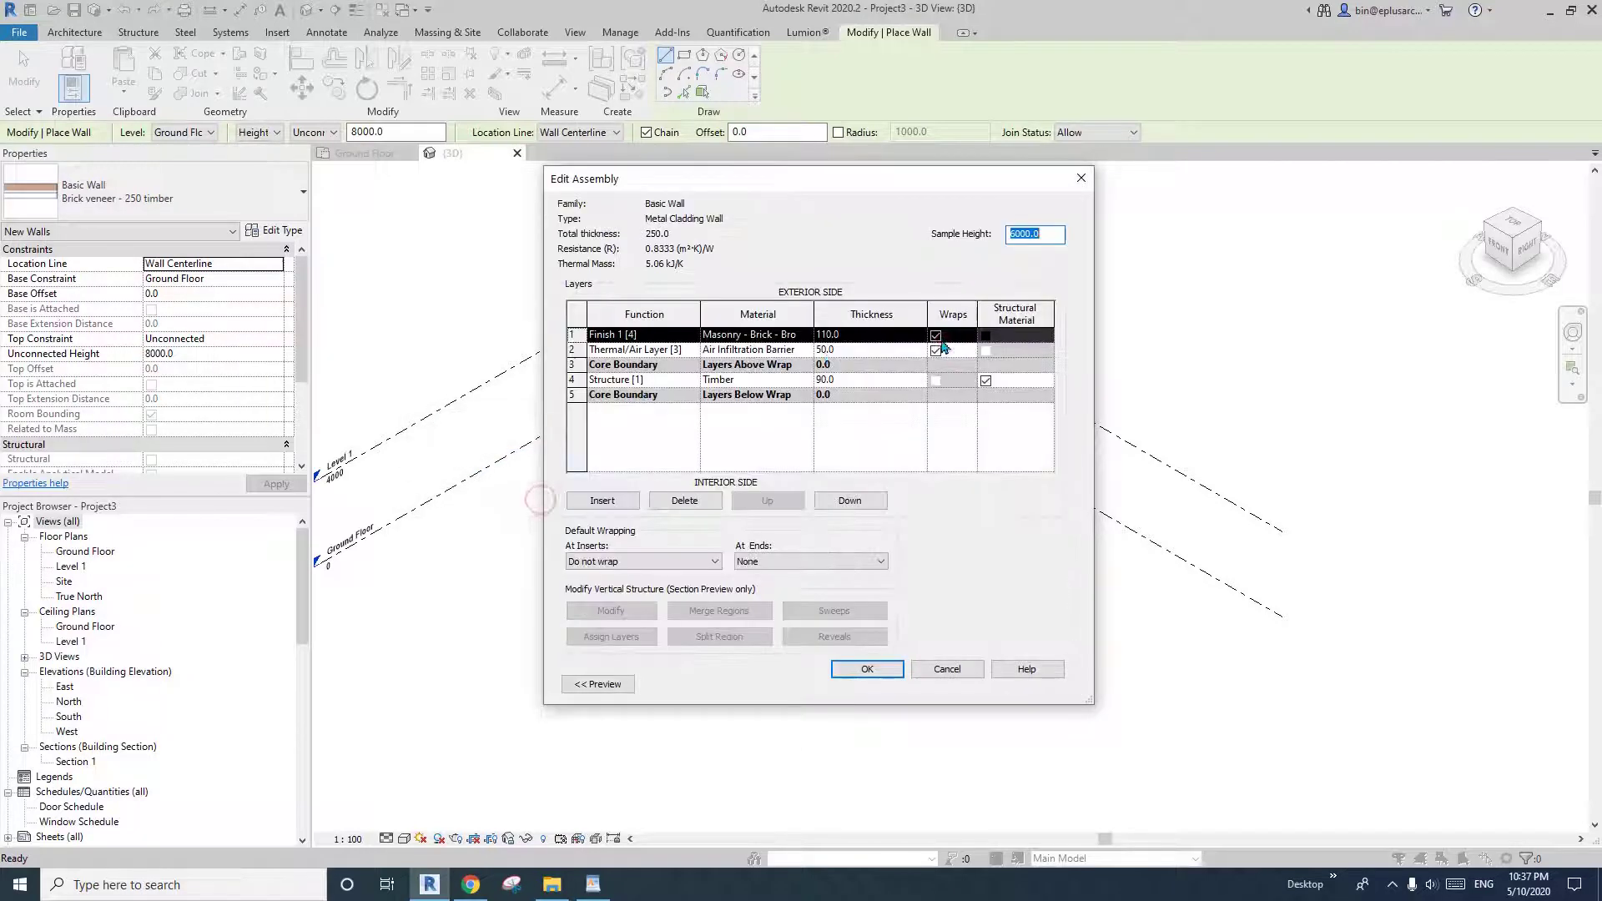
click(742, 338)
click(806, 335)
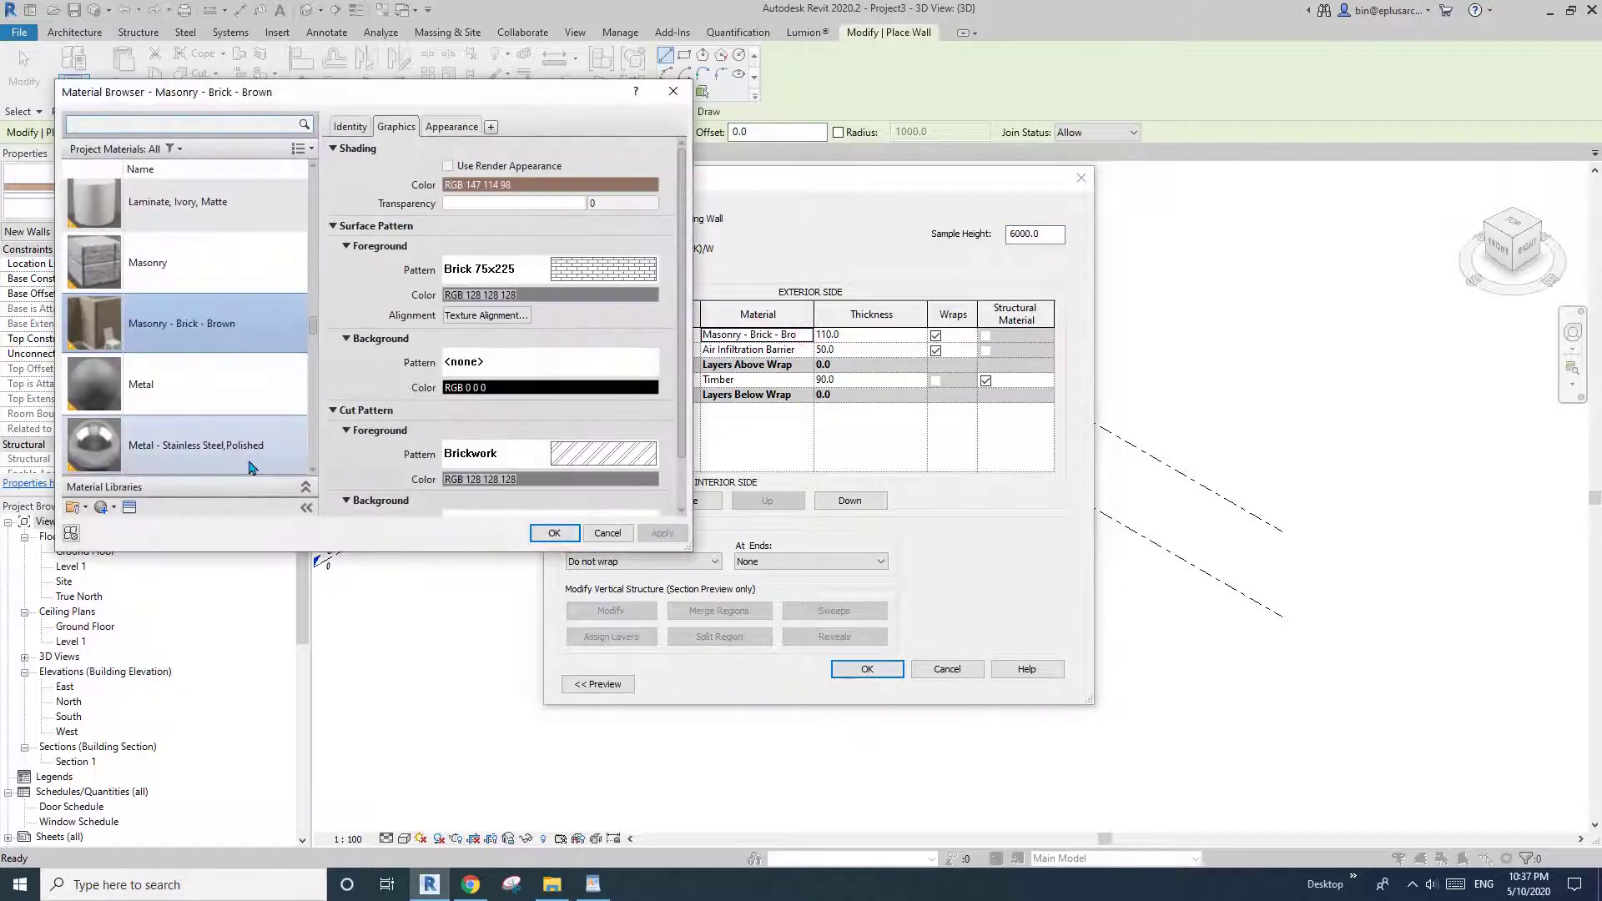
click(113, 507)
click(125, 527)
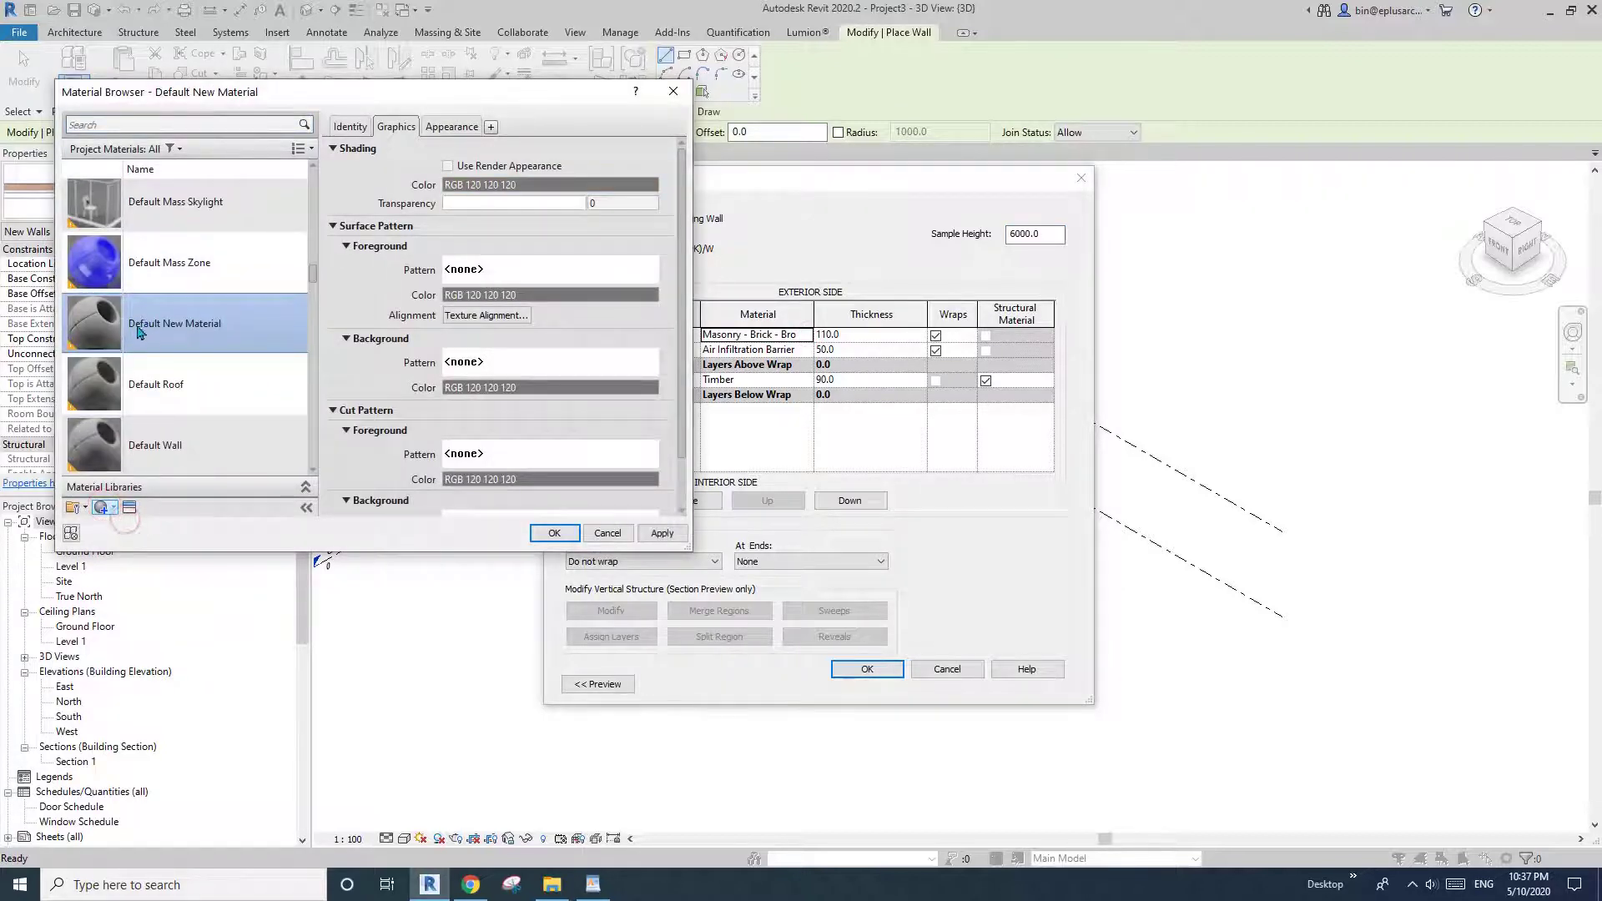
right_click(171, 323)
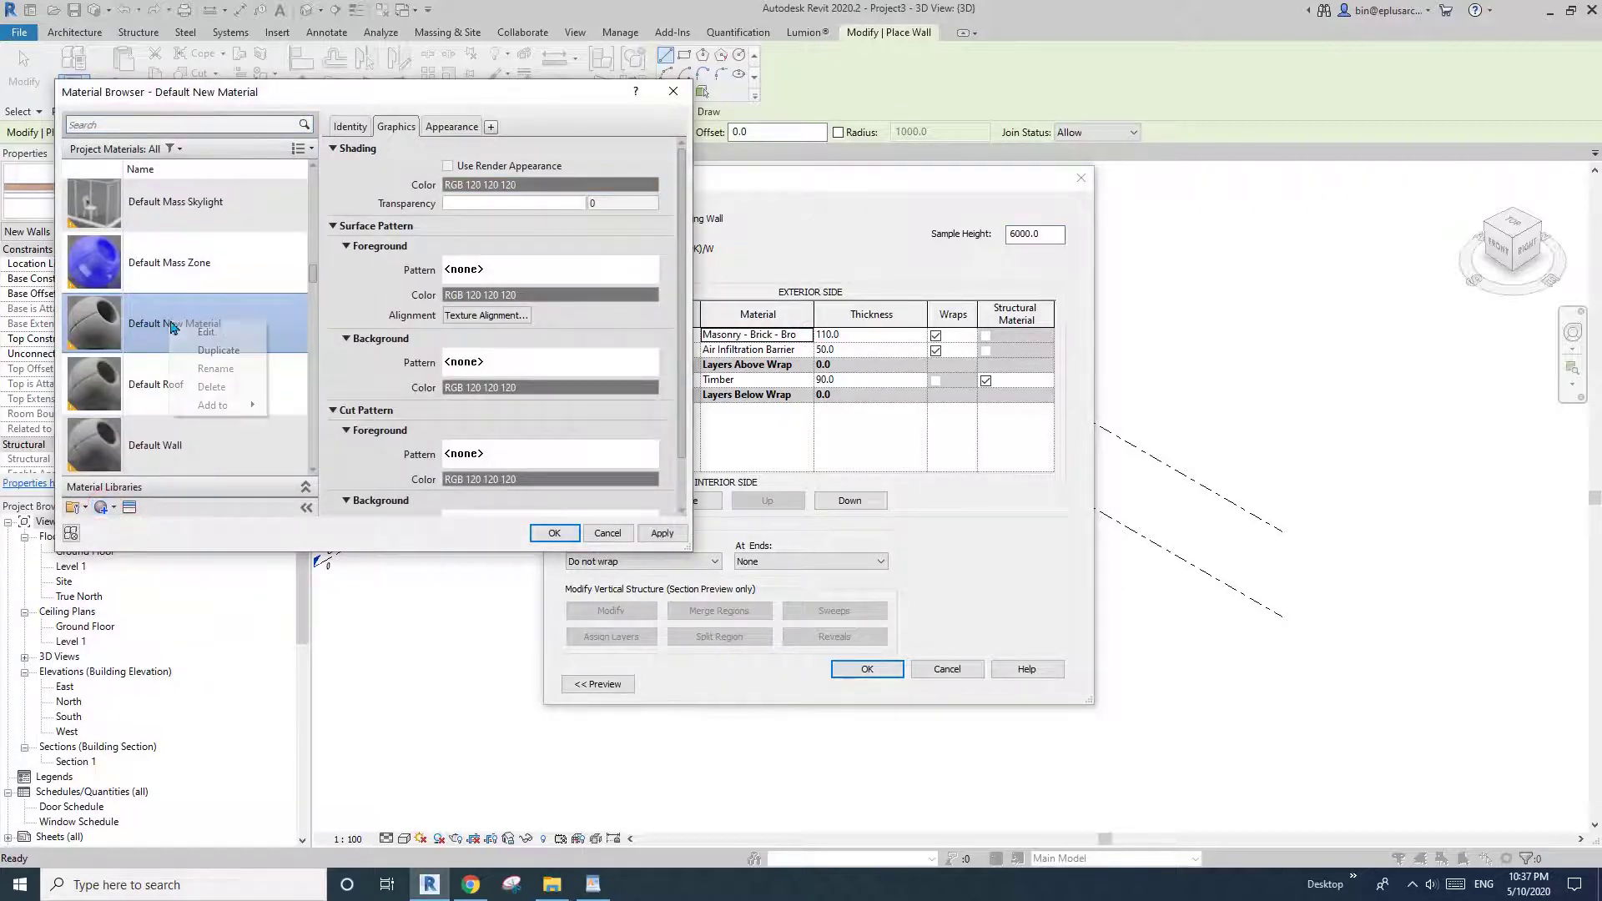
click(215, 368)
text(Metal Cladding)
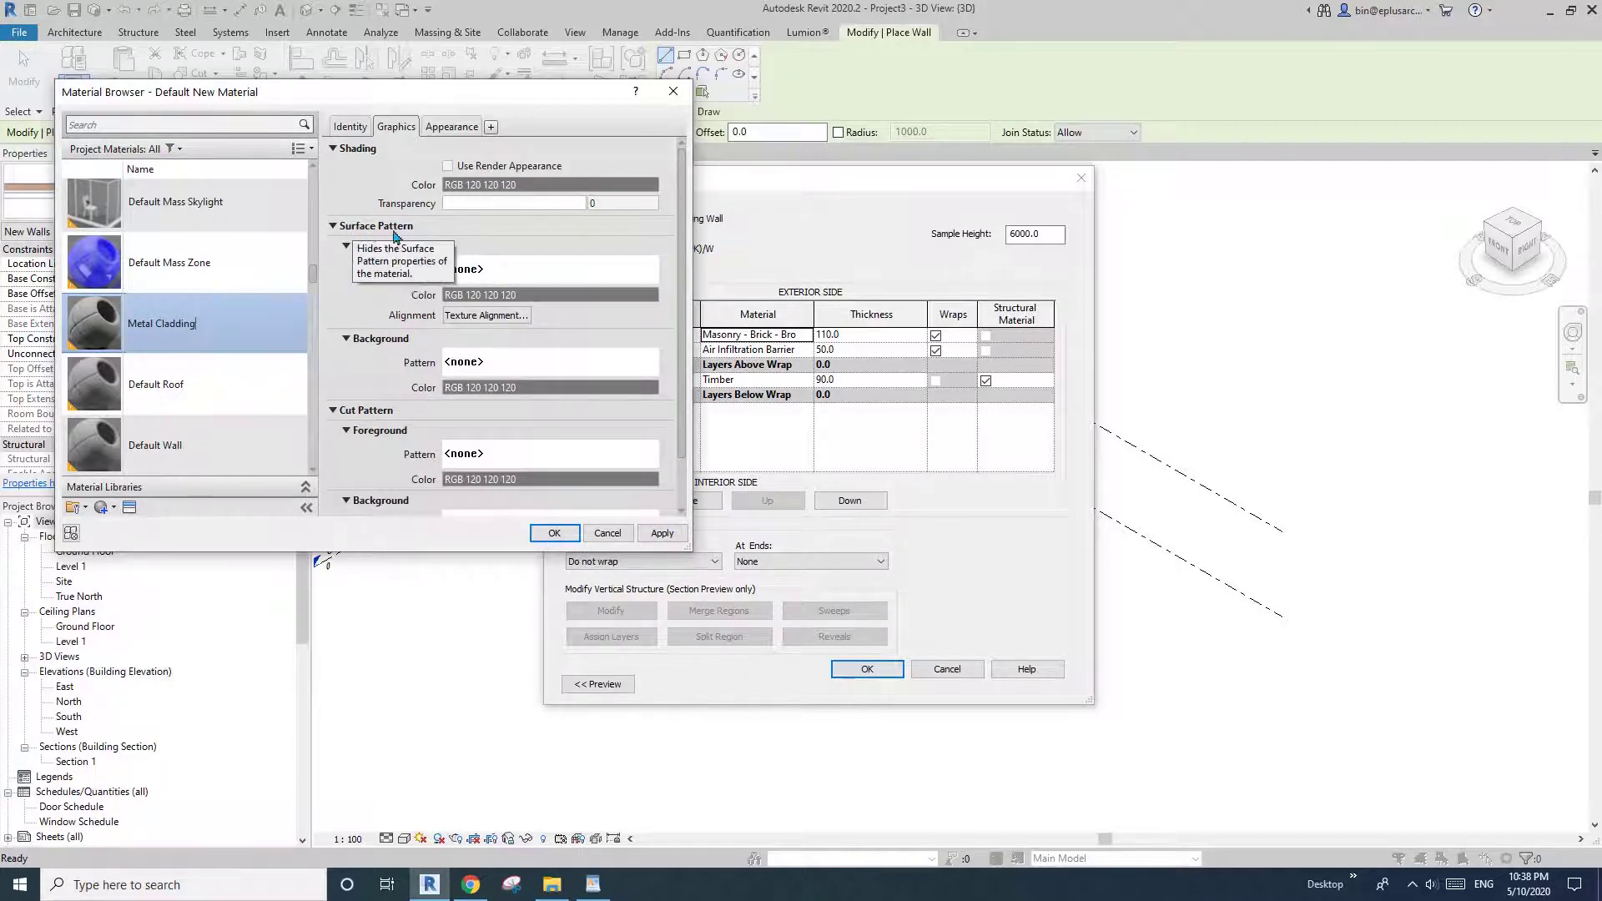
click(511, 270)
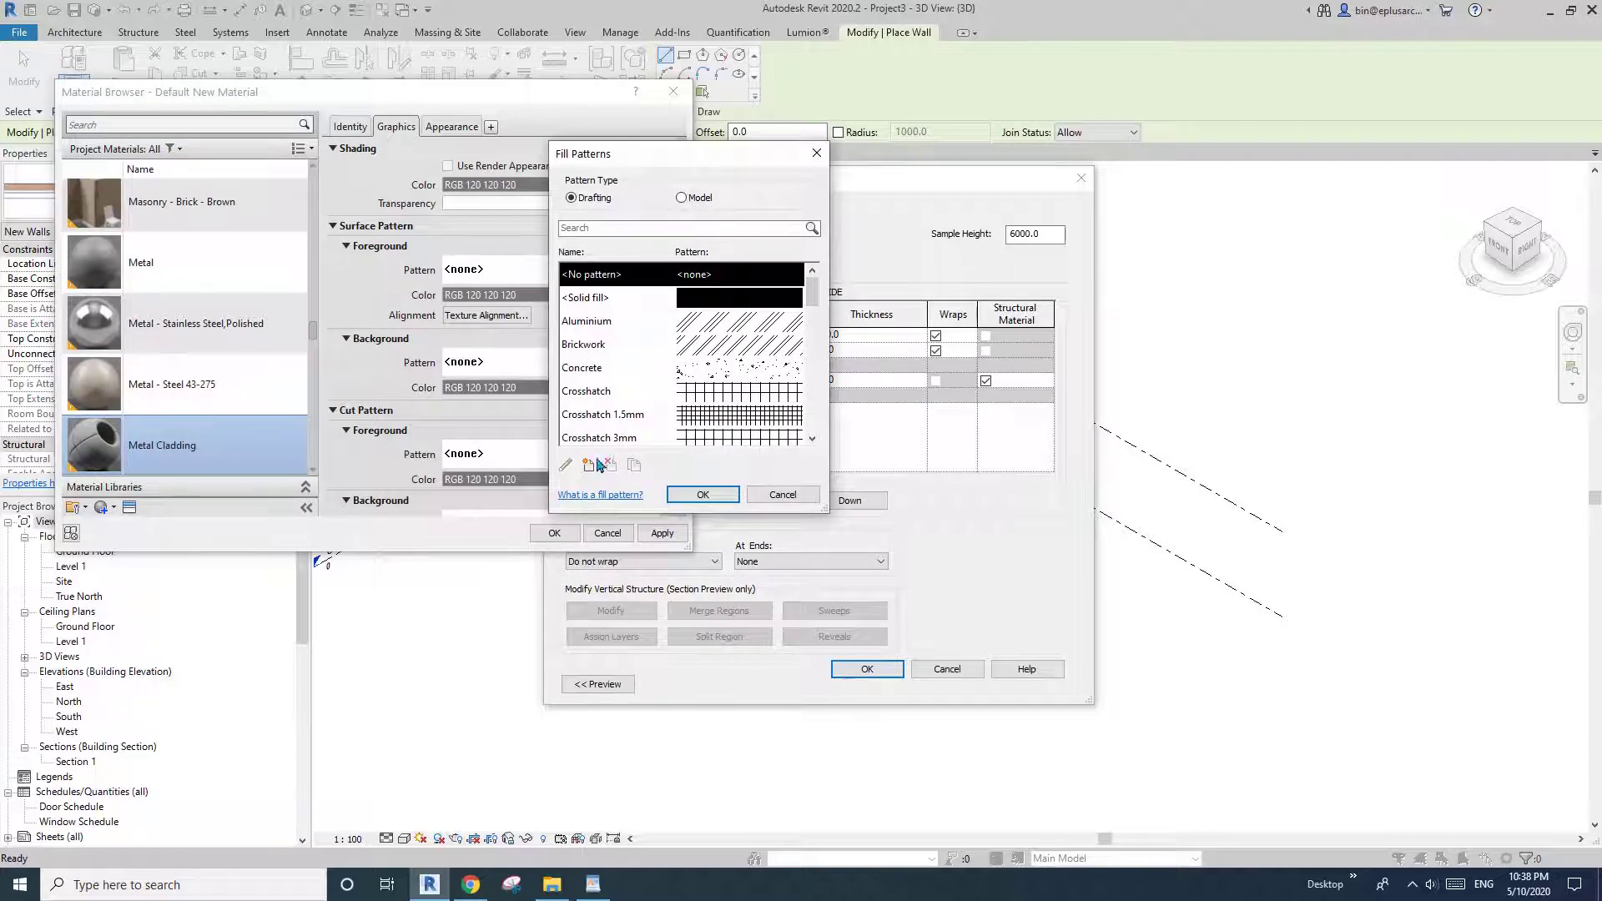
click(588, 465)
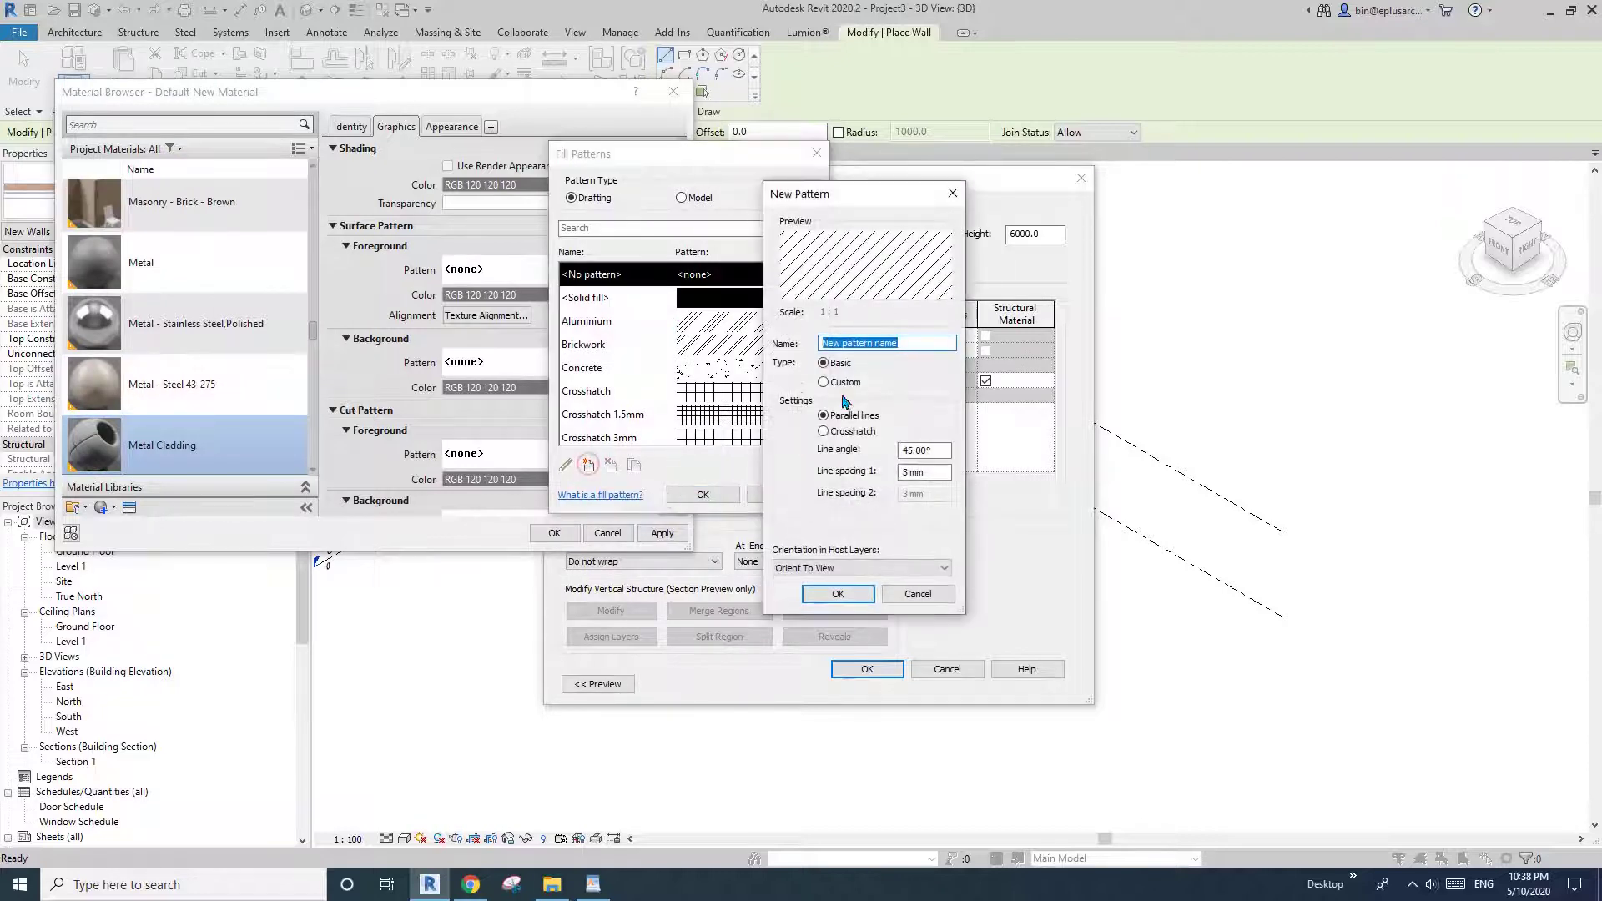
text(300 v)
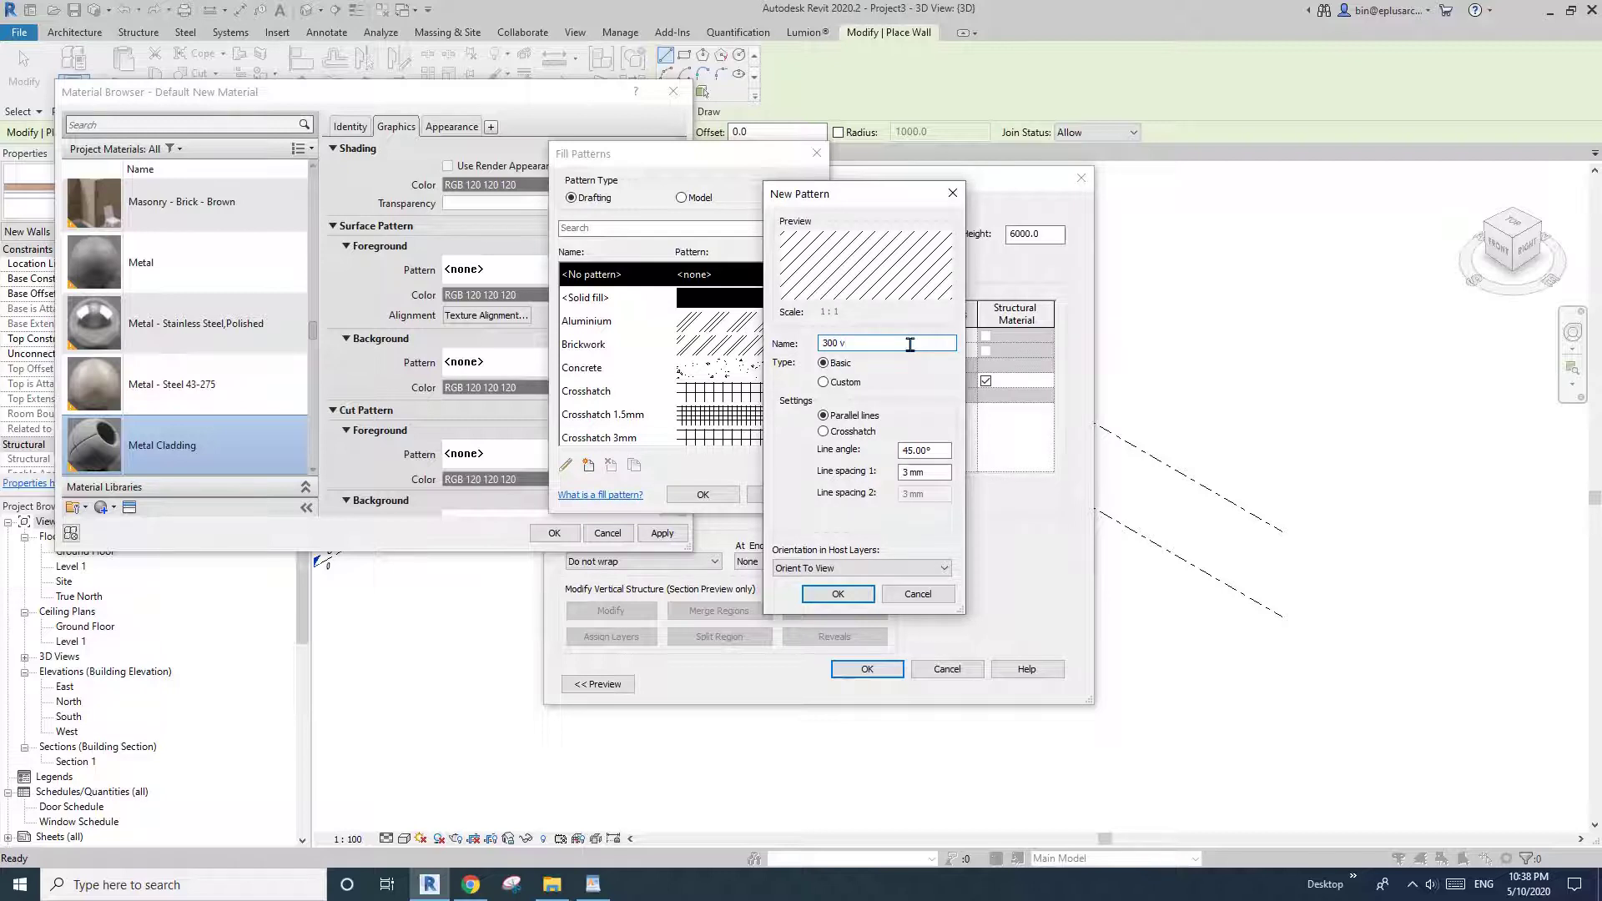
double_click(914, 450)
text(90)
double_click(925, 467)
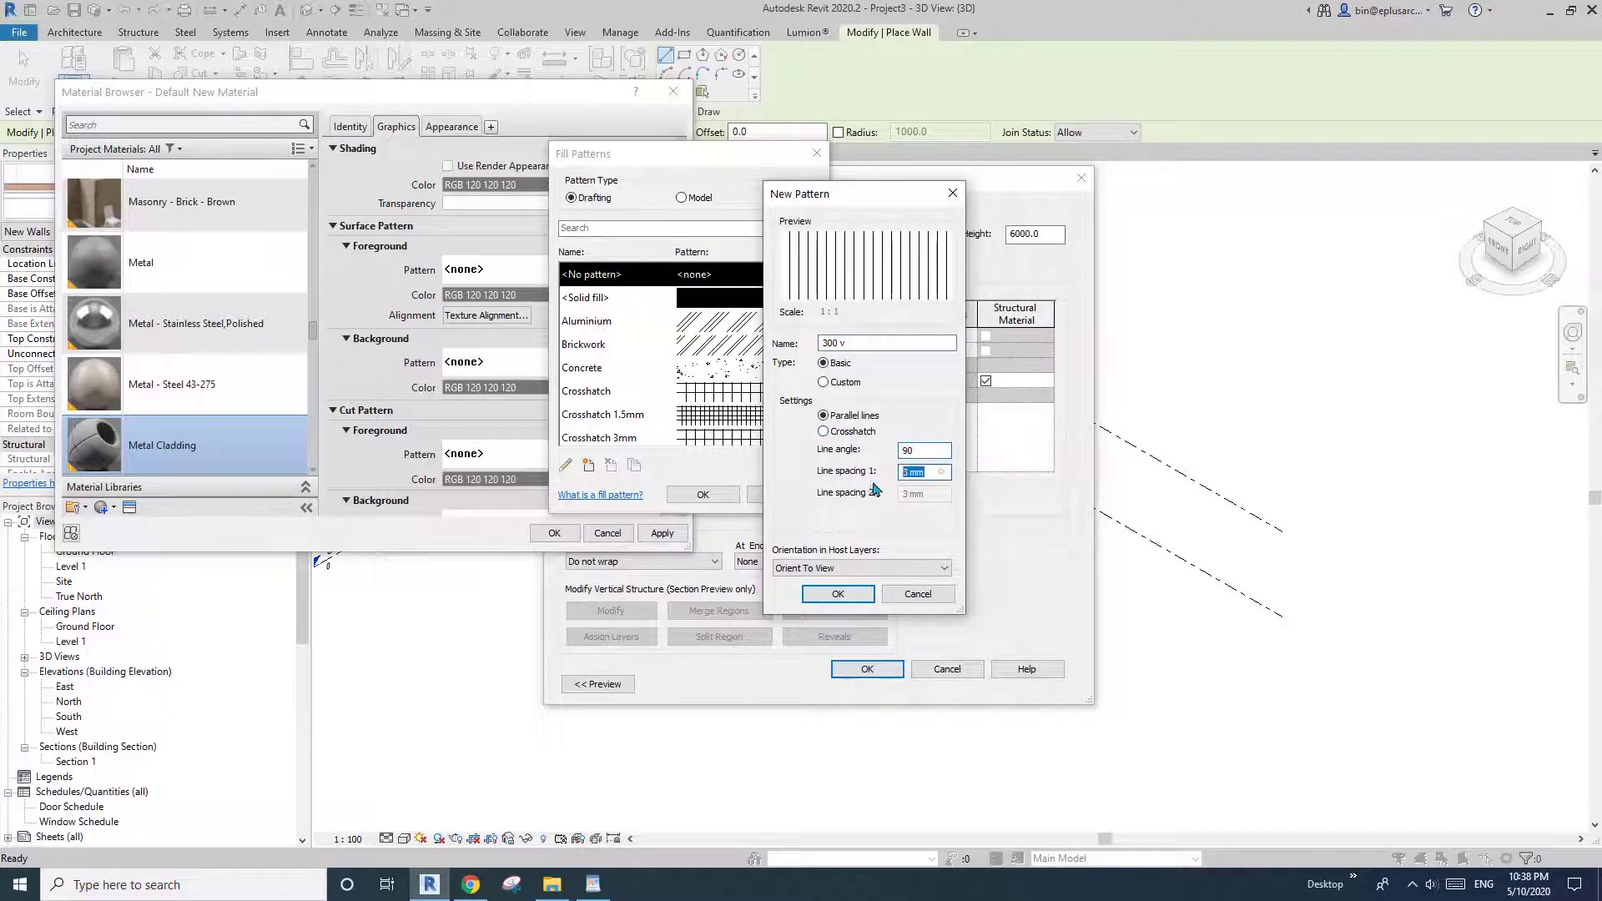
text(3)
click(919, 594)
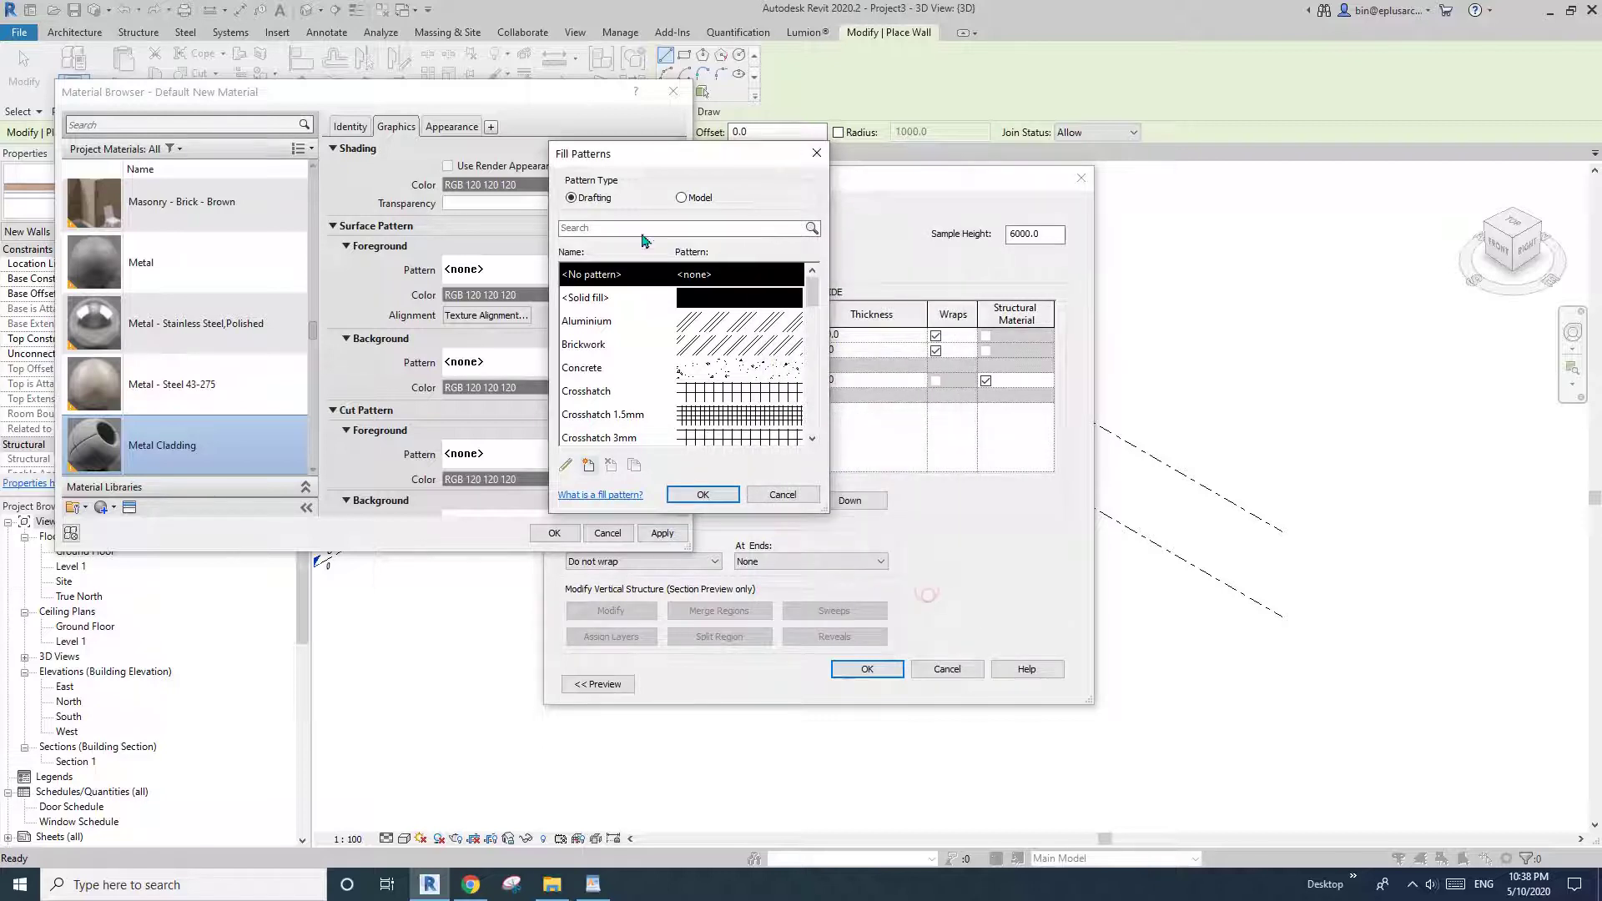
Step: Create a model fill pattern named 300 v with parallel lines at a 90° angle and 300 mm spacing
click(687, 199)
click(589, 465)
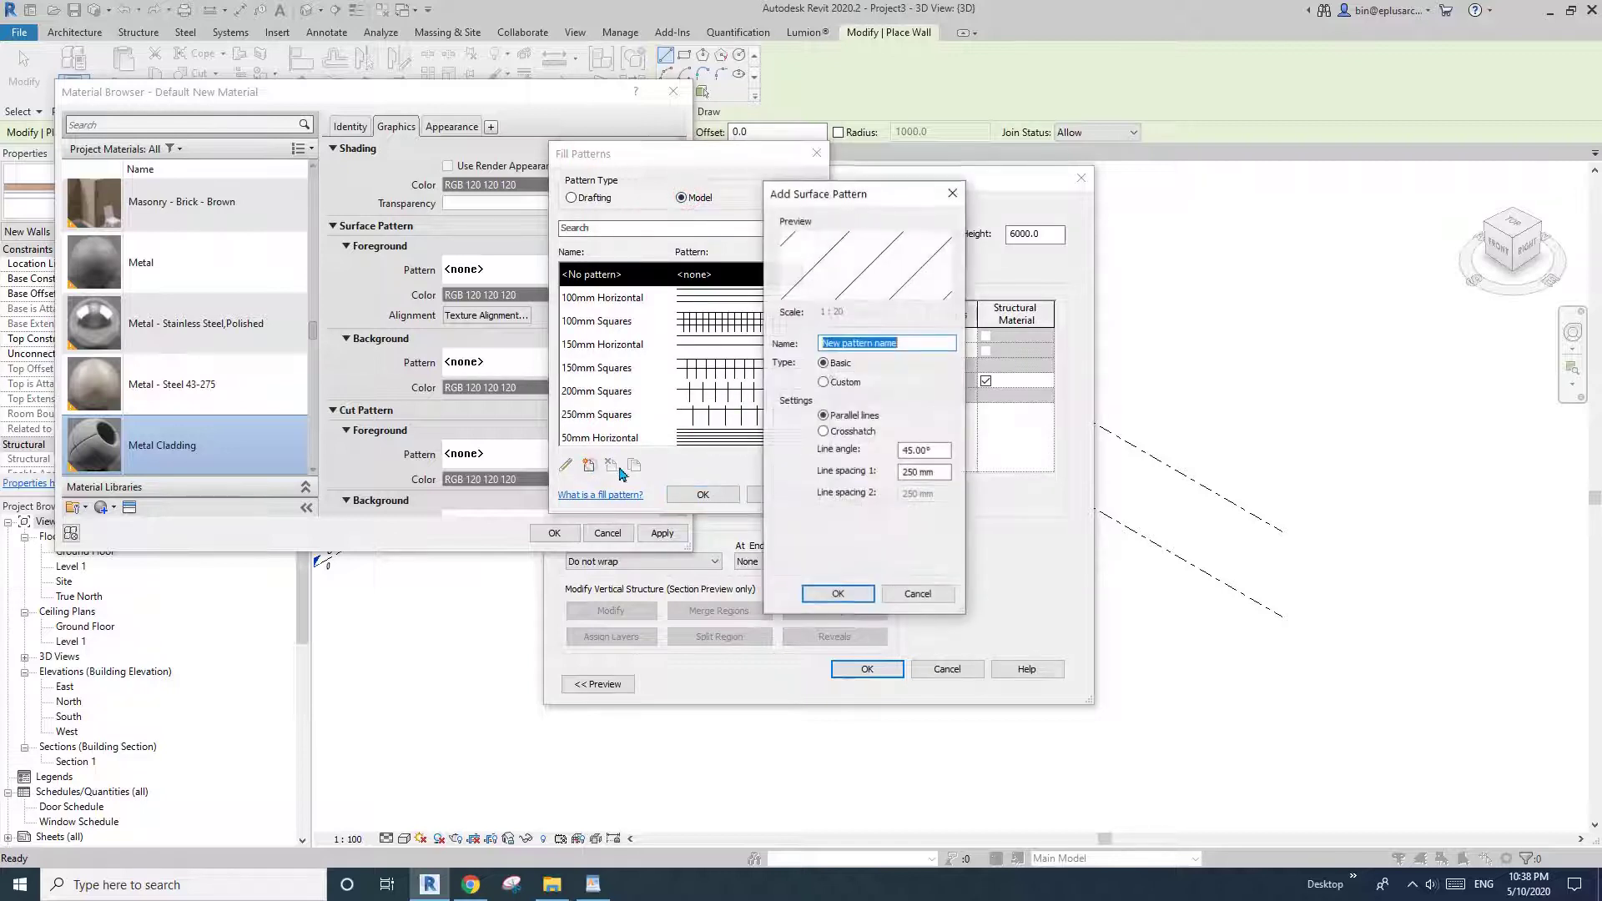
text(300 v)
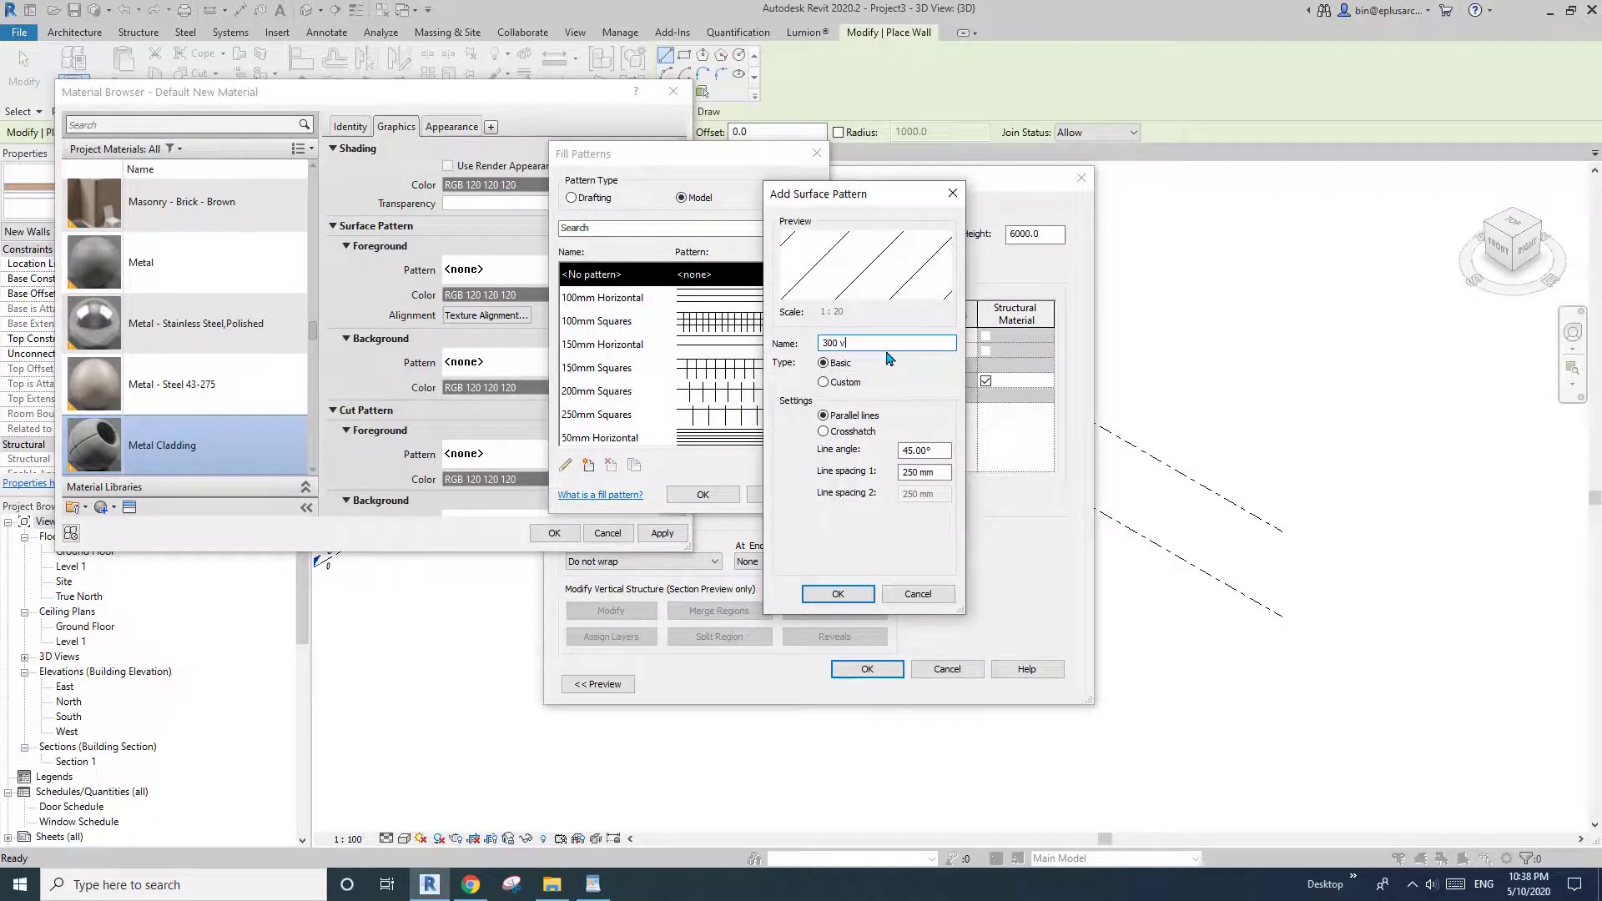
double_click(909, 452)
text(90)
click(937, 471)
double_click(936, 472)
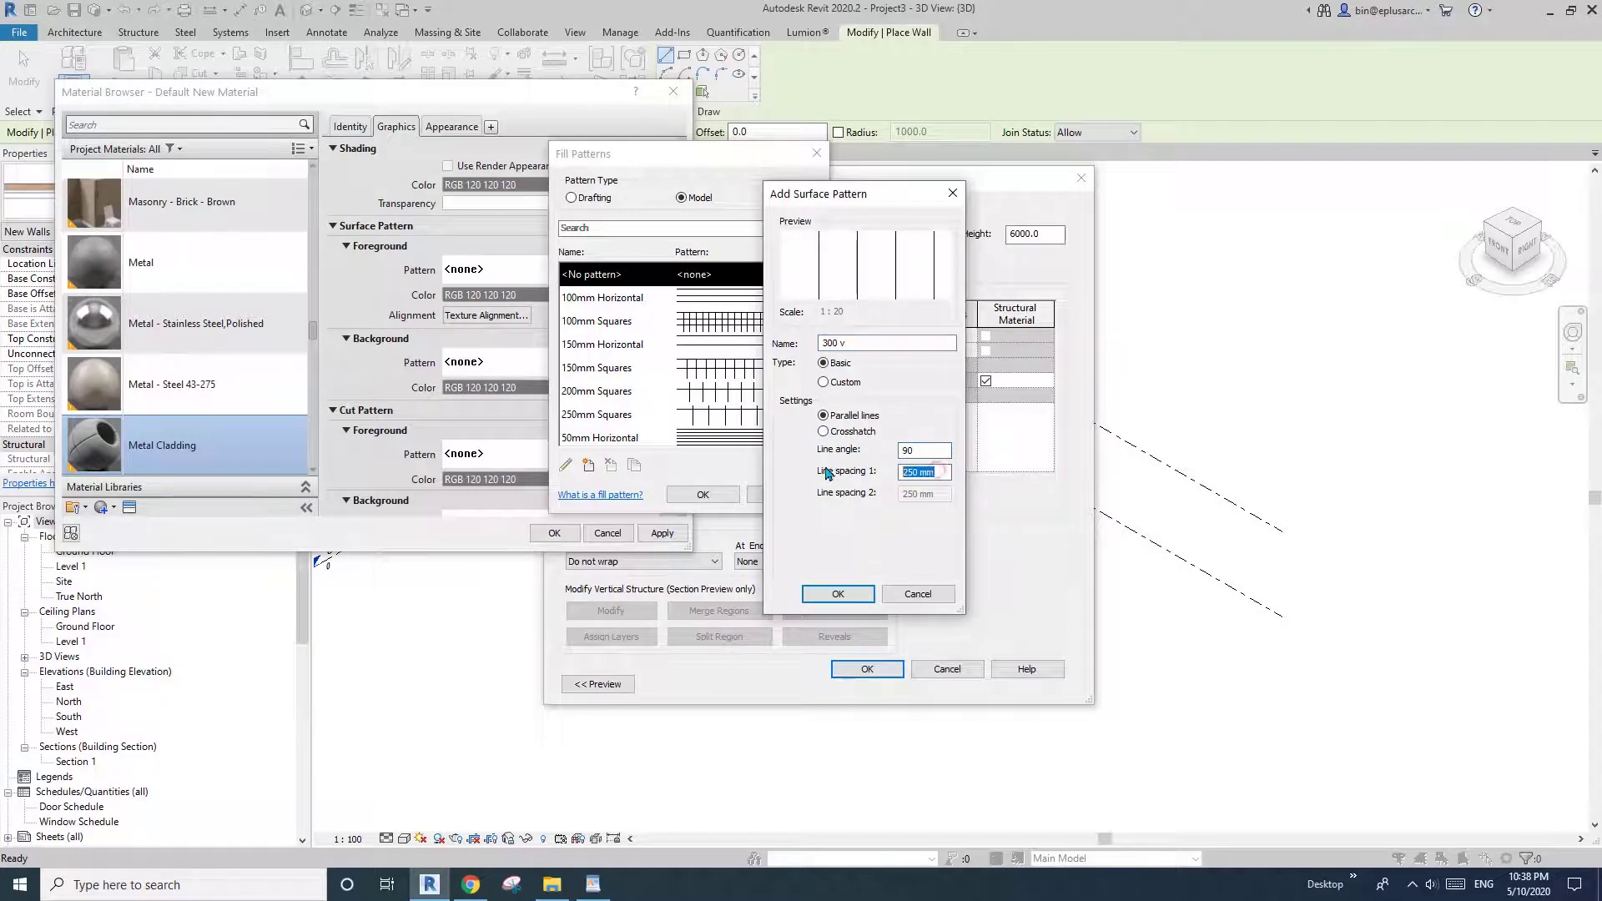
text(300)
click(839, 594)
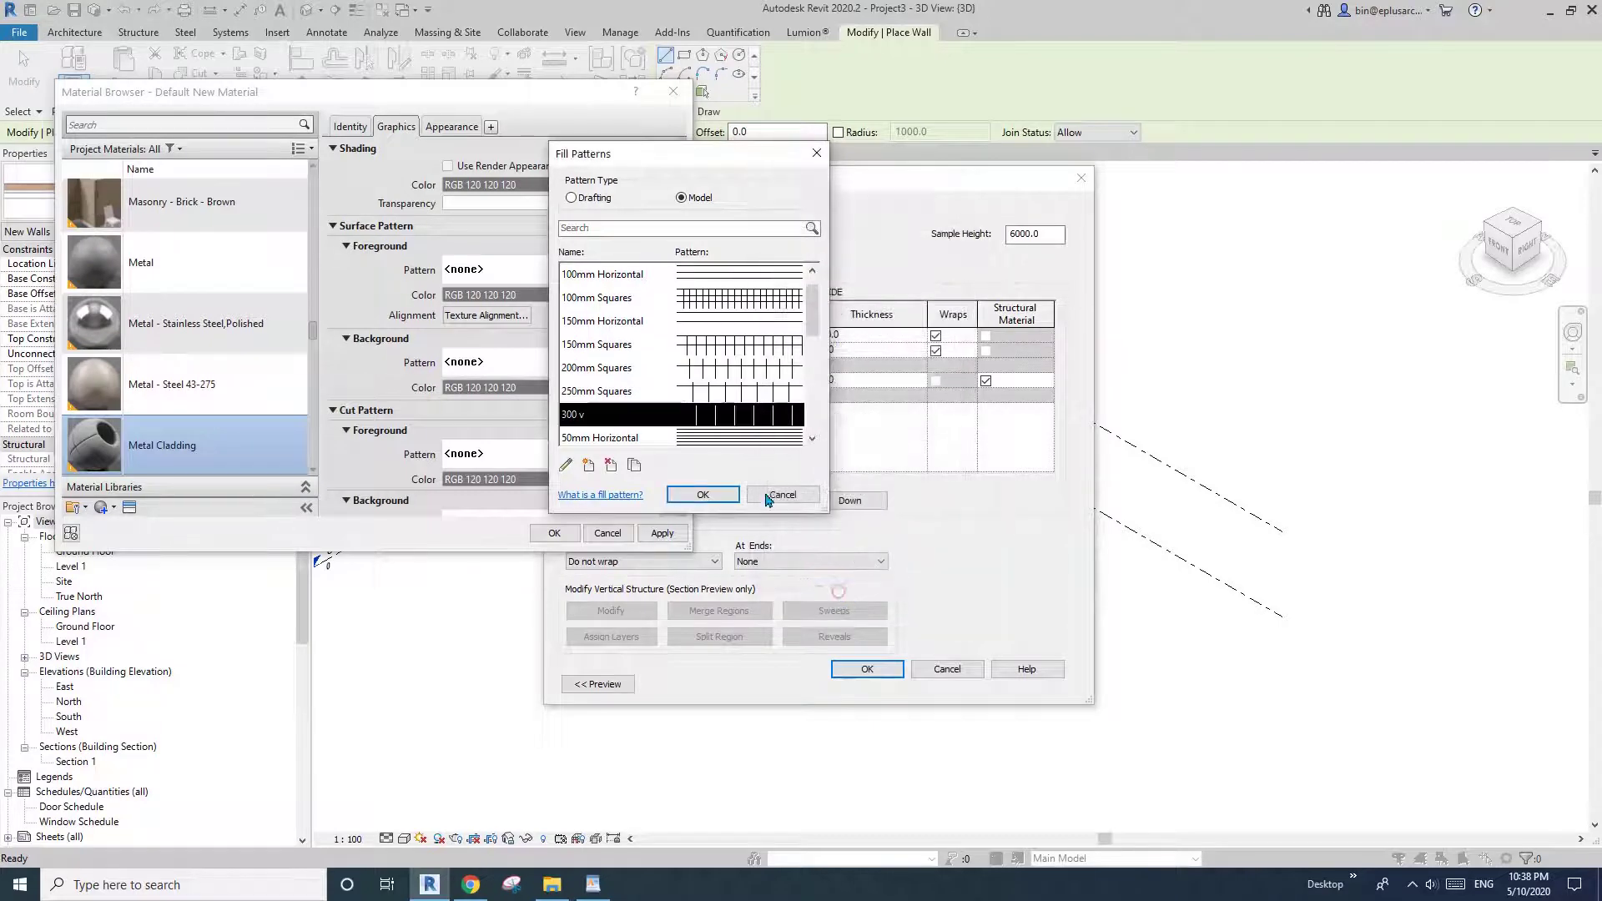
Step: Apply the 300 v pattern to the Metal Cladding material, assign that material to the Finish 1 layer and accept the wall type
click(703, 495)
click(574, 531)
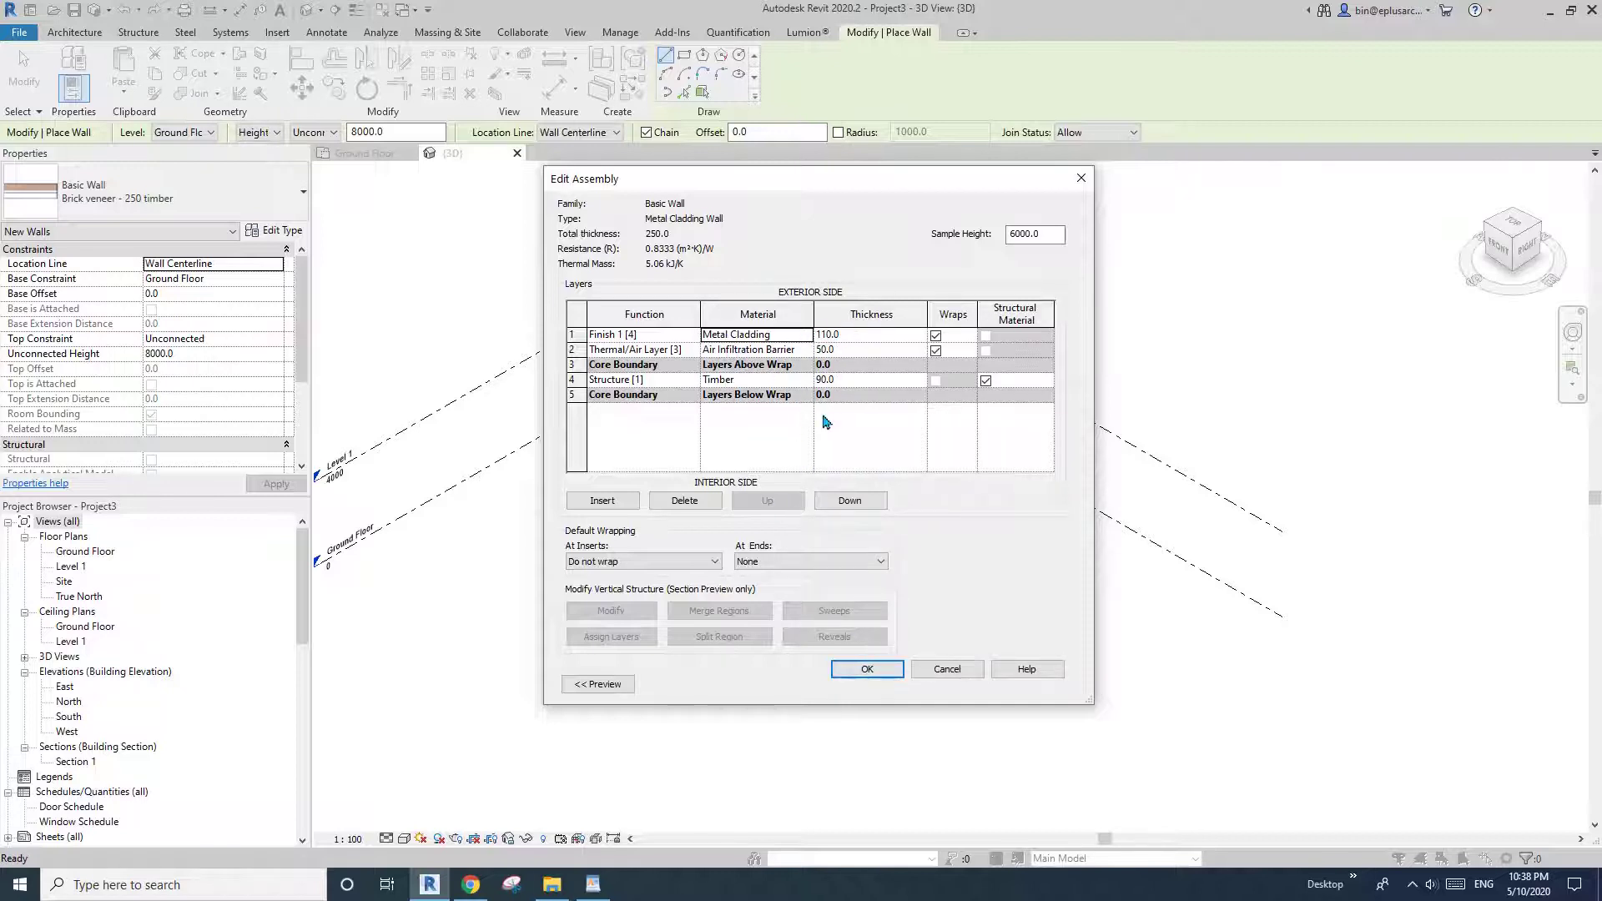
click(867, 668)
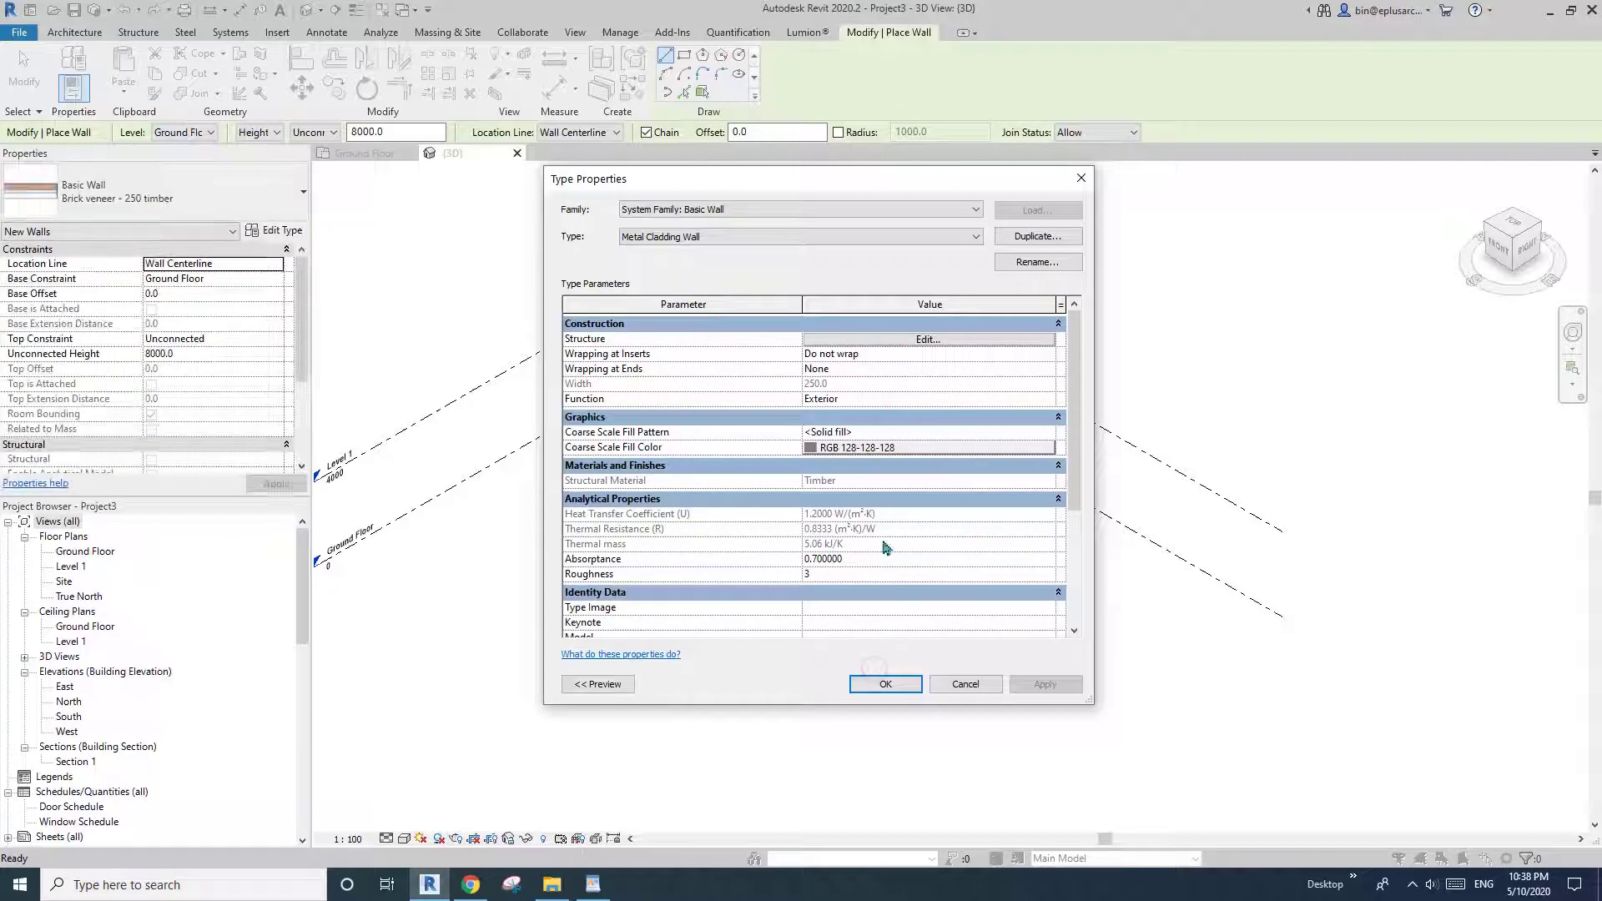
click(886, 683)
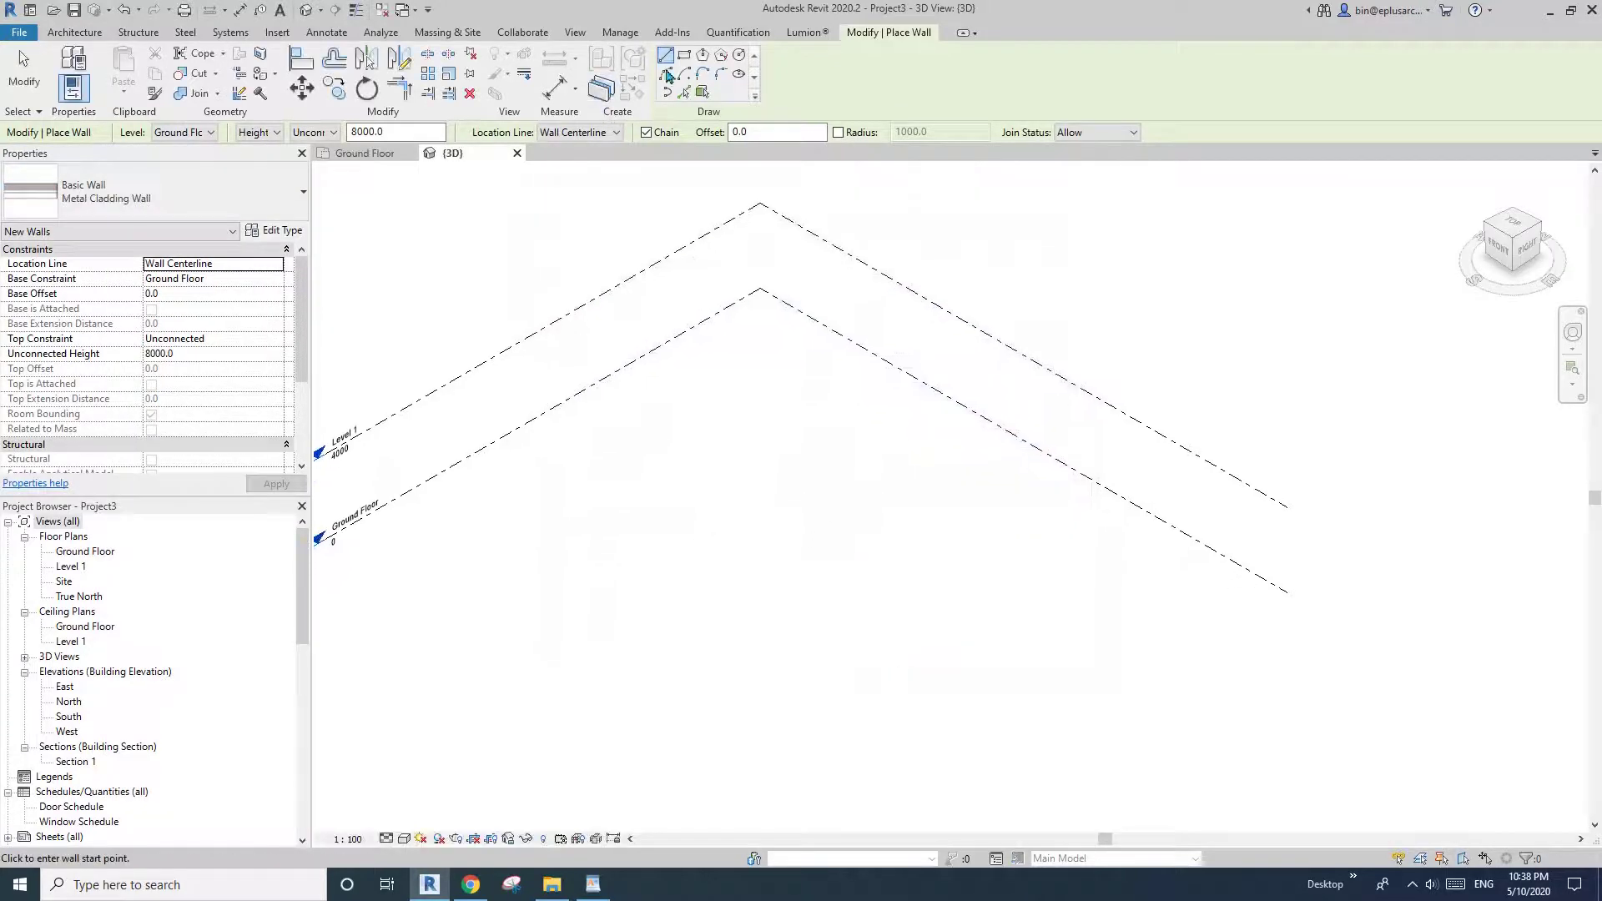
Step: Draw a rectangle of Metal Cladding walls about 12350 by 6250 mm on the Ground Floor level
click(691, 64)
click(766, 432)
click(653, 628)
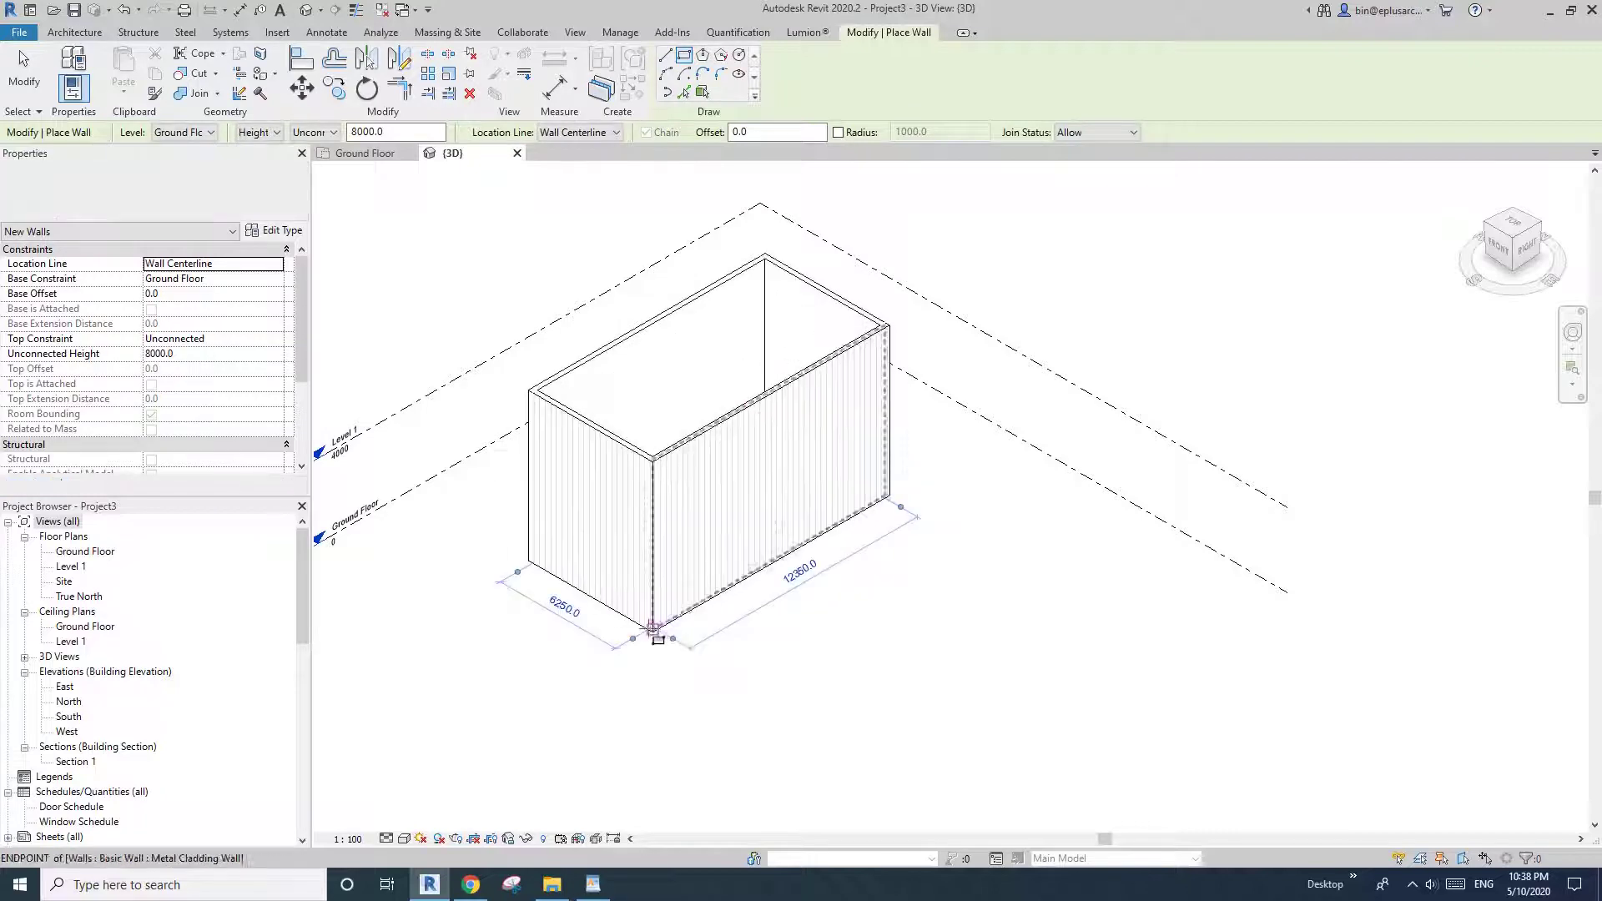
key(Escape)
key(Escape)
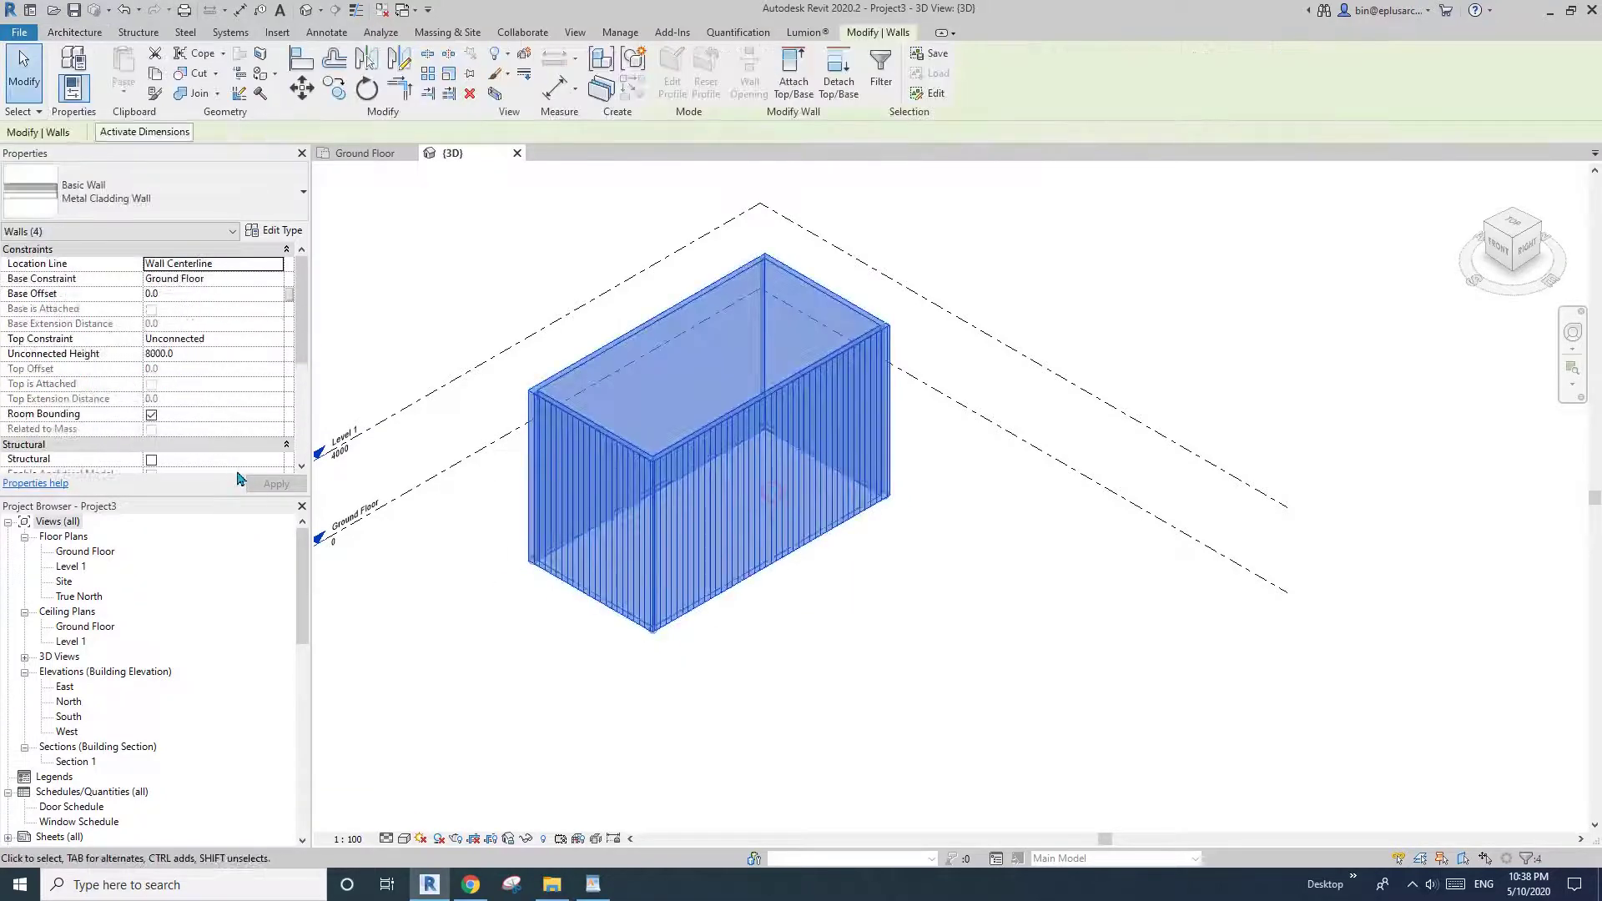
Step: Set the unconnected height of all four walls to 3000 mm
click(204, 353)
text(3000)
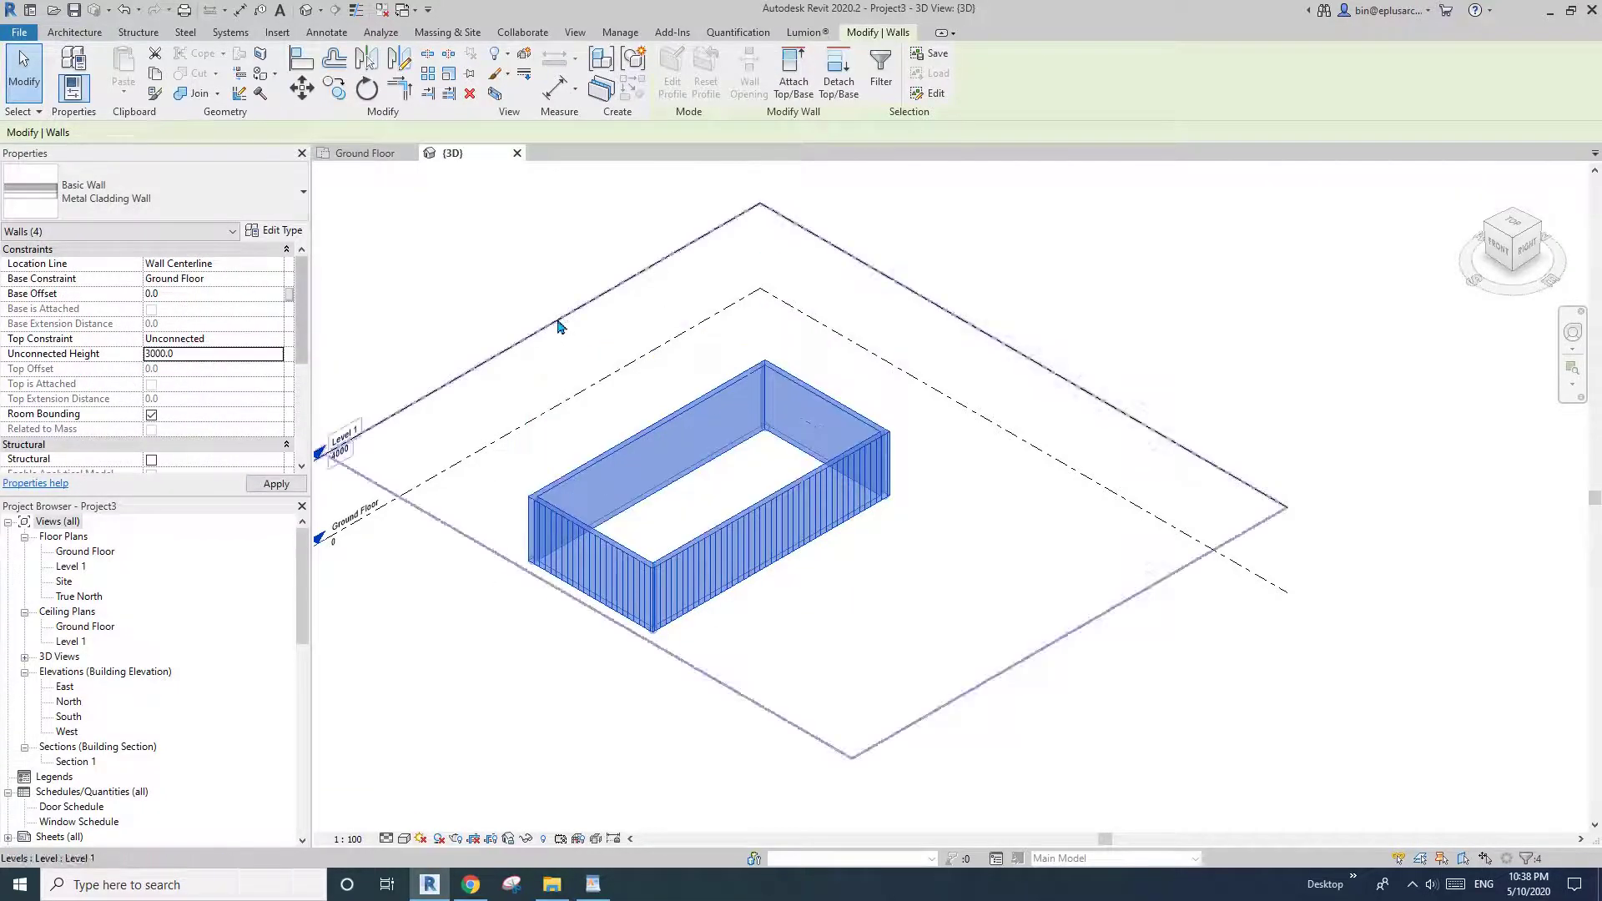
click(562, 322)
Step: Move the near long wall inward to make the rectangular wall enclosure narrower
scroll(618, 479, up, 1)
click(758, 553)
shift+middle_drag(784, 546, 575, 621)
shift+middle_drag(554, 531, 767, 503)
click(824, 545)
click(766, 503)
drag(767, 503, 765, 507)
scroll(761, 540, down, 2)
shift+middle_drag(762, 534, 685, 475)
Step: Start a footprint roof on the Ground Floor level with a base offset of 3000 mm
click(307, 62)
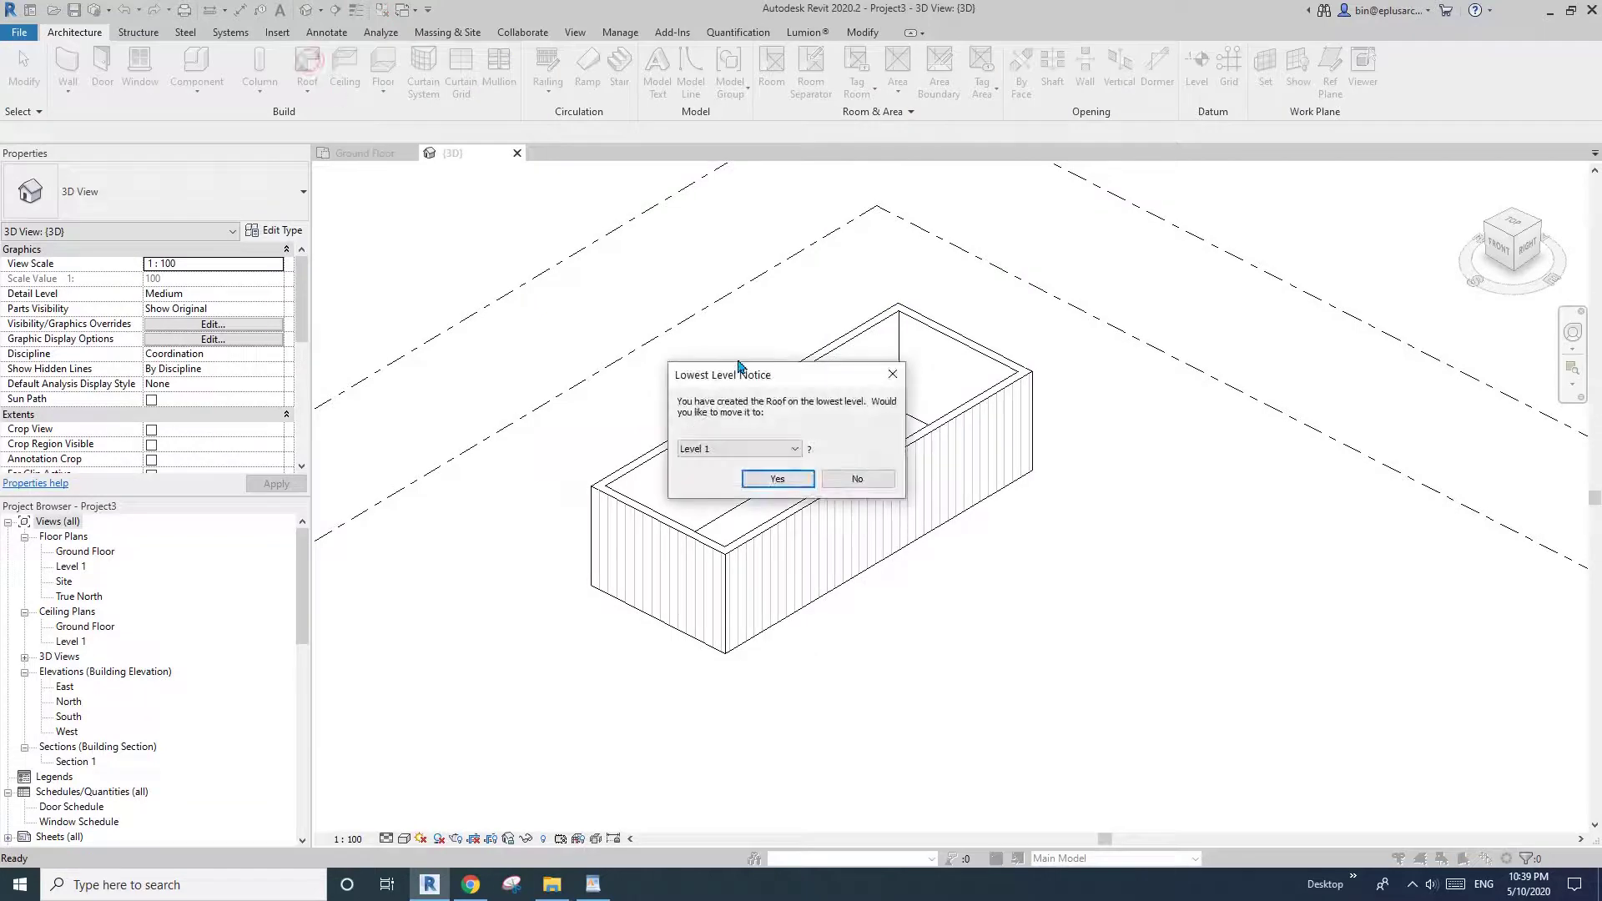
click(759, 453)
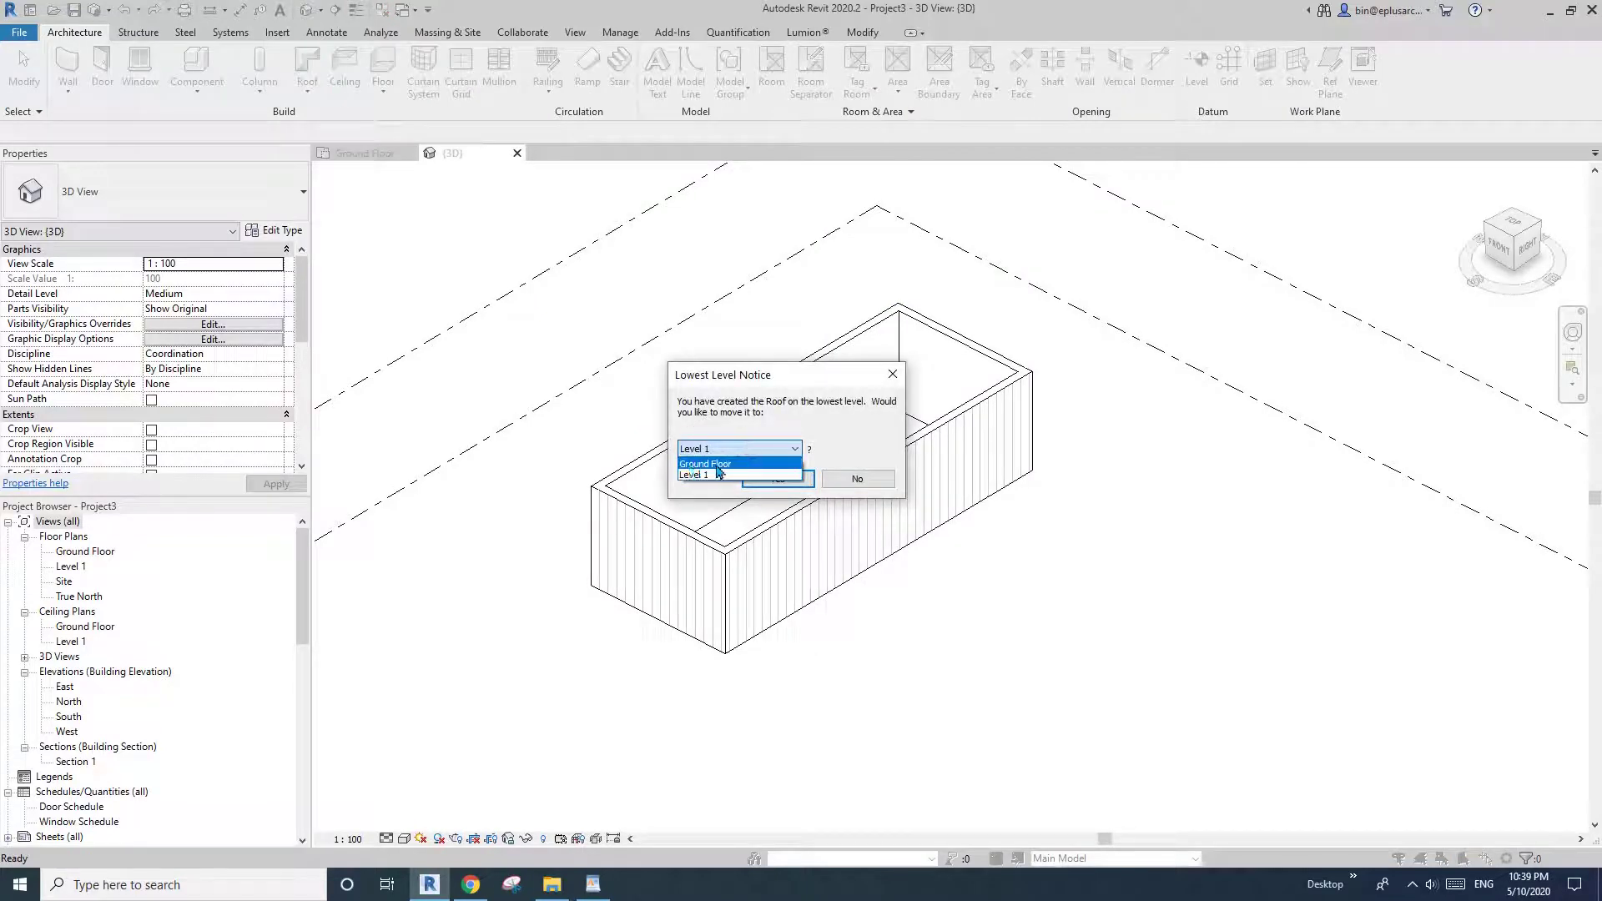
click(719, 465)
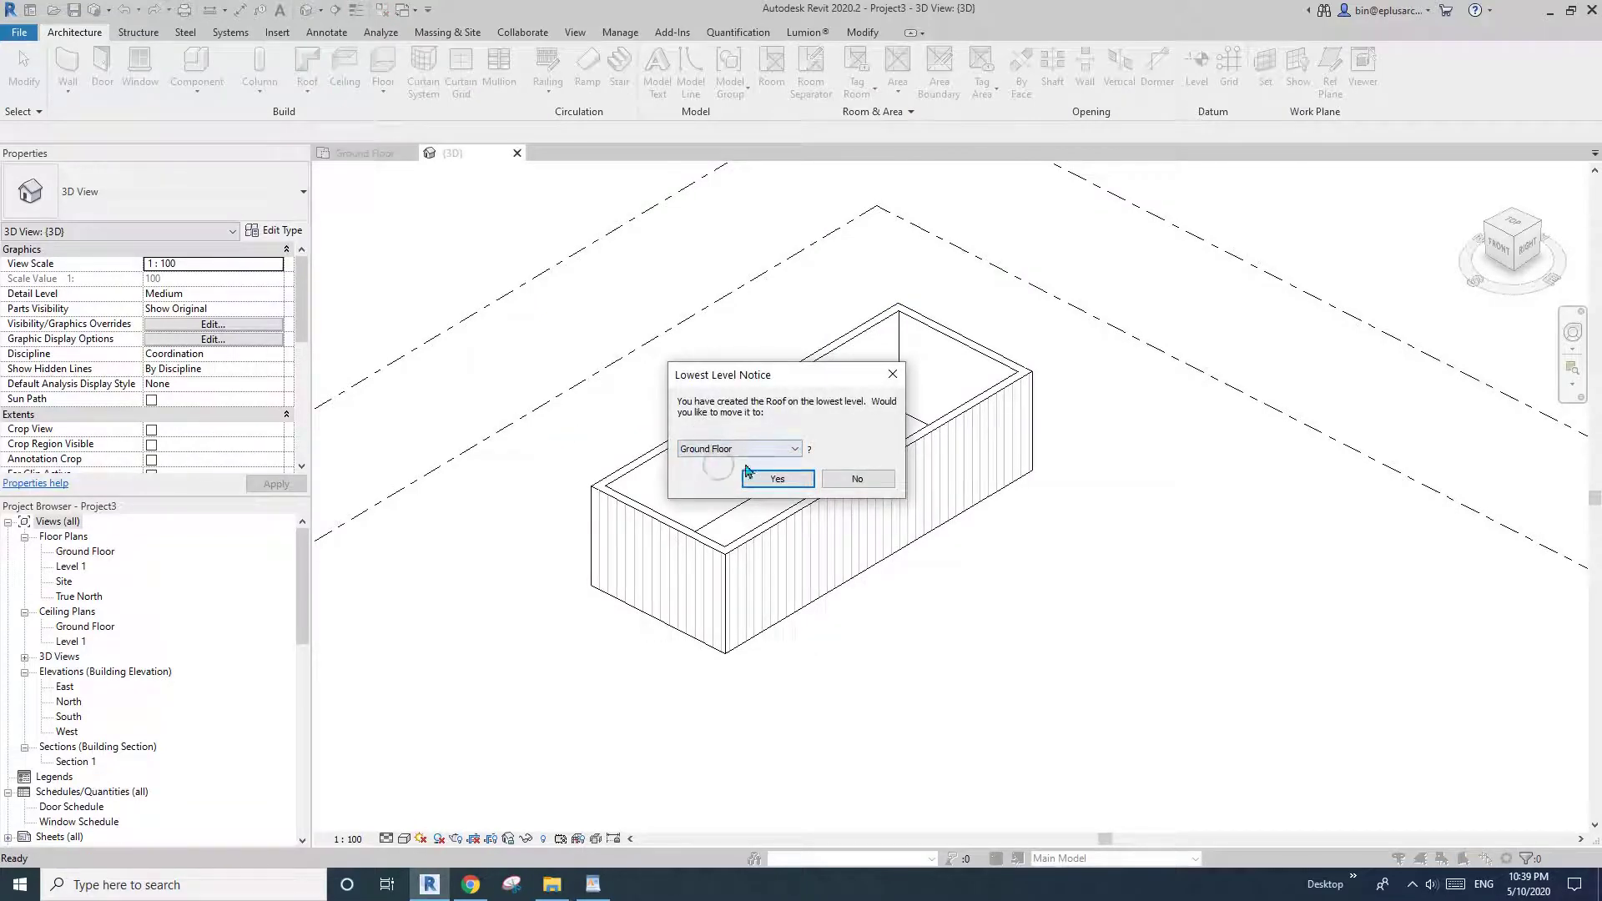
click(778, 478)
click(190, 308)
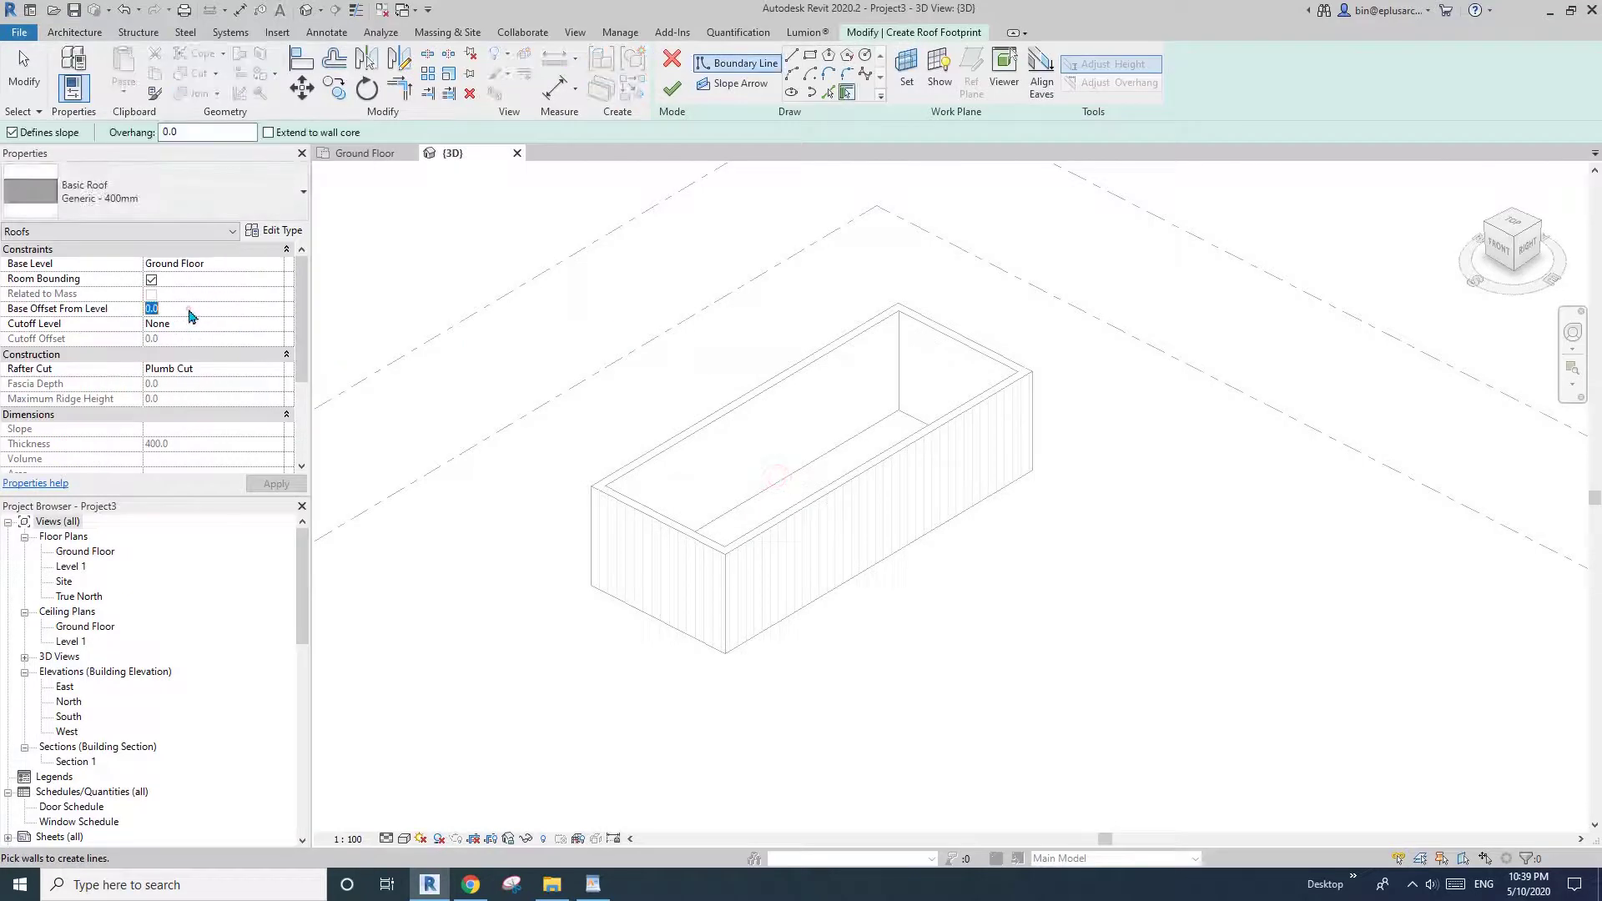
text(3000)
middle_drag(598, 289, 599, 288)
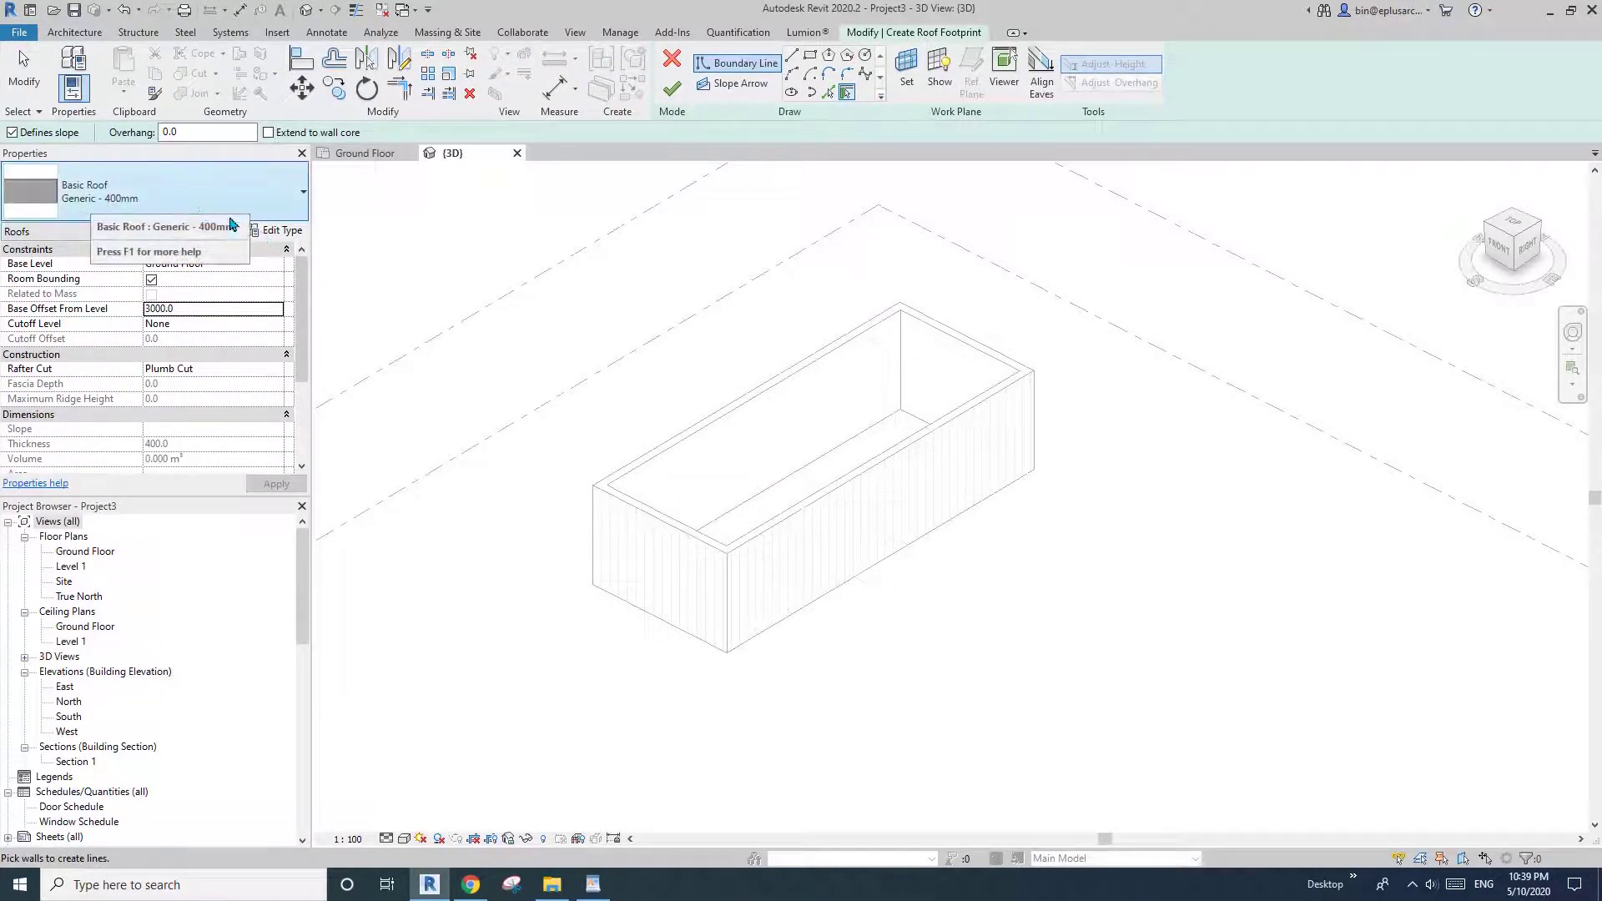
Step: Duplicate the Generic - 400mm roof type and name the new type Metal Roof
click(281, 233)
click(1037, 236)
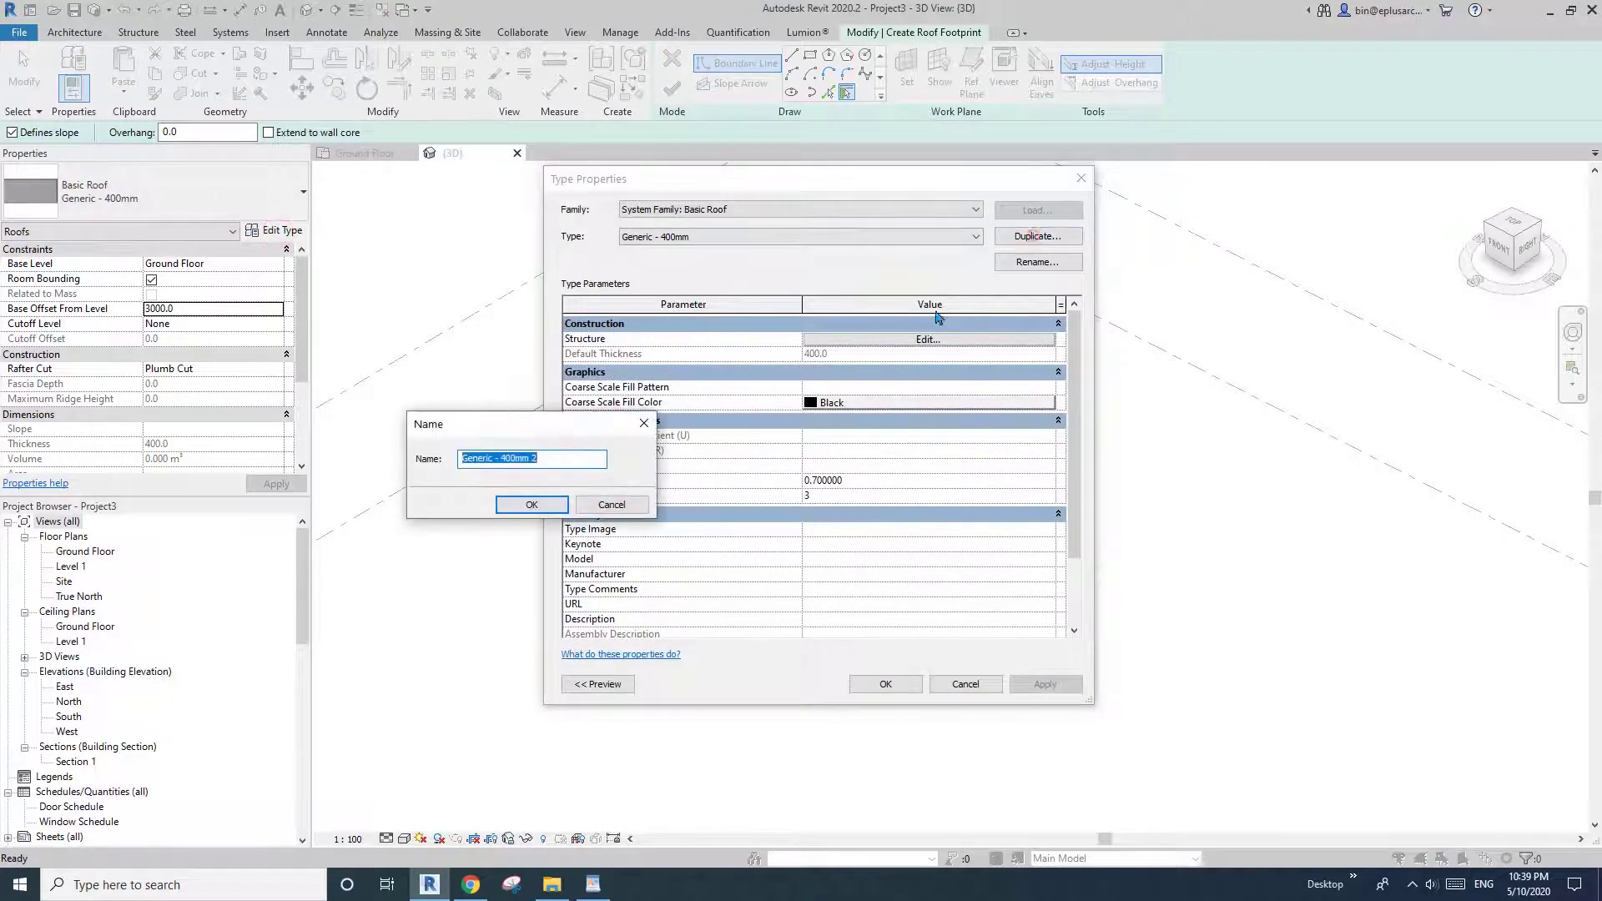
text(Metal Roof)
click(531, 505)
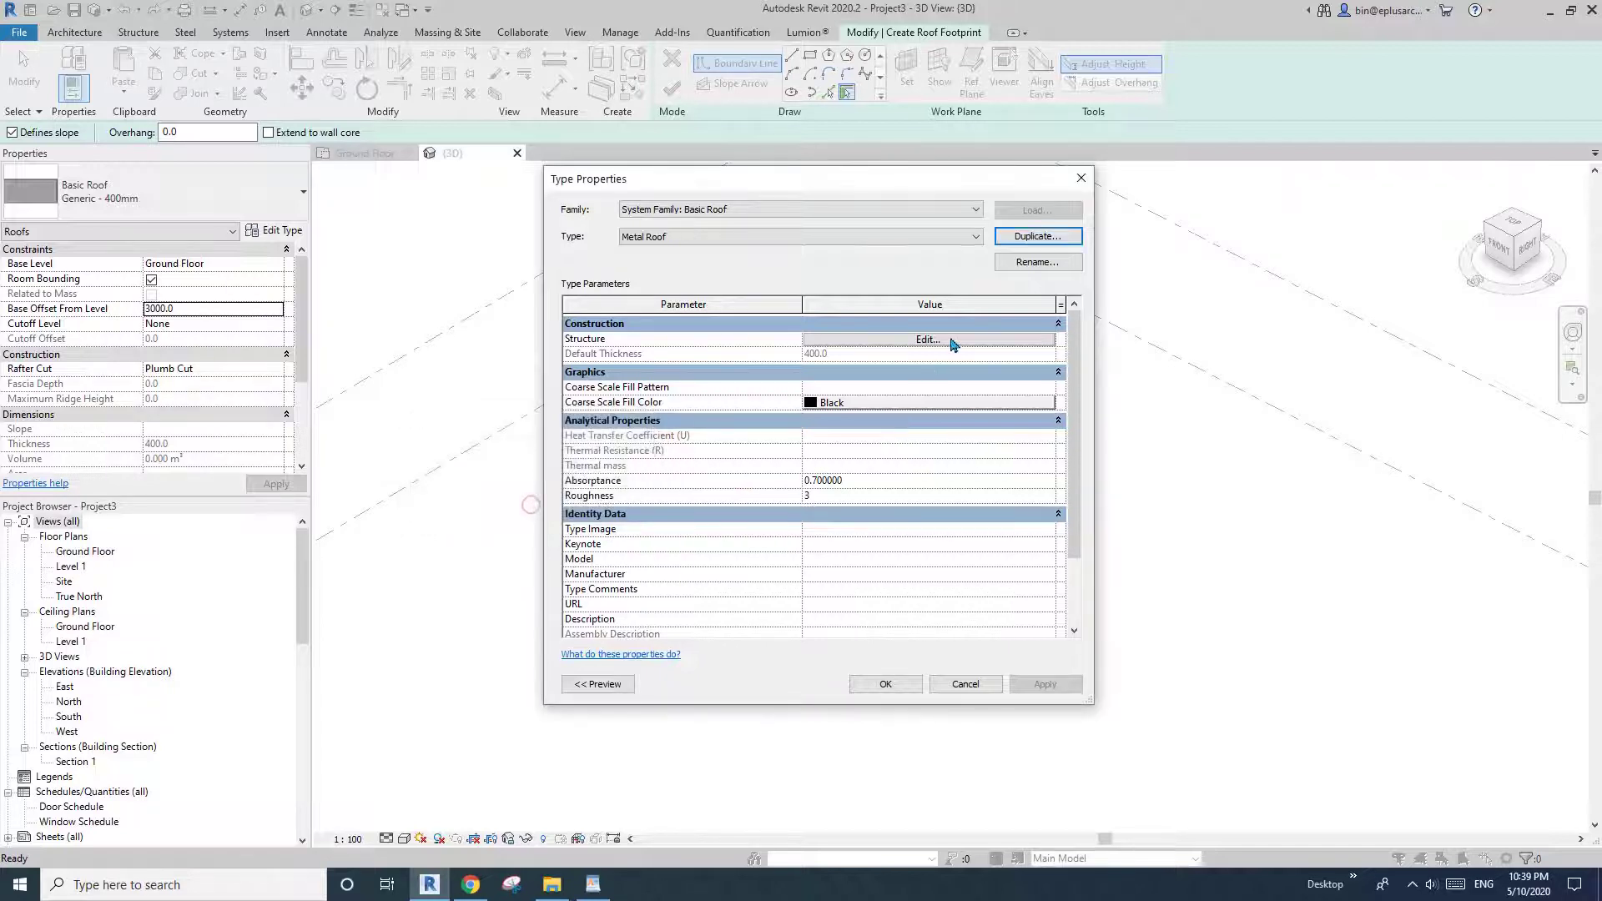
Step: Assign the Metal Cladding material to the Metal Roof type's structure layer and accept the type changes
click(951, 339)
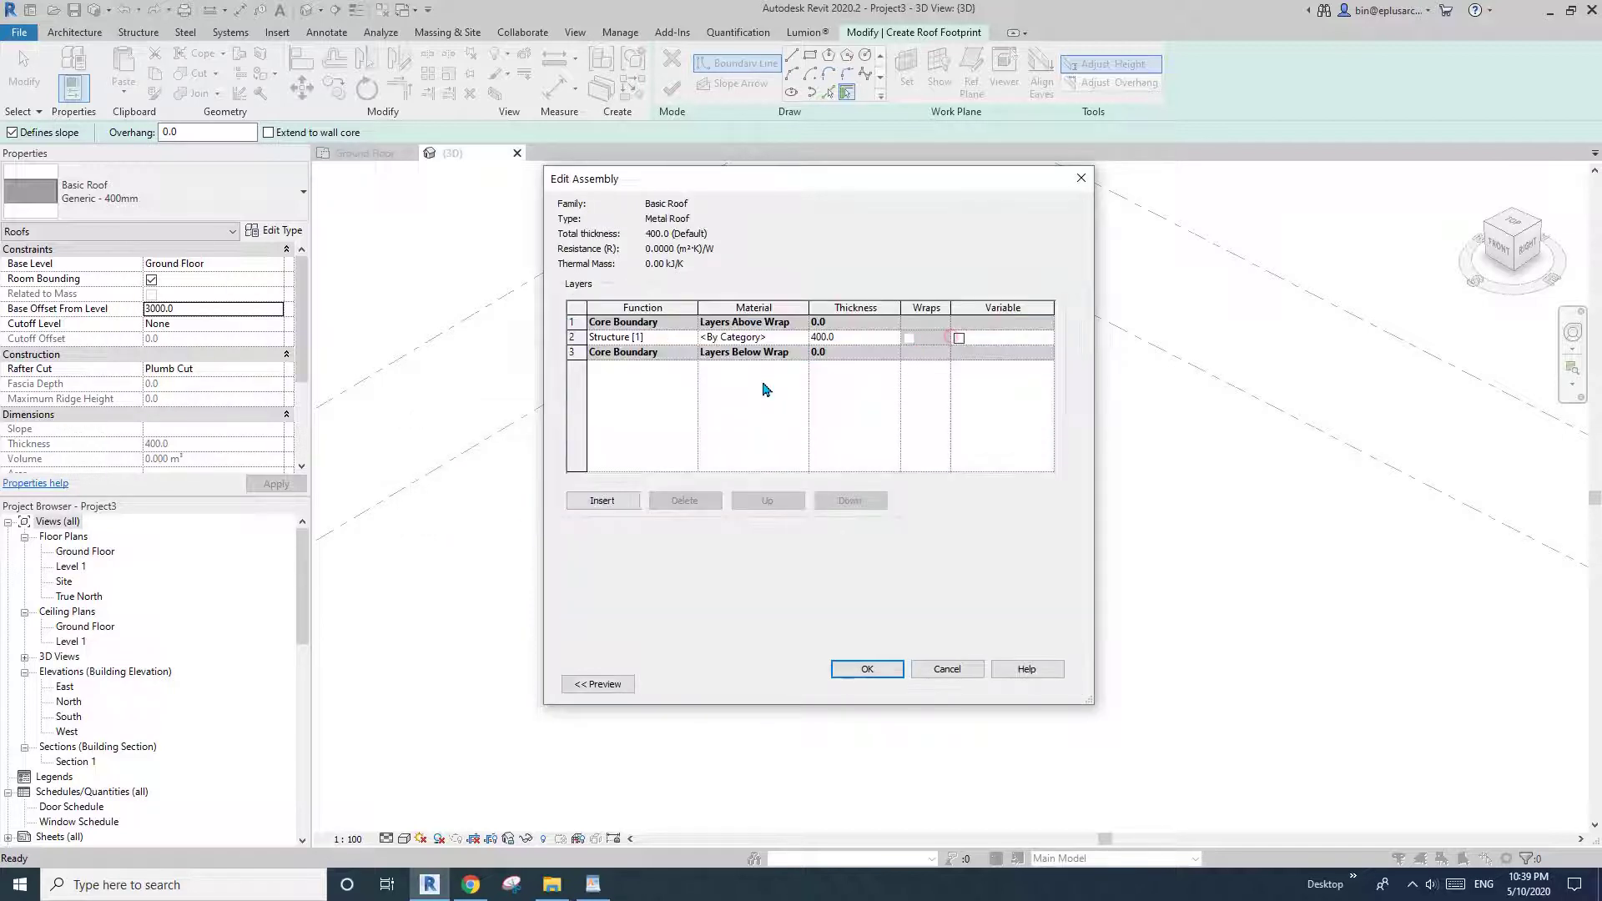
click(753, 337)
click(803, 337)
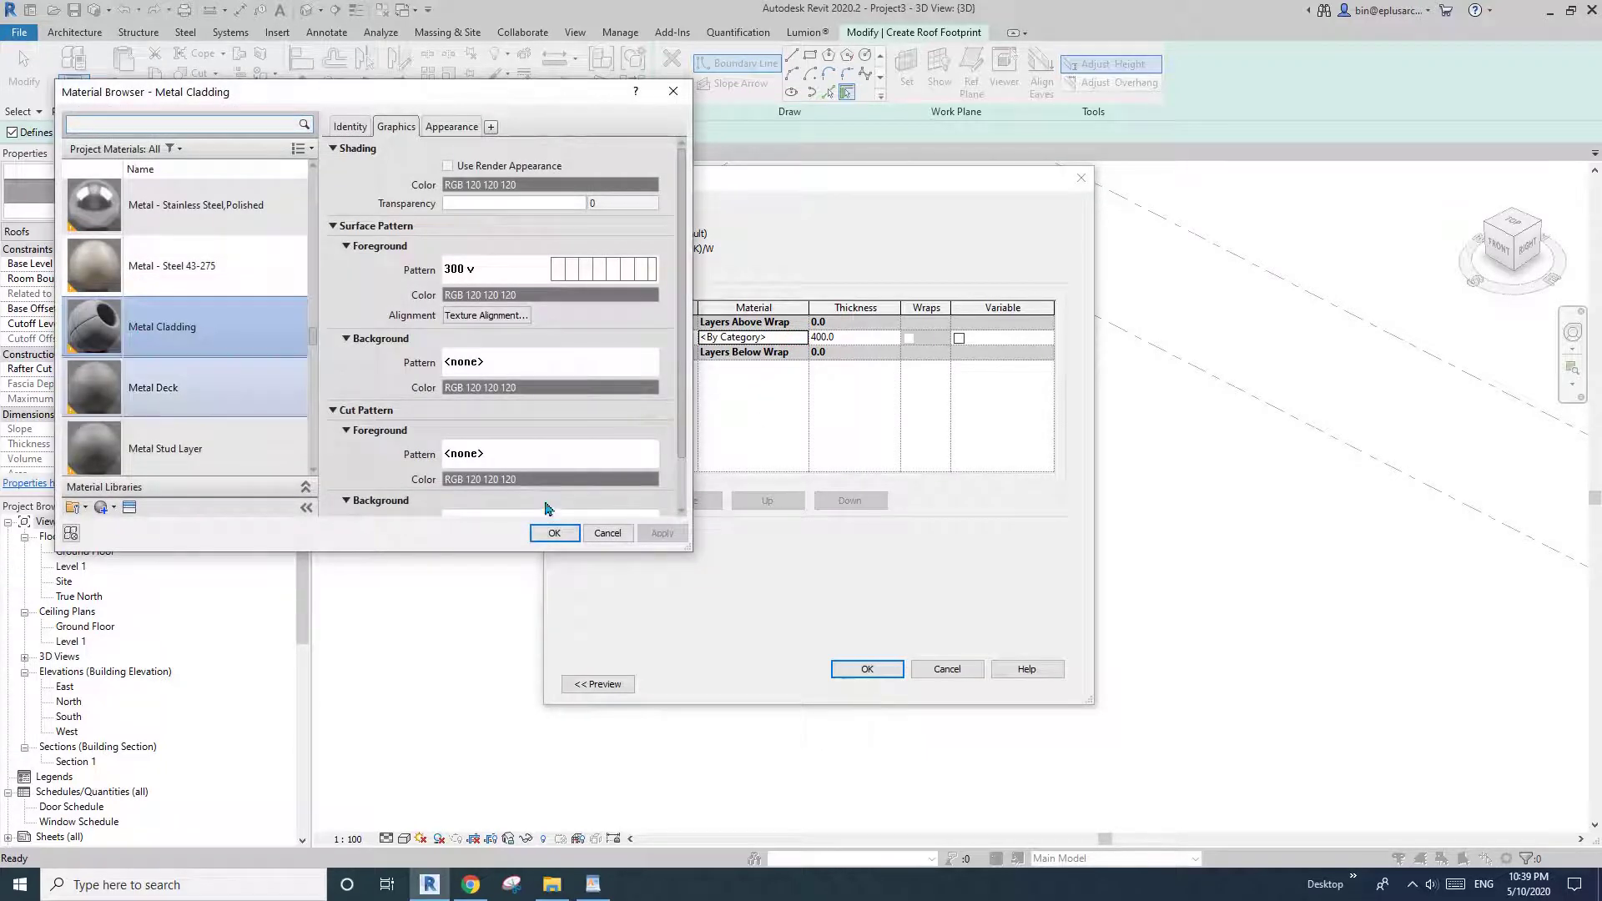
click(554, 533)
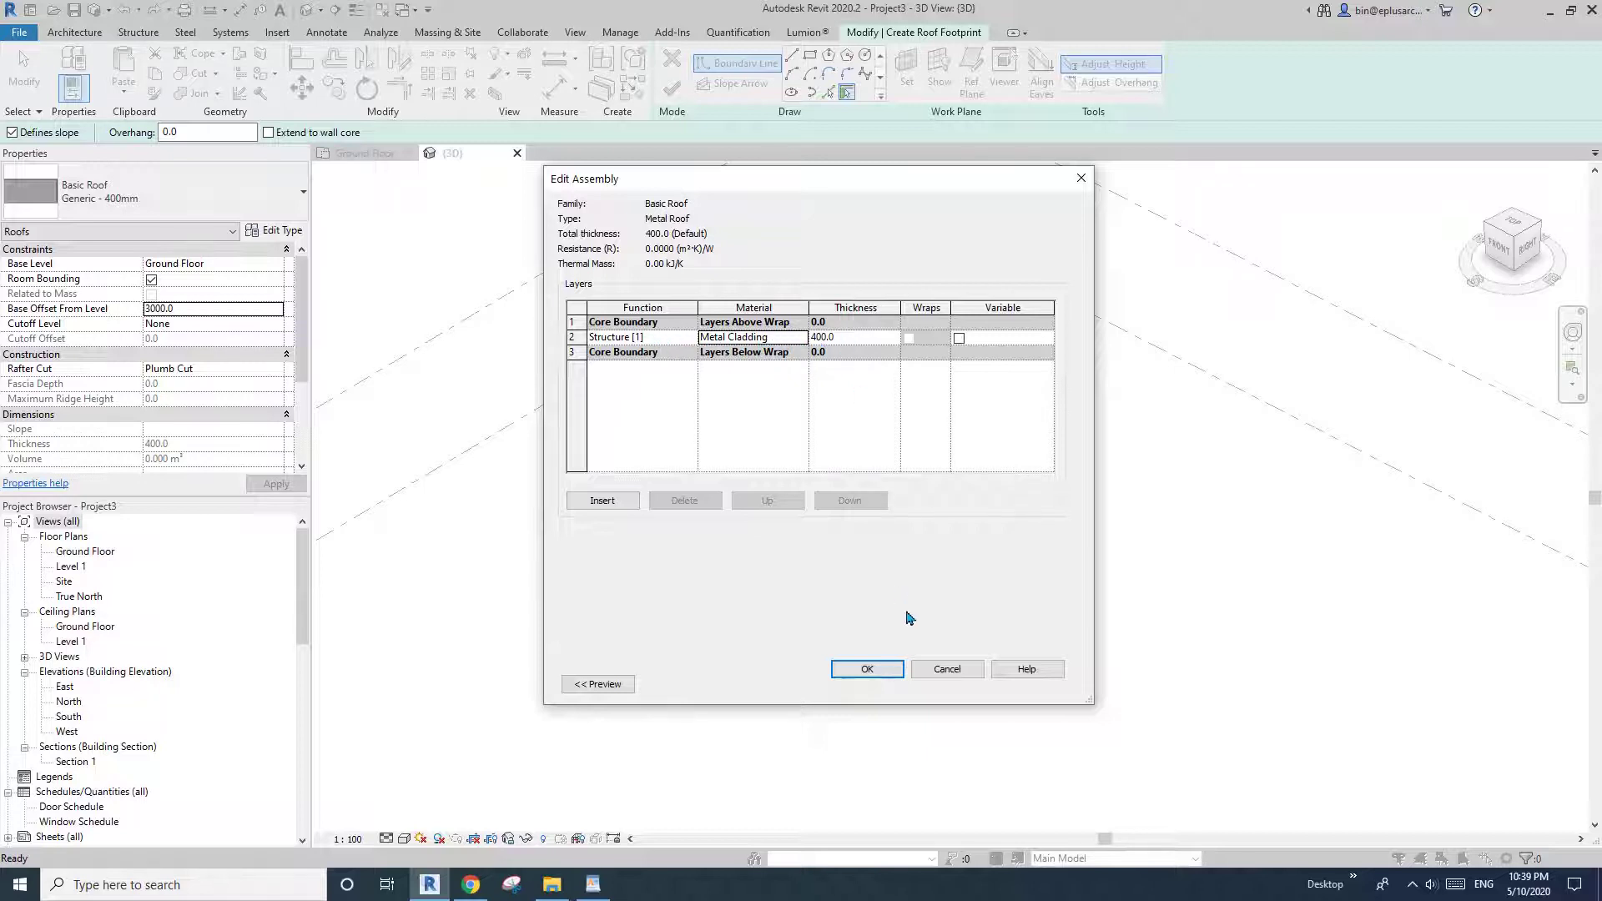
click(872, 670)
click(886, 680)
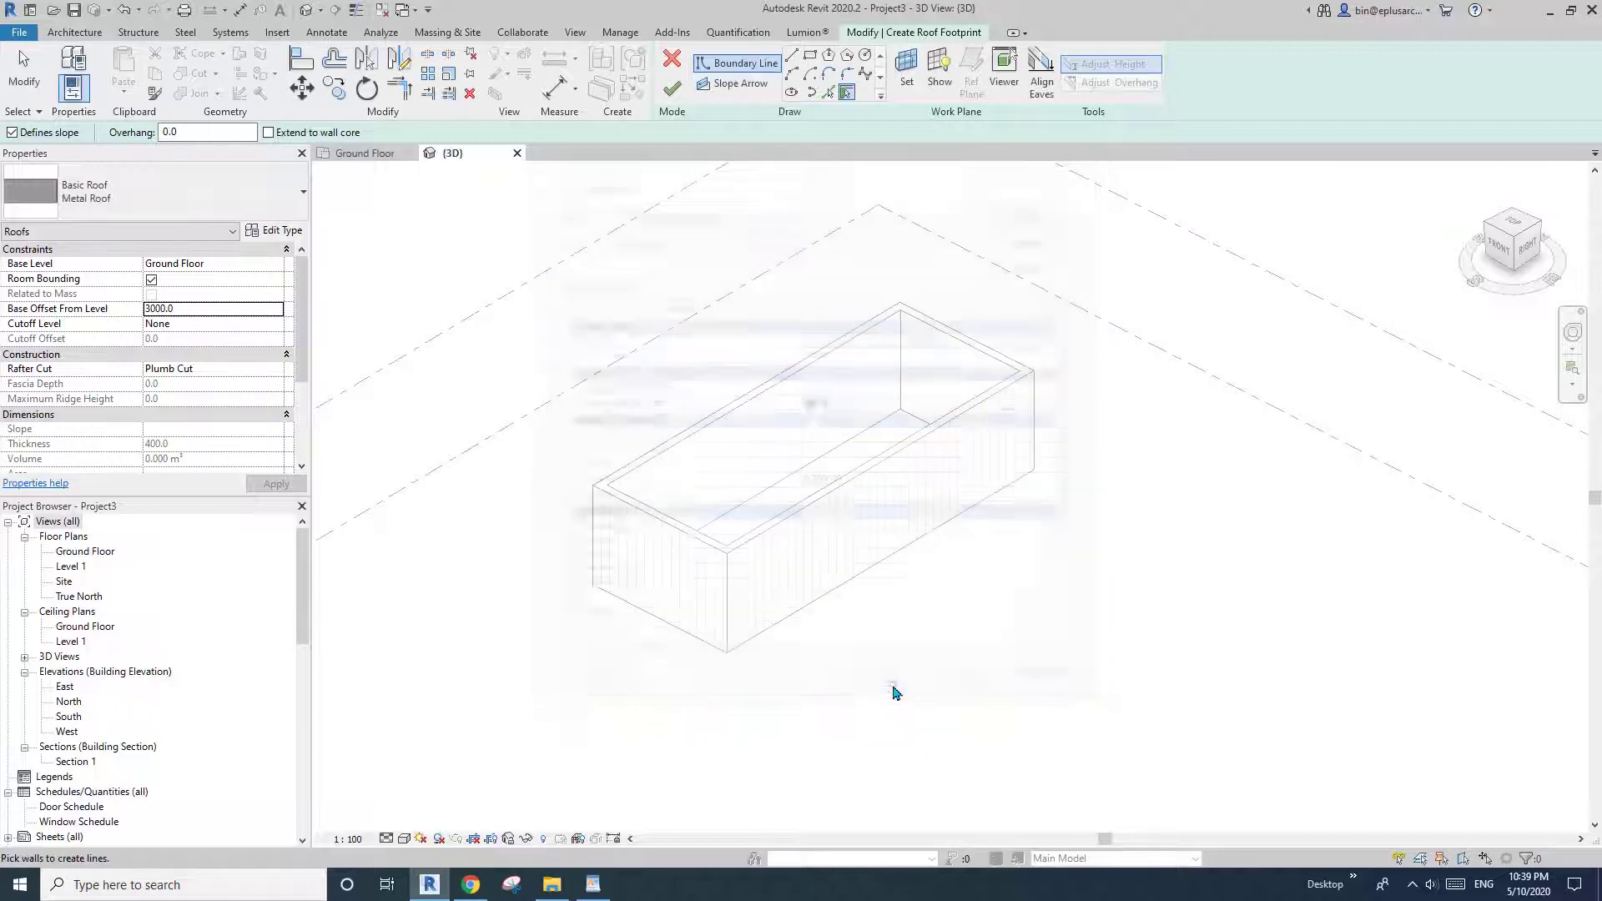
Step: Create the roof boundary from the whole chain of walls and flip its lines to the outer wall faces
key(Tab)
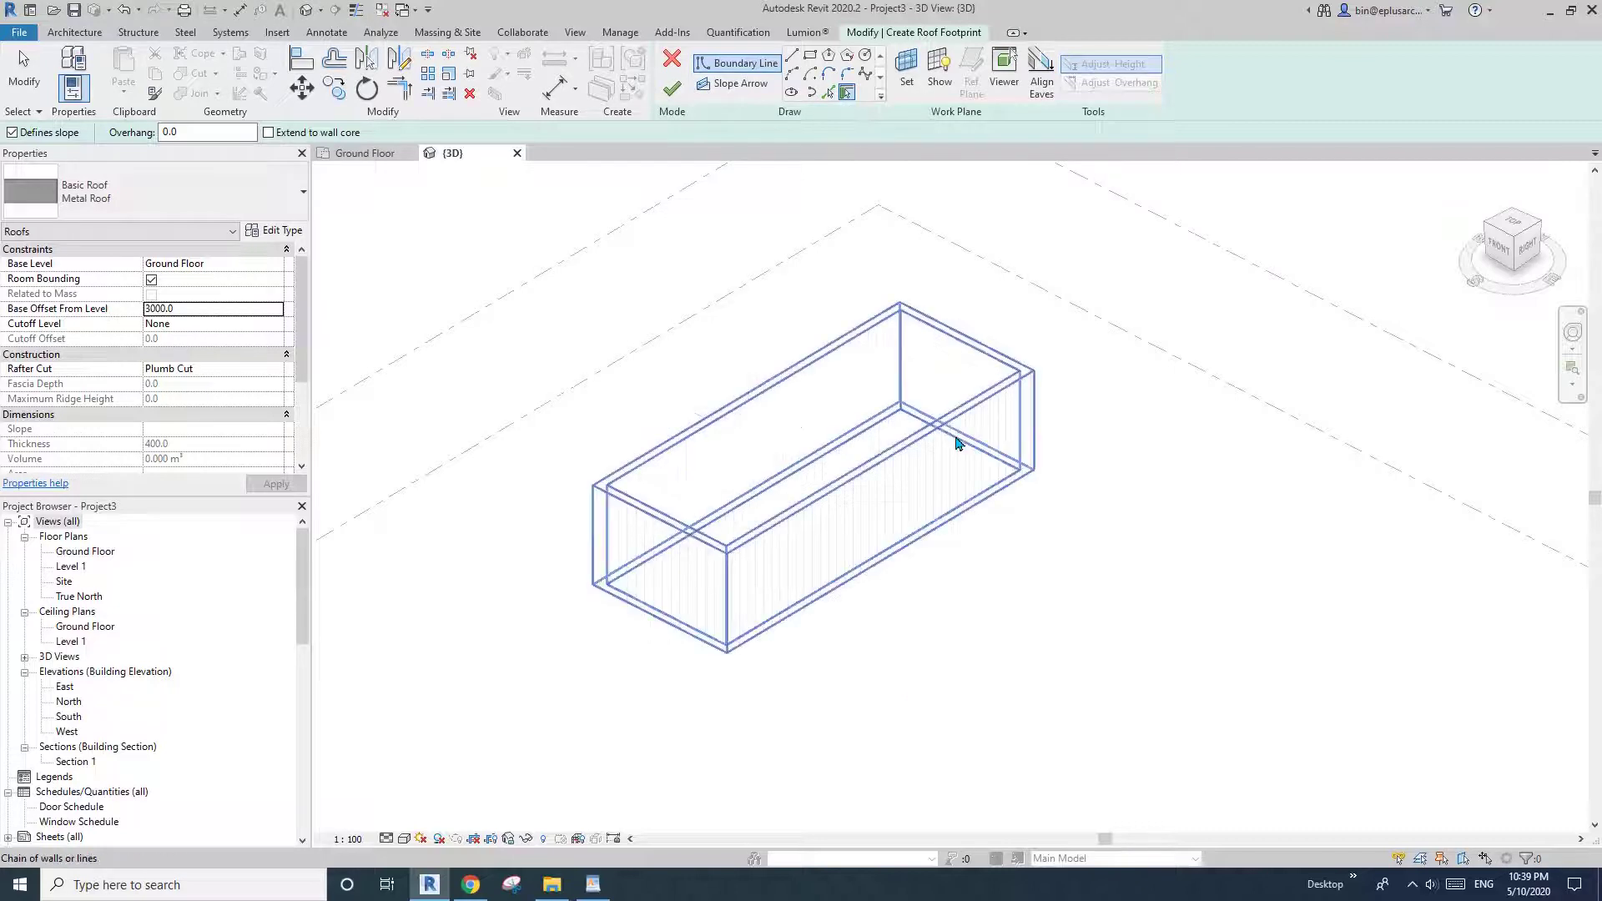
click(958, 443)
key(Escape)
click(902, 543)
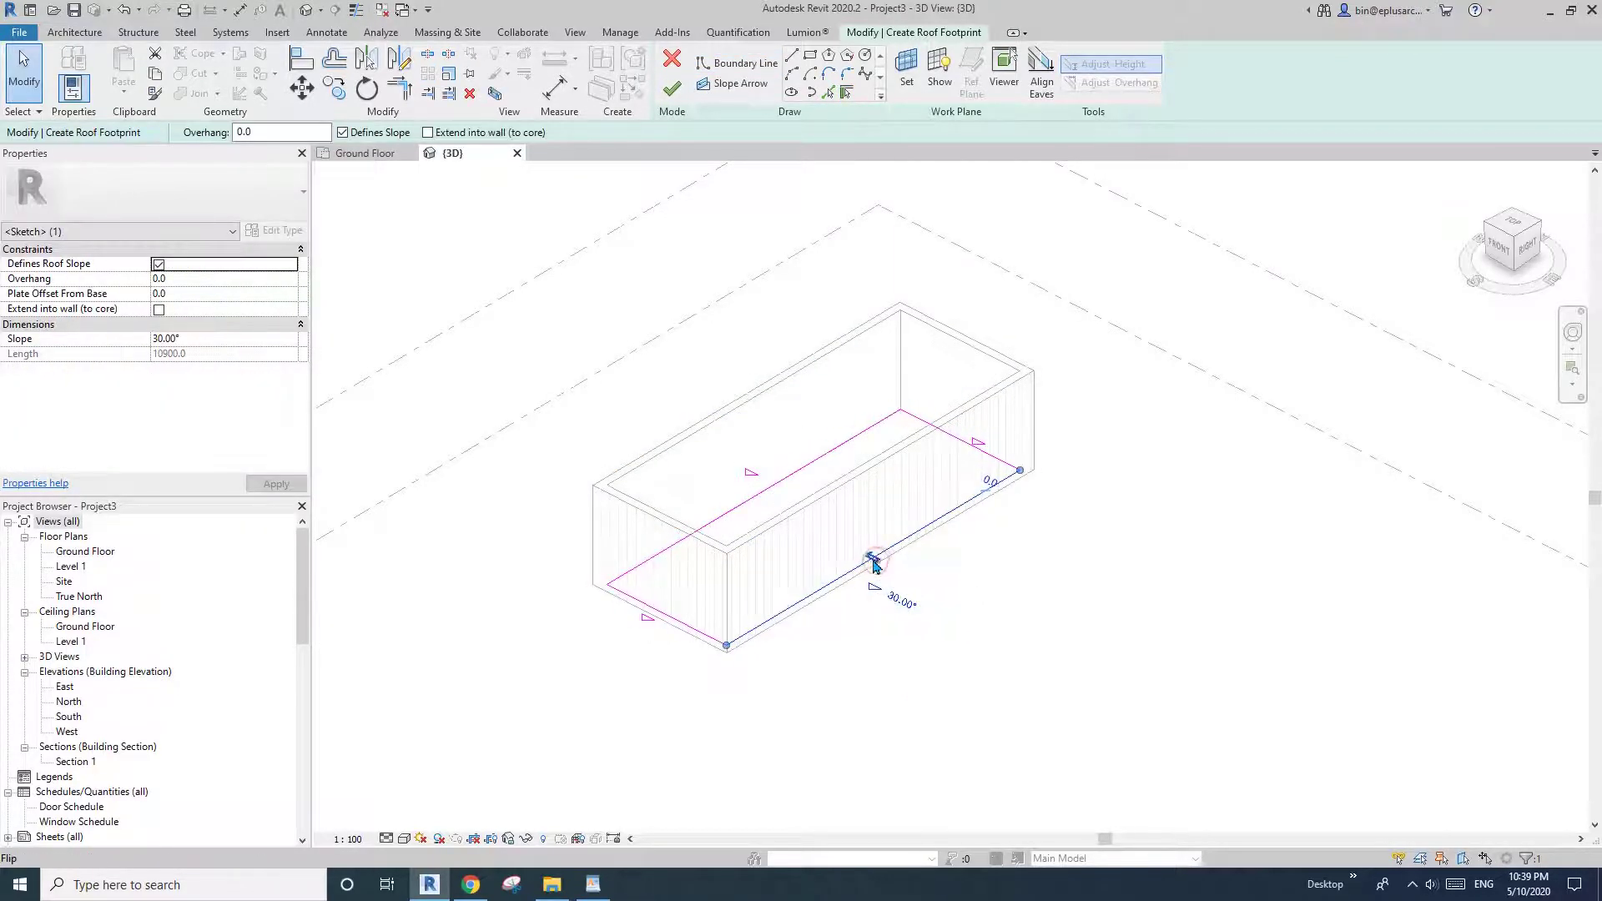
click(872, 560)
click(872, 559)
click(875, 560)
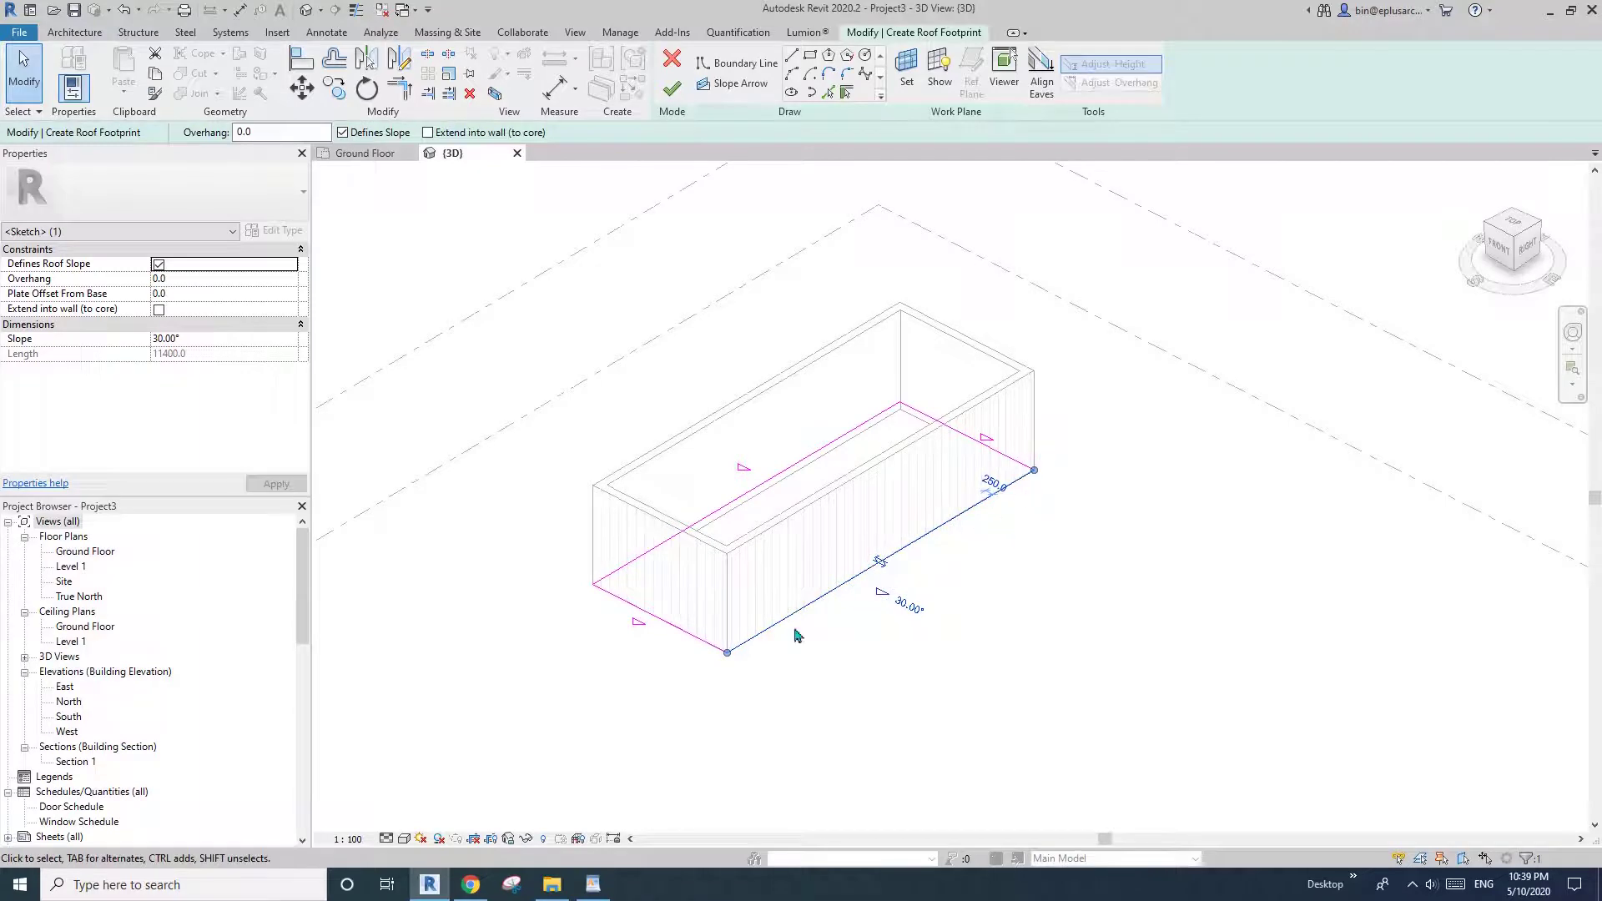
middle_drag(916, 622, 909, 637)
click(886, 630)
Step: Turn off the slope definition on the two short roof boundary lines
click(933, 441)
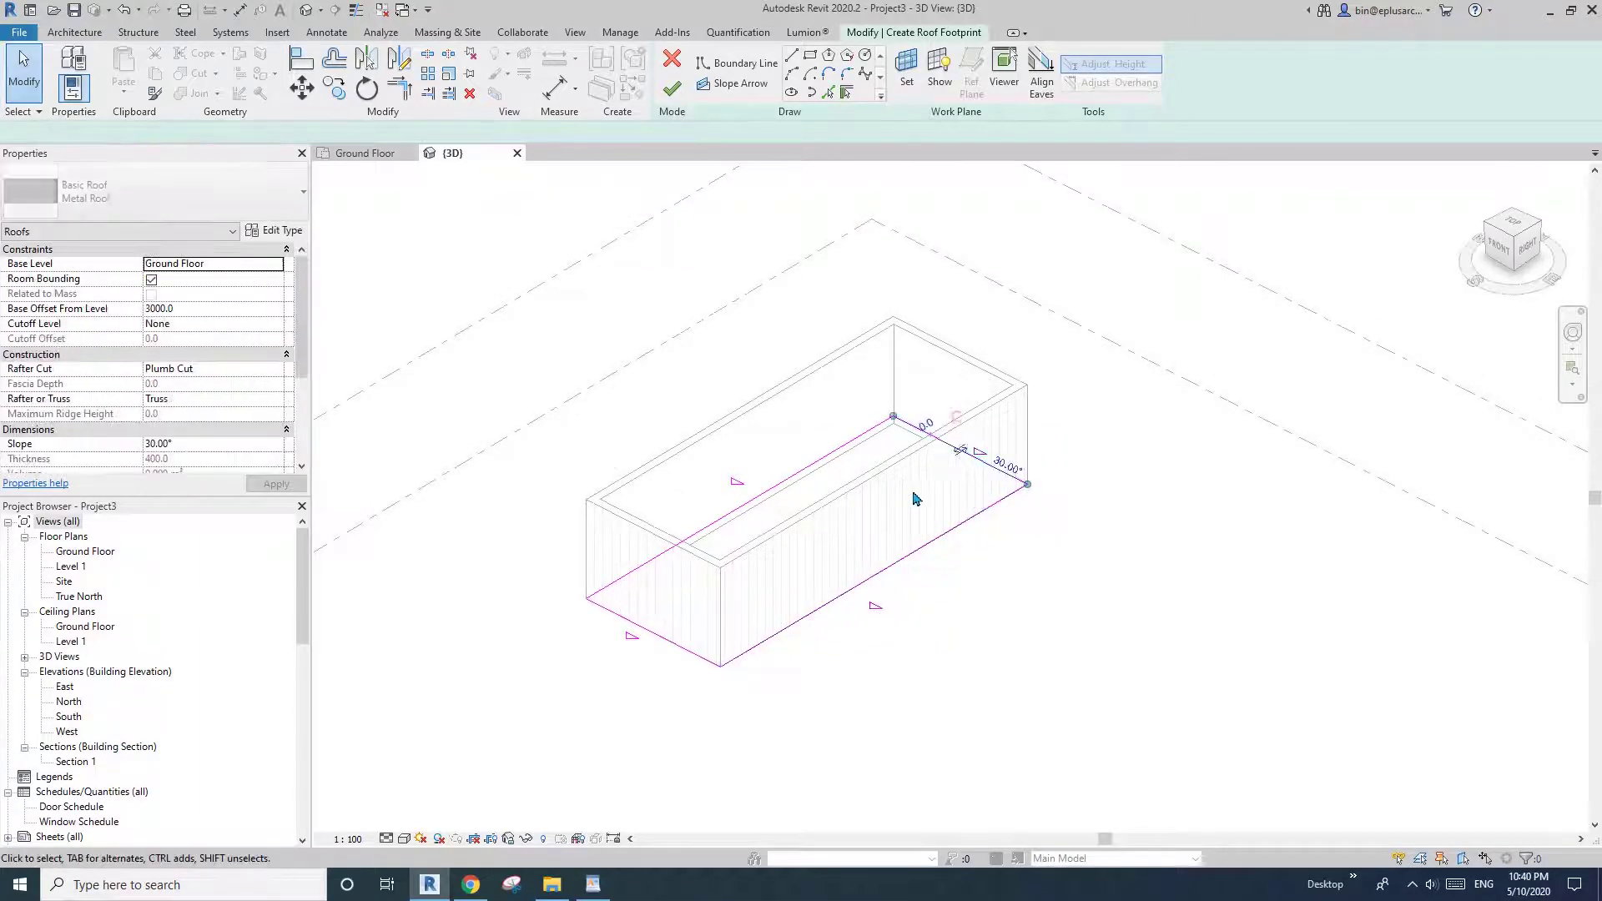
ctrl+click(675, 634)
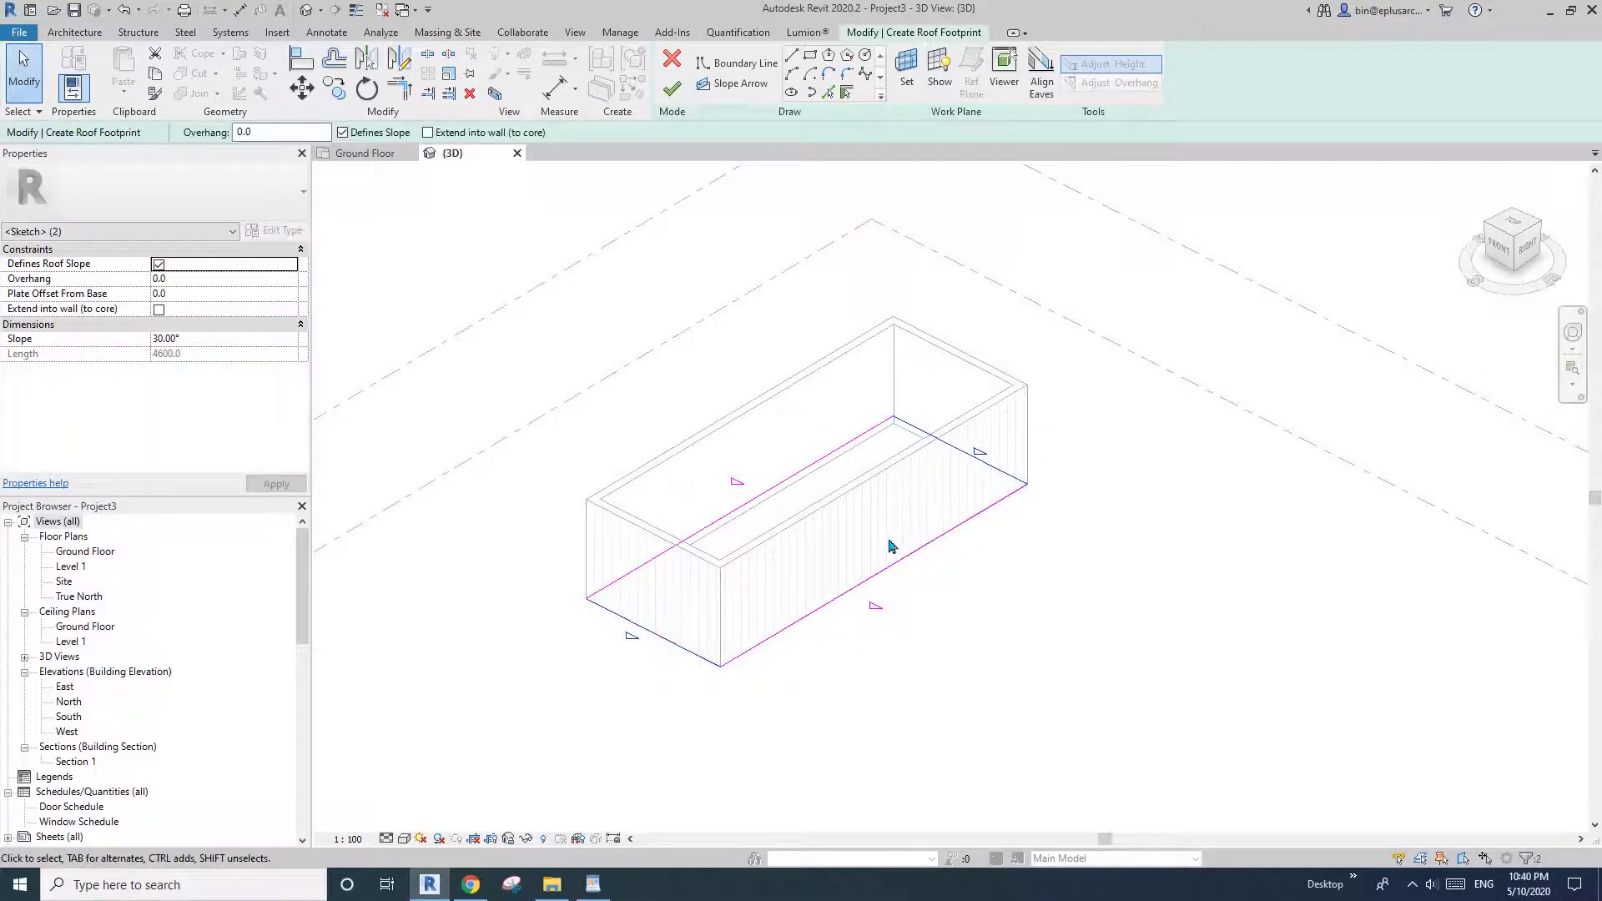
click(354, 134)
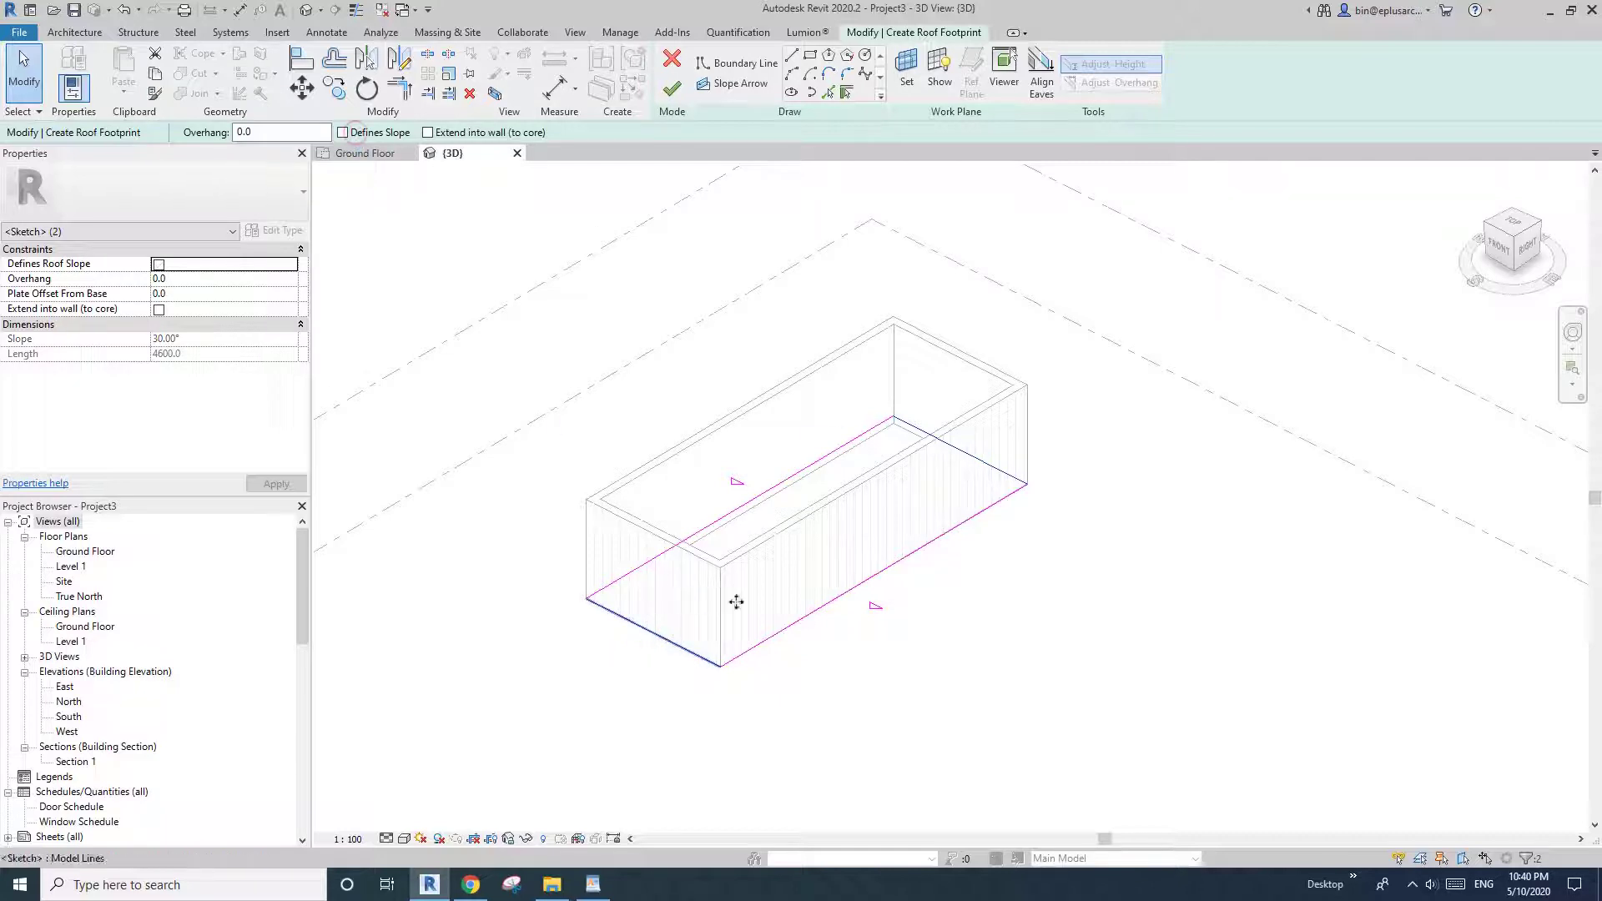
Step: Set the slope of the two long boundary lines to 45° and finish the roof with the walls attached to it
drag(950, 581, 880, 524)
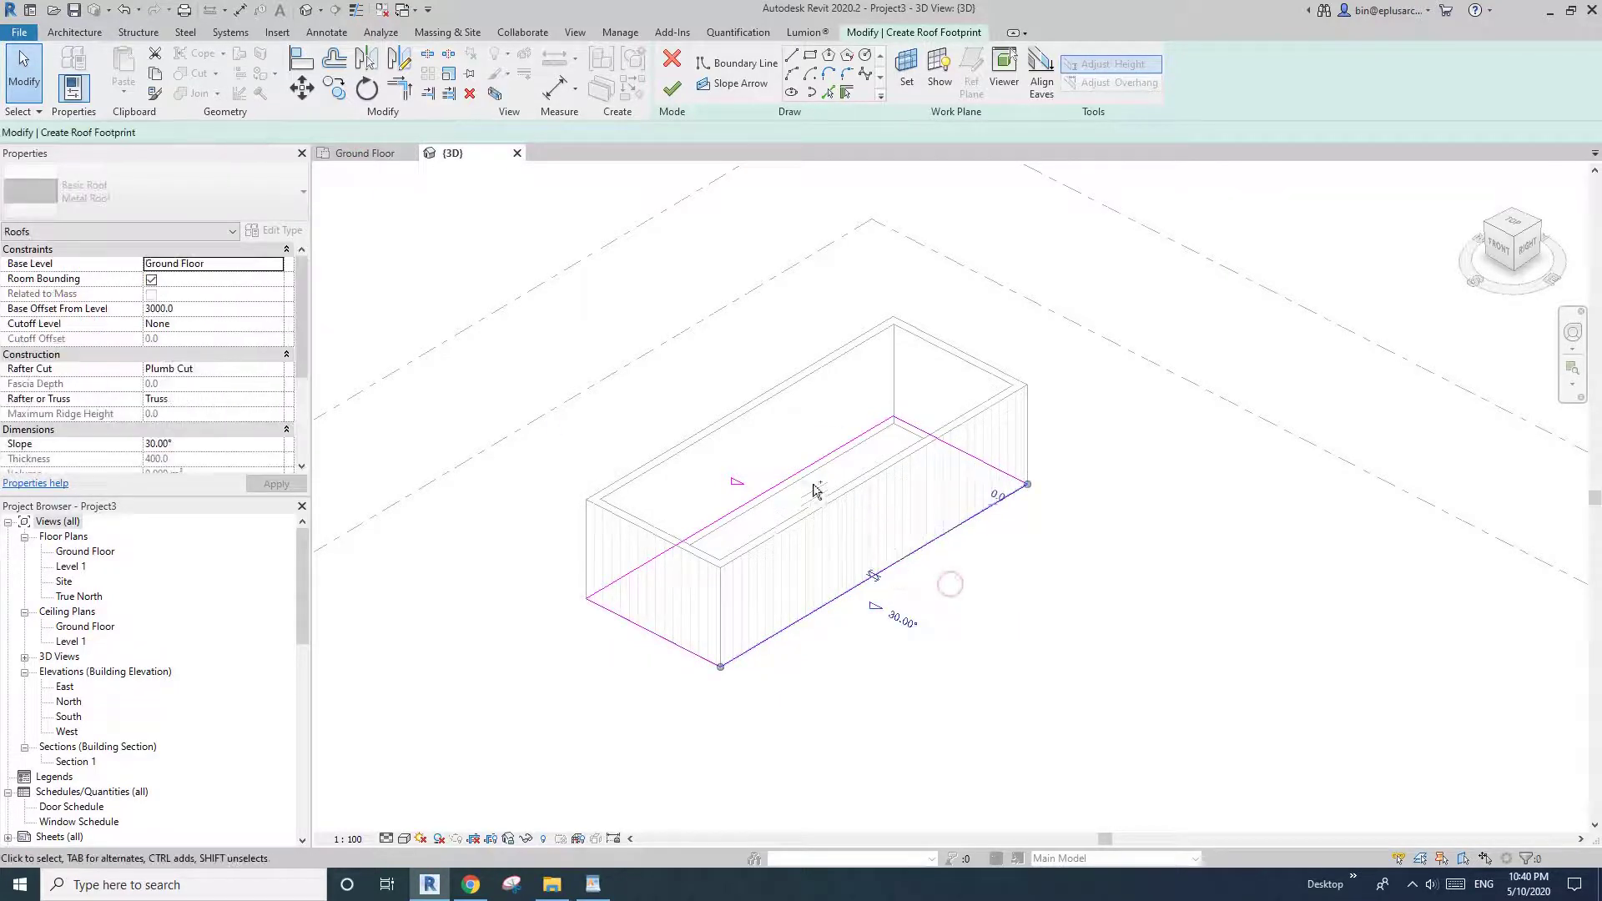
ctrl+drag(811, 483, 757, 457)
click(199, 341)
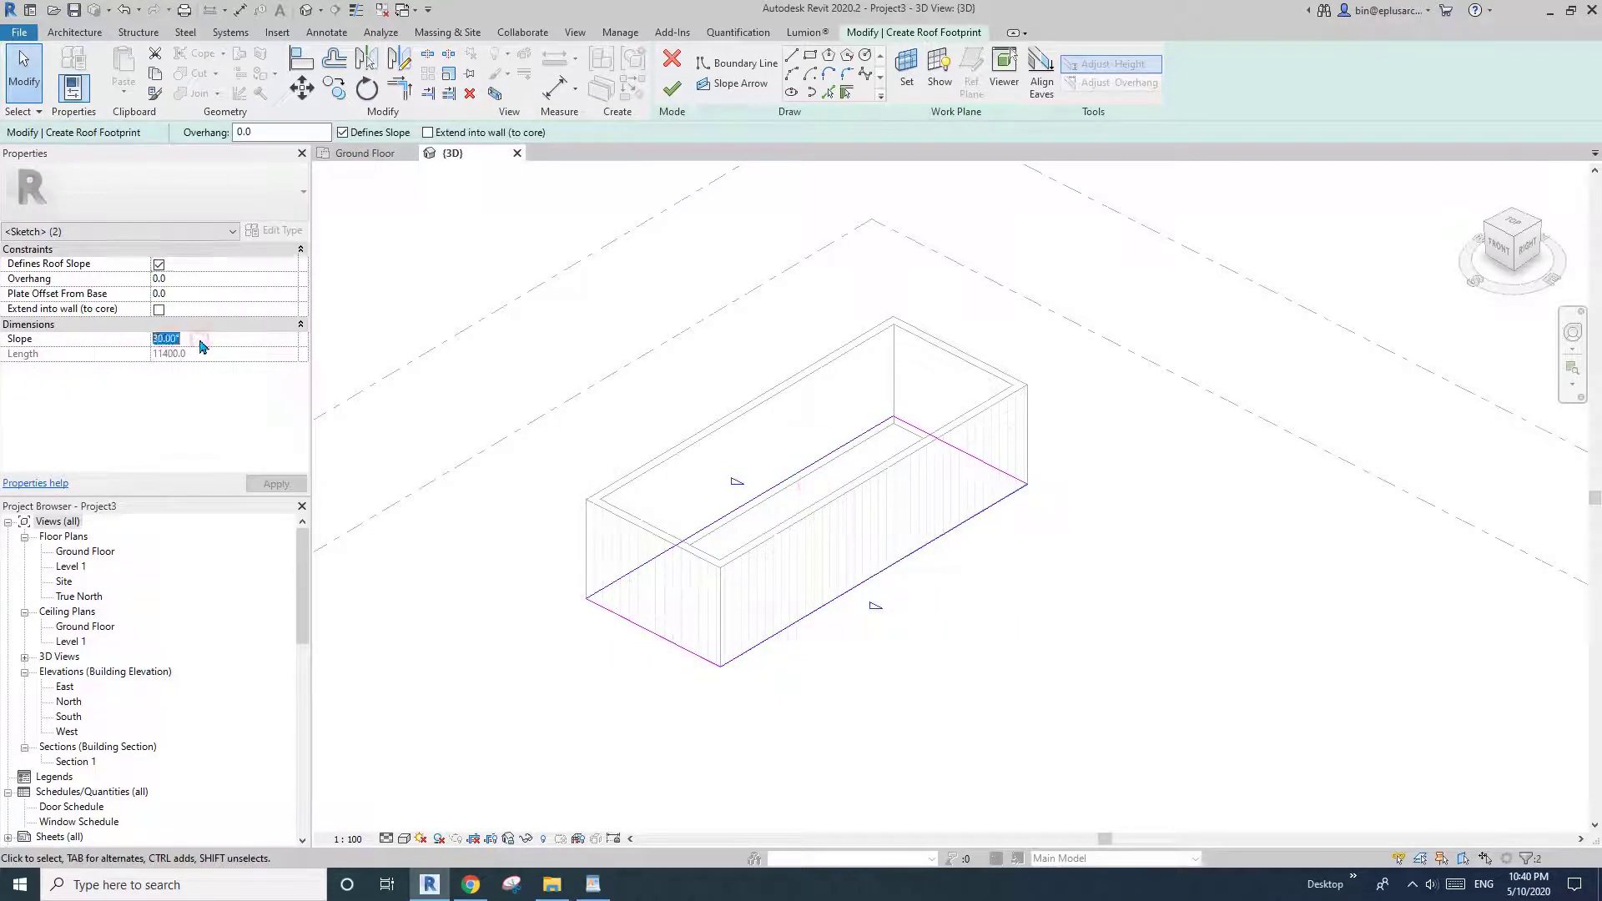
text(45)
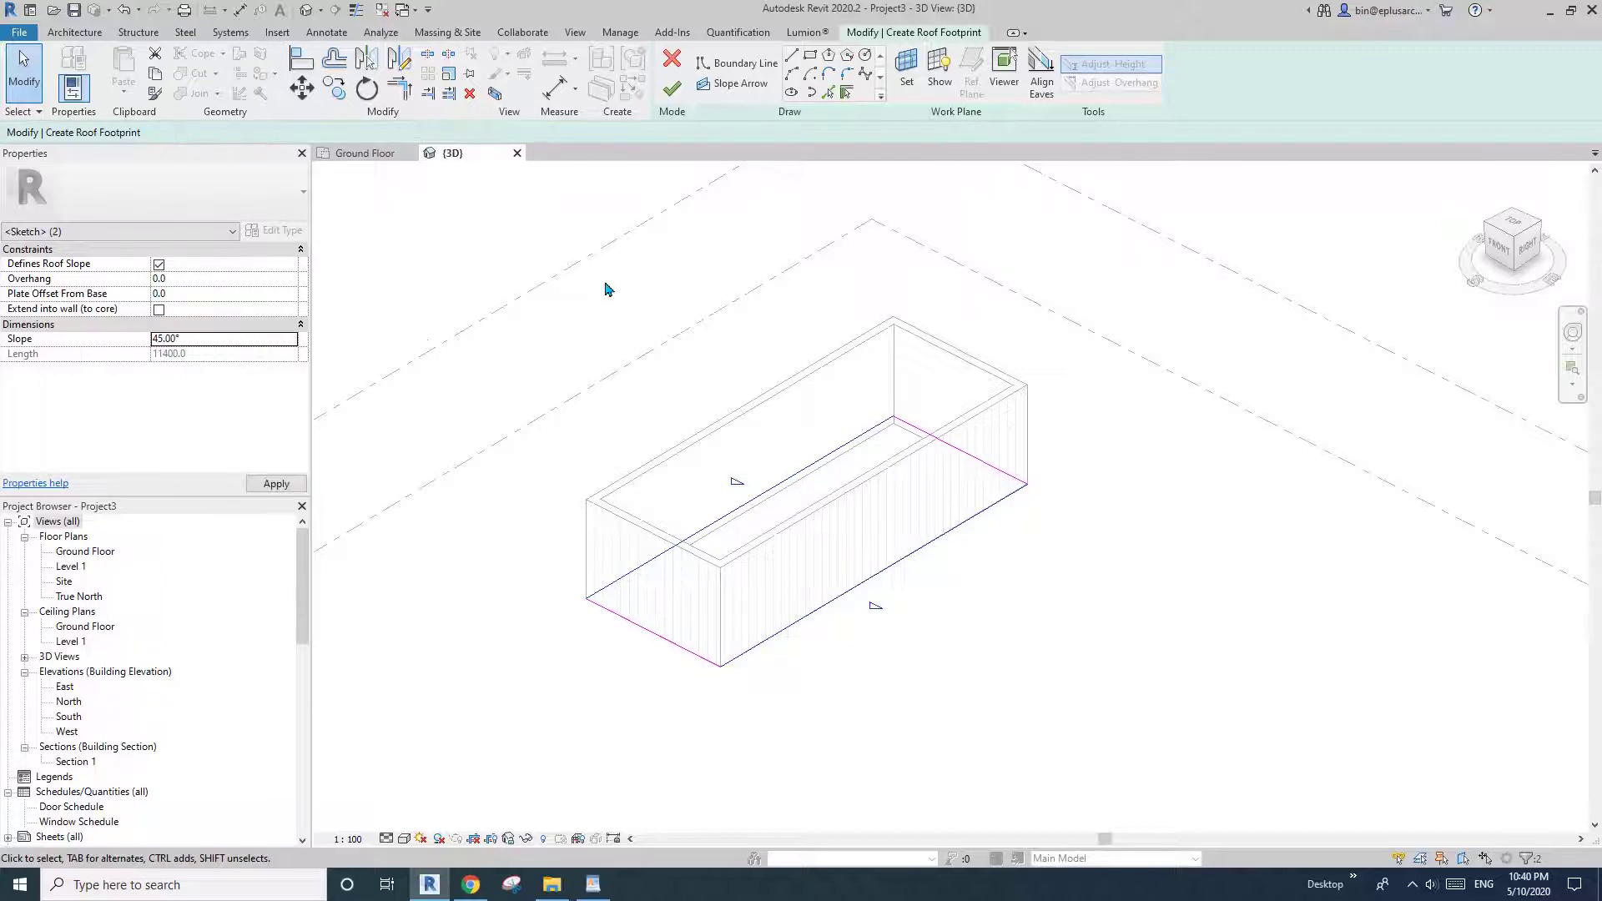
click(672, 88)
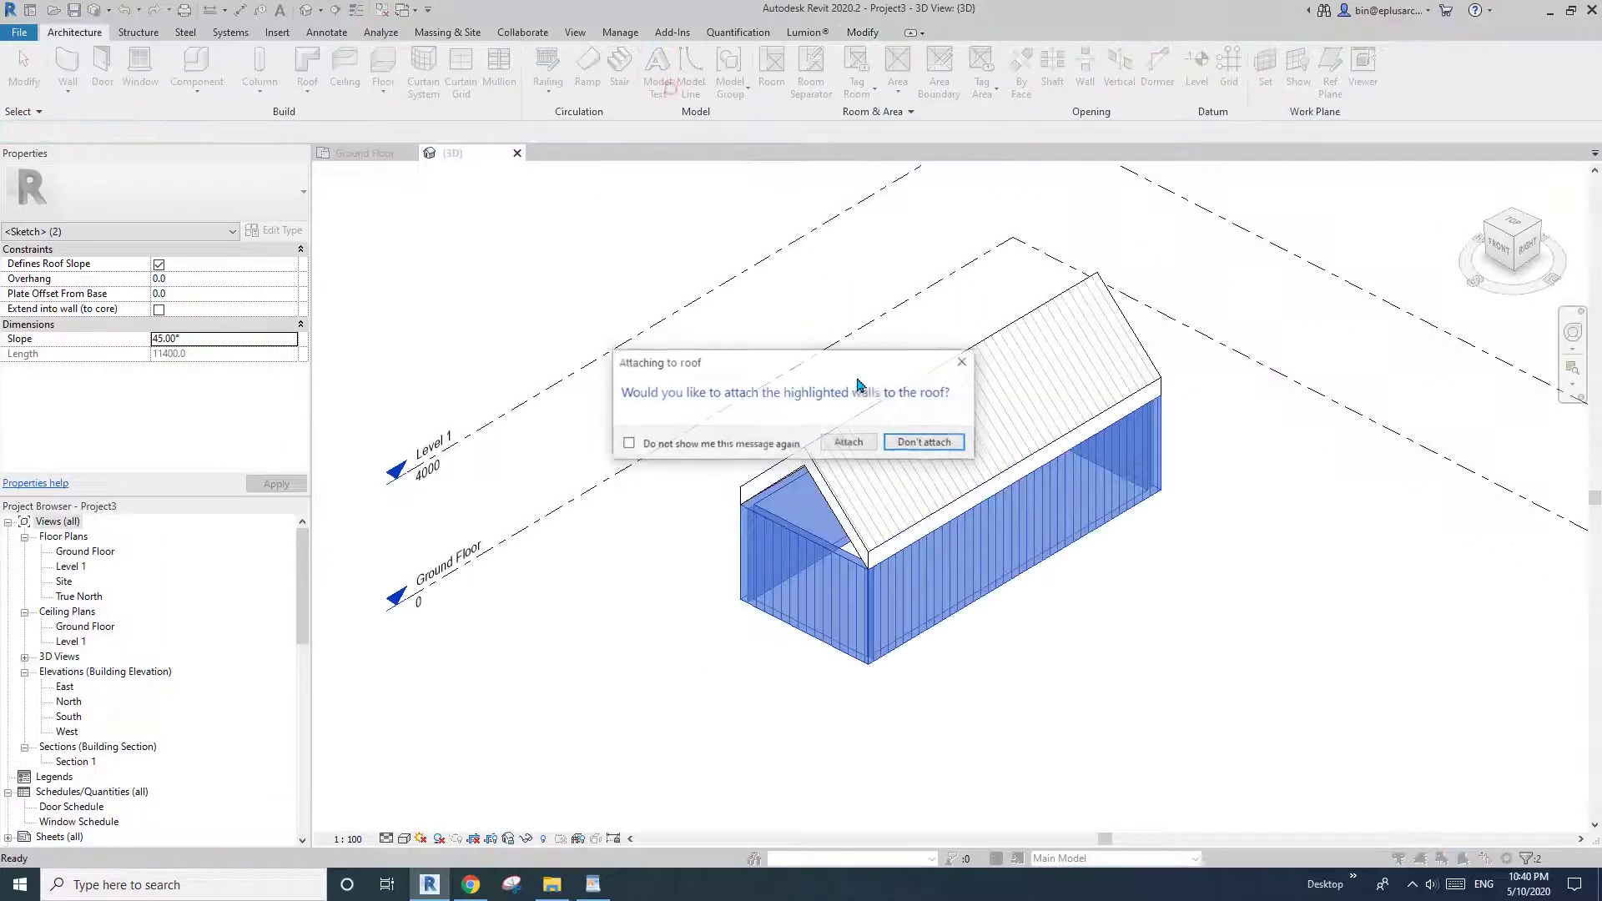
click(849, 442)
Step: Paint the plain roof edge faces around the building with the Metal Cladding material
shift+middle_drag(992, 512, 832, 517)
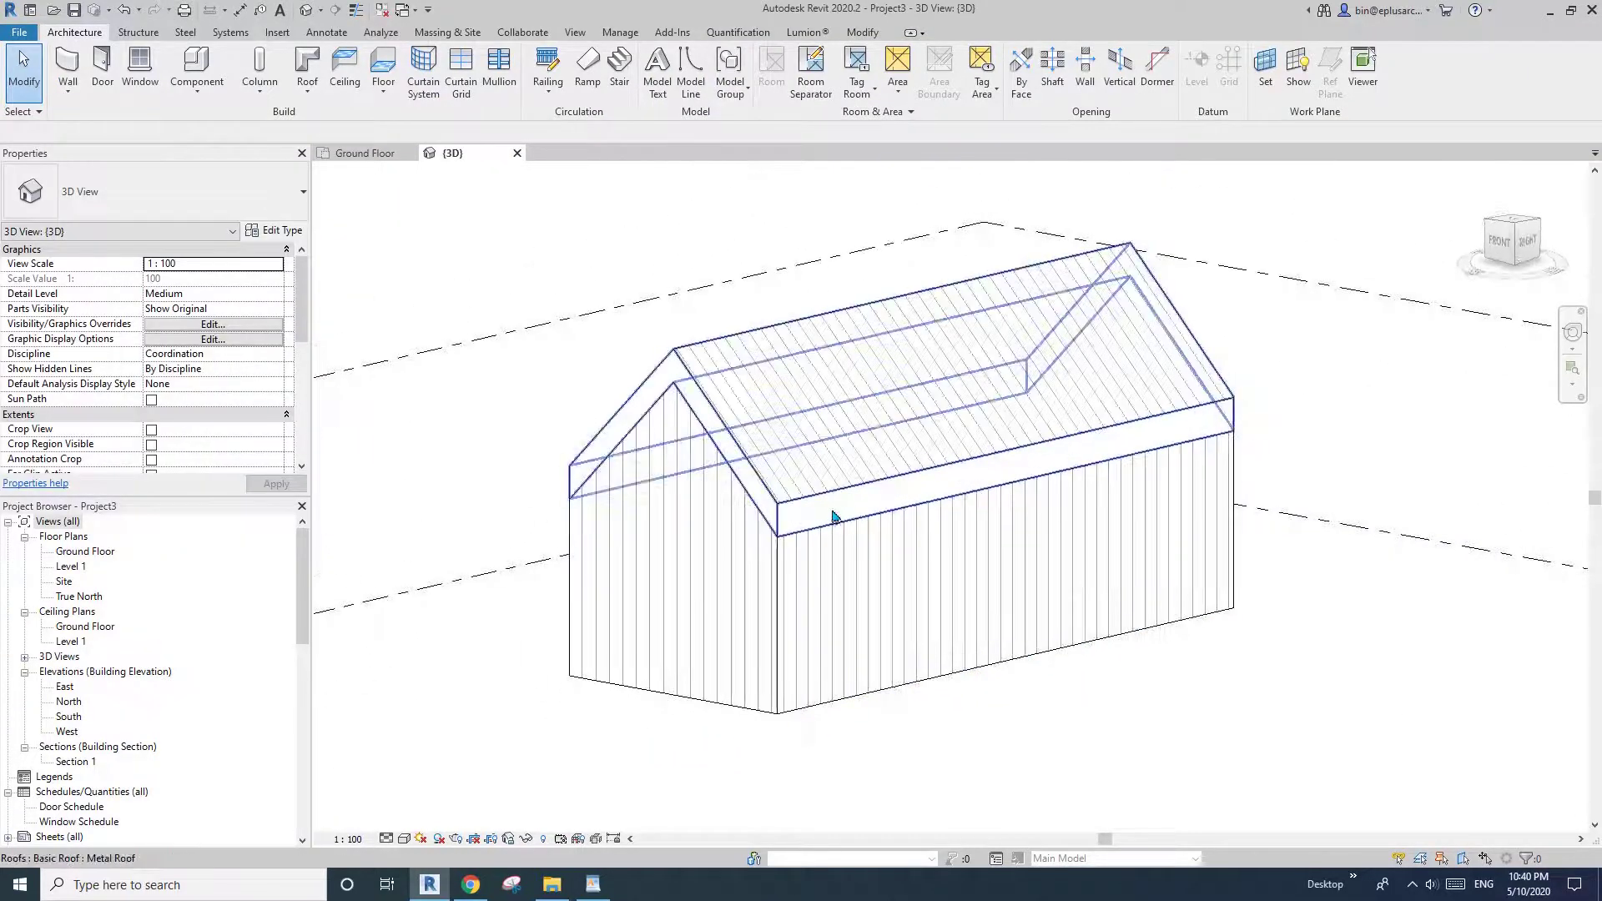
scroll(834, 514, up, 2)
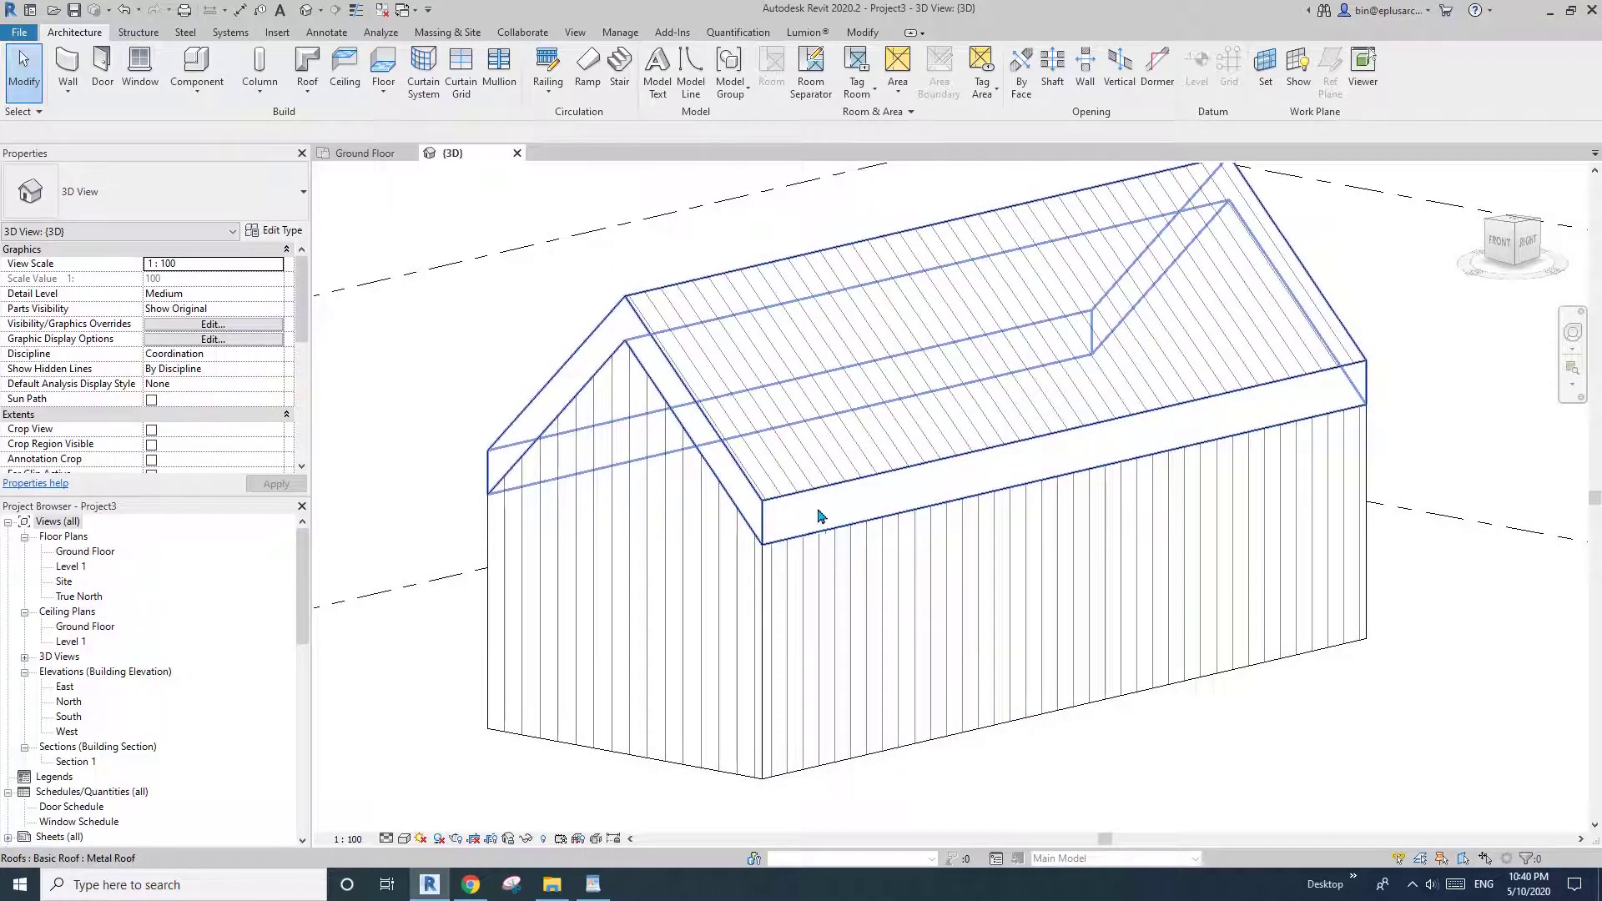
middle_drag(869, 472, 800, 445)
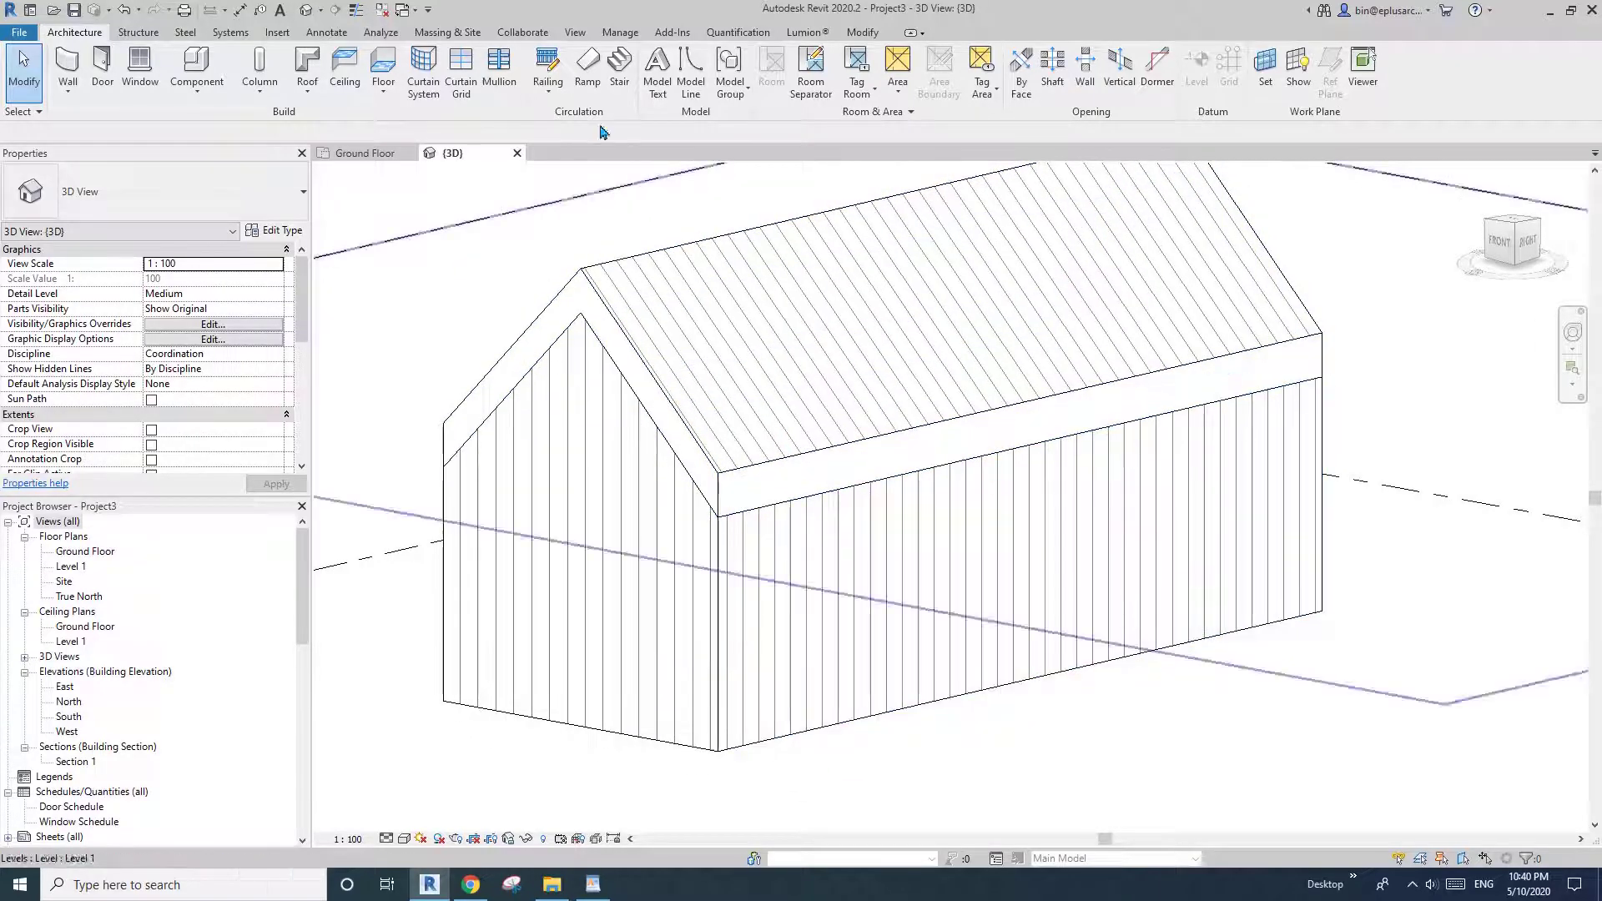
click(865, 35)
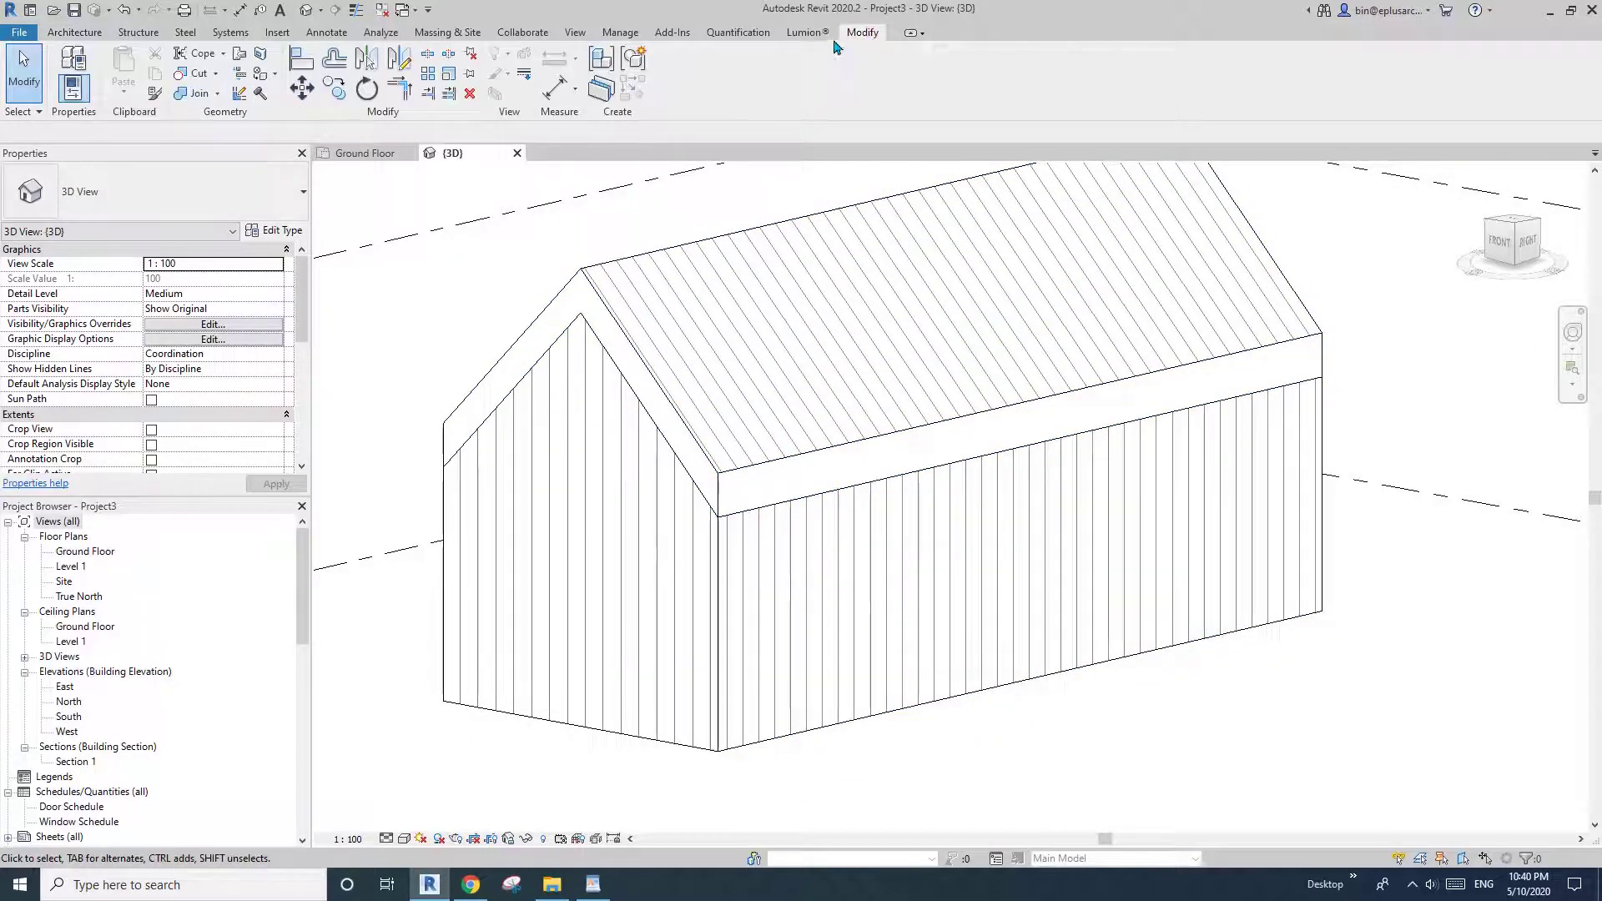
click(262, 78)
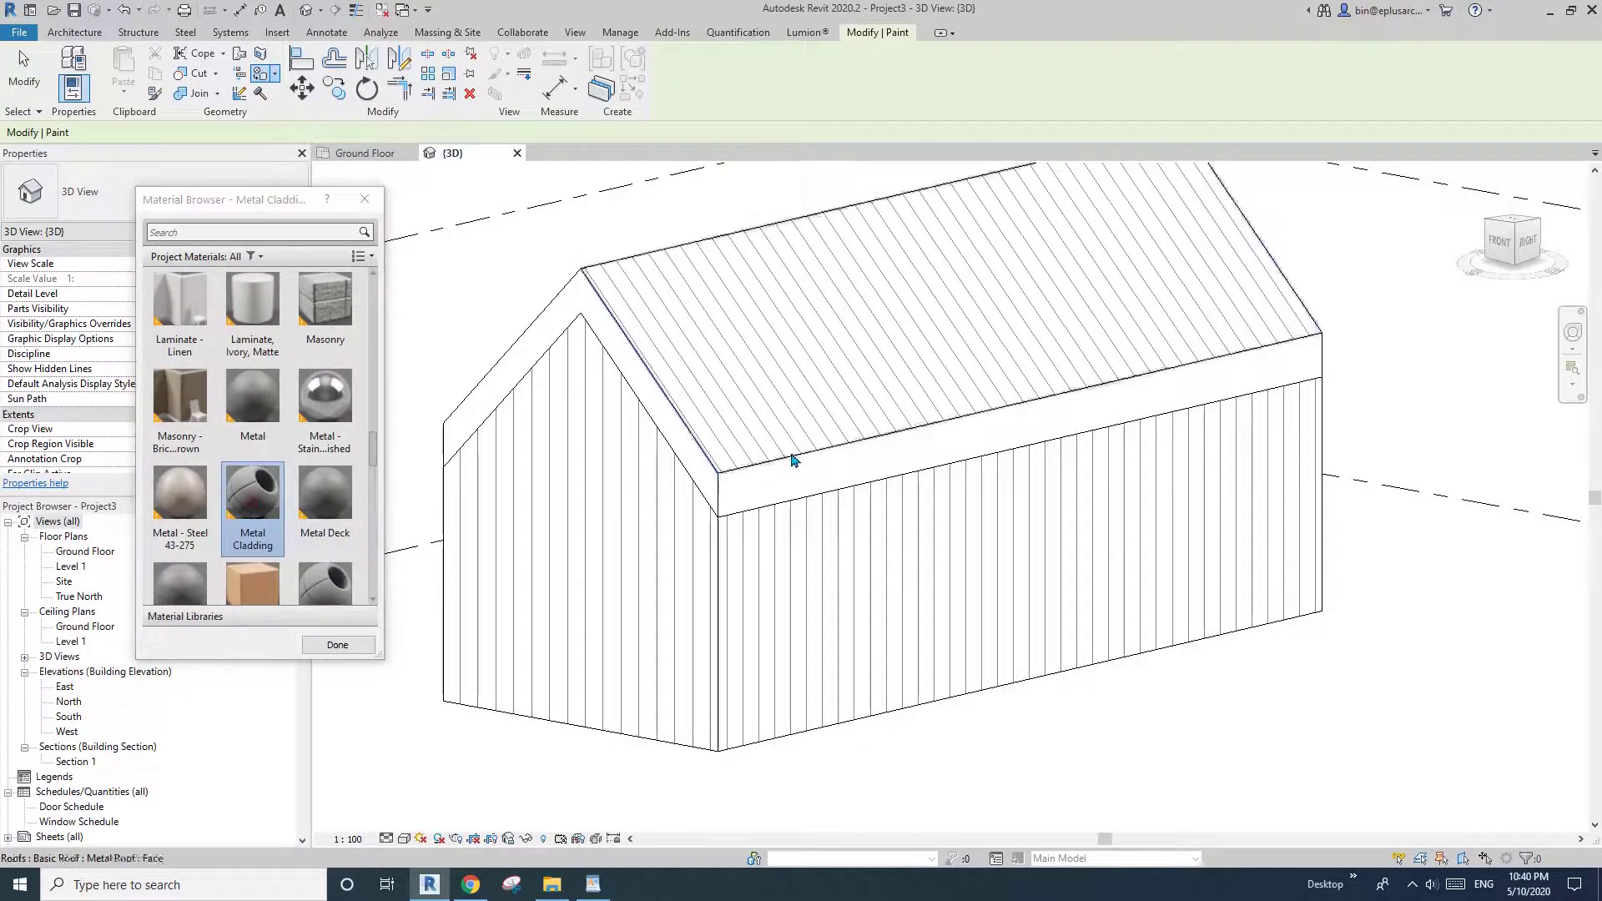
mouse_move(679, 447)
shift+middle_down()
mouse_move(729, 464)
mouse_move(930, 425)
mouse_move(937, 488)
mouse_move(574, 547)
mouse_move(923, 458)
mouse_move(976, 400)
mouse_move(978, 432)
mouse_move(818, 451)
mouse_move(923, 461)
mouse_move(688, 430)
shift+middle_up()
key(Escape)
scroll(484, 325, down, 1)
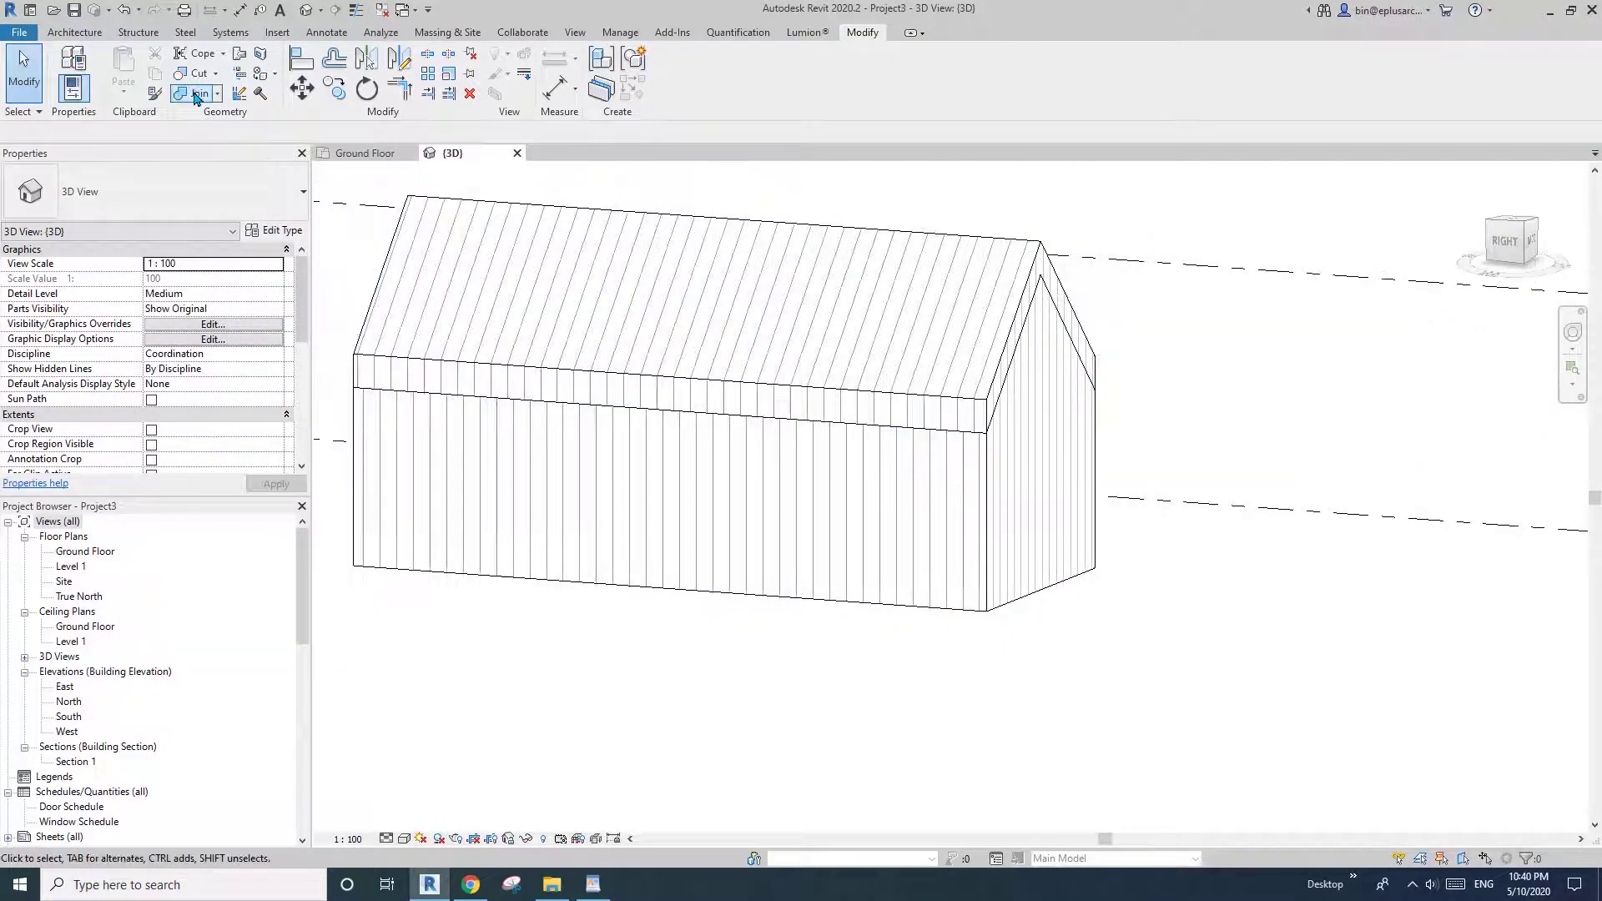
Step: Join the geometry of the metal-clad walls with the roof on all sides of the building
click(773, 372)
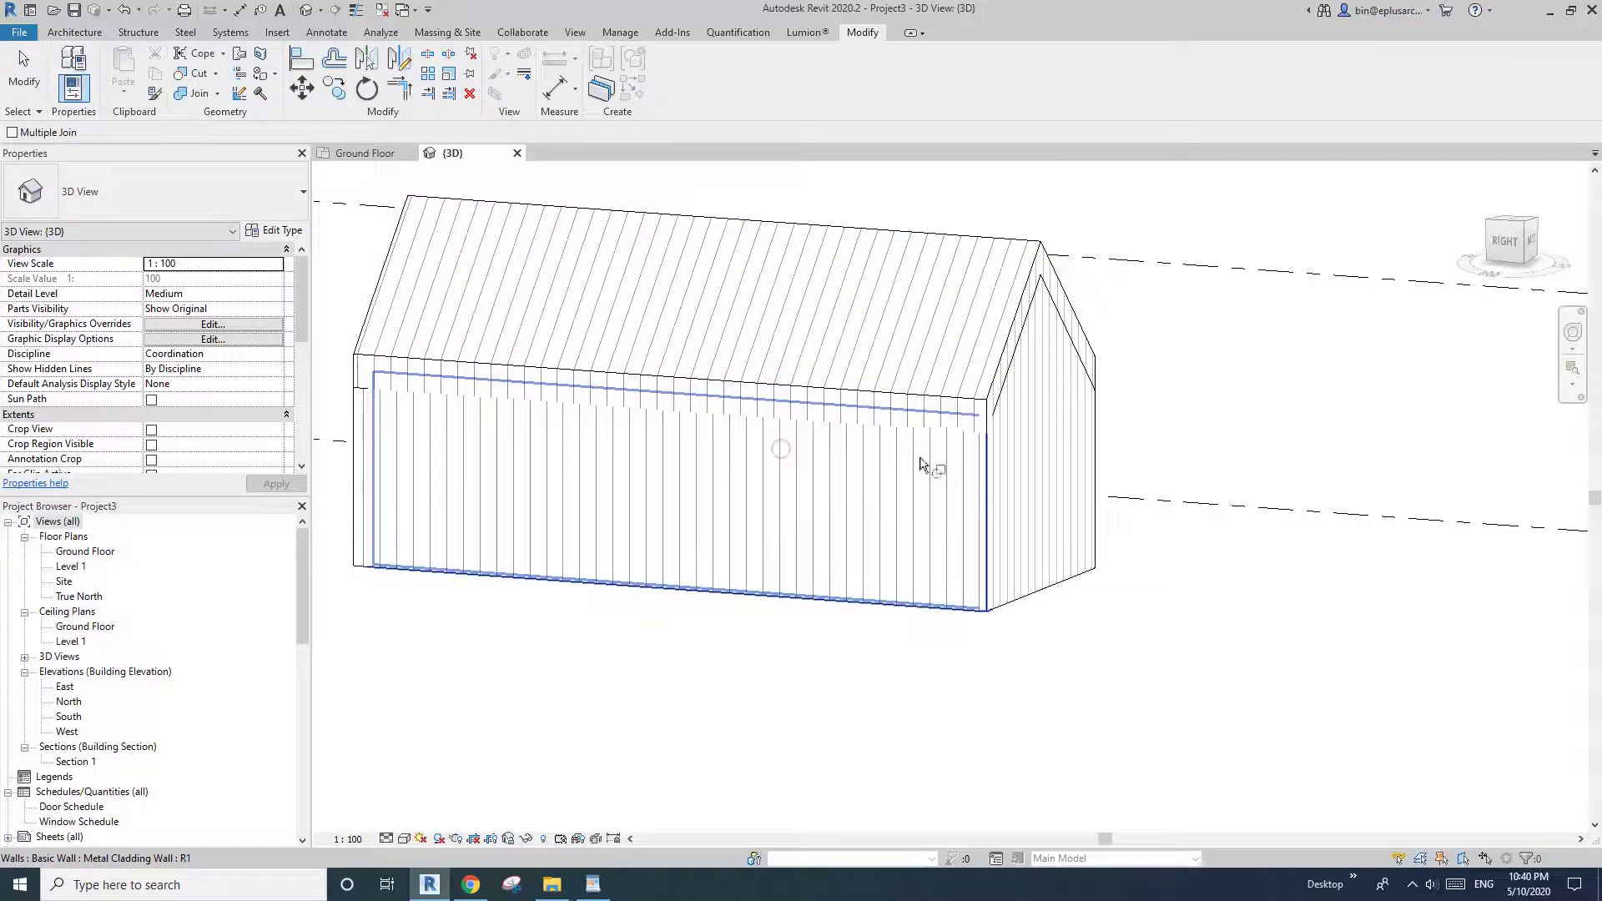
scroll(921, 463, down, 2)
mouse_move(921, 464)
shift+middle_down()
mouse_move(848, 447)
mouse_move(504, 487)
shift+middle_up()
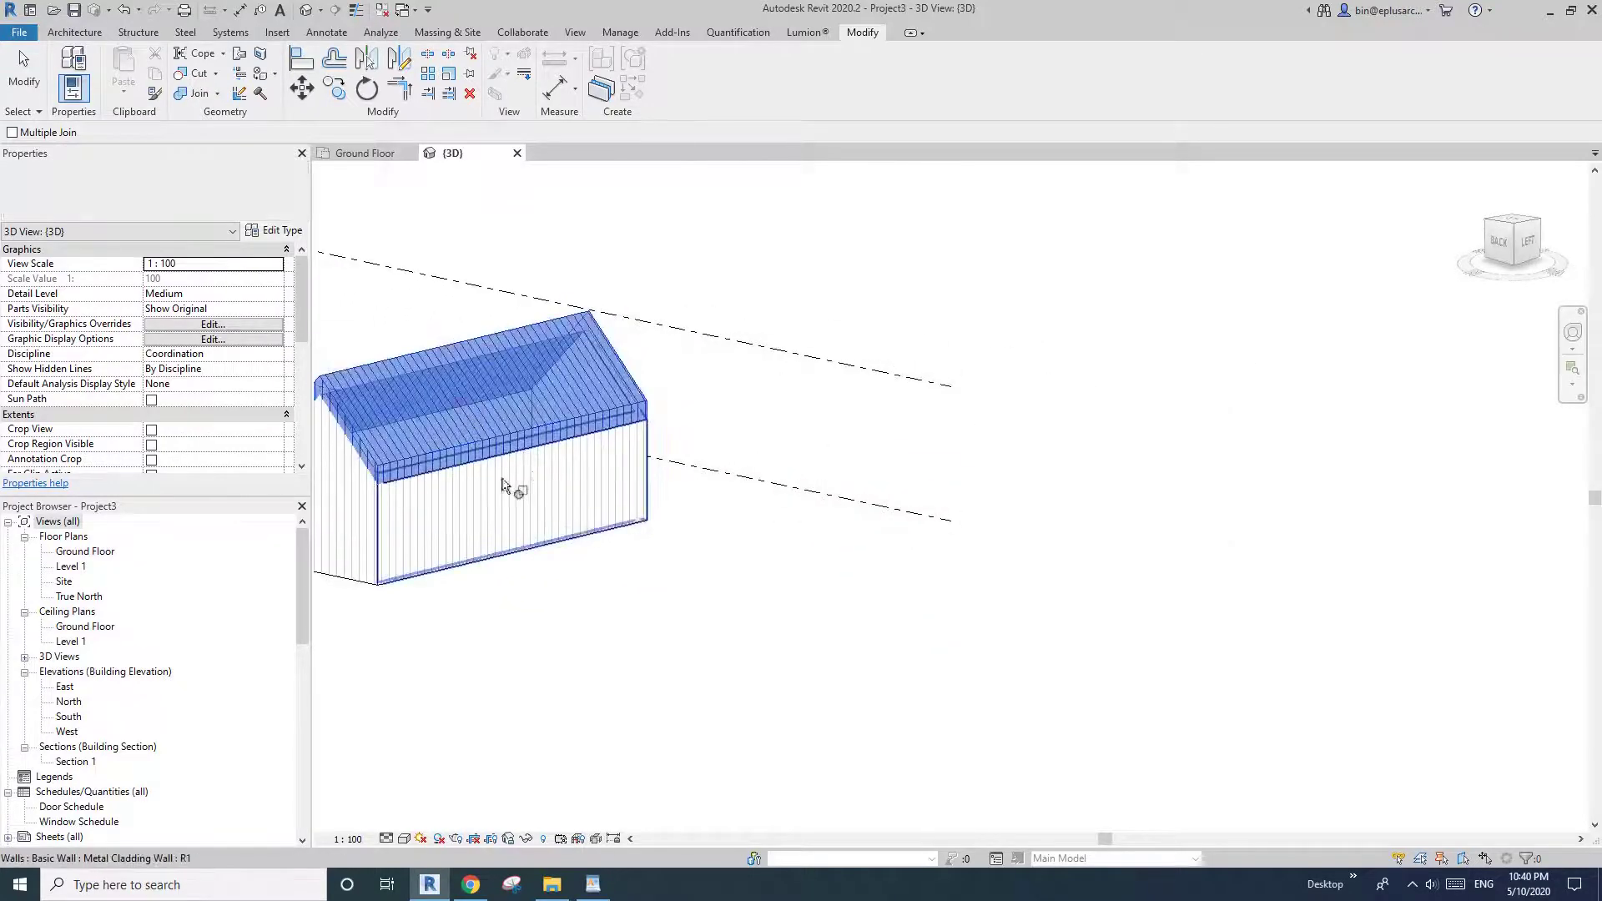
click(565, 492)
middle_drag(585, 440, 686, 423)
scroll(731, 434, up, 5)
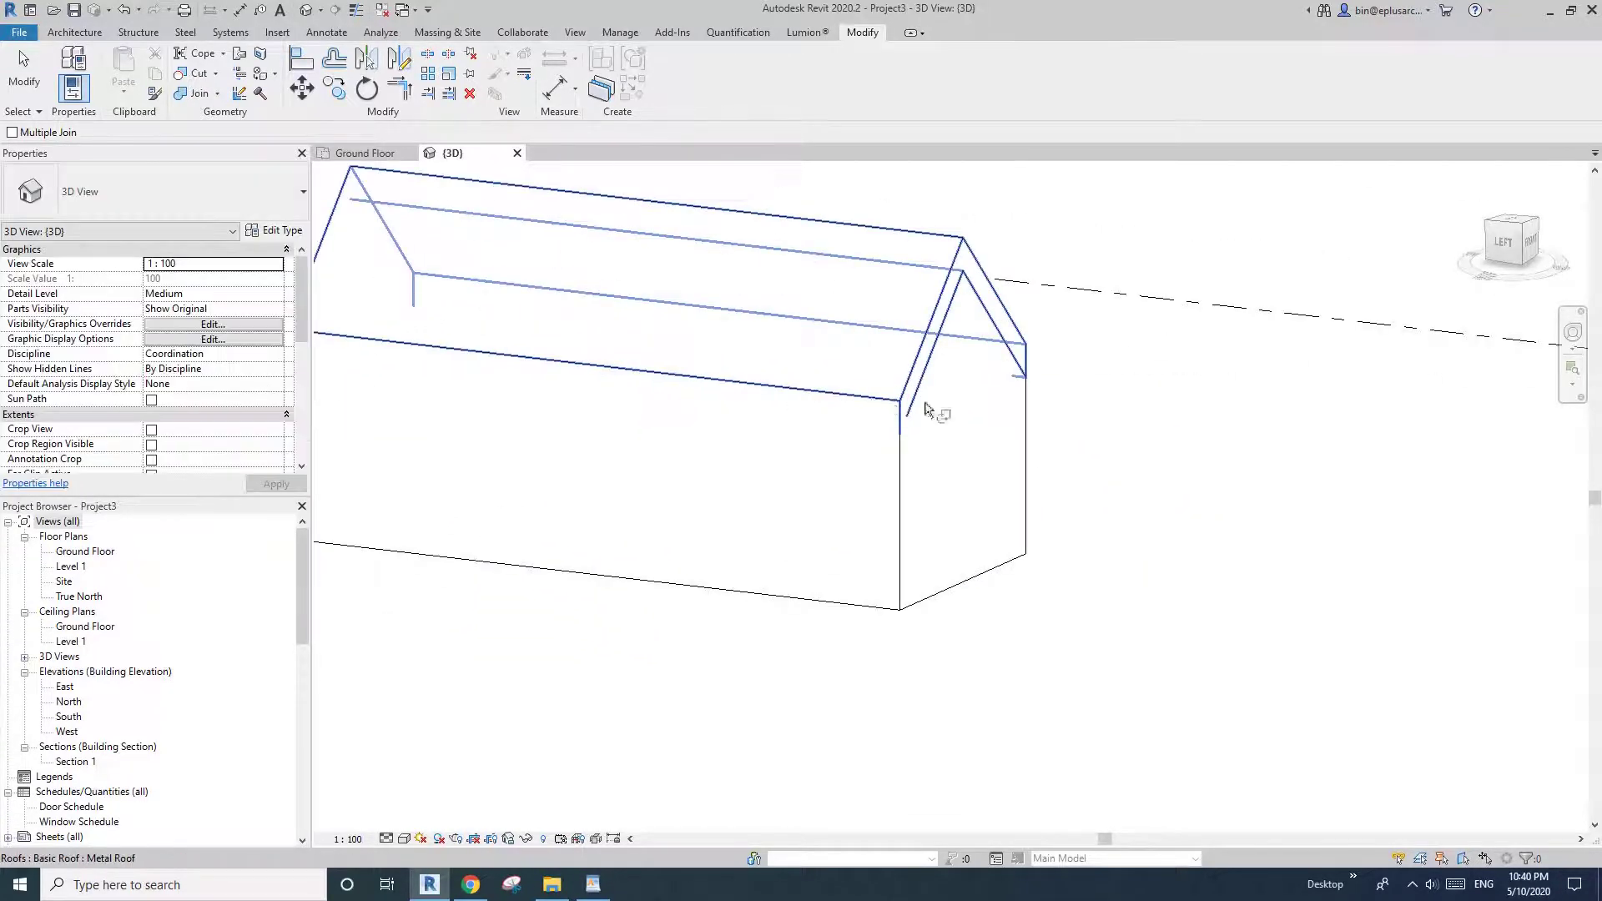
scroll(926, 408, down, 3)
key(Escape)
Step: Align the cladding pattern of the long wall beneath the first eave with the pattern on the roof edge above it
shift+middle_drag(1027, 436, 804, 482)
key(a)
key(l)
scroll(572, 458, up, 2)
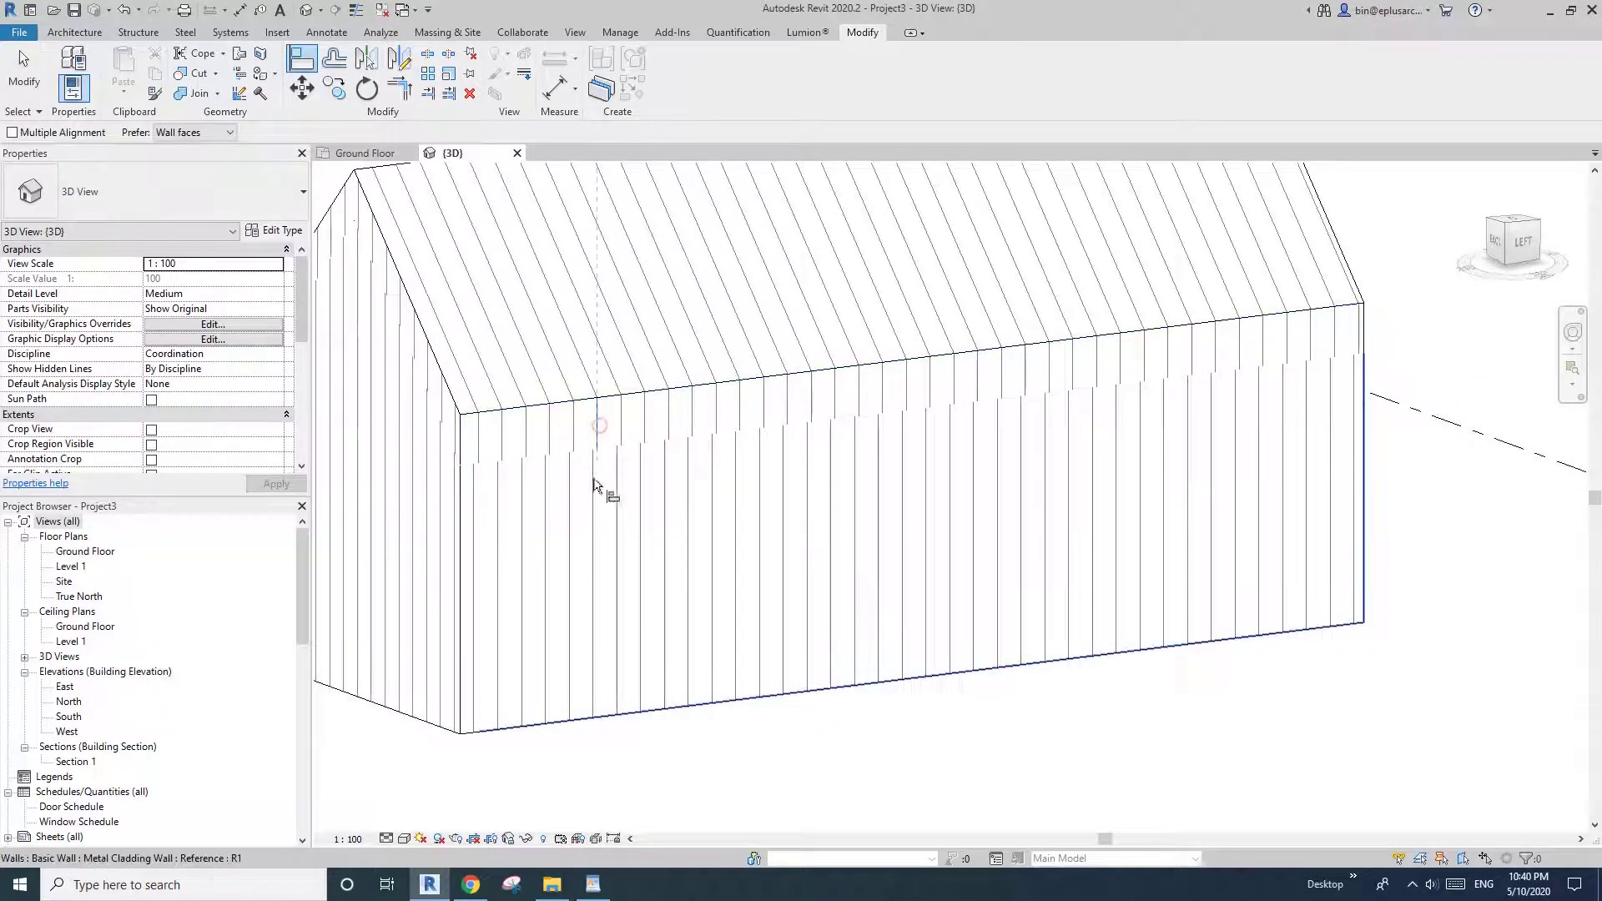
click(593, 484)
scroll(594, 486, up, 1)
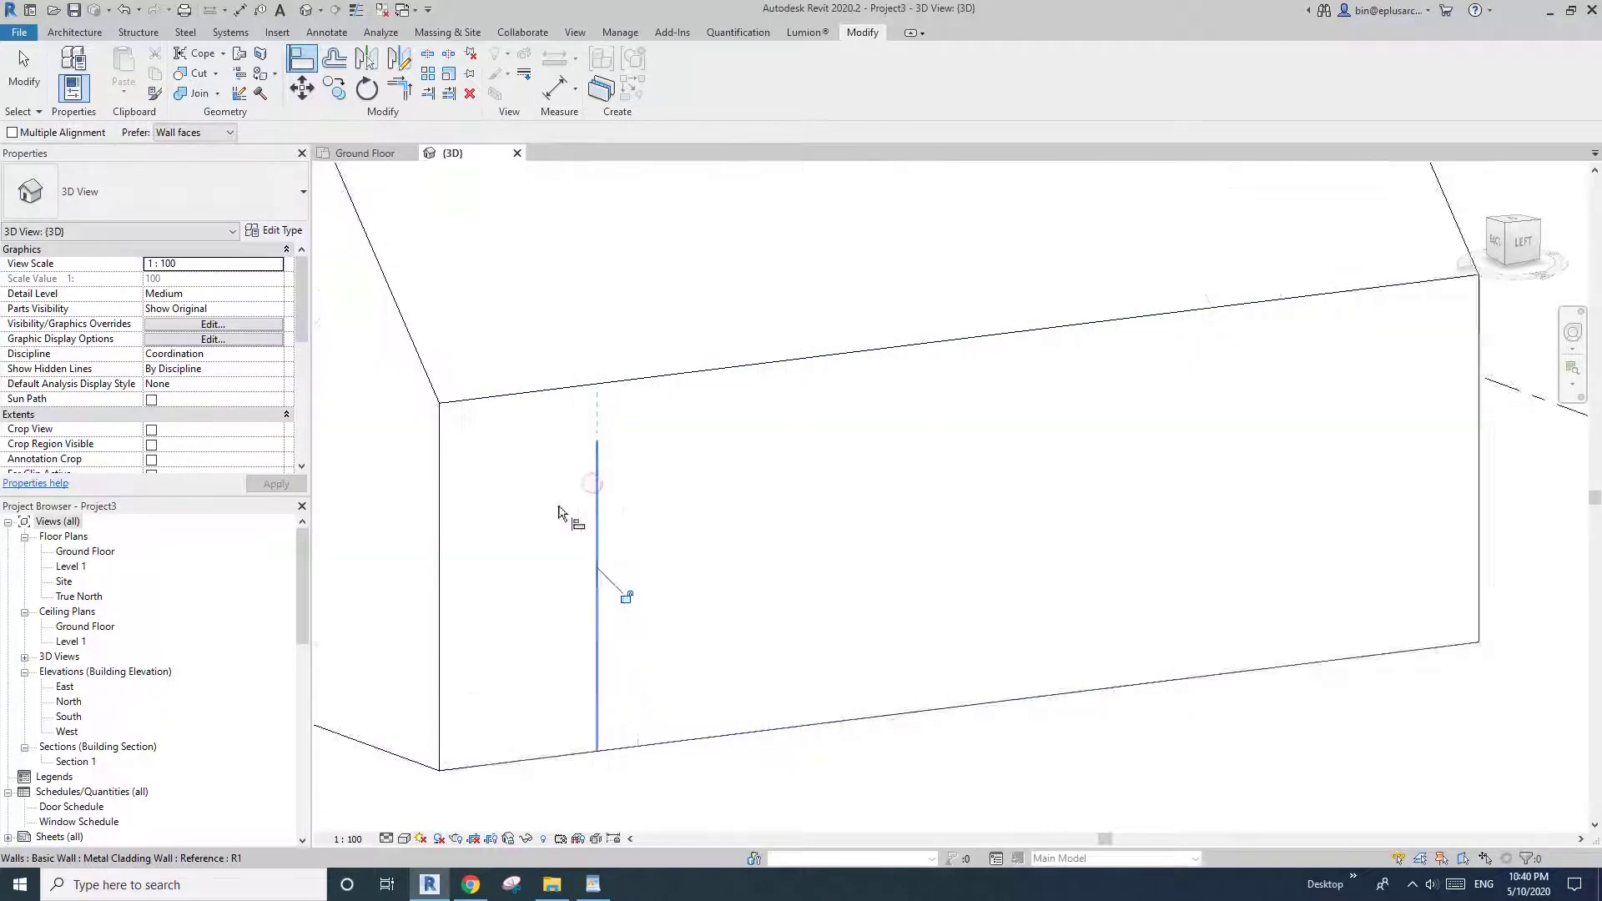
Step: Align the cladding pattern of the rear gable wall with the pattern on the roof edge above it
shift+middle_drag(559, 513, 467, 435)
scroll(467, 434, down, 1)
middle_drag(436, 340, 562, 493)
scroll(627, 323, up, 1)
scroll(488, 457, up, 2)
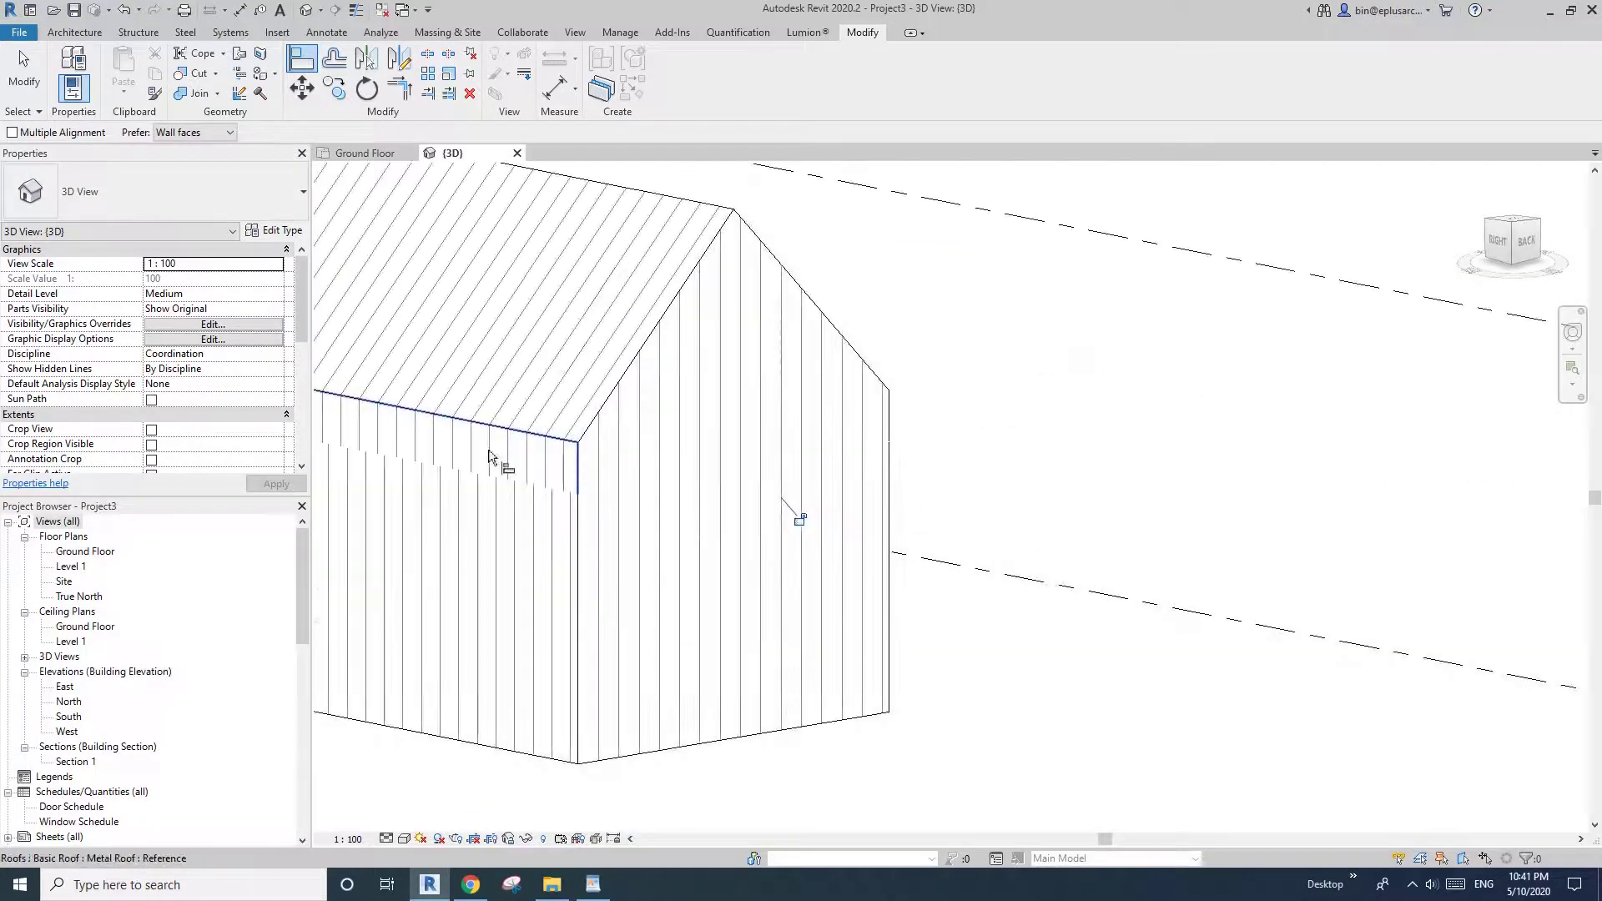
Step: Align the cladding patterns of the opposite long wall and the front gable wall with their roof edge patterns
scroll(493, 506, down, 2)
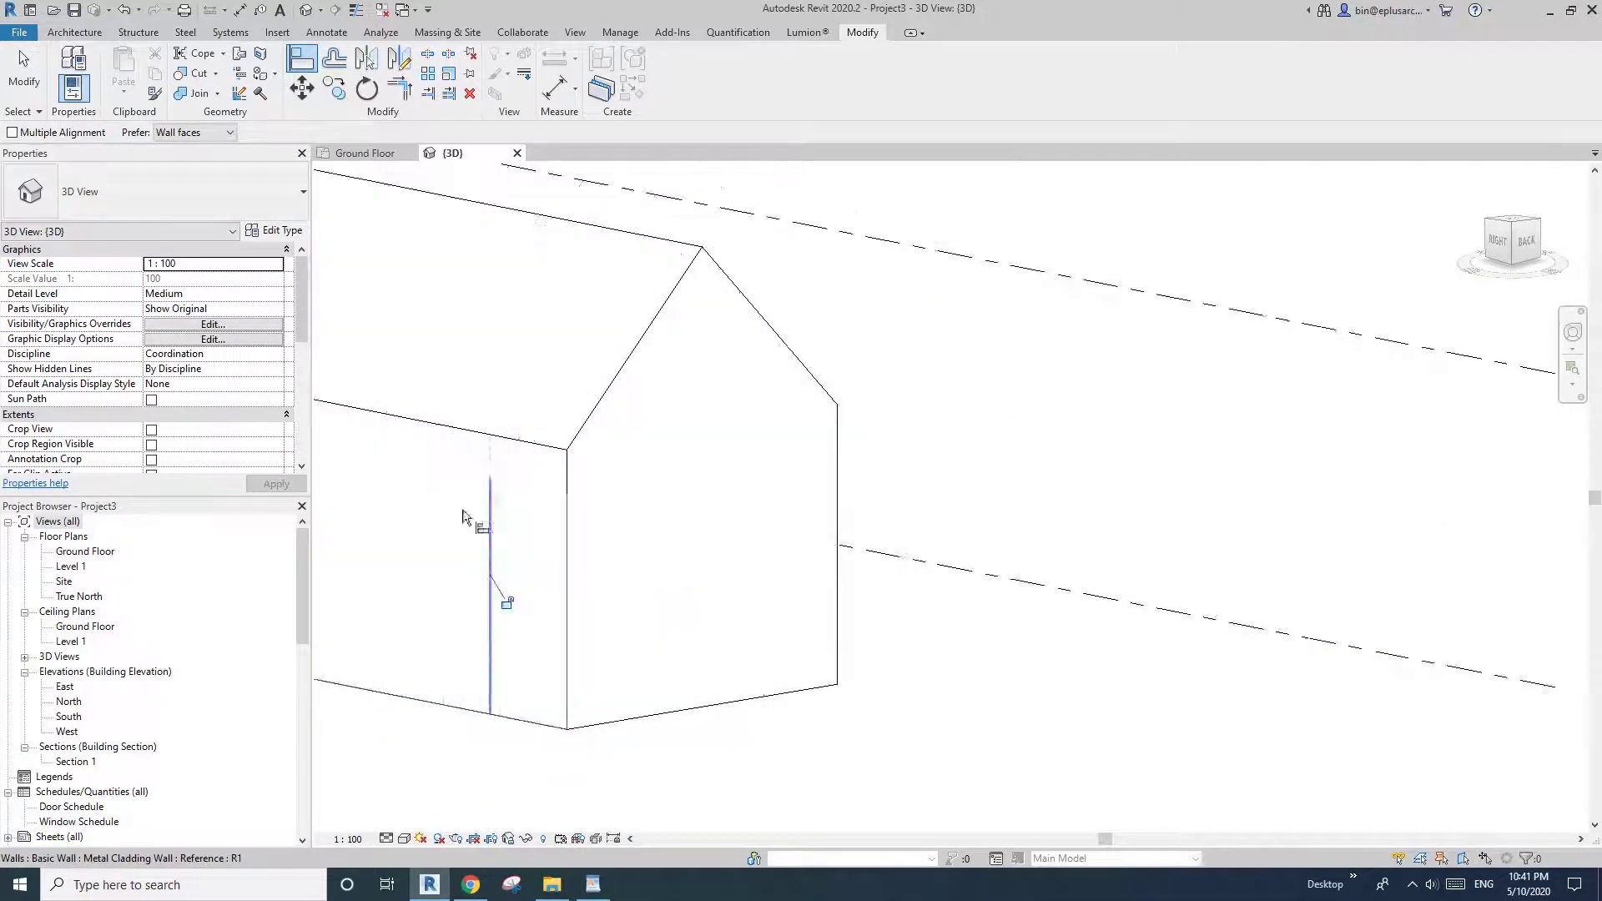
shift+middle_drag(497, 534, 679, 490)
scroll(609, 436, up, 2)
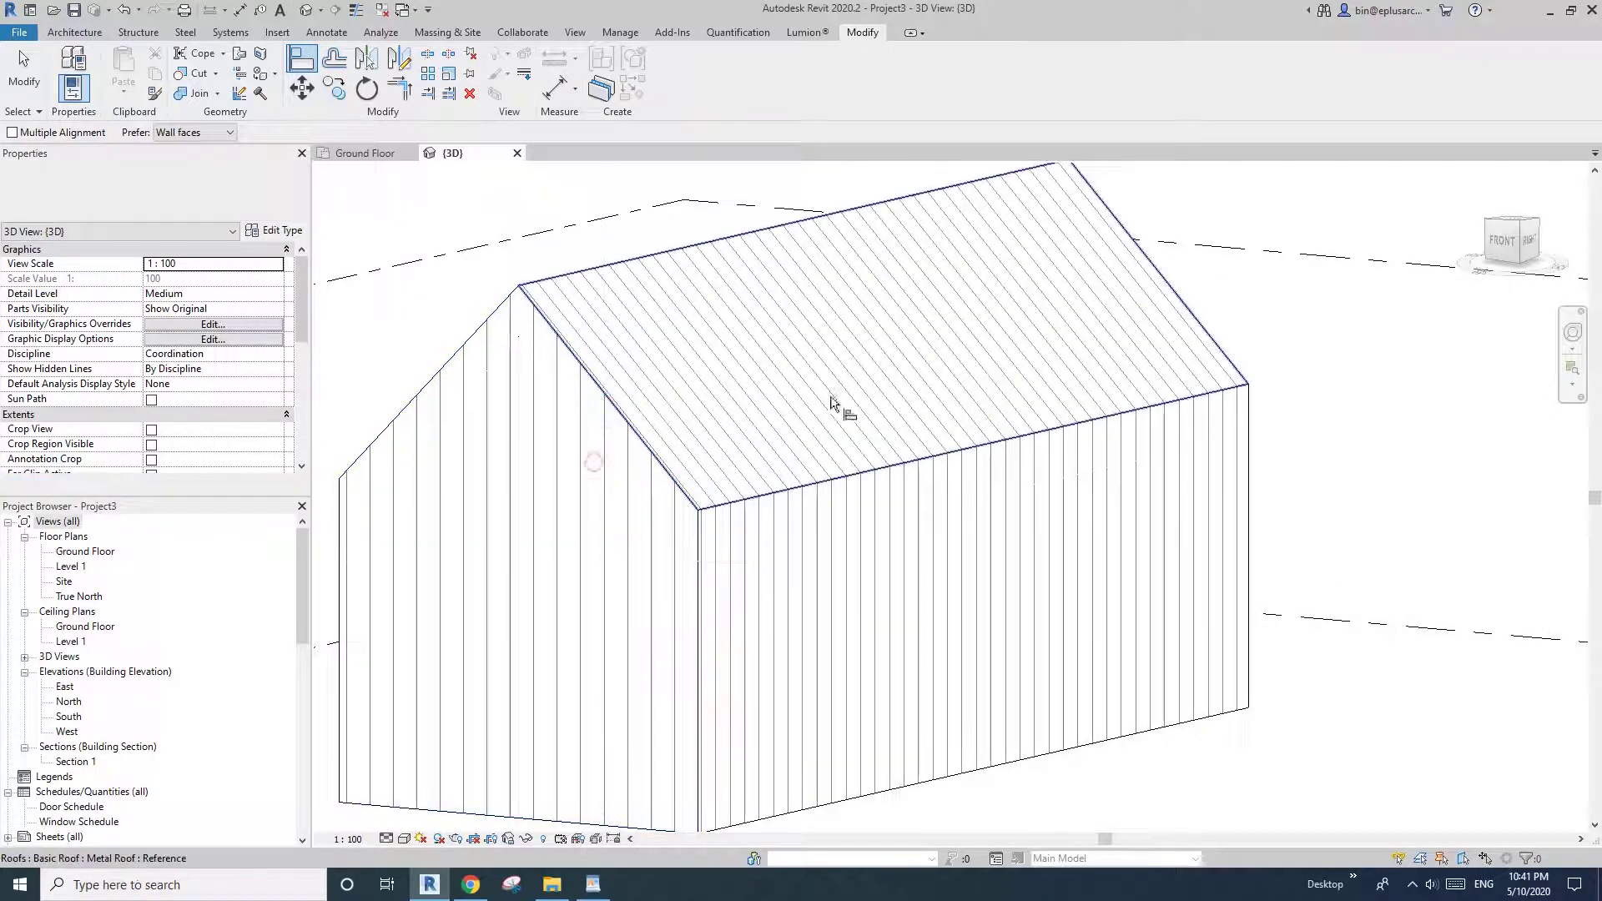
scroll(825, 418, down, 2)
key(Escape)
Step: Inspect how the cladding pattern runs across the joined walls and roof from several angles
shift+middle_drag(819, 422, 826, 529)
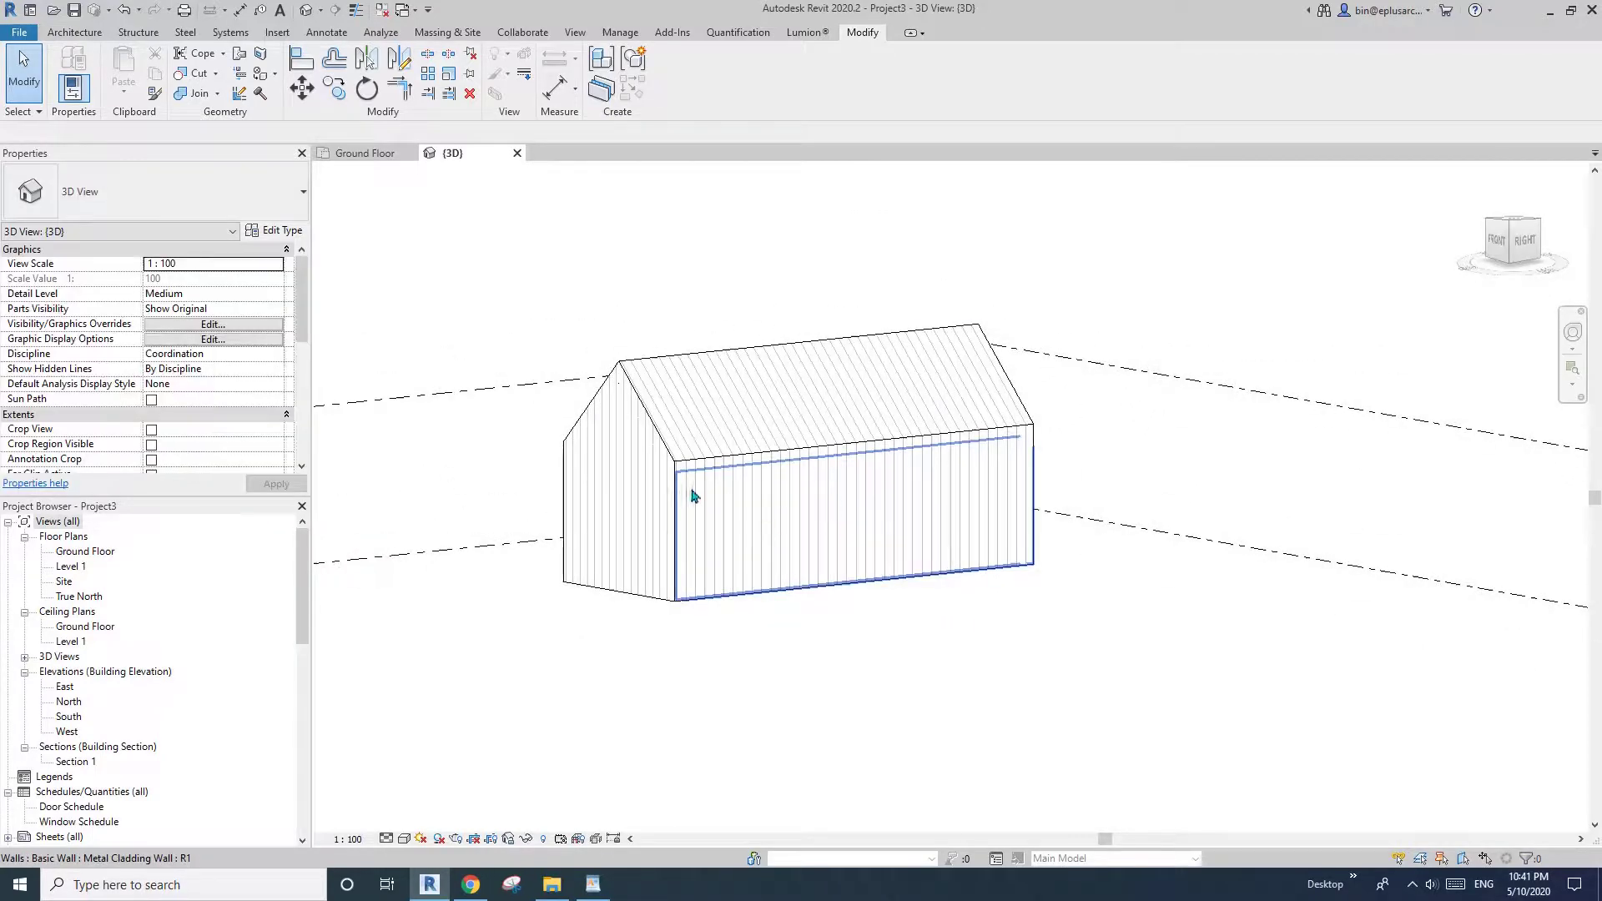
scroll(693, 495, up, 1)
shift+middle_drag(694, 495, 779, 530)
shift+middle_drag(704, 433, 713, 552)
scroll(791, 518, up, 2)
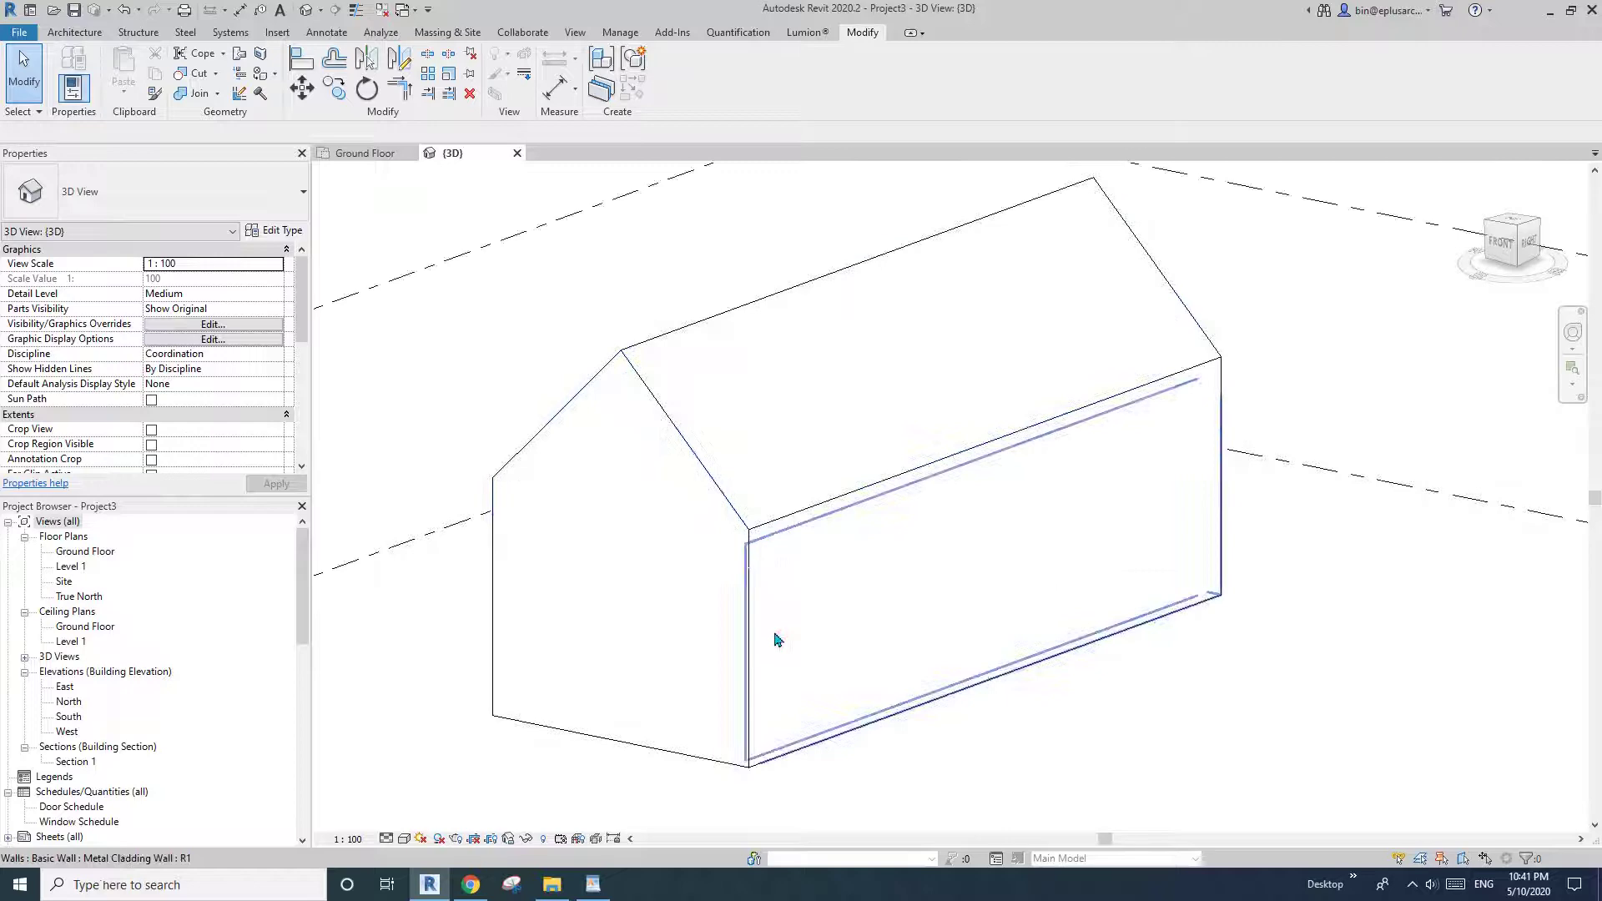
click(831, 653)
middle_drag(831, 592, 770, 562)
key(Escape)
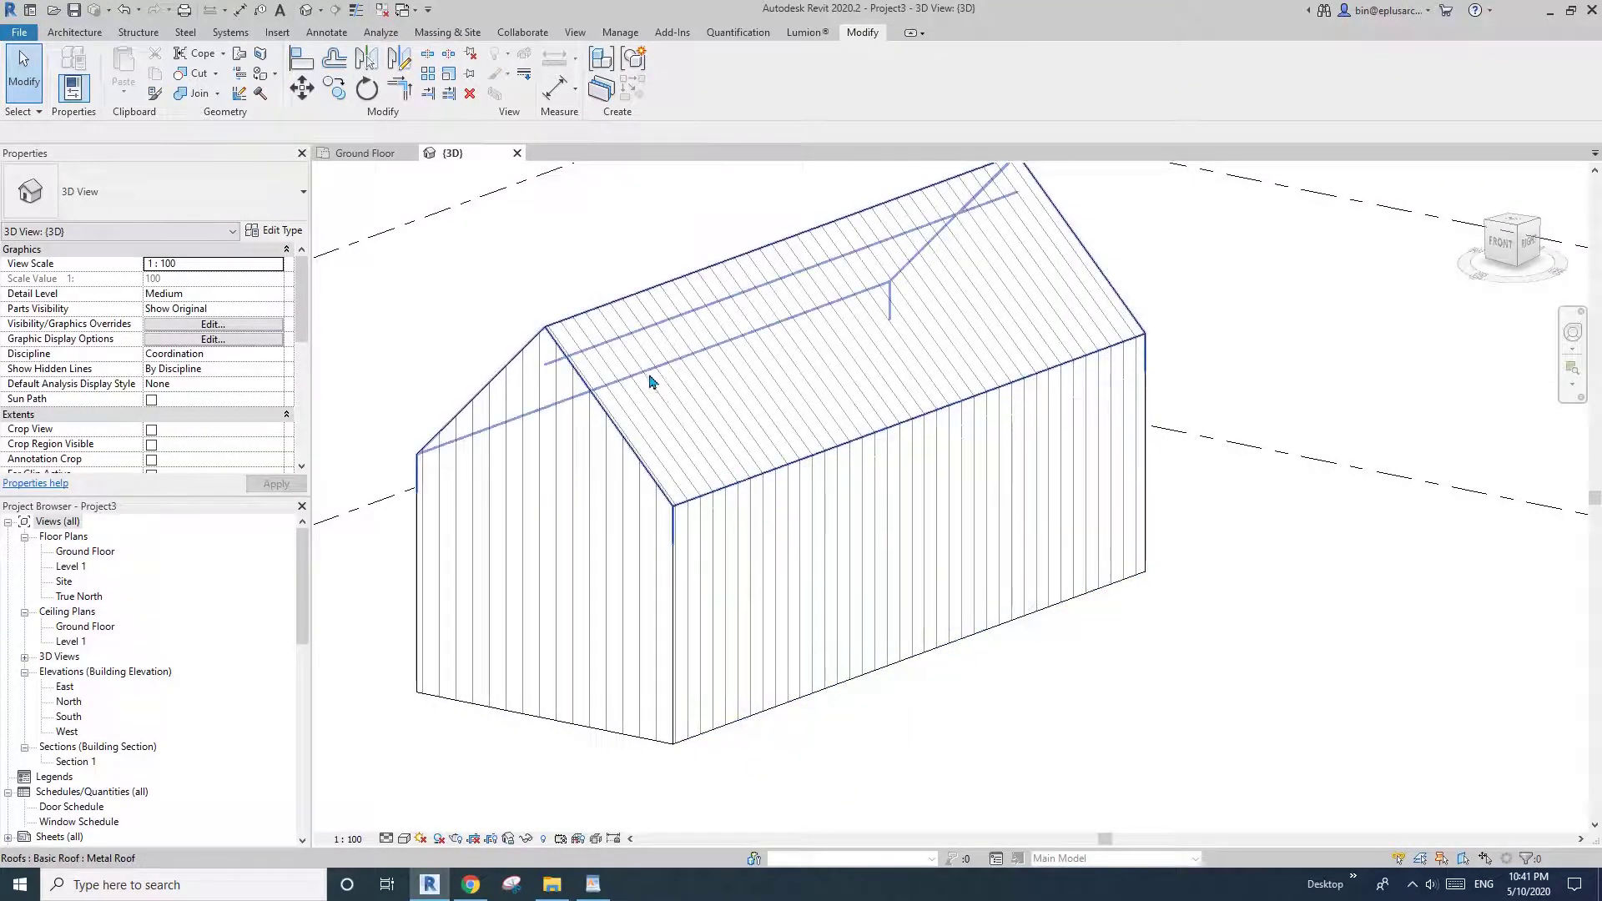
Step: Copy the four walls without the roof about 12500 mm away from the building's long side
shift+middle_drag(715, 470, 654, 524)
scroll(743, 573, down, 3)
scroll(755, 507, down, 1)
click(739, 493)
key(c)
key(o)
click(679, 534)
click(759, 581)
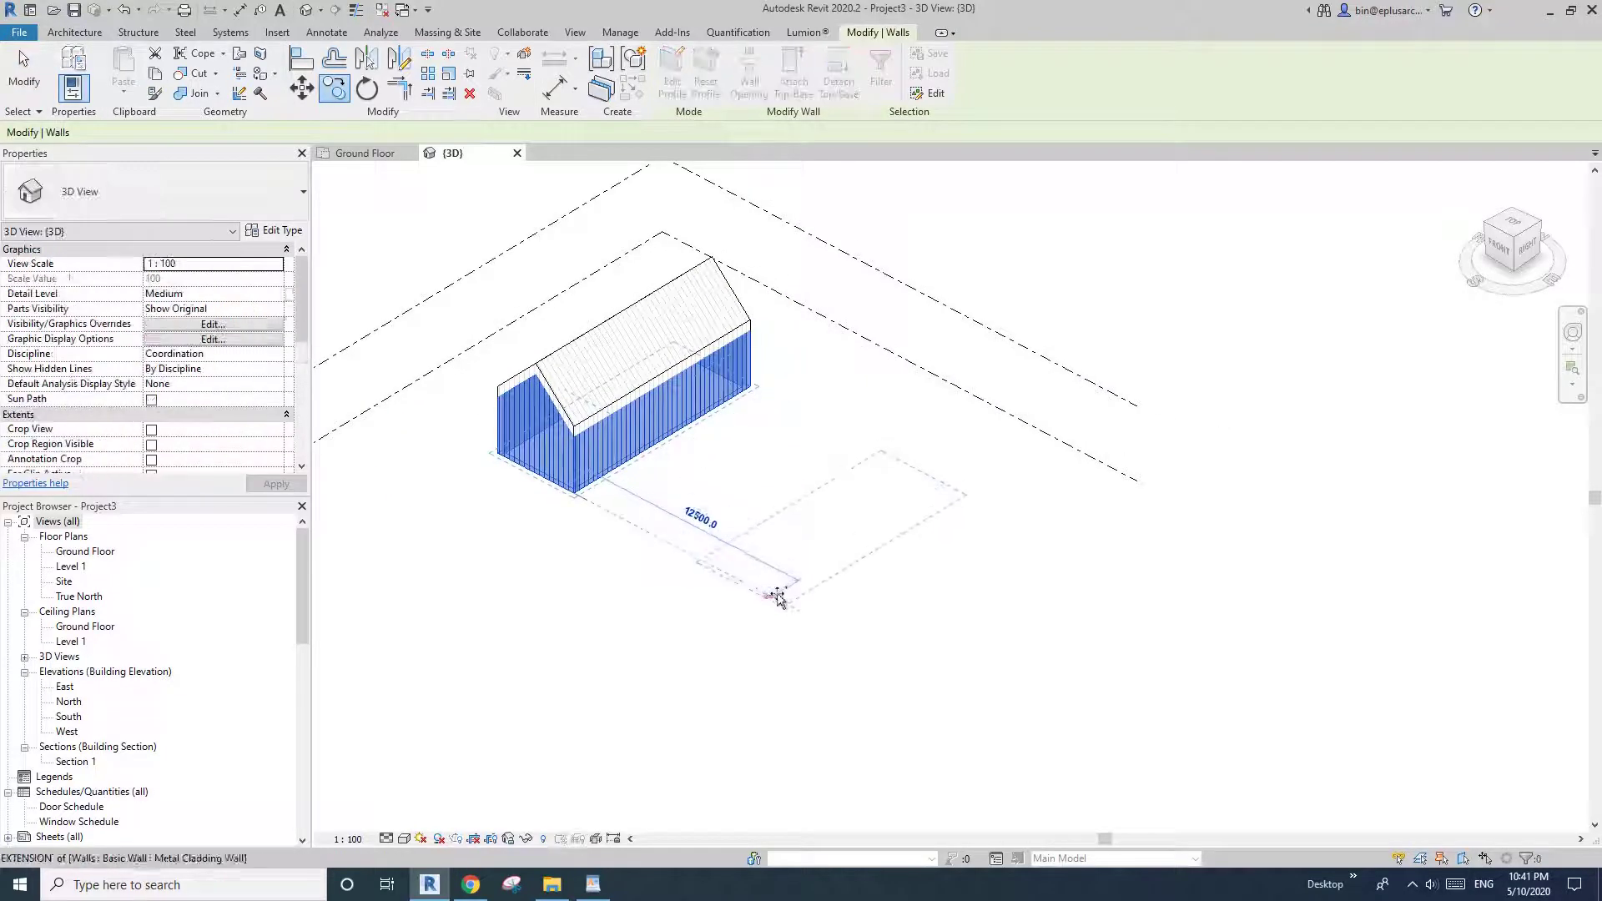
key(Escape)
scroll(834, 501, up, 5)
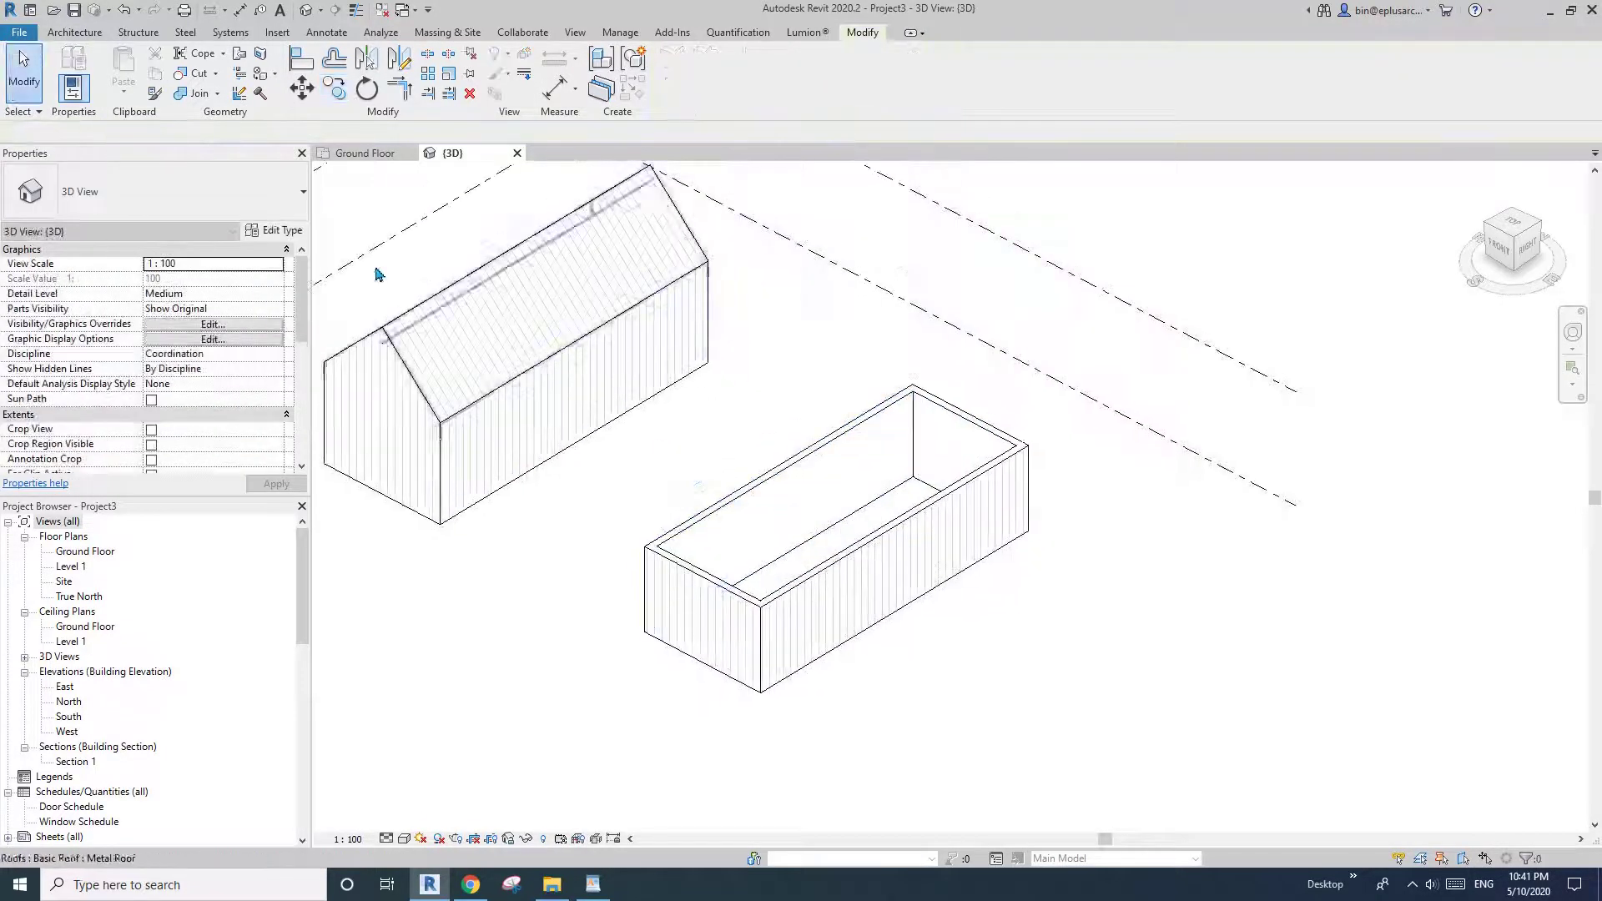
Step: Start a similar metal roof on Ground Floor with its footprint along the outer faces of the four copied walls
click(489, 327)
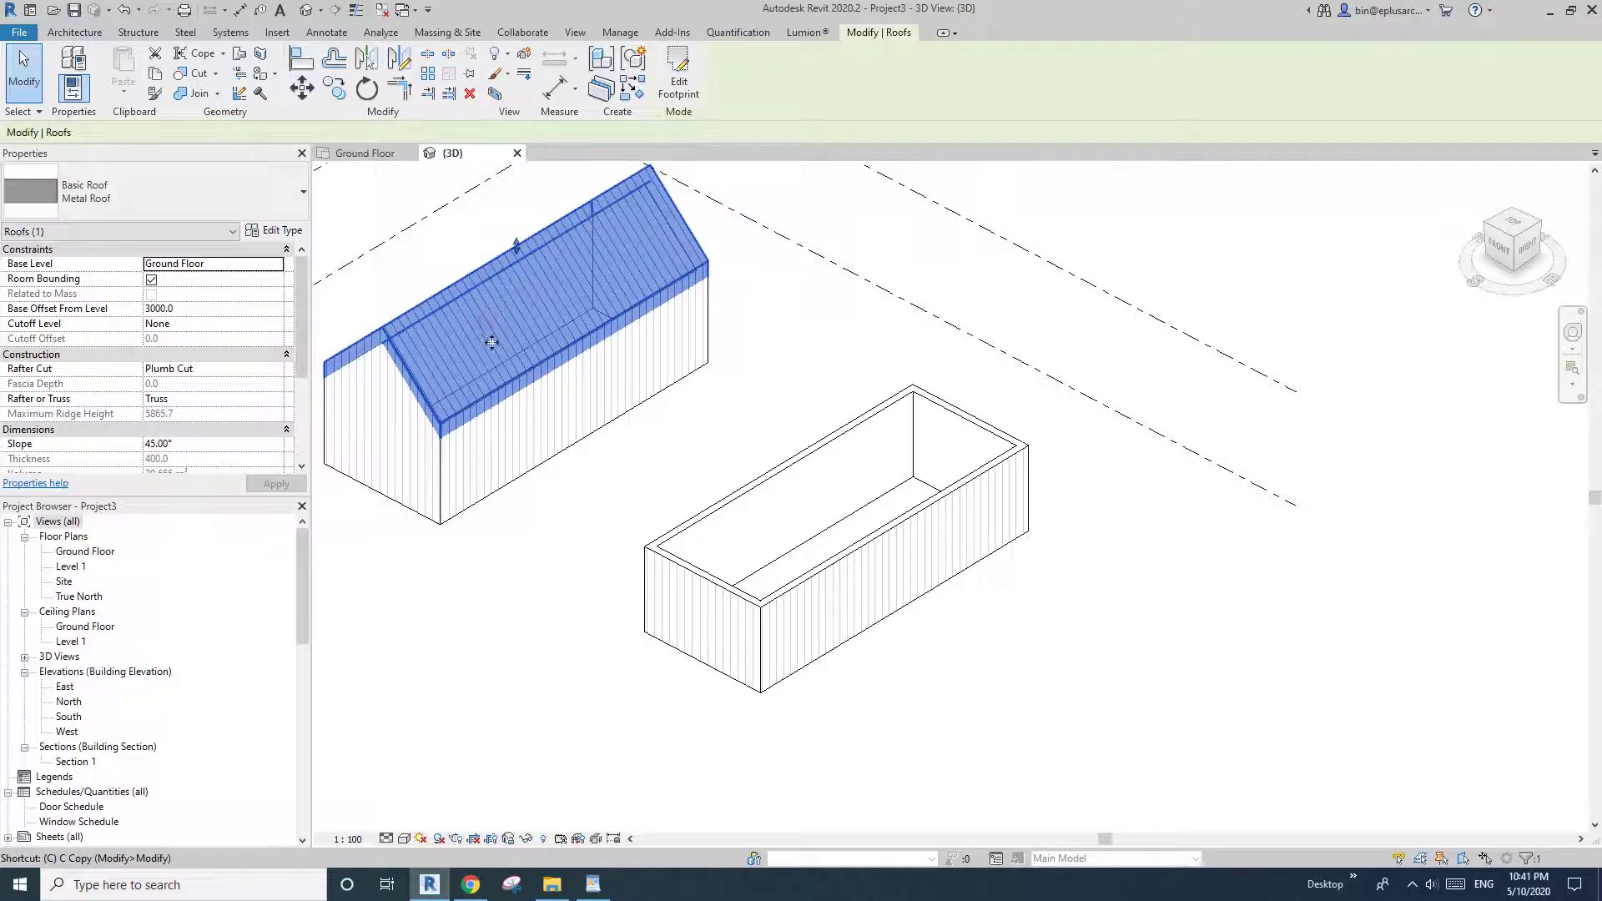
key(s)
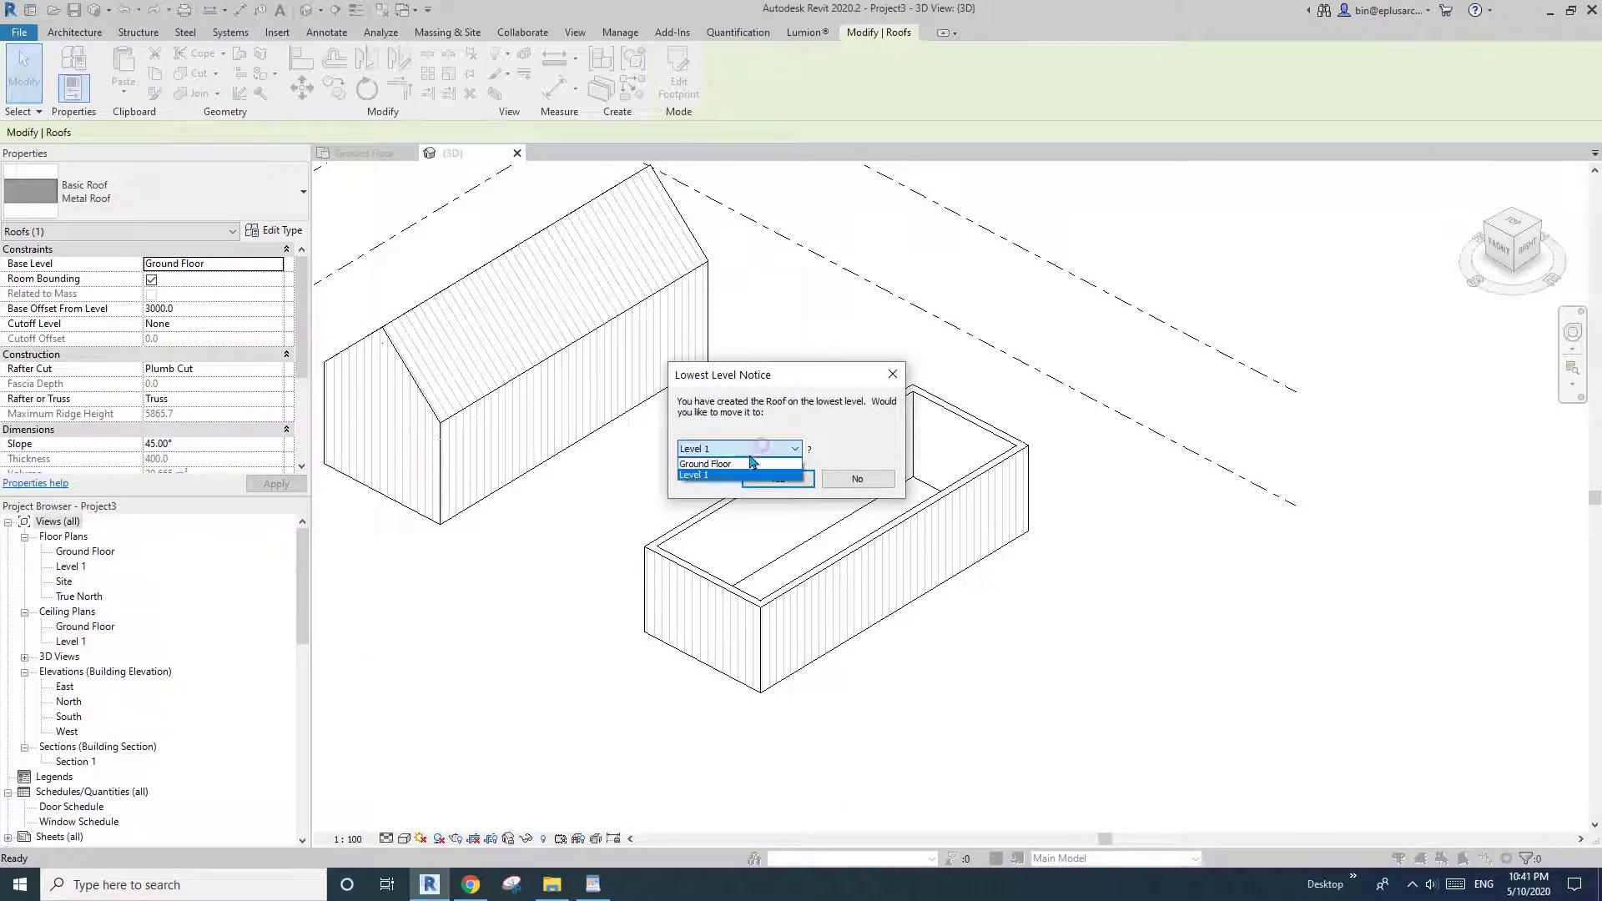
click(776, 479)
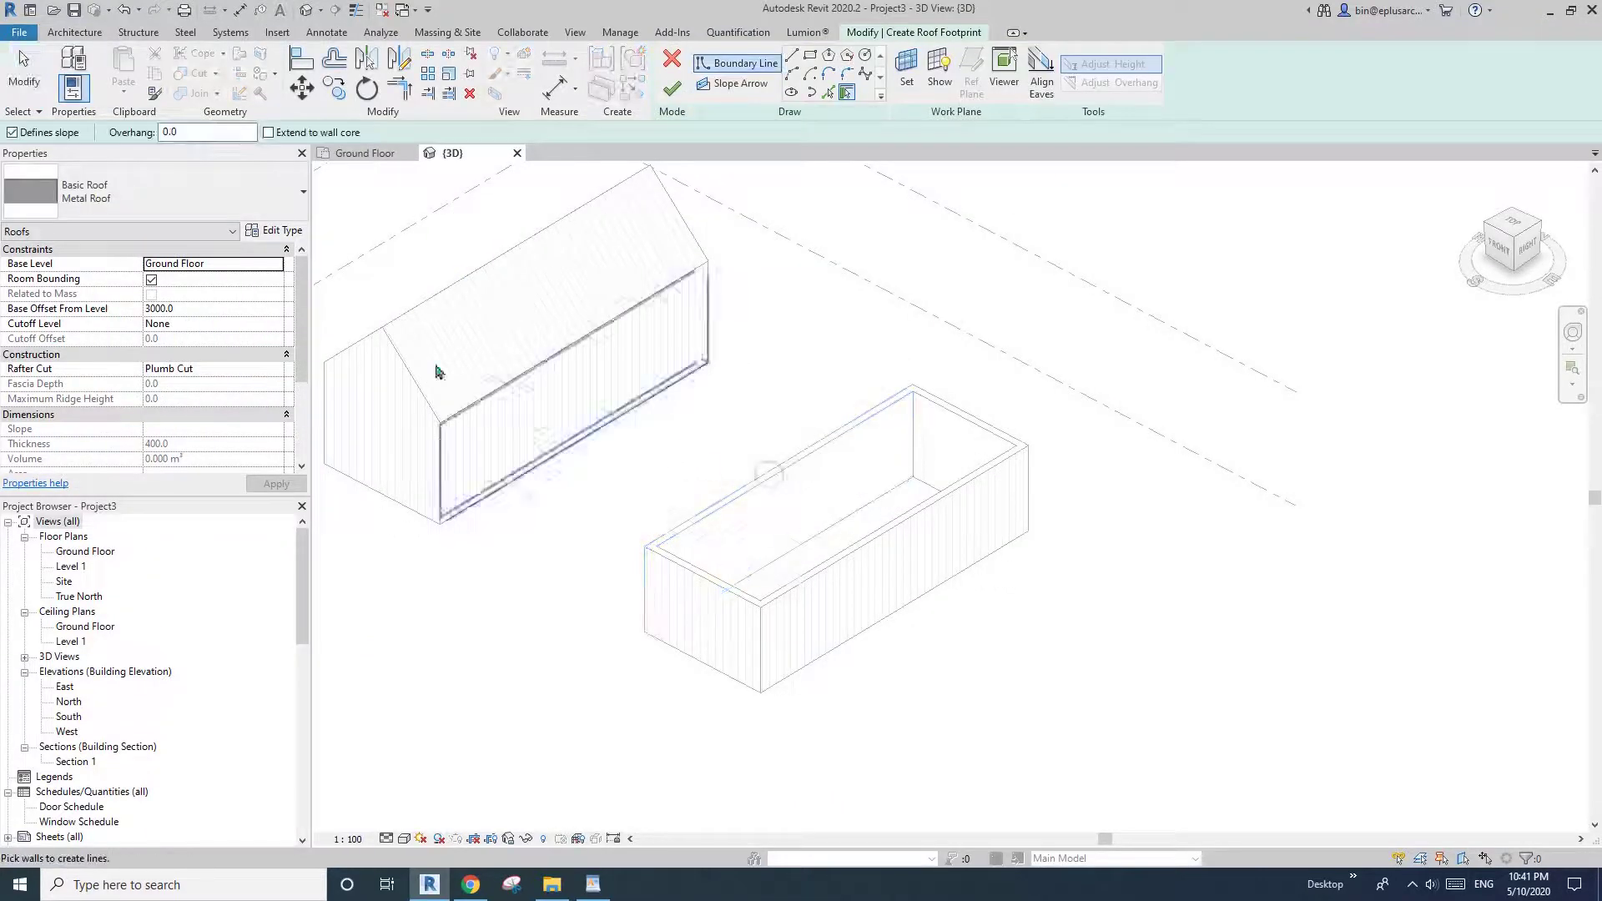
middle_drag(852, 404, 832, 394)
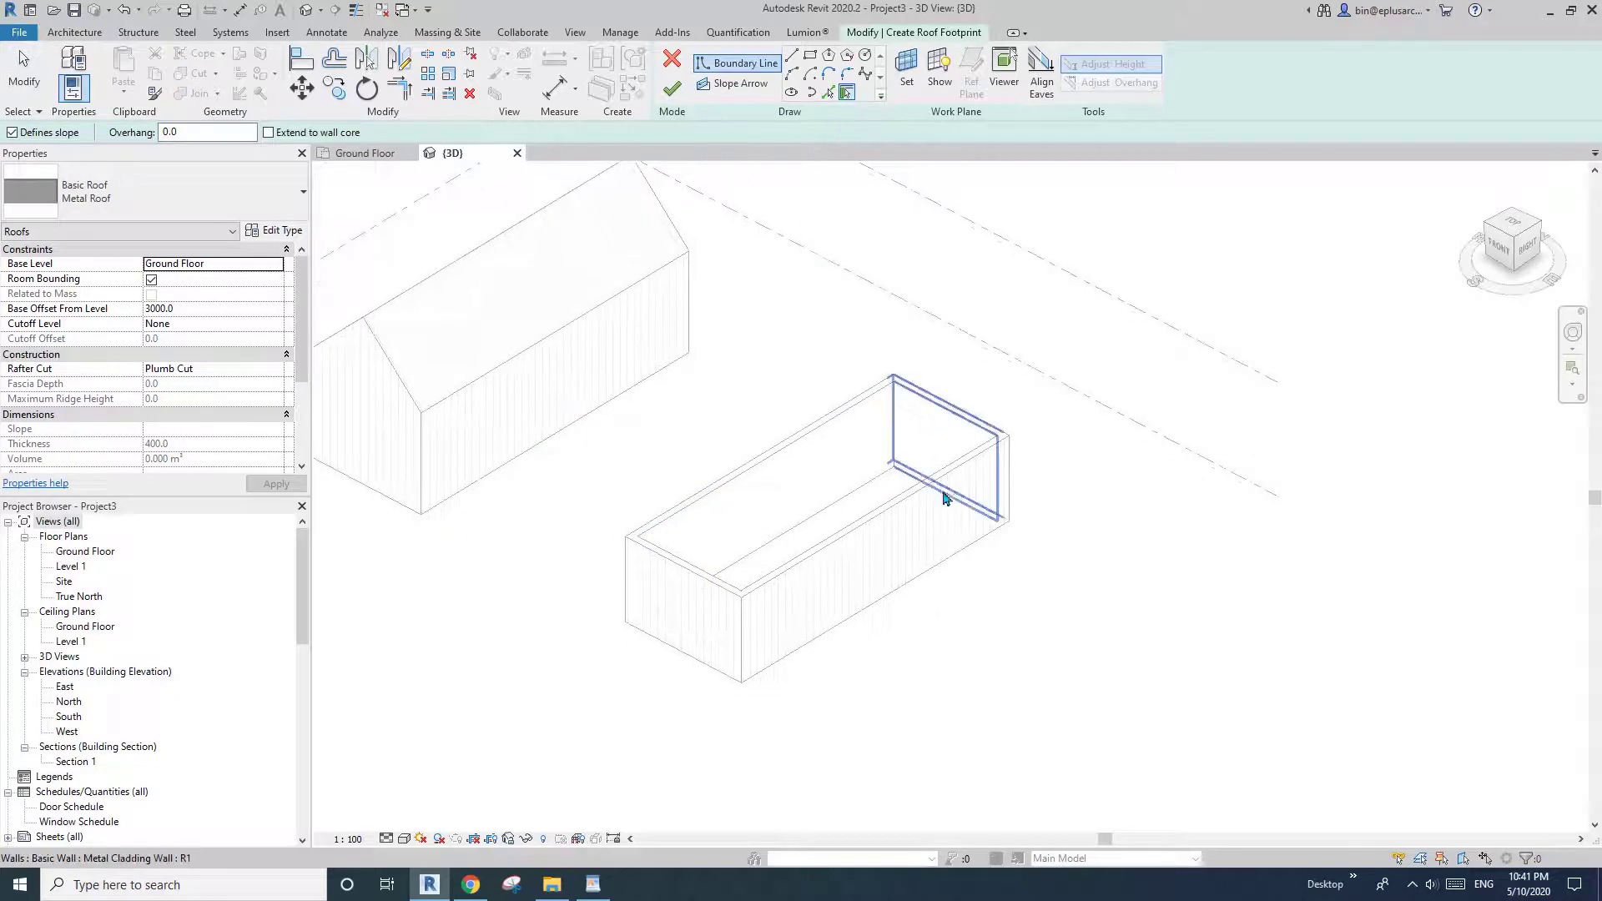
key(Tab)
click(926, 529)
scroll(965, 615, up, 3)
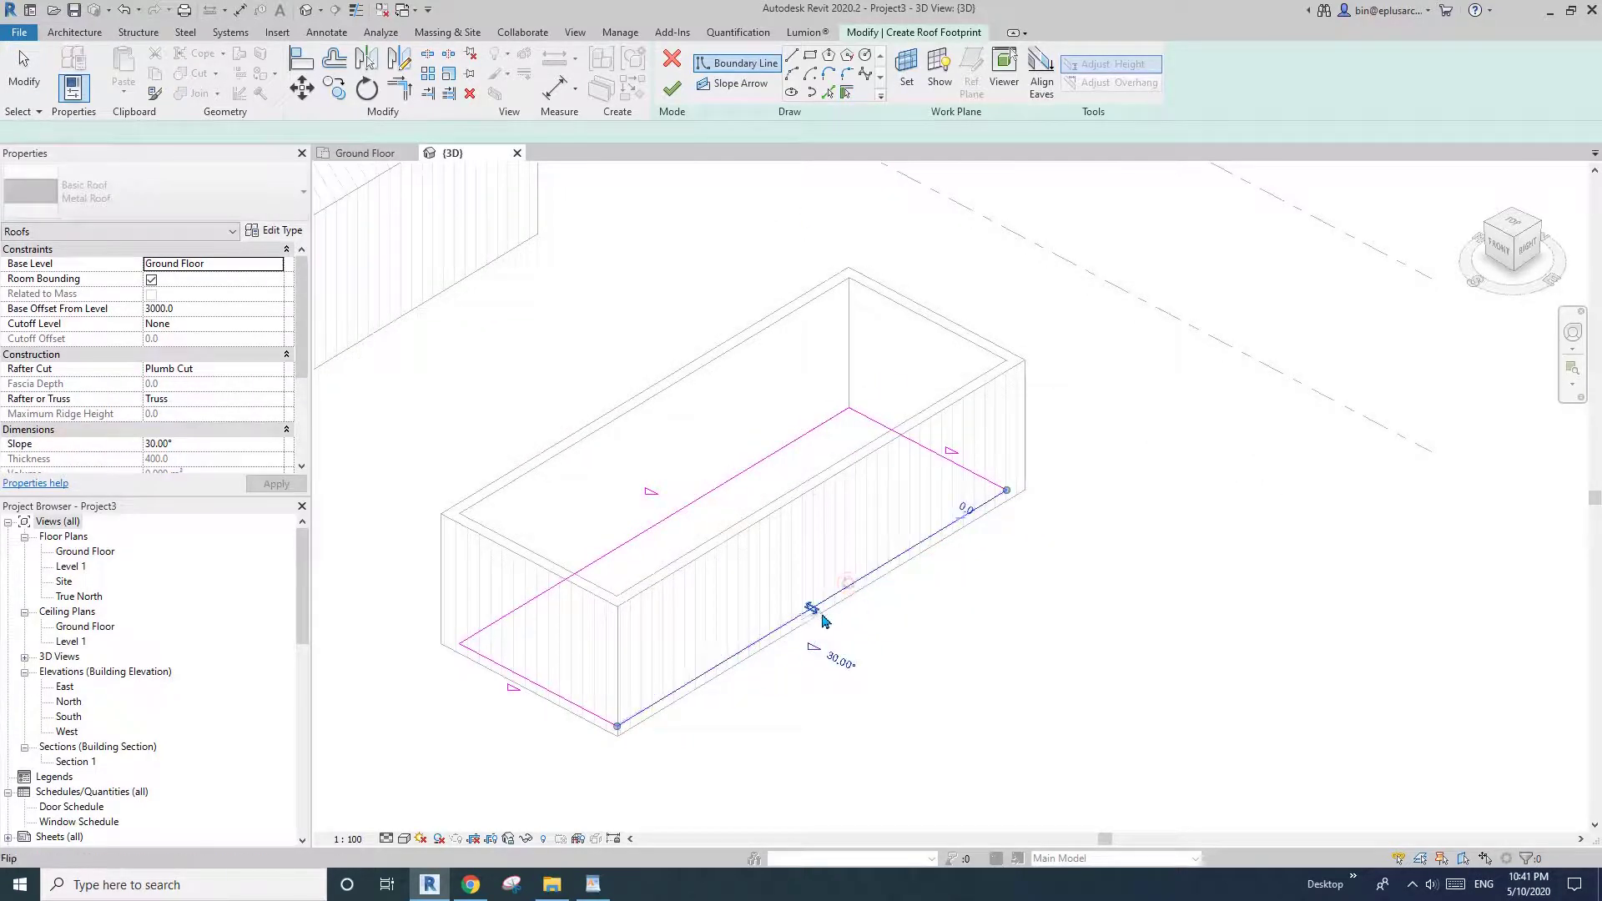
key(Escape)
click(993, 527)
middle_drag(816, 616, 856, 598)
key(Escape)
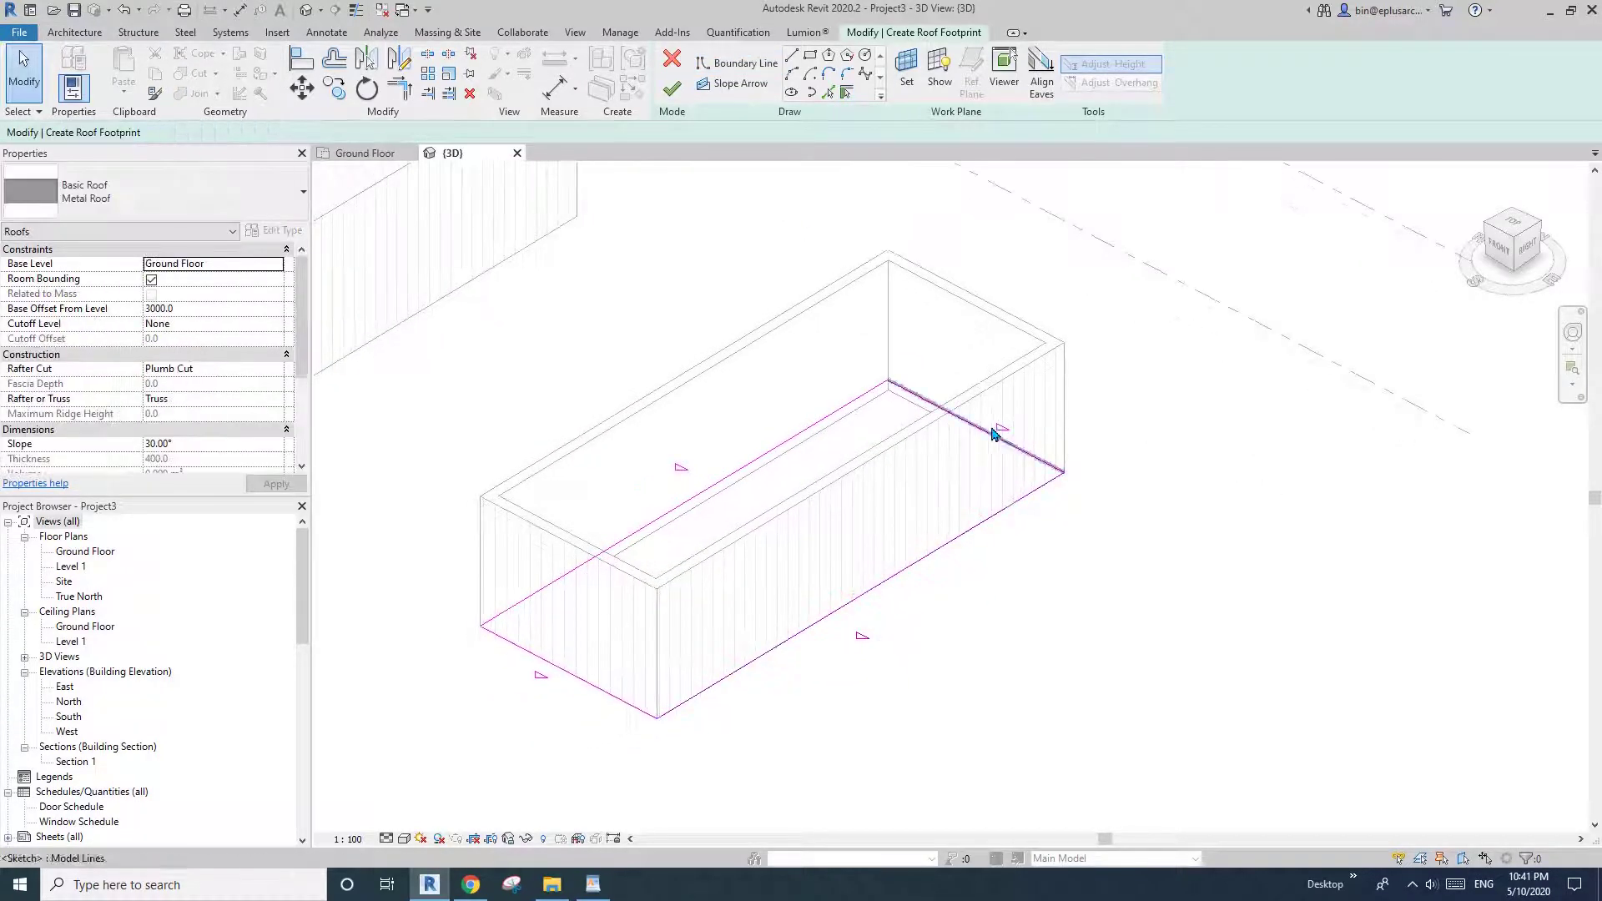
Step: Remove the slope from both short footprint edges, slope the long edges 45°, and finish the roof without attaching the walls
click(991, 434)
ctrl+click(542, 678)
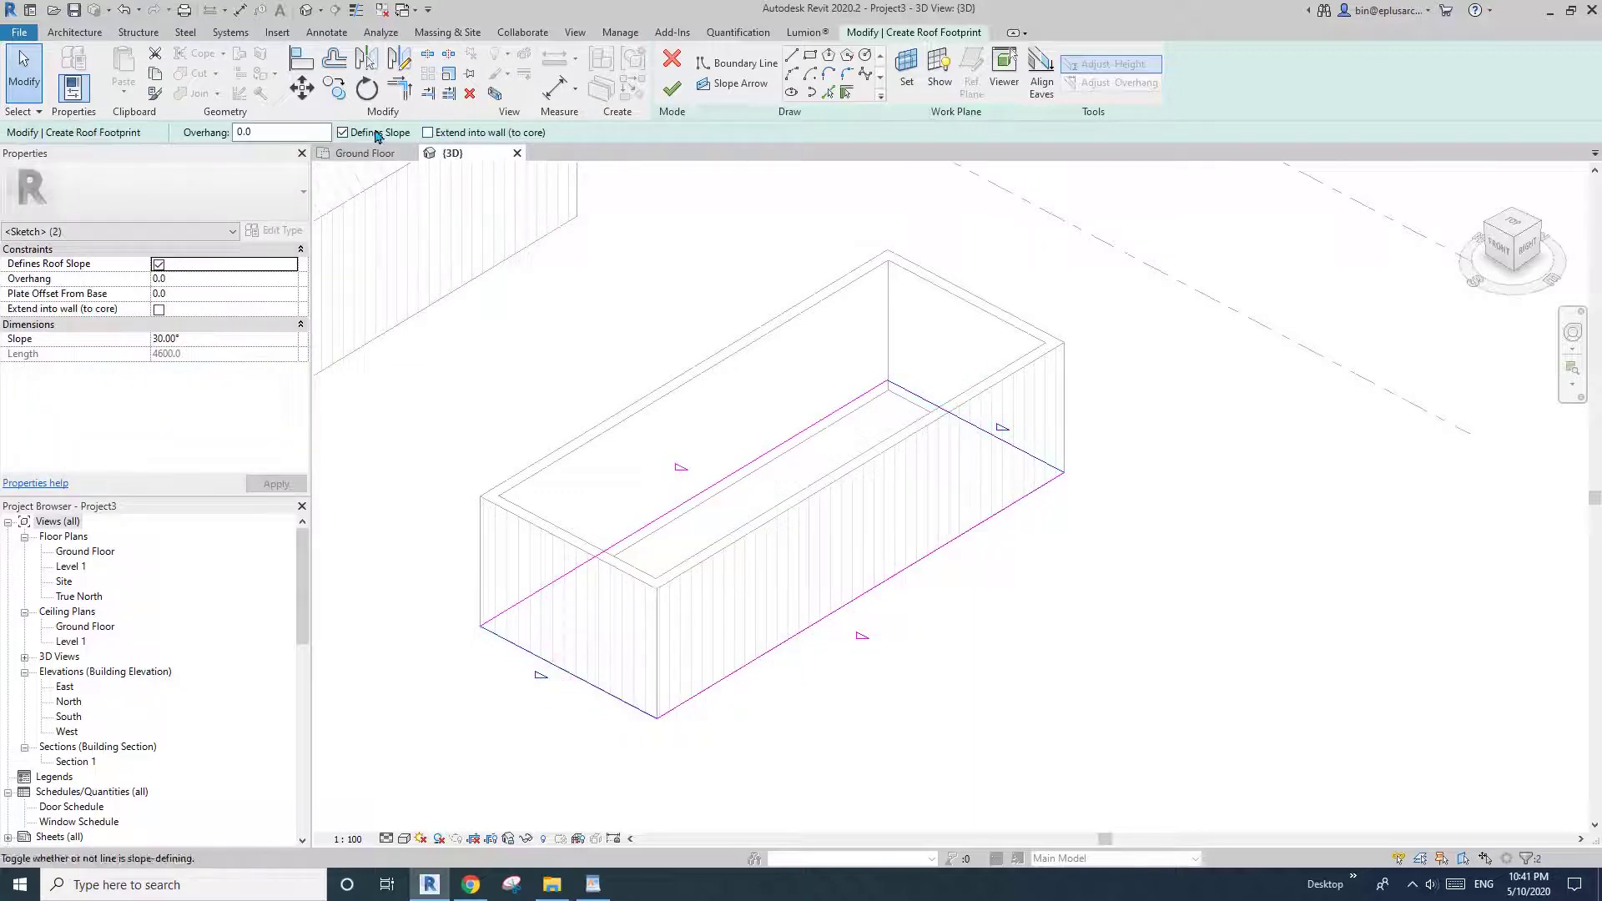
drag(970, 605, 684, 467)
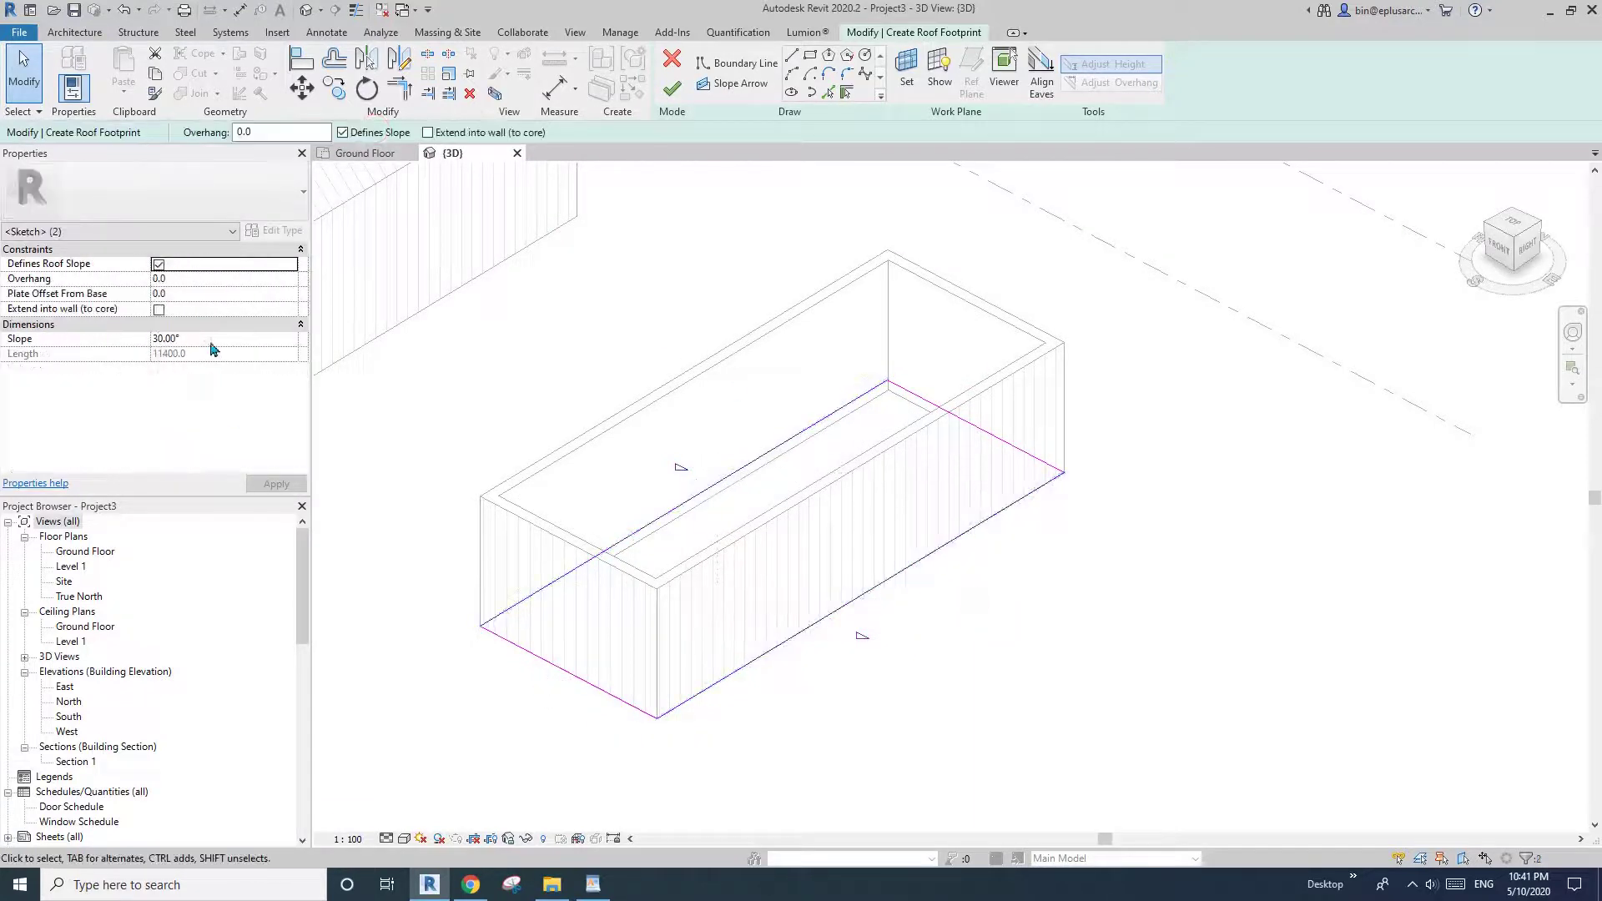
click(674, 88)
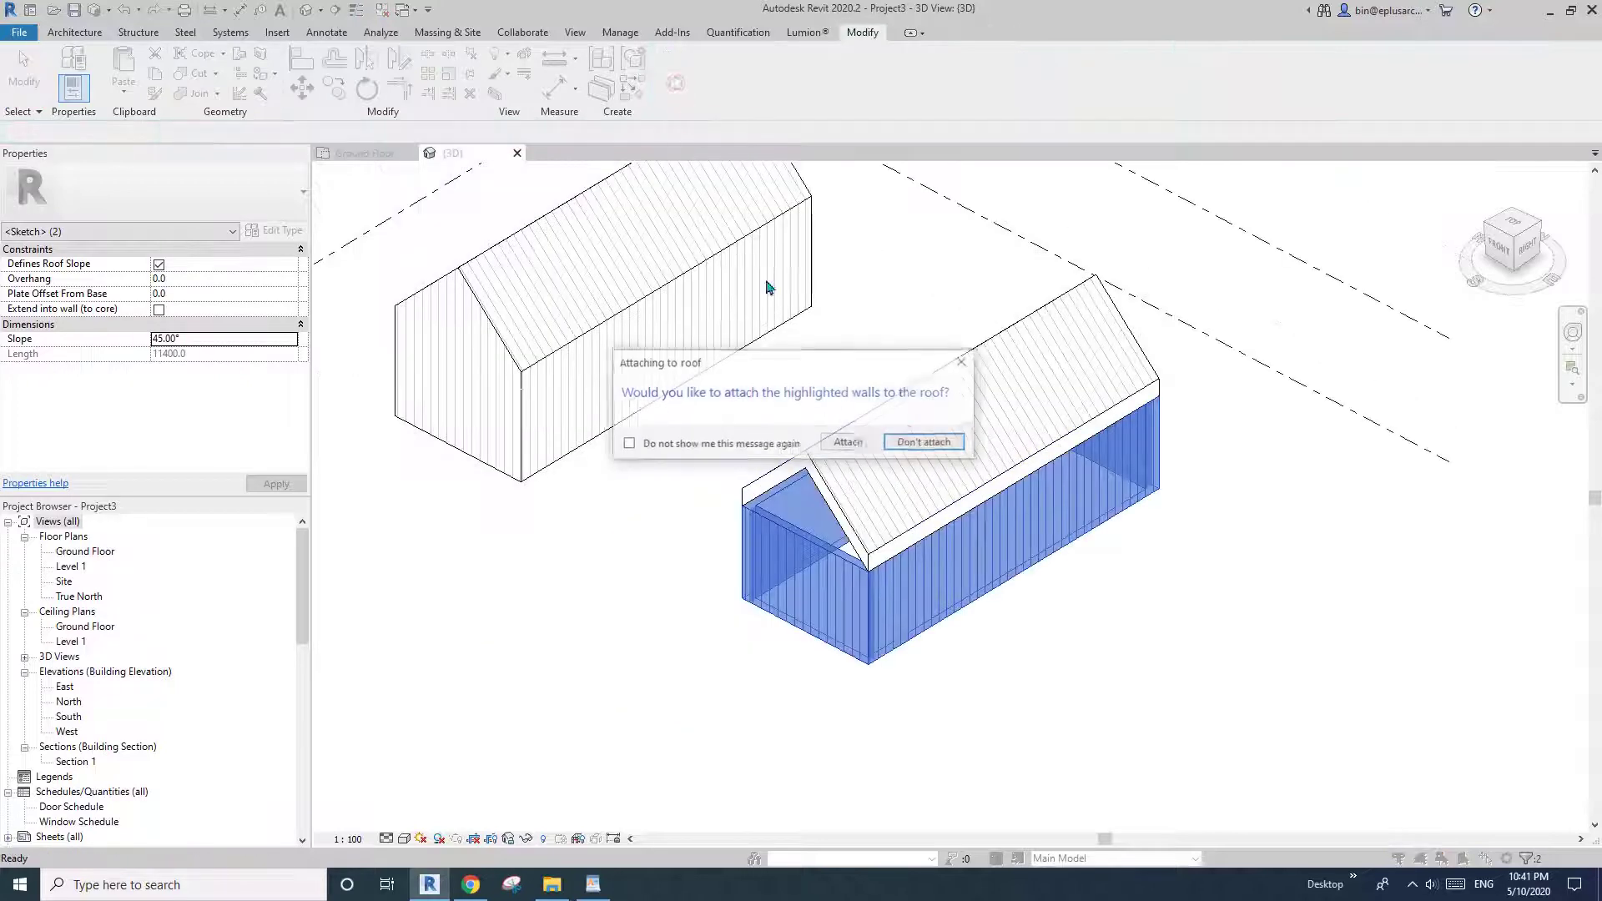
click(913, 443)
scroll(922, 454, up, 3)
key(Escape)
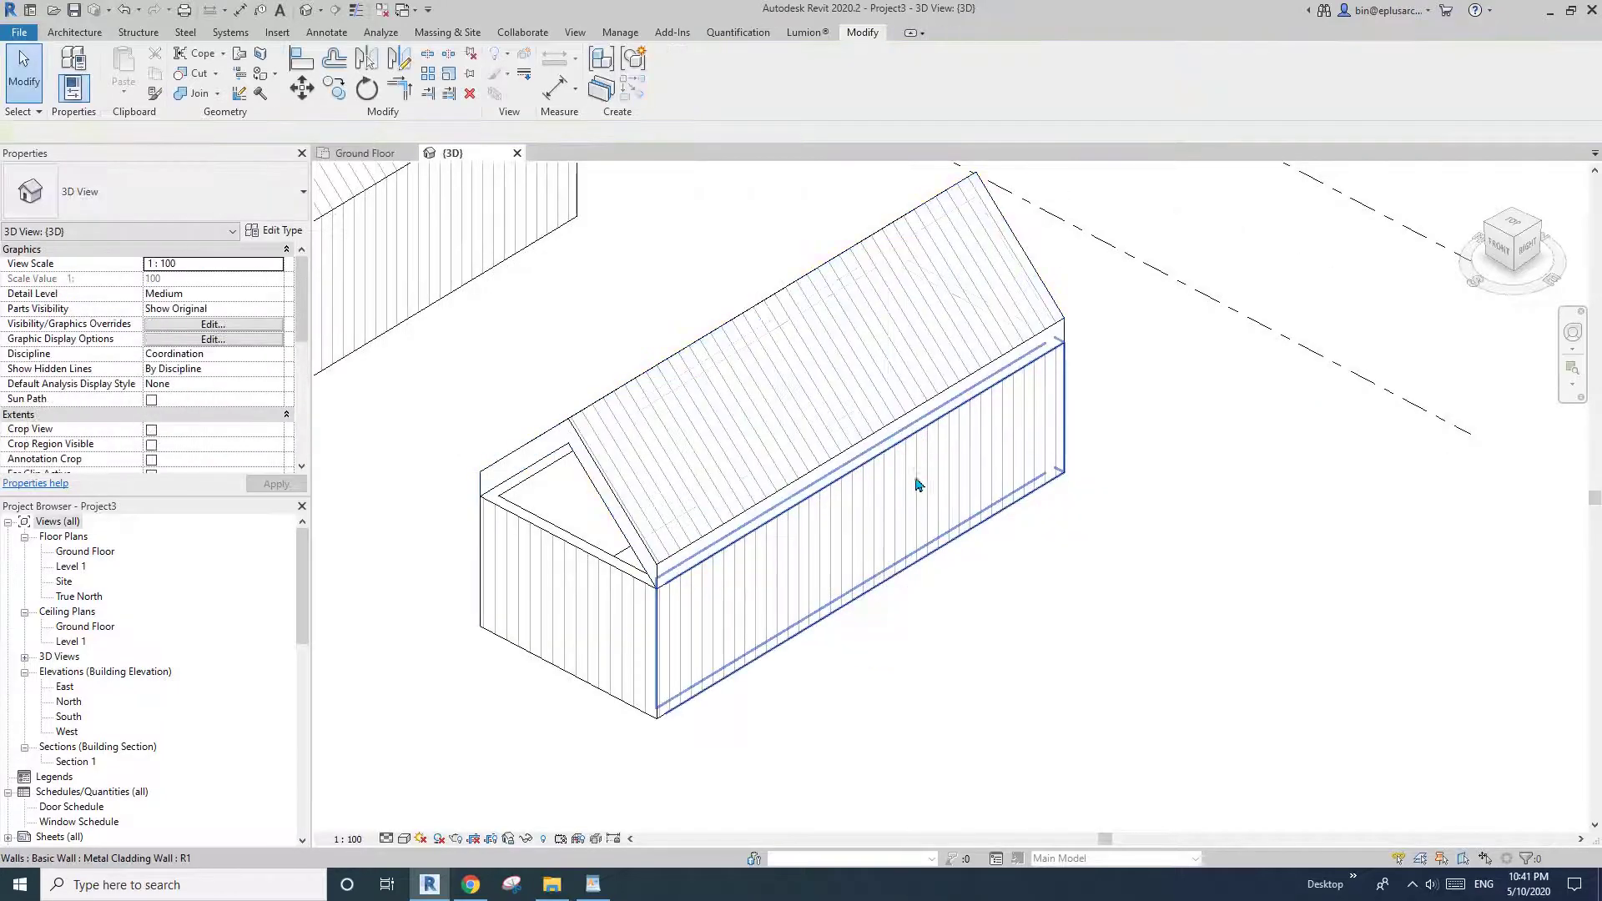
Step: Set the new roof's rafter cut to Two Cut - Plumb
scroll(751, 548, up, 2)
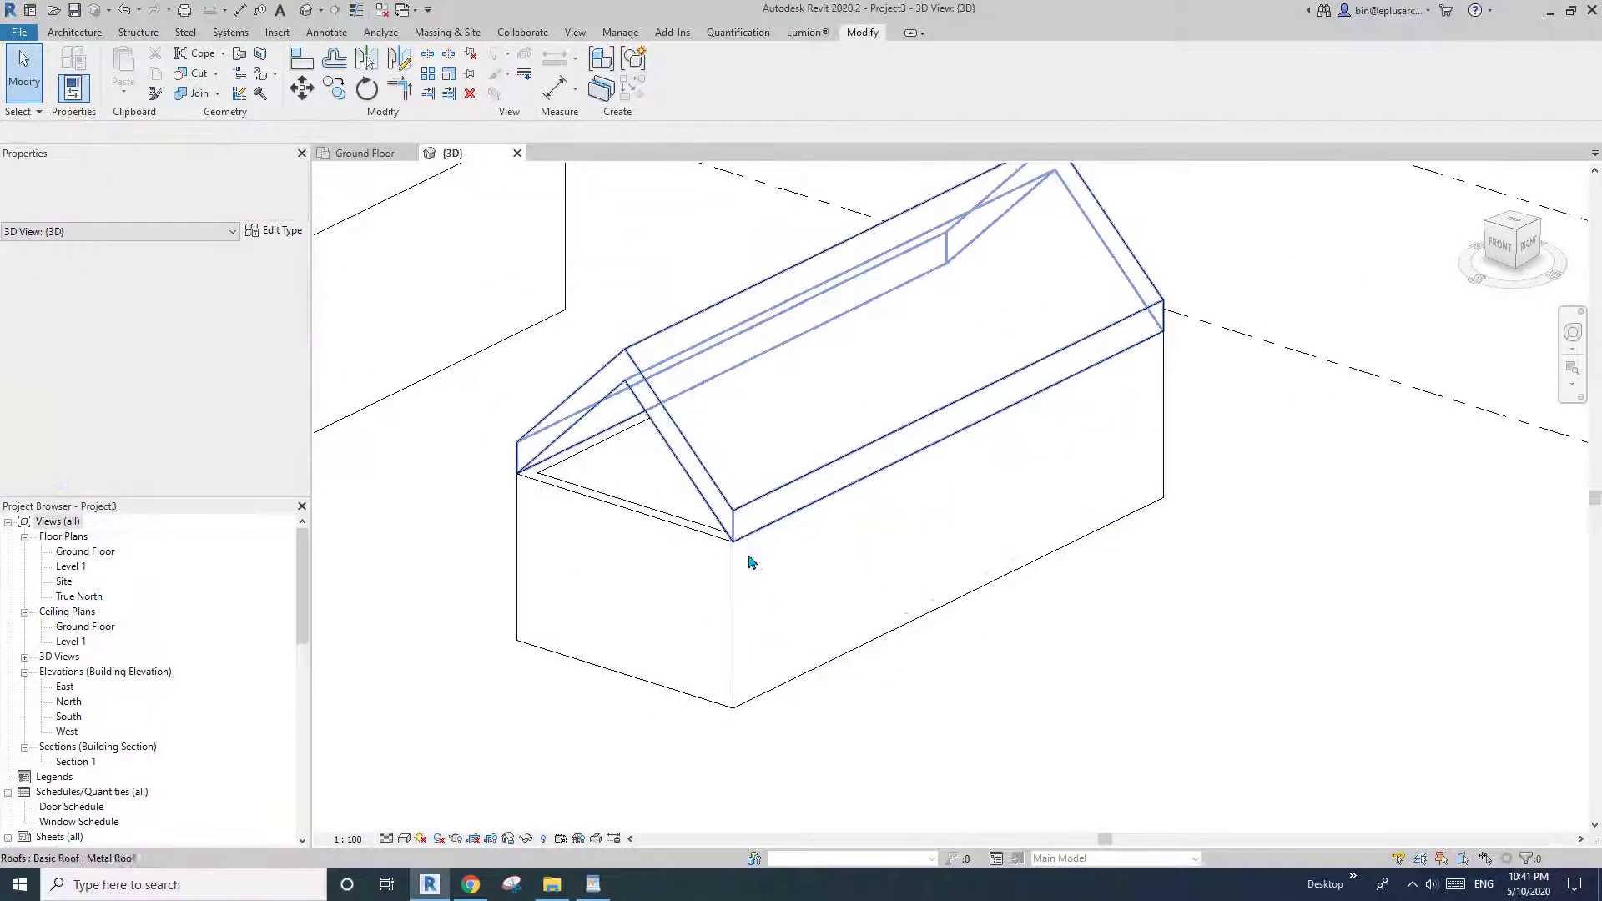
click(740, 469)
scroll(735, 451, down, 3)
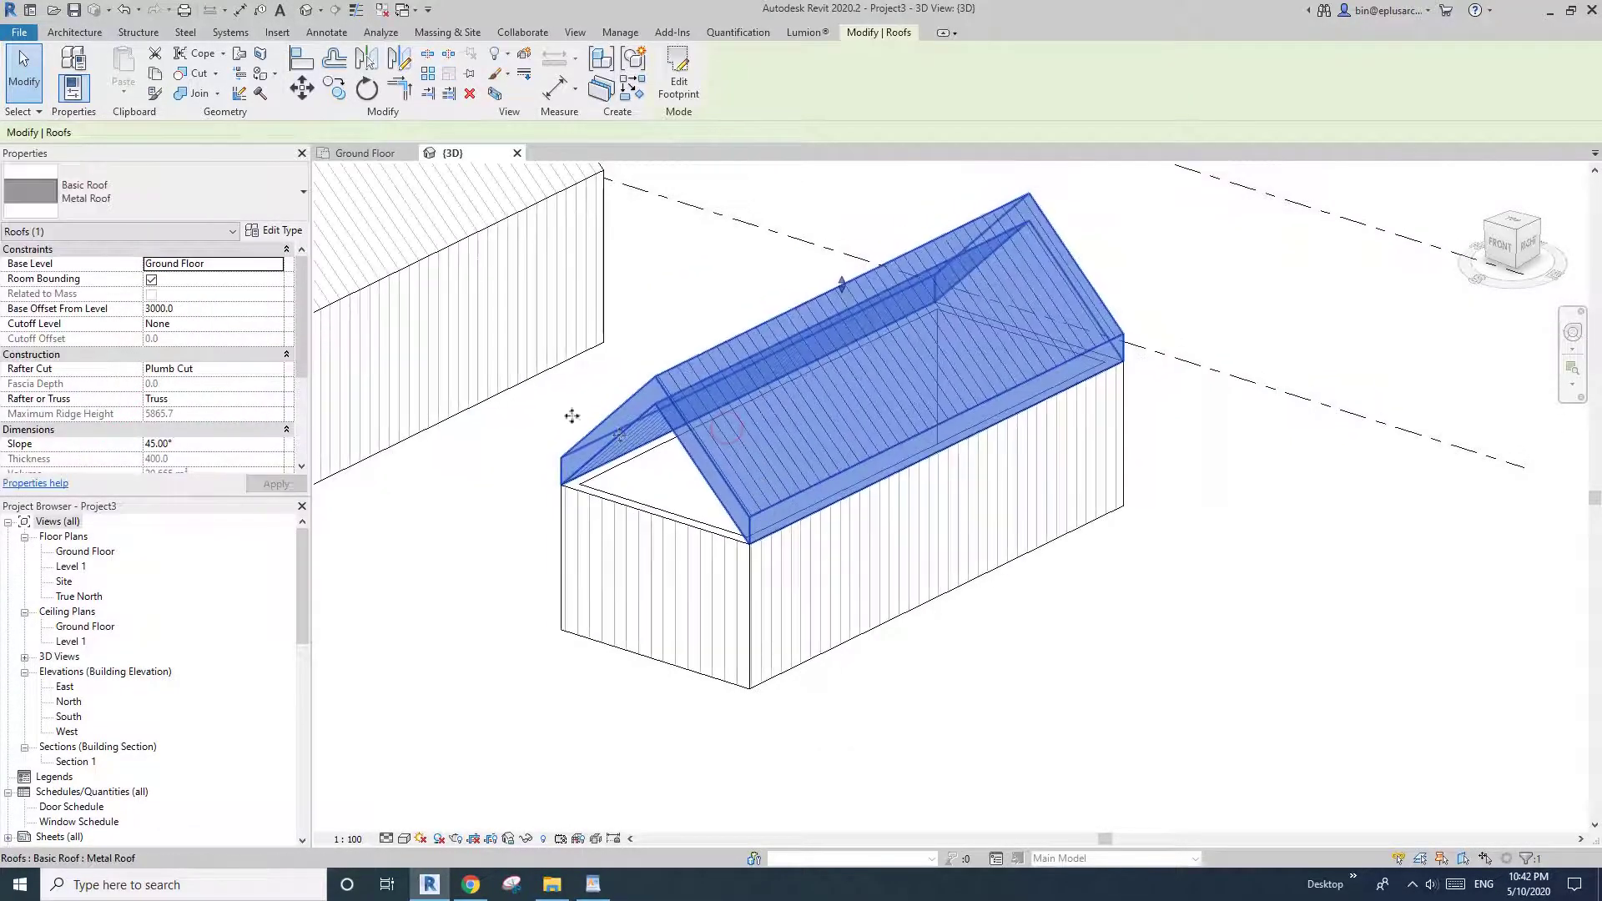
click(279, 372)
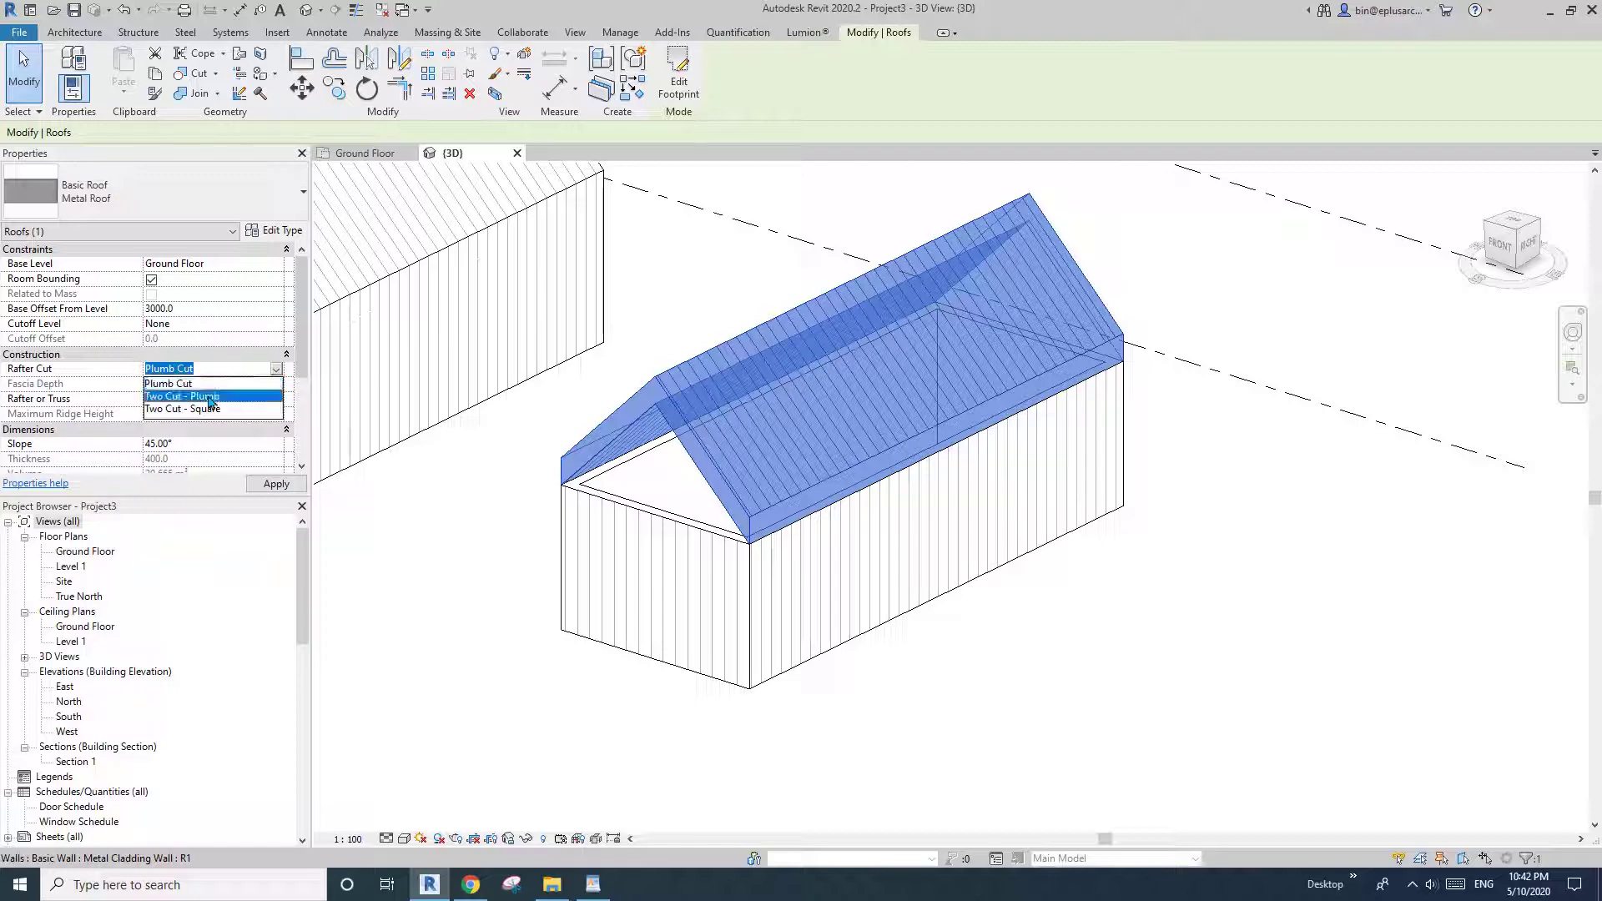
click(207, 396)
key(Escape)
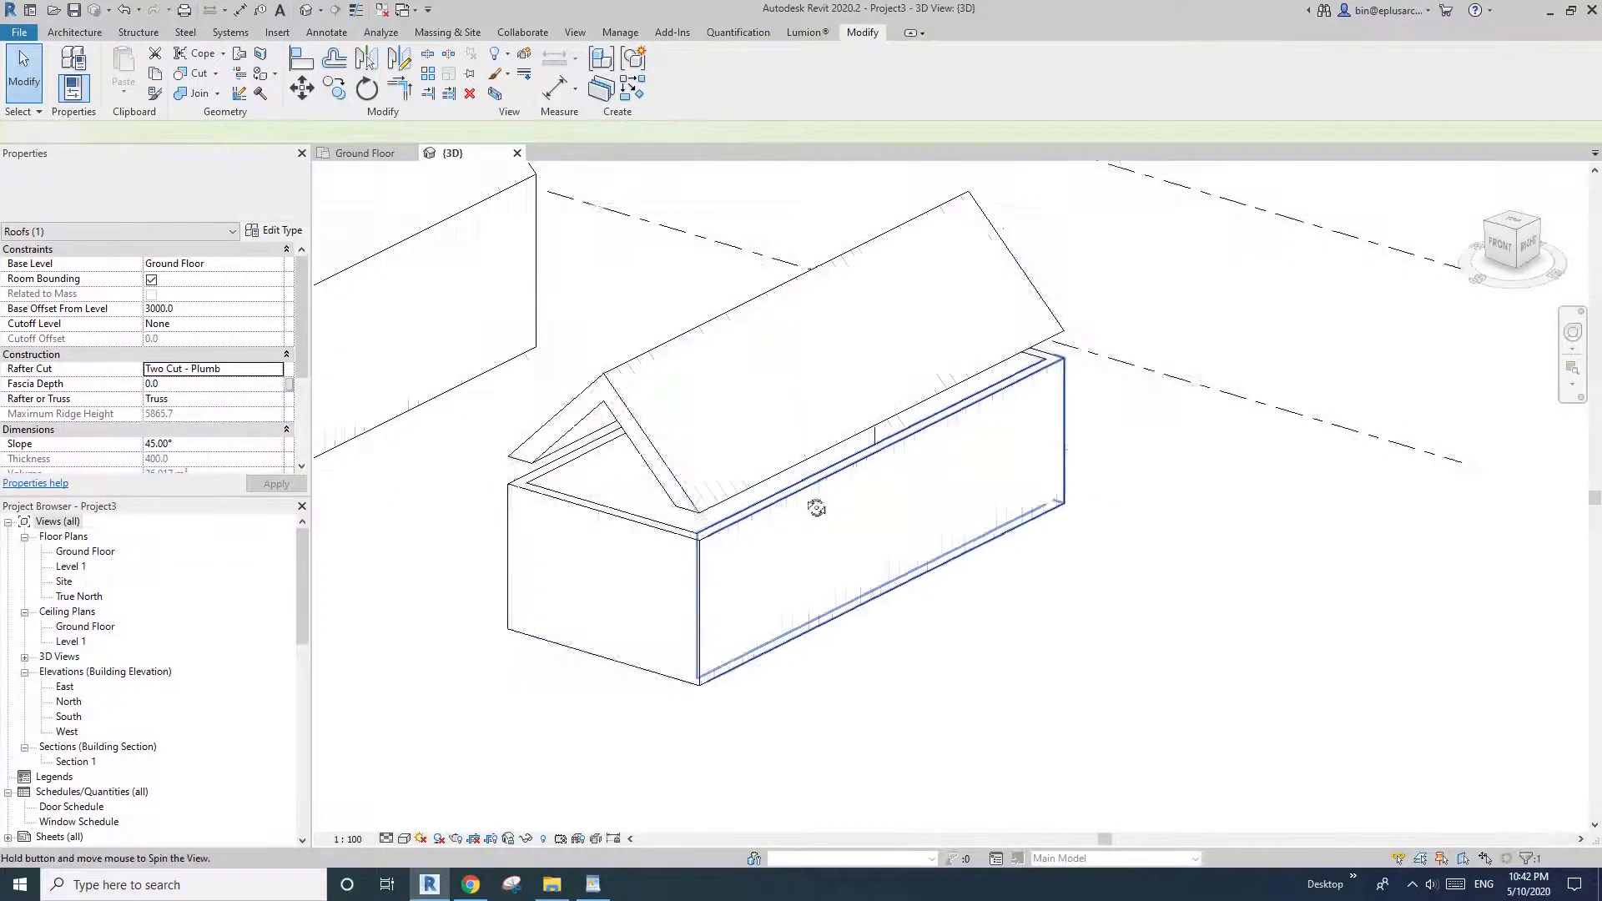
Step: Align the top of the near long wall with the roof's outer eave edge
shift+middle_drag(815, 504, 798, 327)
scroll(824, 333, up, 5)
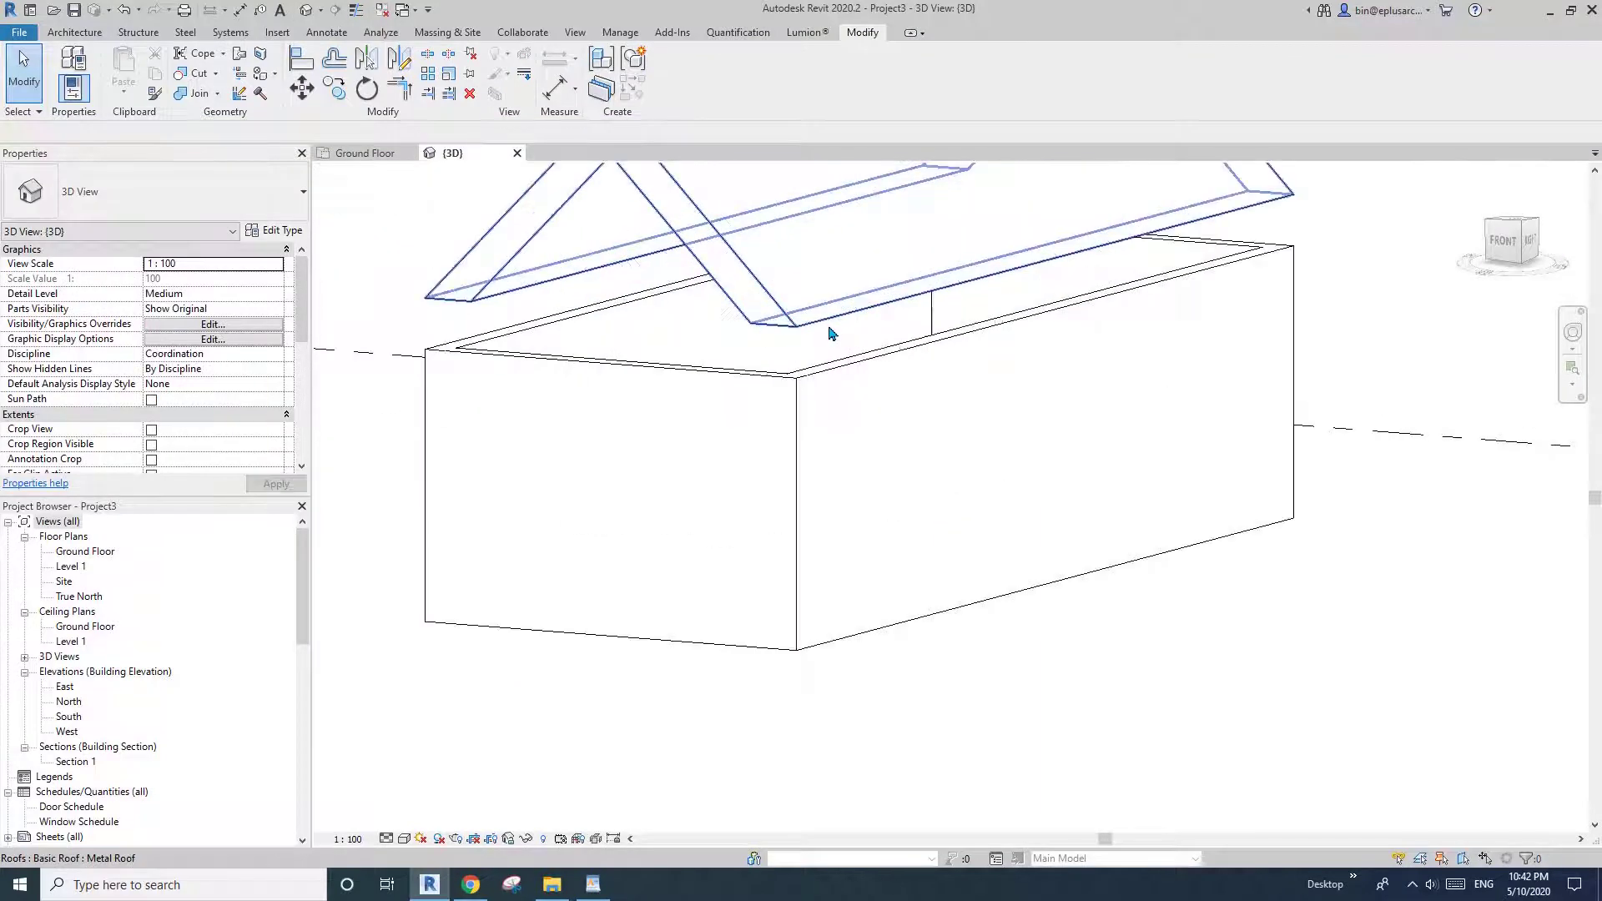
key(a)
key(l)
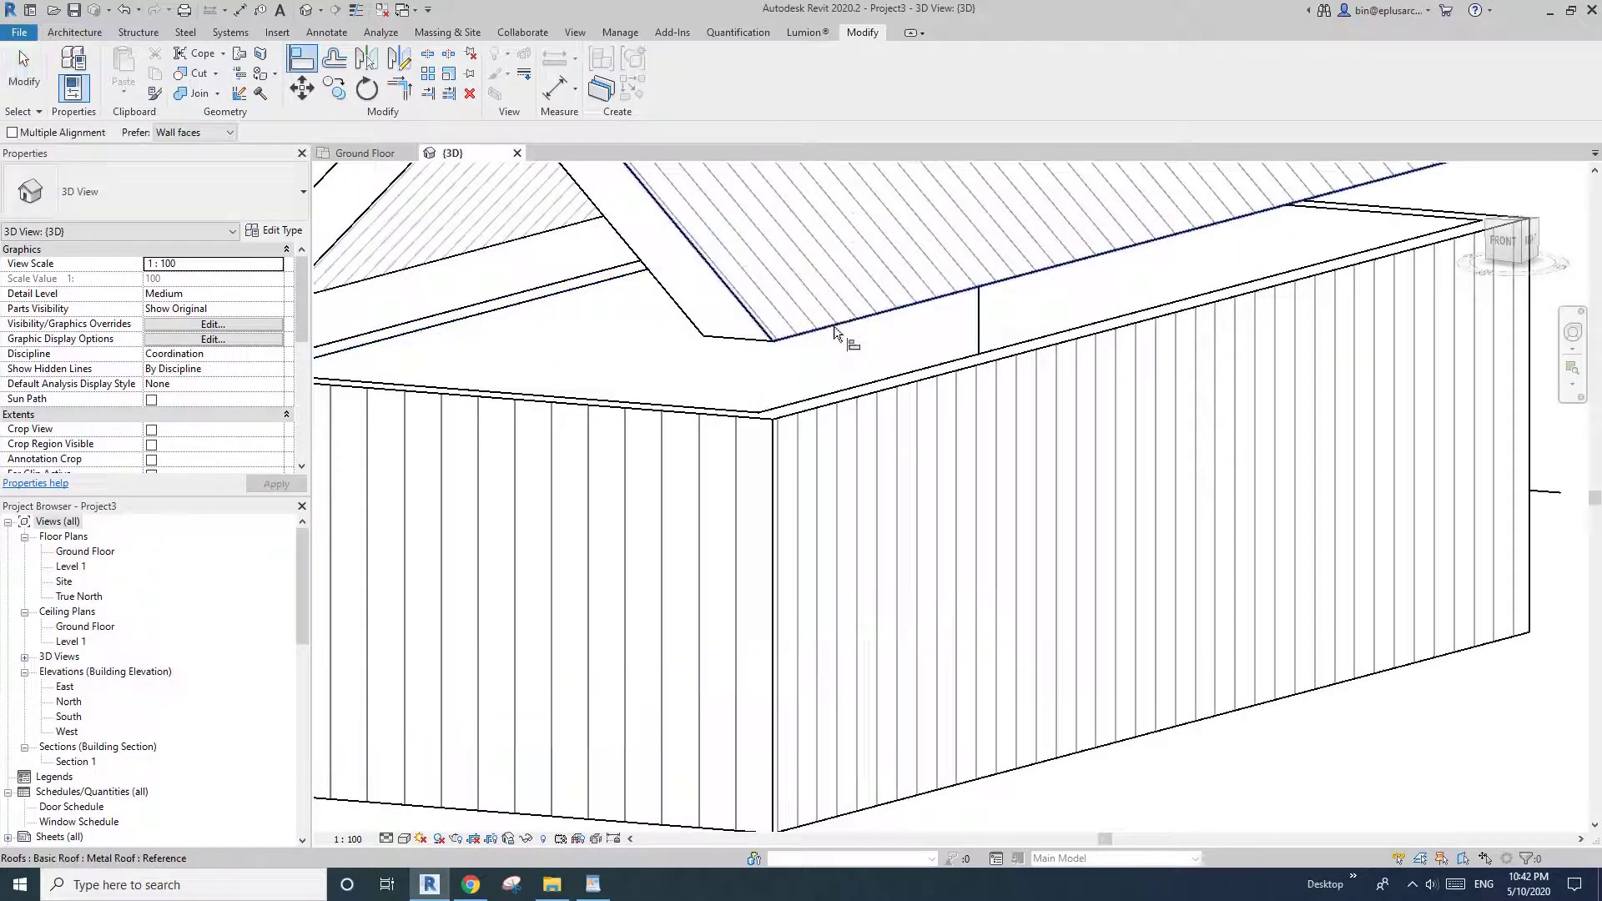
click(820, 338)
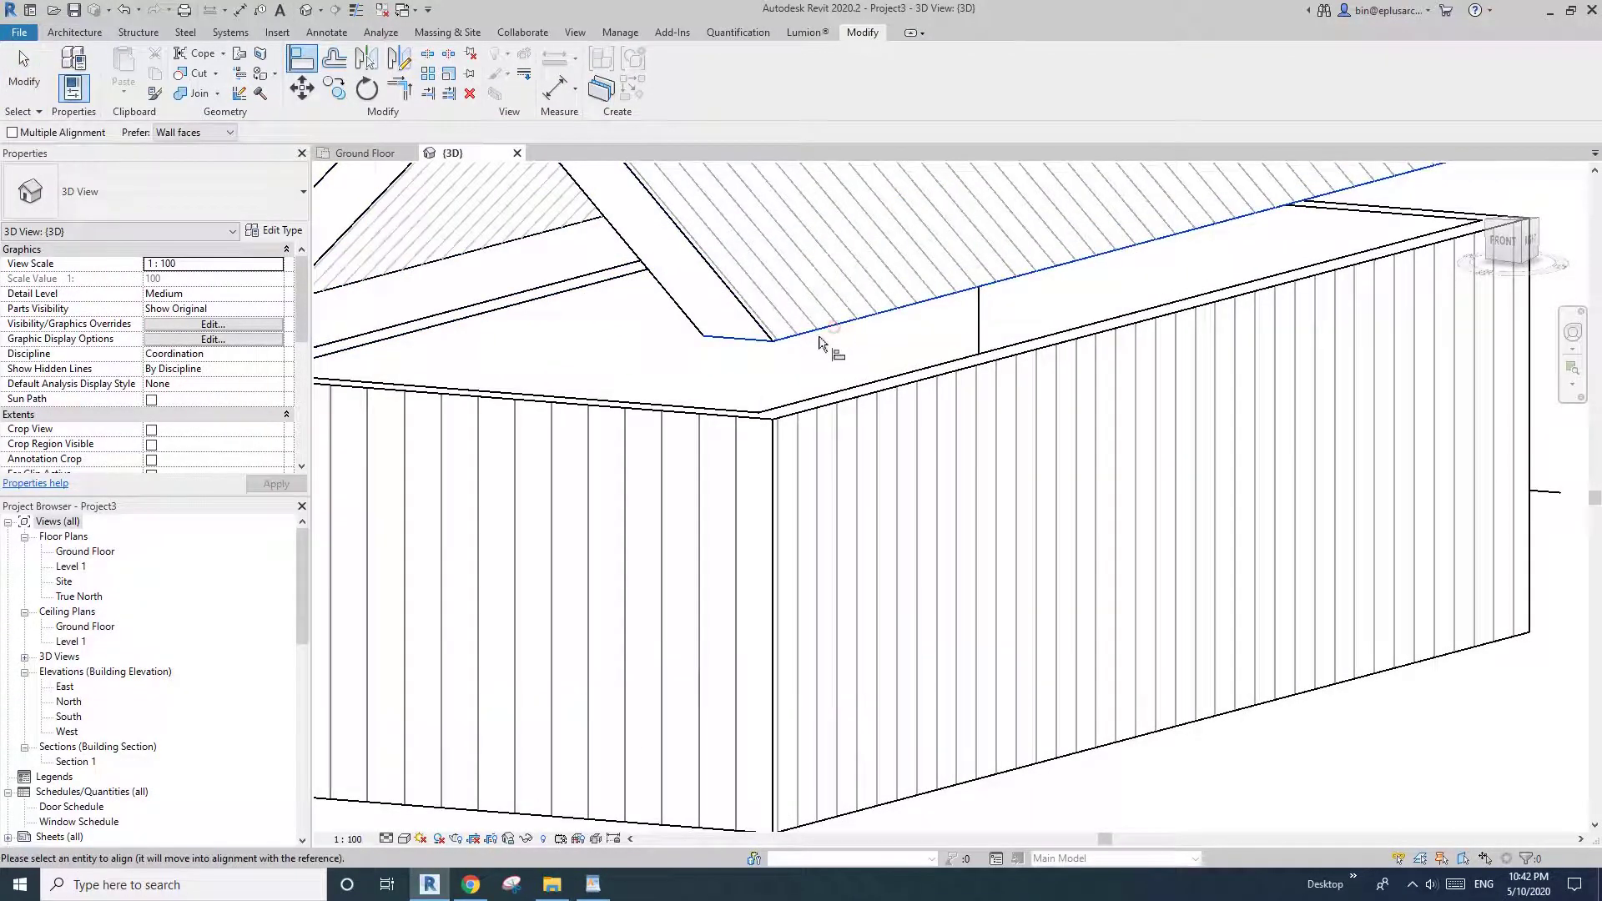
click(849, 398)
scroll(853, 393, down, 2)
key(Escape)
key(Escape)
Step: Set the opposite long wall's unconnected height to the same value as the raised long wall
click(967, 470)
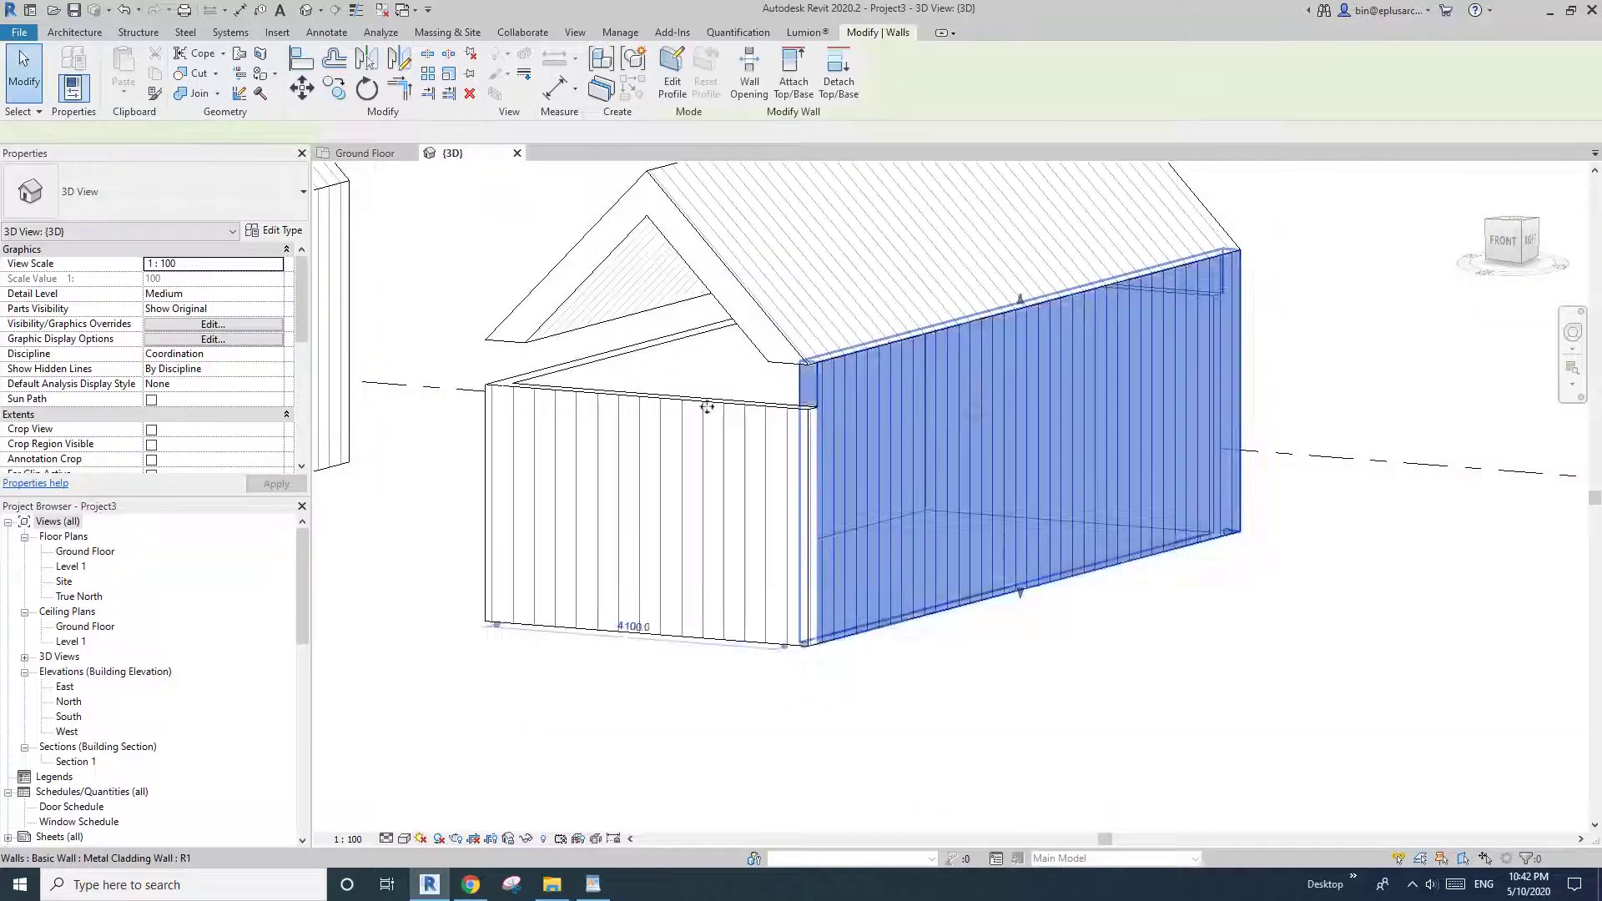
click(202, 364)
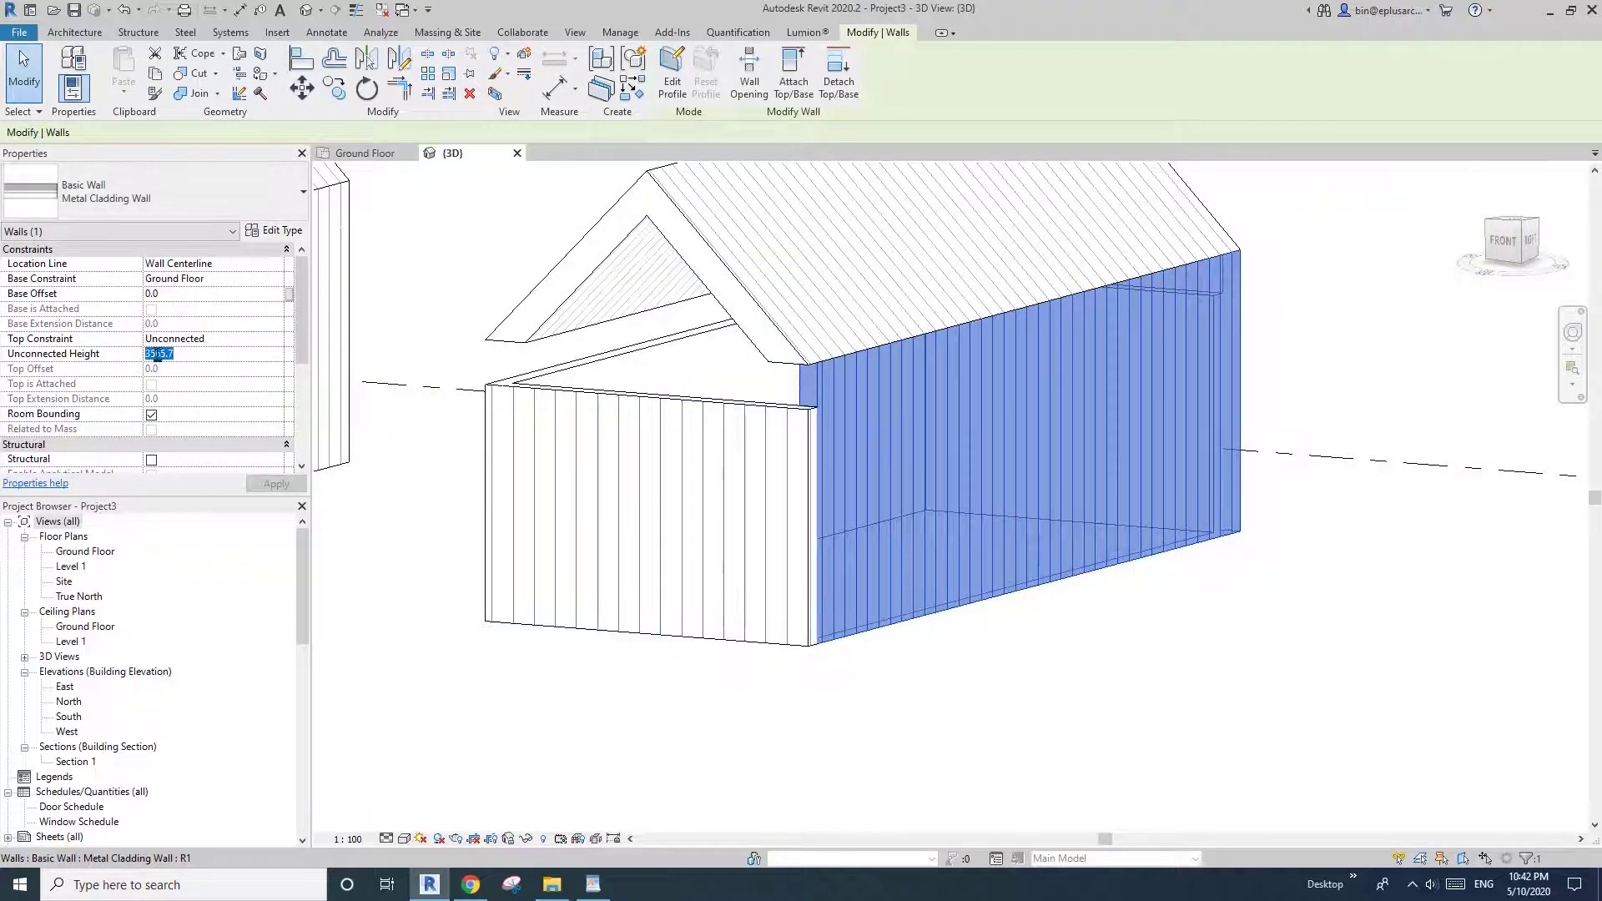
key(Escape)
click(657, 362)
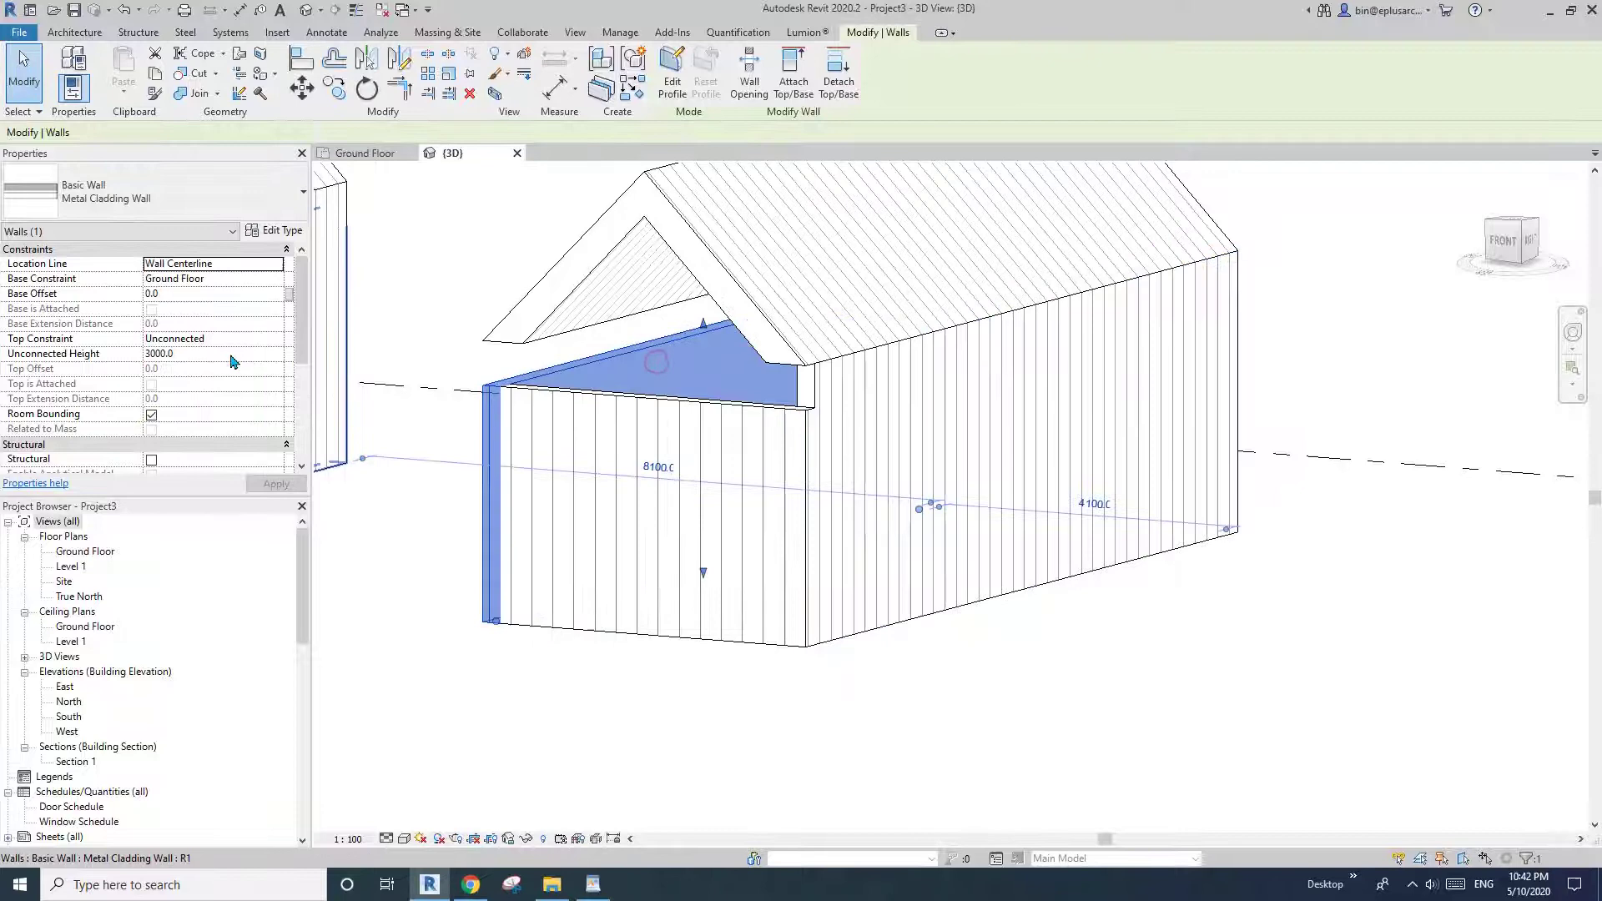
click(170, 356)
key(Escape)
scroll(696, 409, down, 2)
shift+middle_drag(715, 455, 681, 504)
scroll(874, 433, up, 1)
Step: Edit the front gable wall's profile and add the roof's two outer sloping edges as sketch lines
click(876, 437)
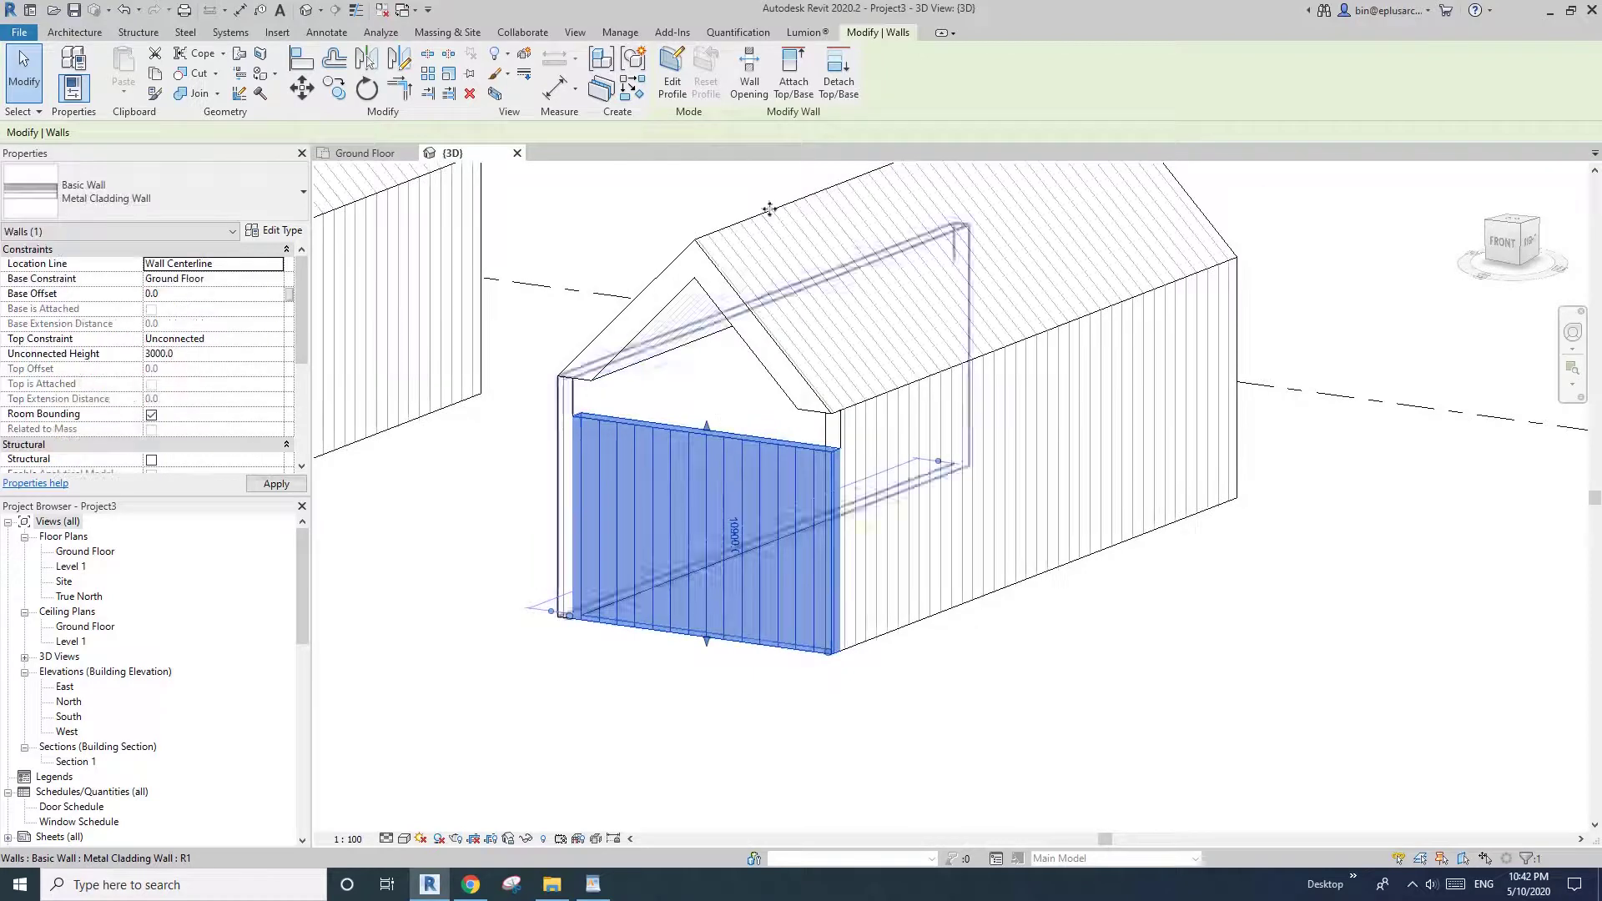
click(673, 86)
click(738, 92)
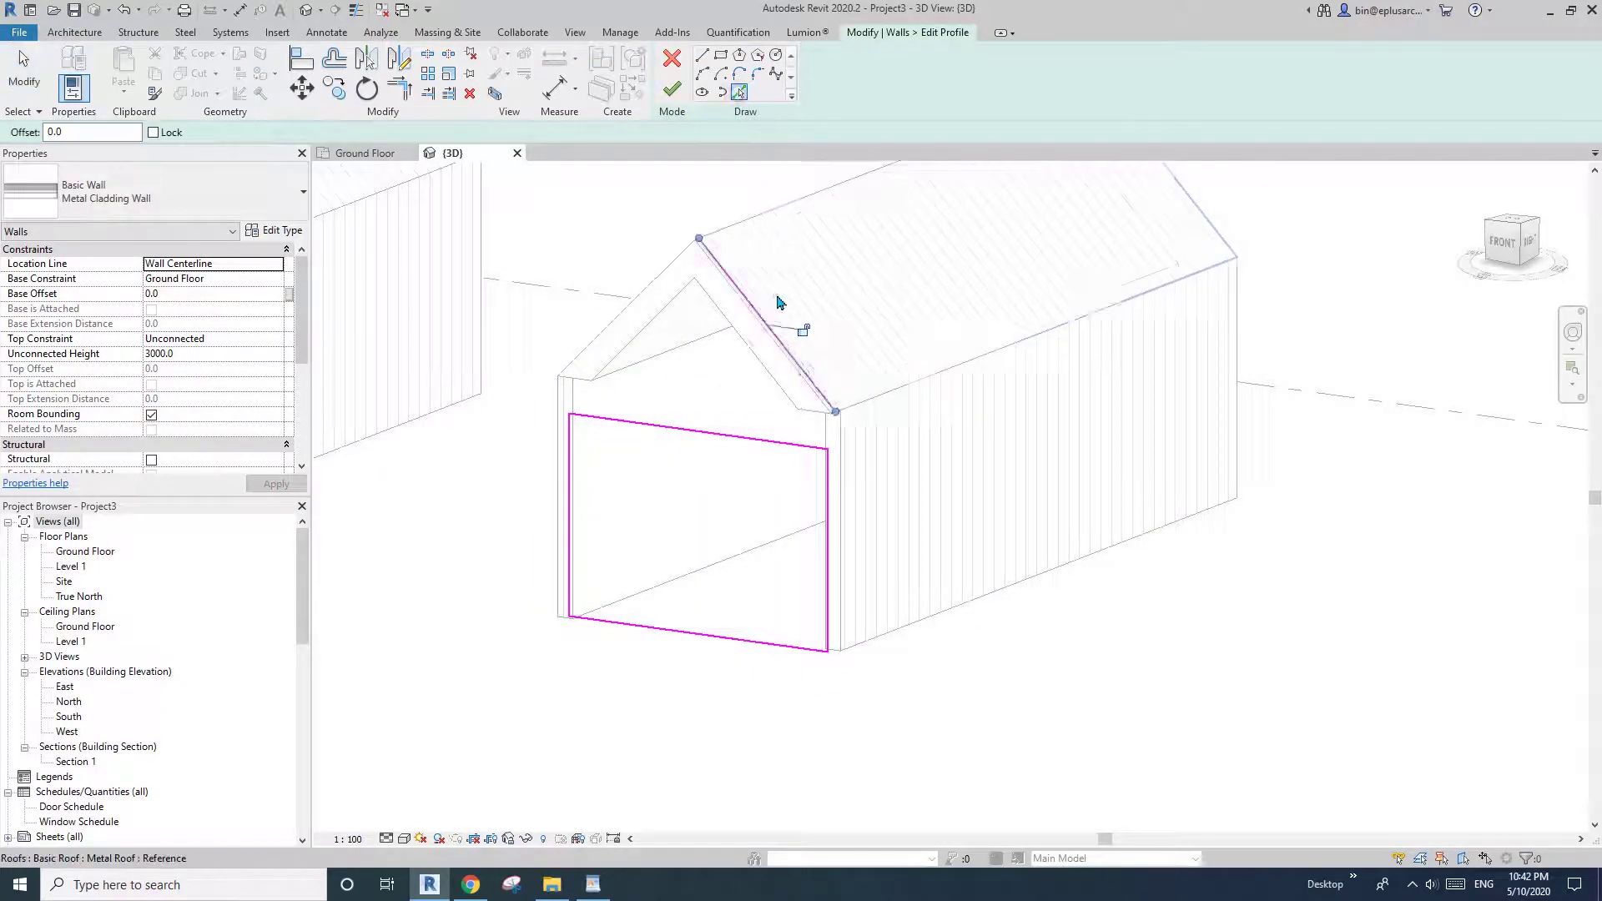
mouse_move(798, 326)
shift+middle_down()
mouse_move(647, 308)
mouse_move(689, 401)
shift+middle_up()
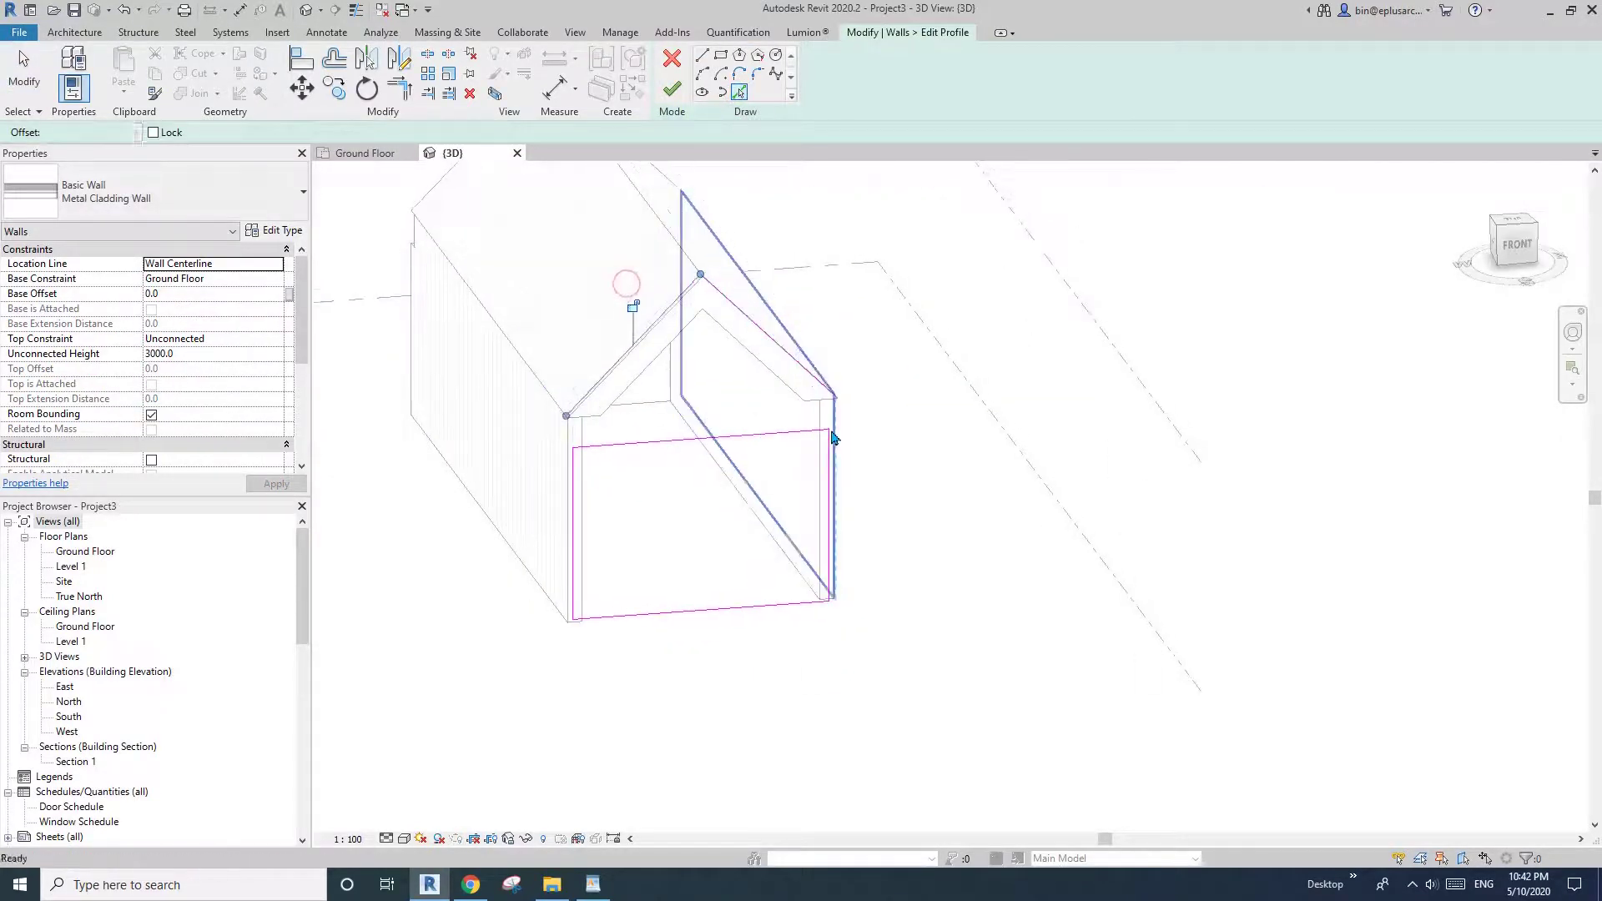
Step: Trim the profile's vertical sides to the sloping lines, delete the old horizontal top line, and finish the profile
key(t)
key(r)
click(826, 444)
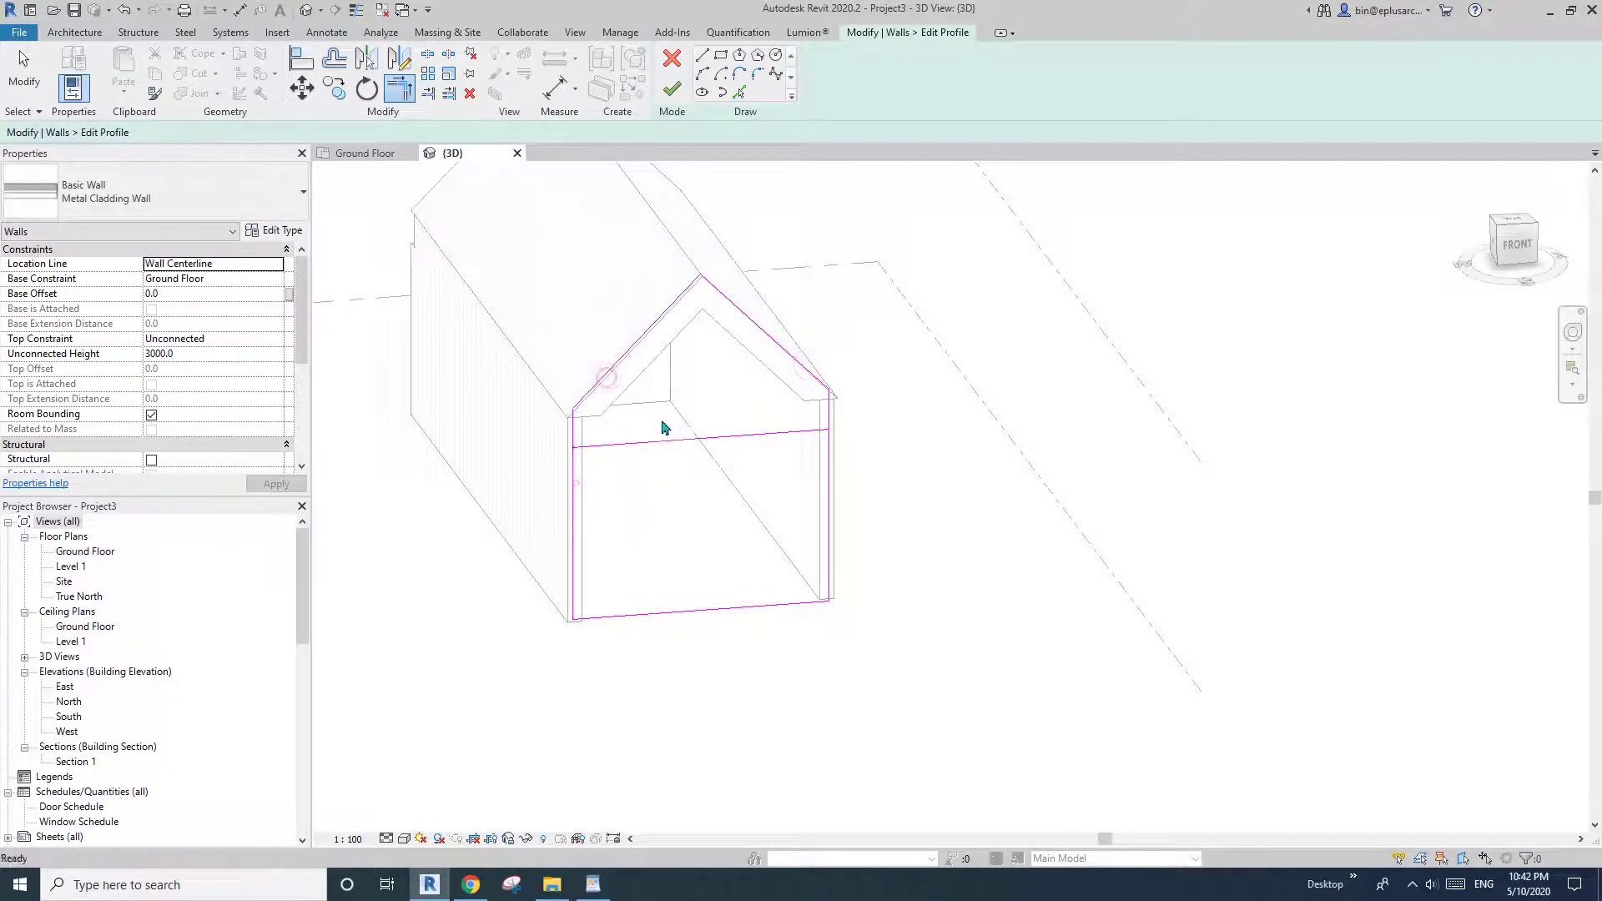
key(Escape)
drag(694, 410, 665, 465)
key(Delete)
click(671, 87)
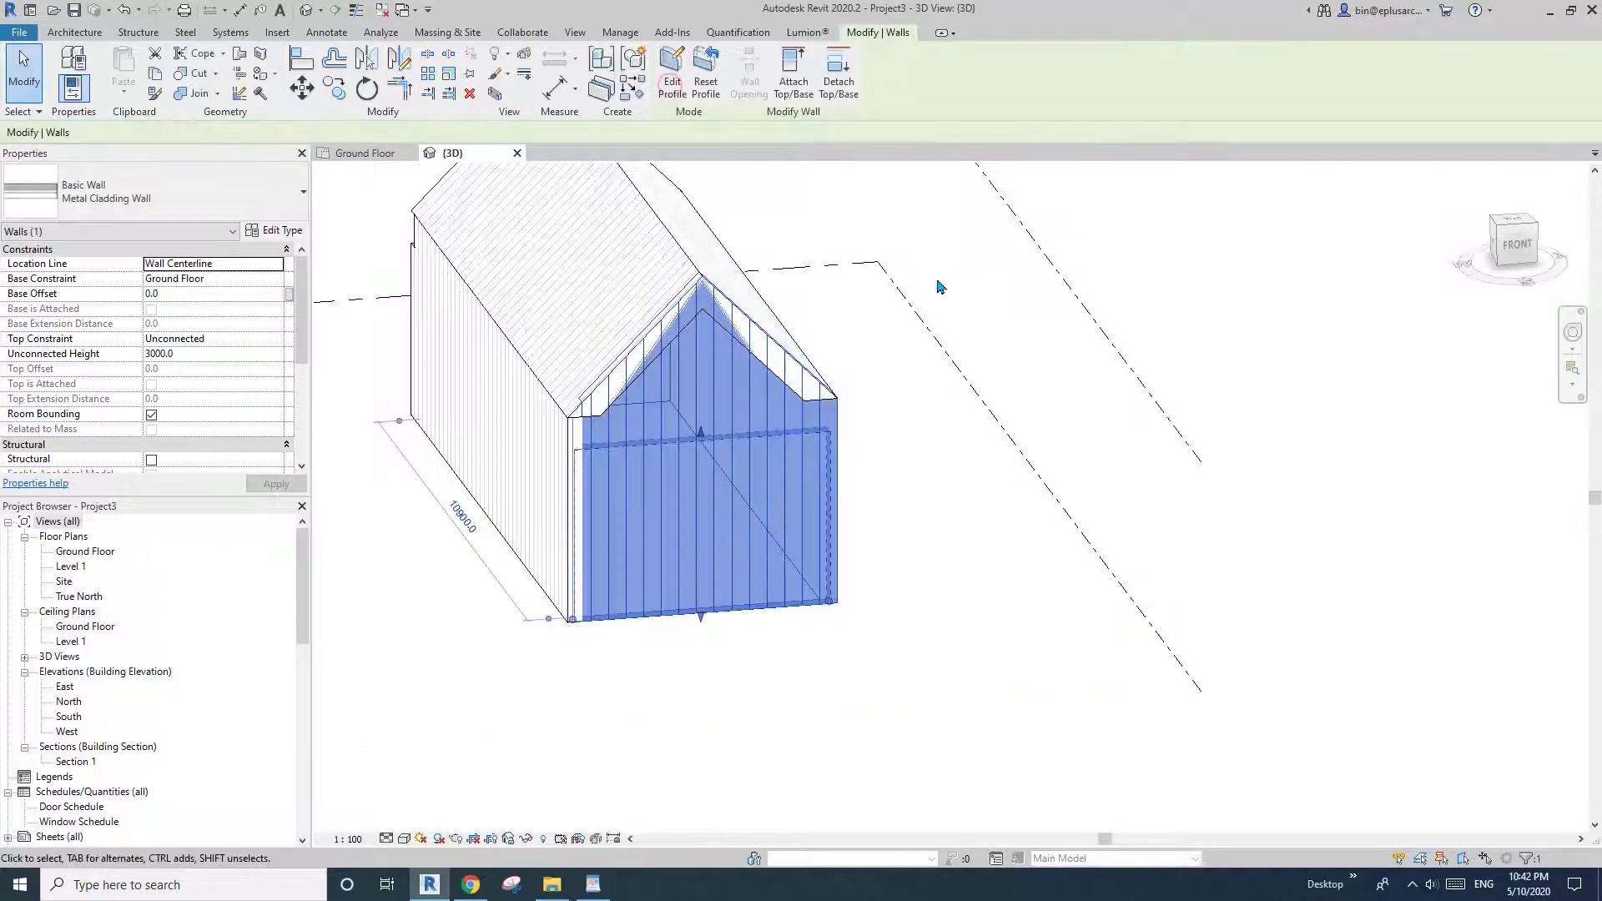
click(988, 297)
Step: Join the front gable wall's geometry with the roof
shift+middle_drag(938, 351, 973, 361)
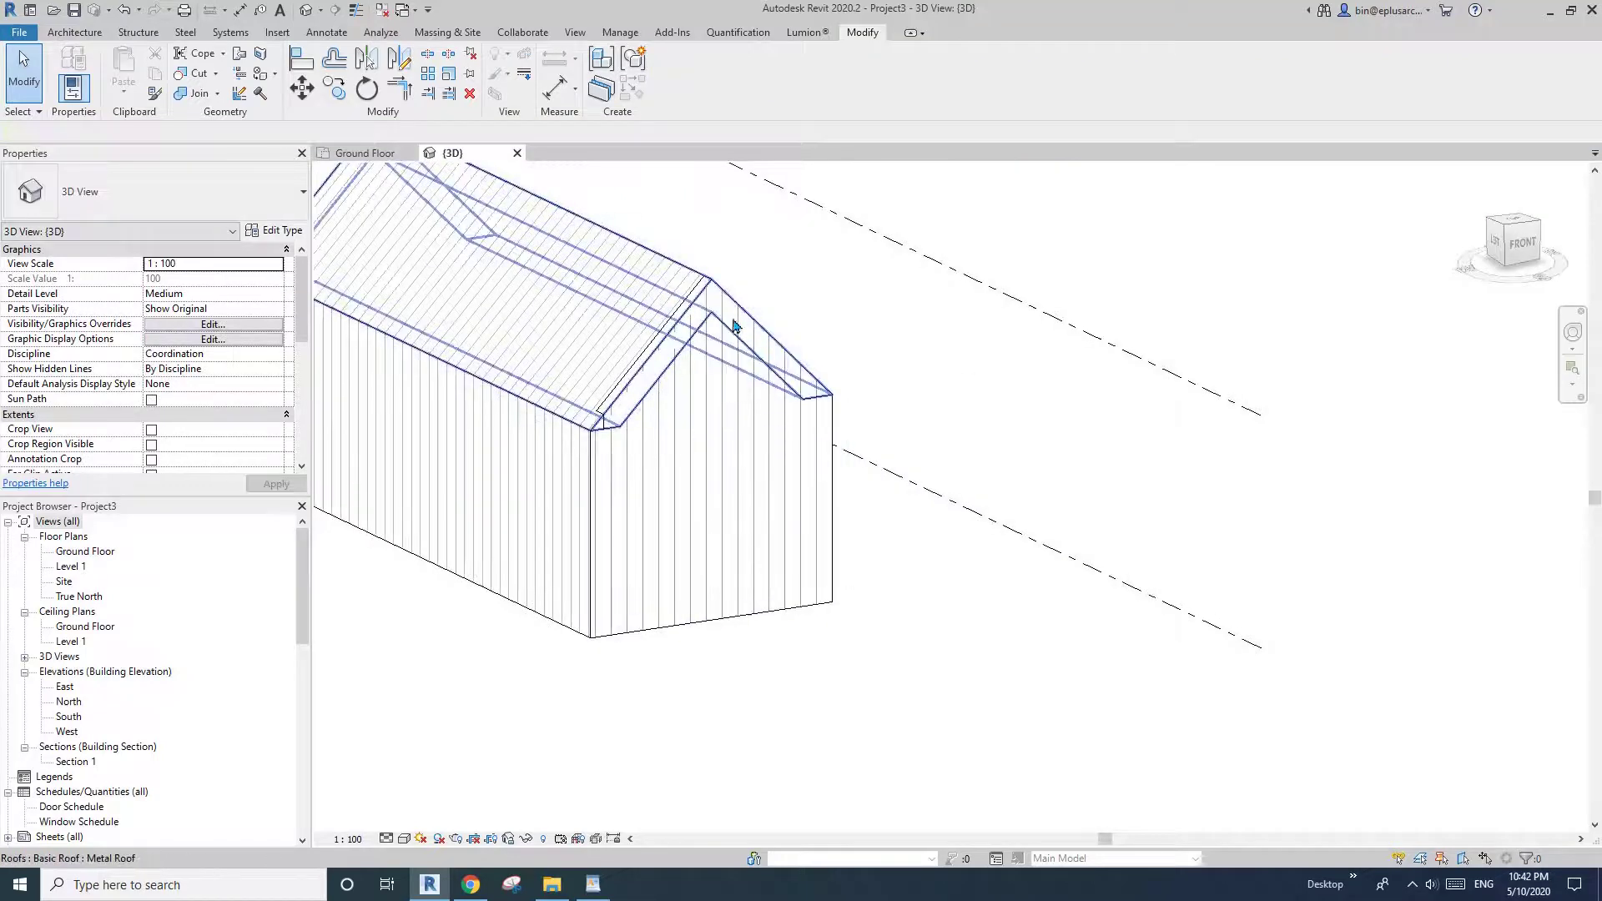
click(620, 339)
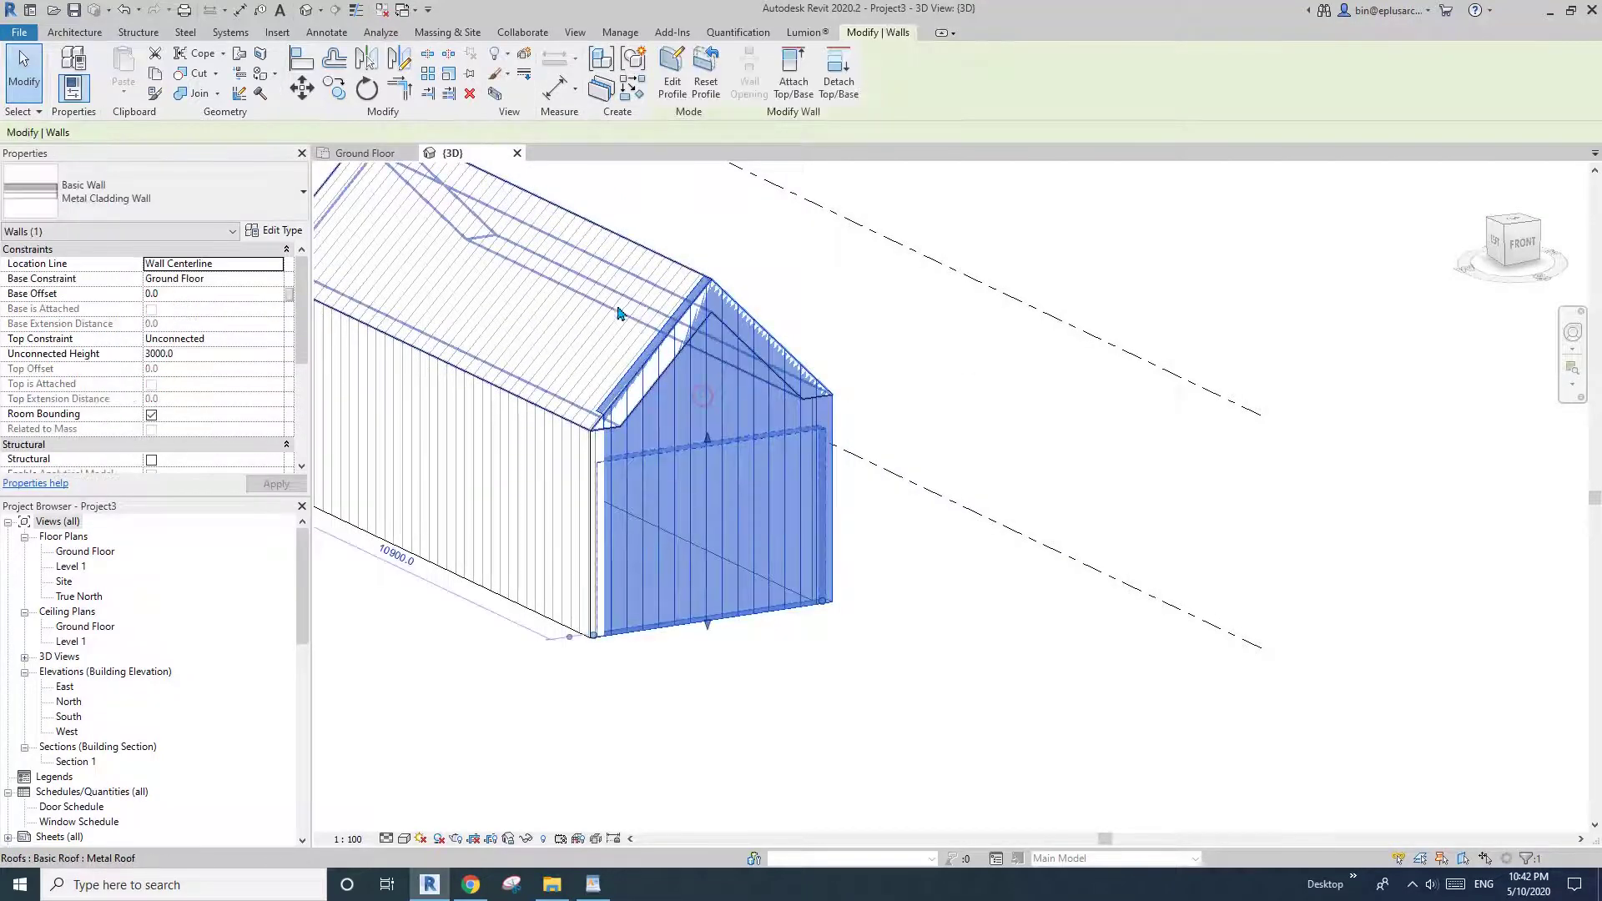
click(199, 92)
click(691, 446)
click(571, 344)
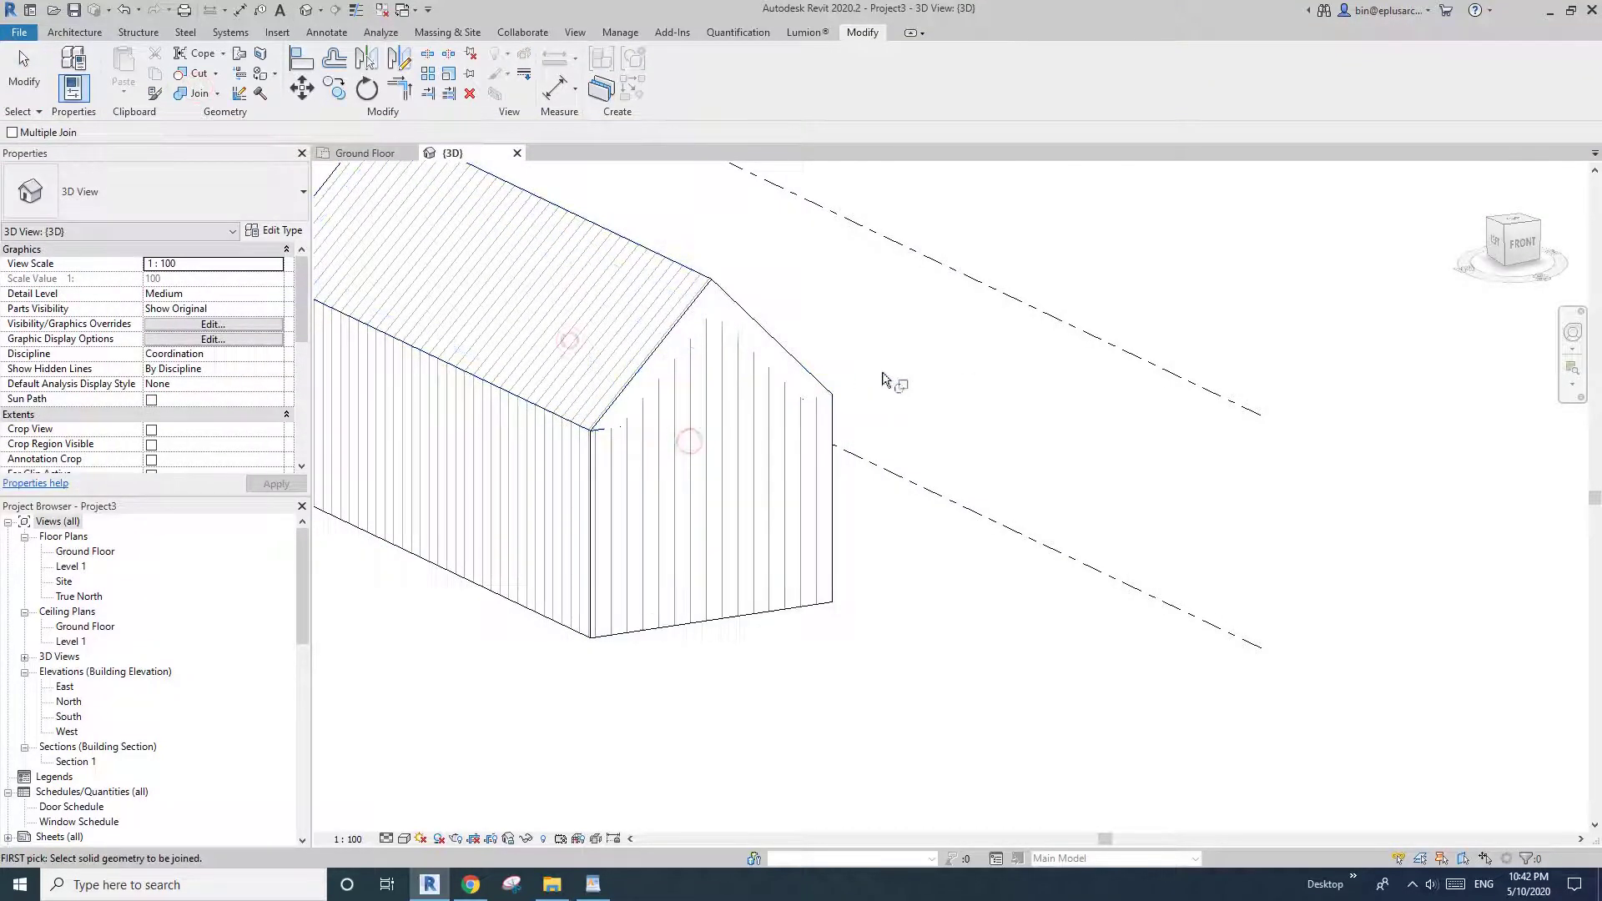
shift+middle_drag(851, 378, 705, 256)
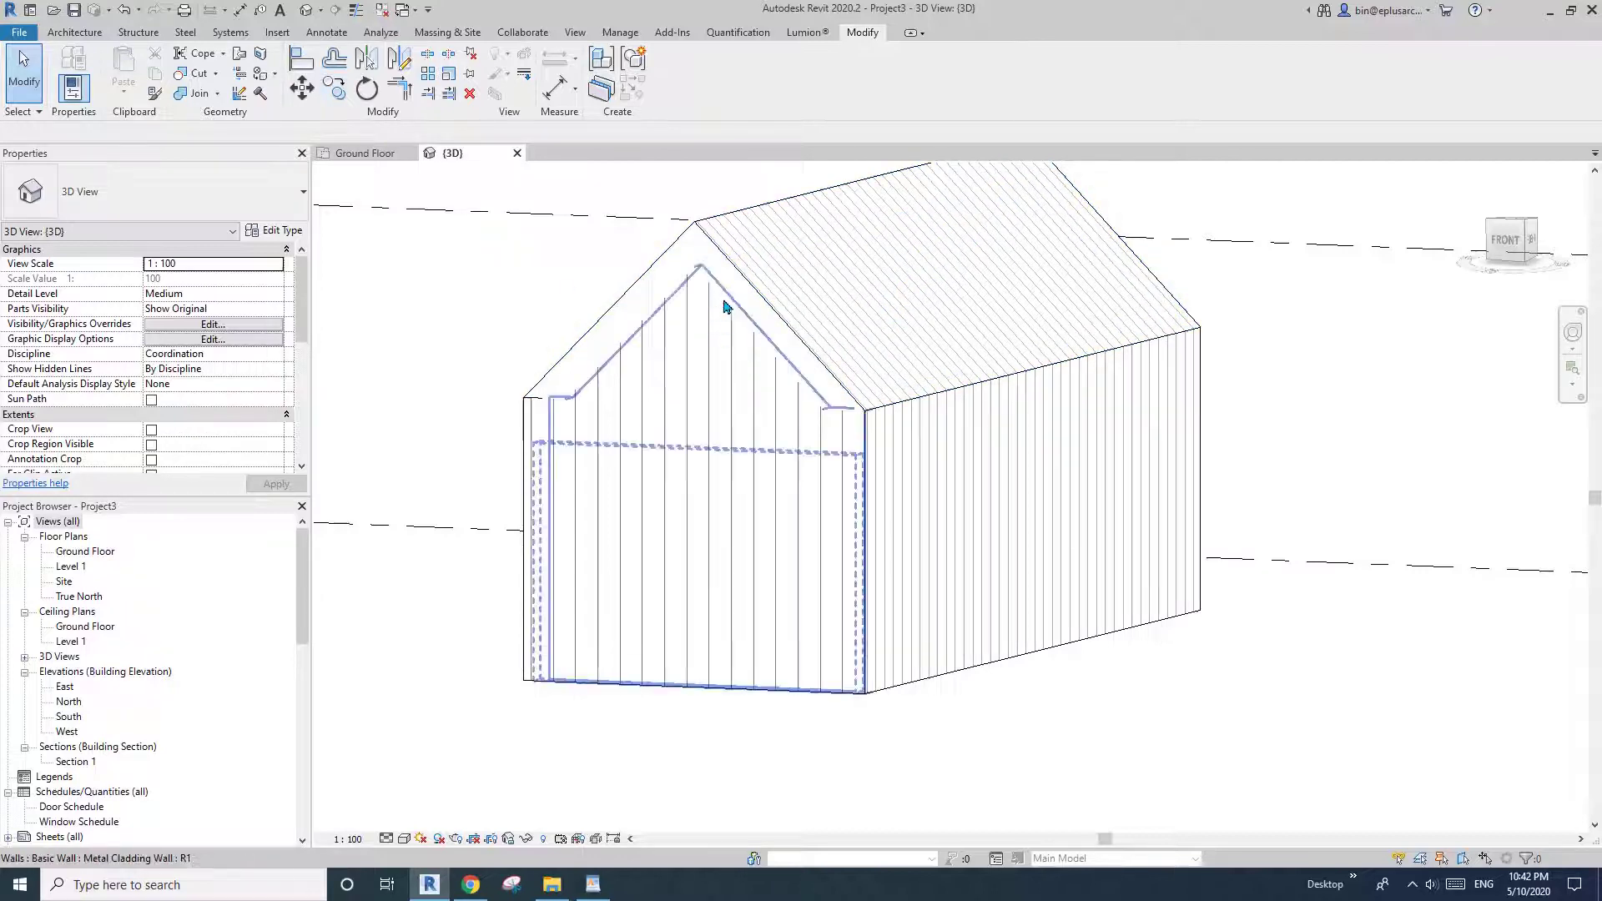
Step: Switch the join order between the front gable wall and the roof so the wall cuts the roof
click(217, 94)
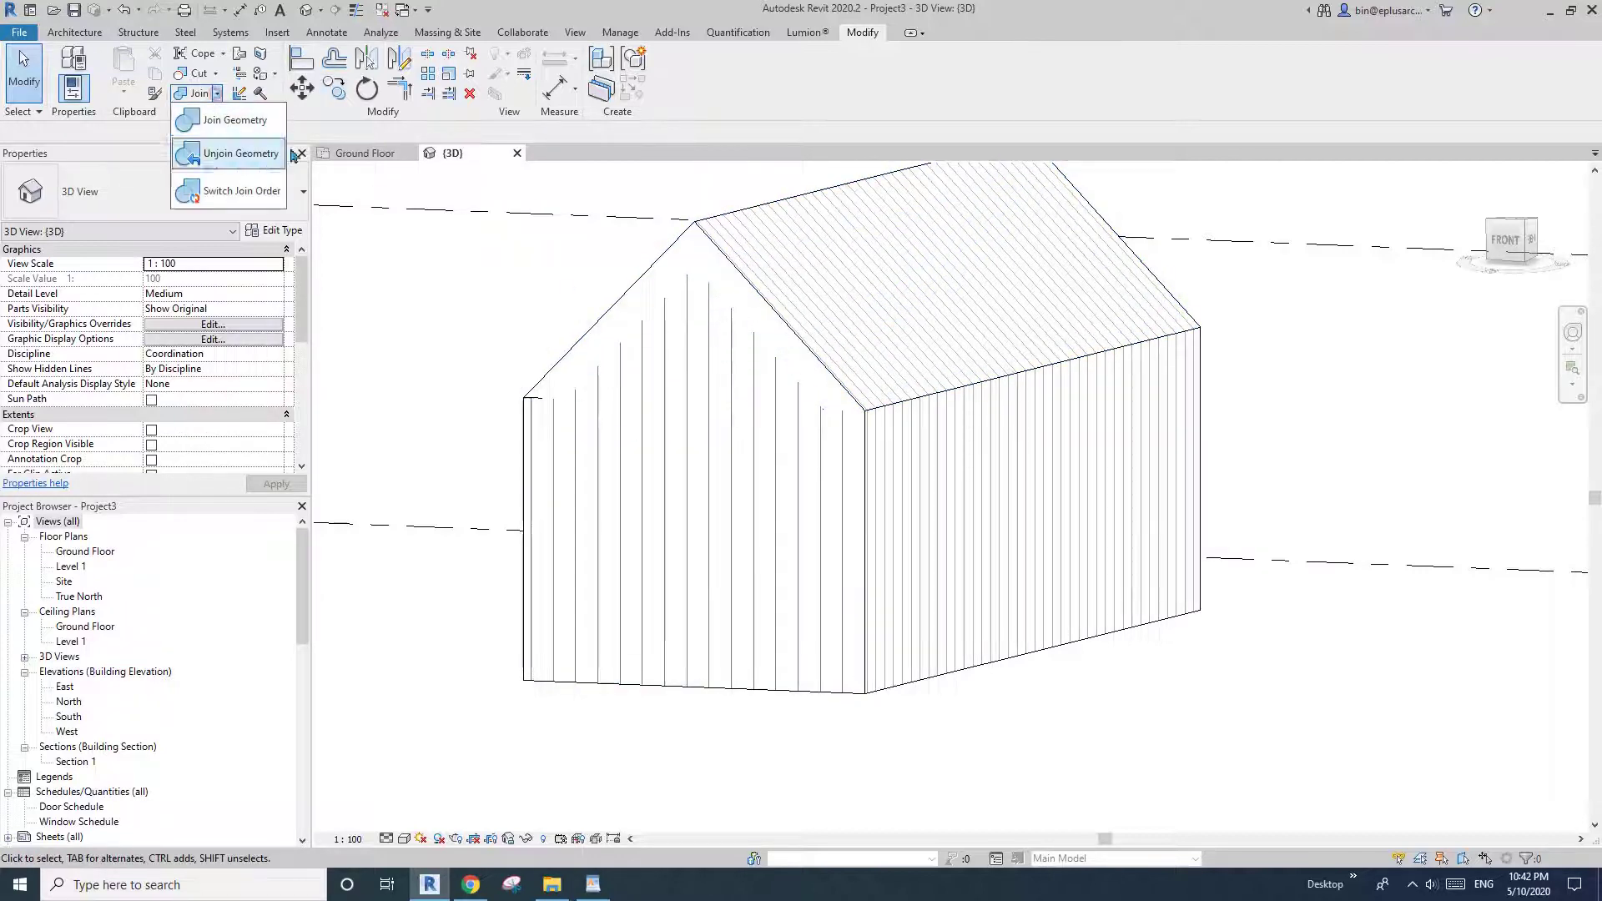
click(233, 191)
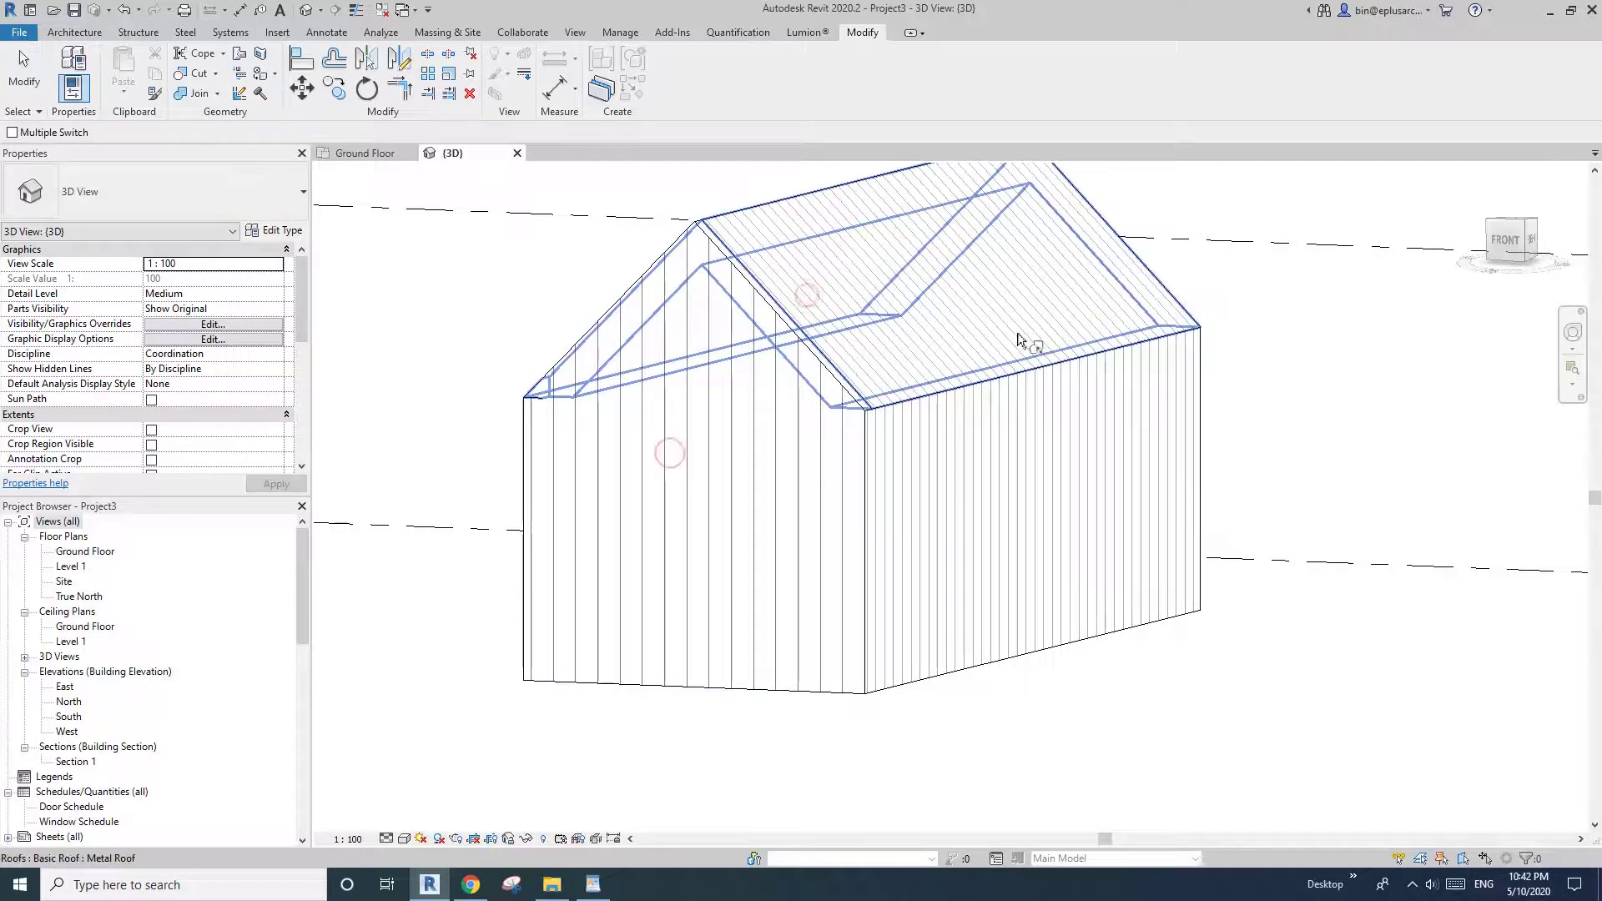
key(Escape)
Step: Edit the front gable wall's profile, move its two sloping lines down 10 mm, and finish the profile
shift+middle_drag(923, 469, 835, 356)
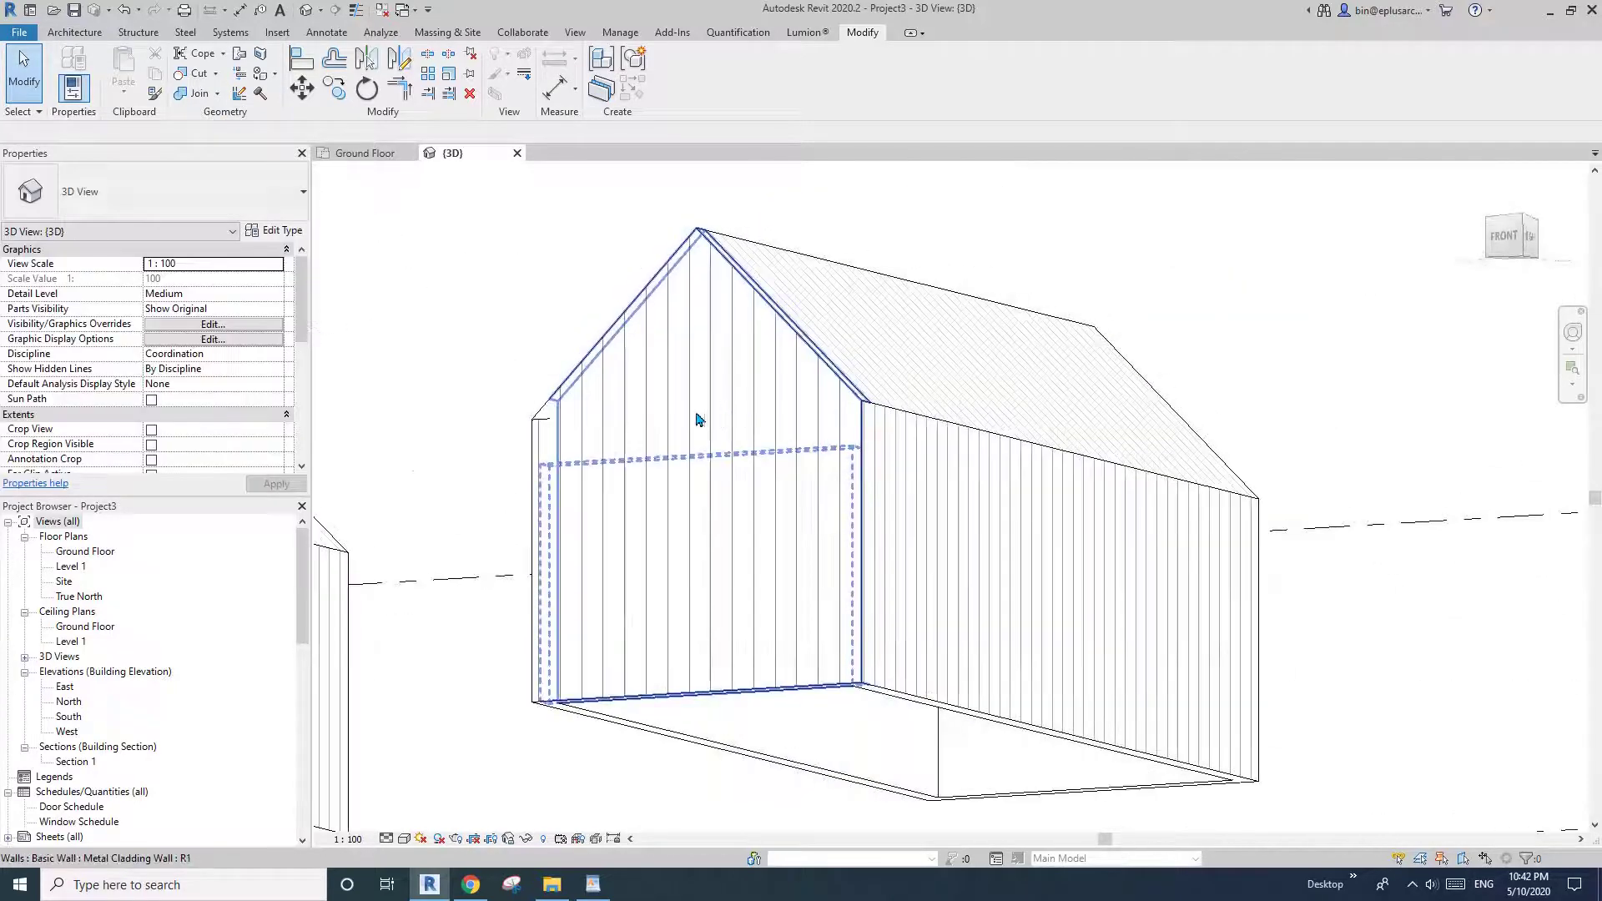
shift+middle_drag(699, 419, 690, 315)
scroll(696, 321, up, 4)
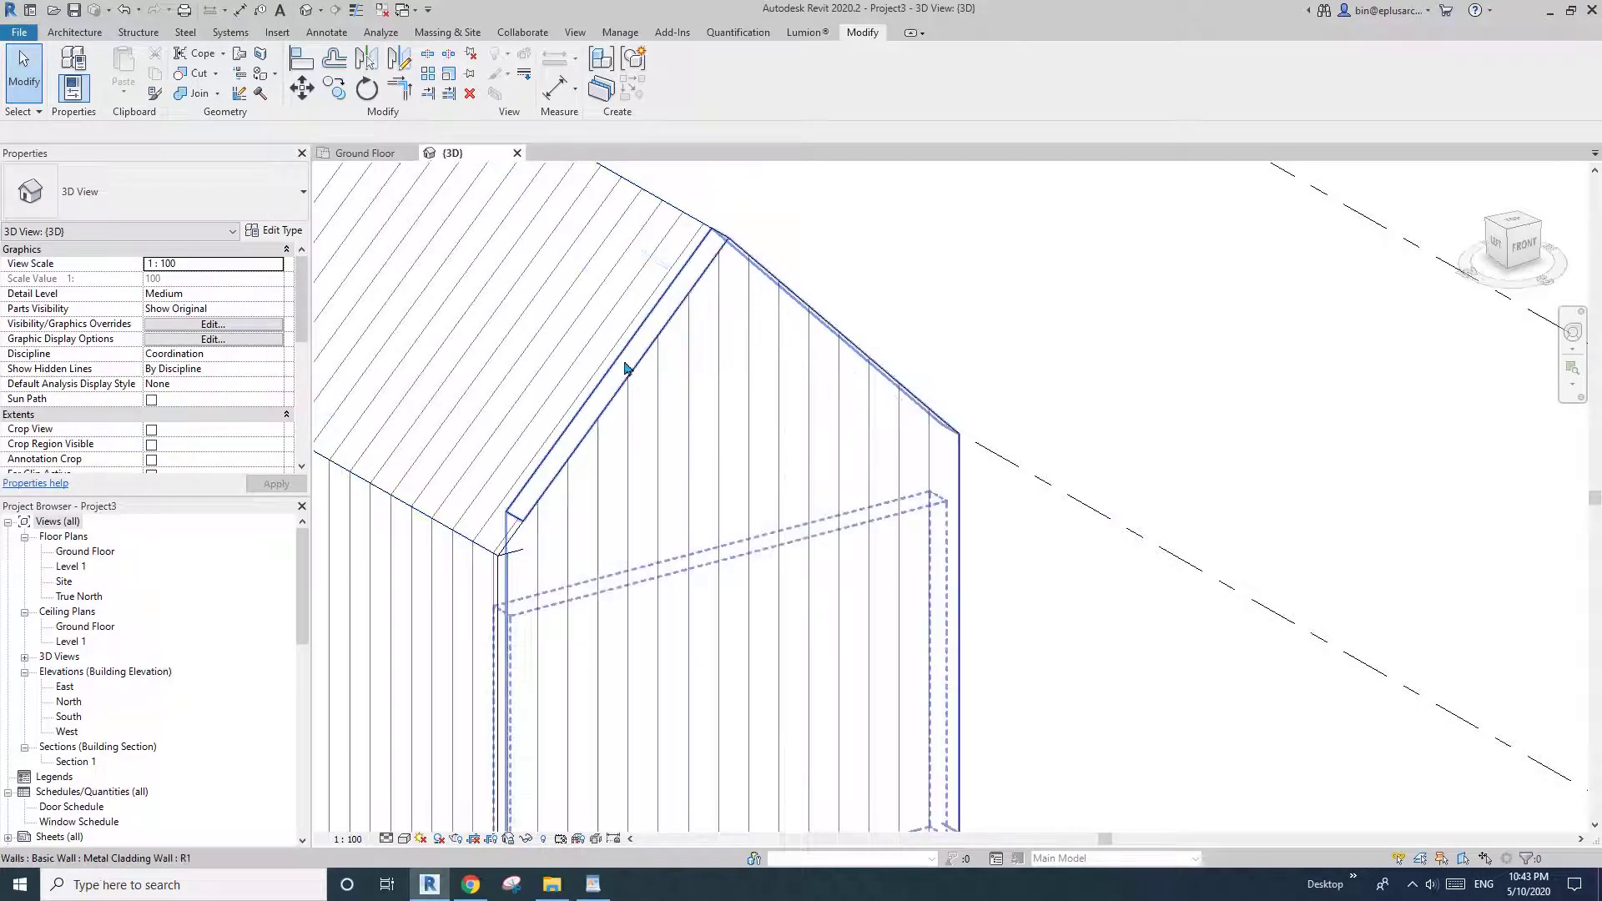
scroll(855, 300, down, 1)
shift+middle_drag(990, 314, 1064, 314)
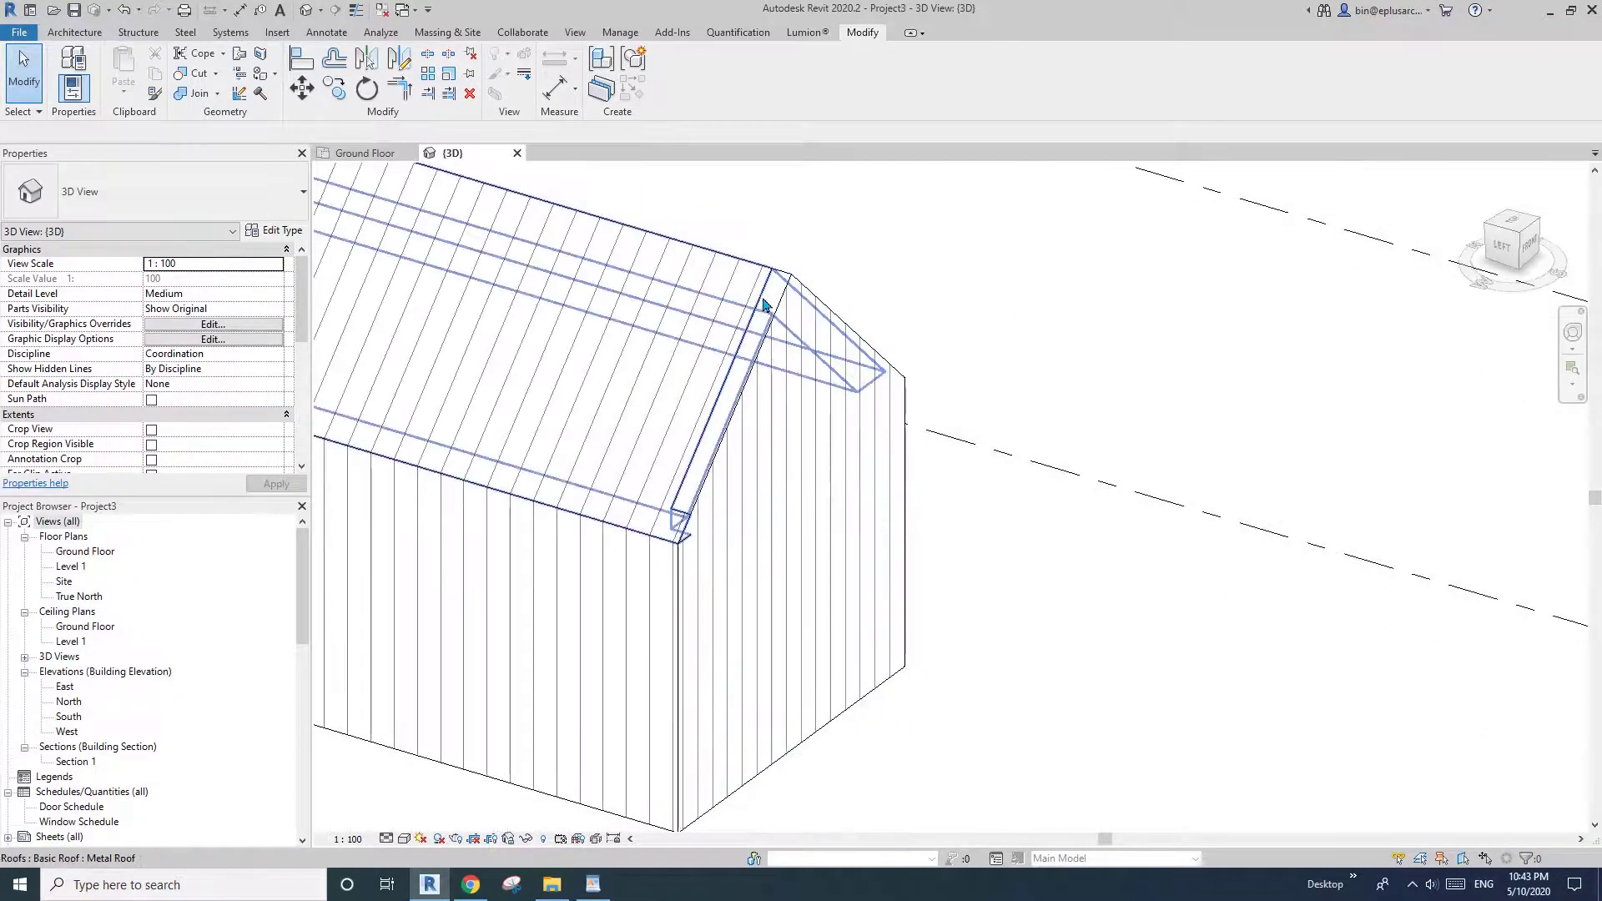
scroll(802, 359, down, 3)
click(843, 399)
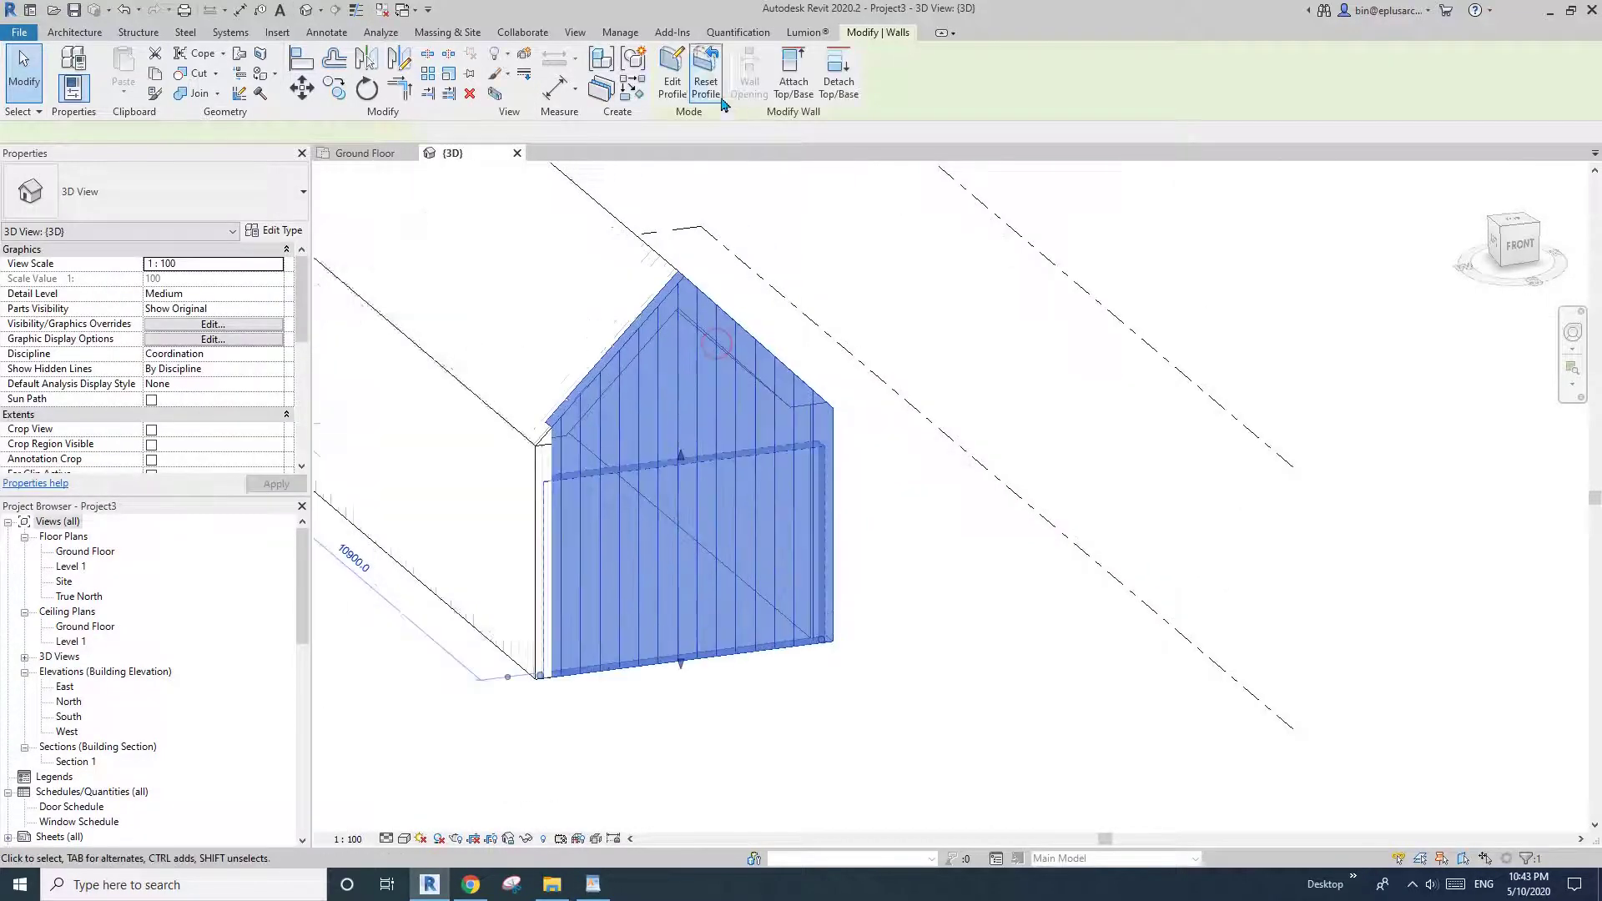
click(670, 84)
middle_drag(678, 301, 666, 273)
key(m)
key(v)
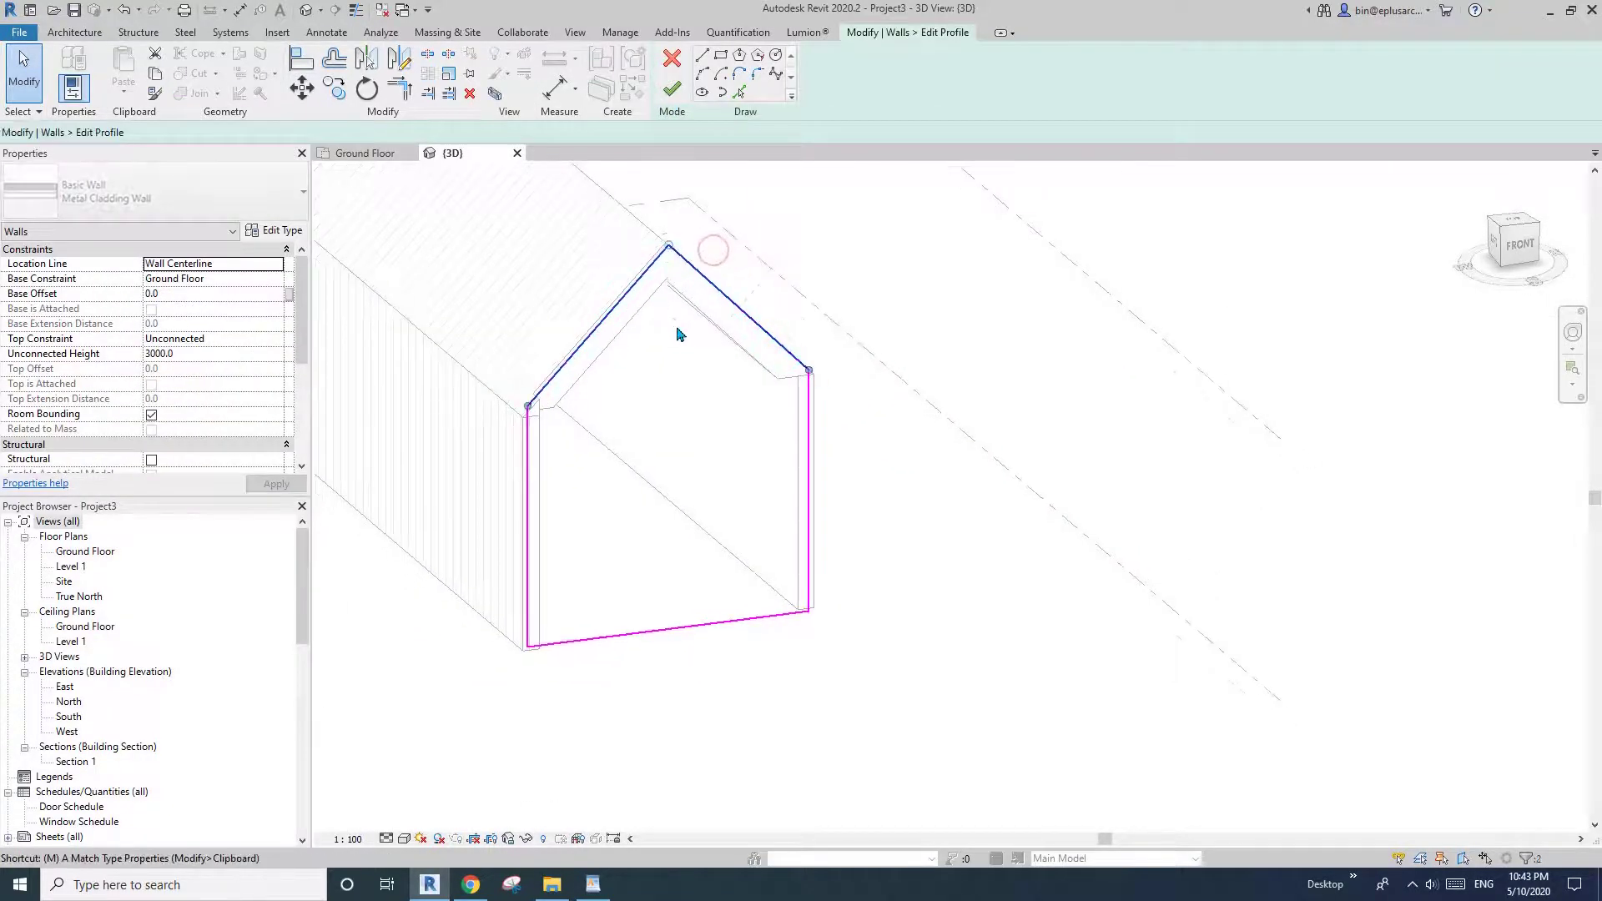
click(668, 309)
text(10)
key(Return)
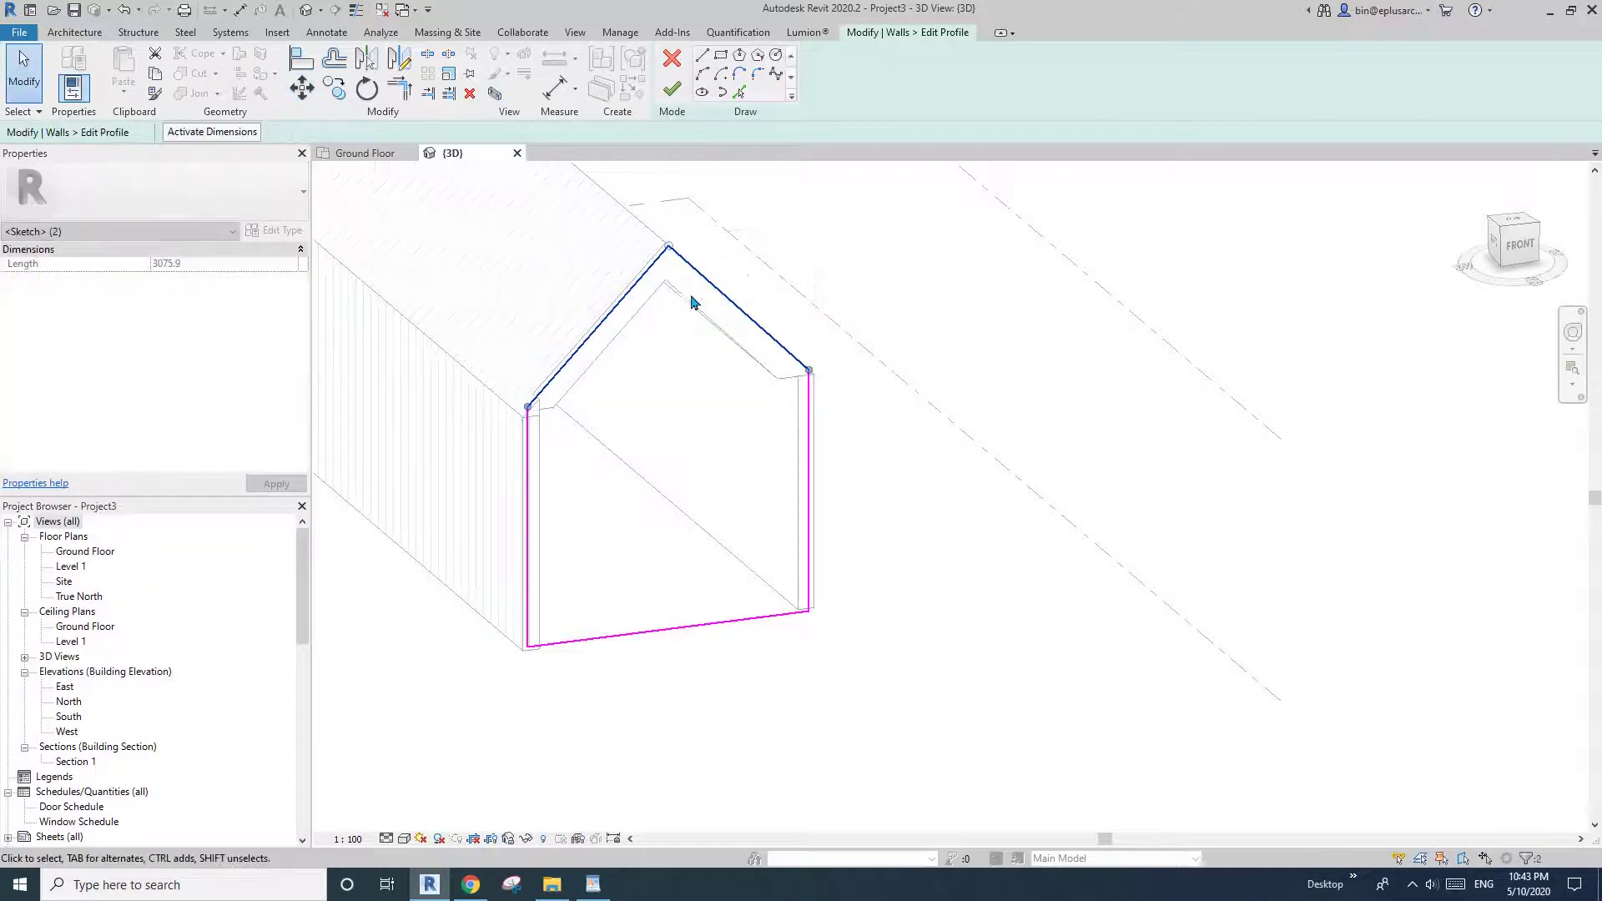
click(673, 89)
click(939, 311)
Step: Join the roof's geometry with the adjoining wall at the front eaves corner
shift+middle_drag(940, 312, 1105, 400)
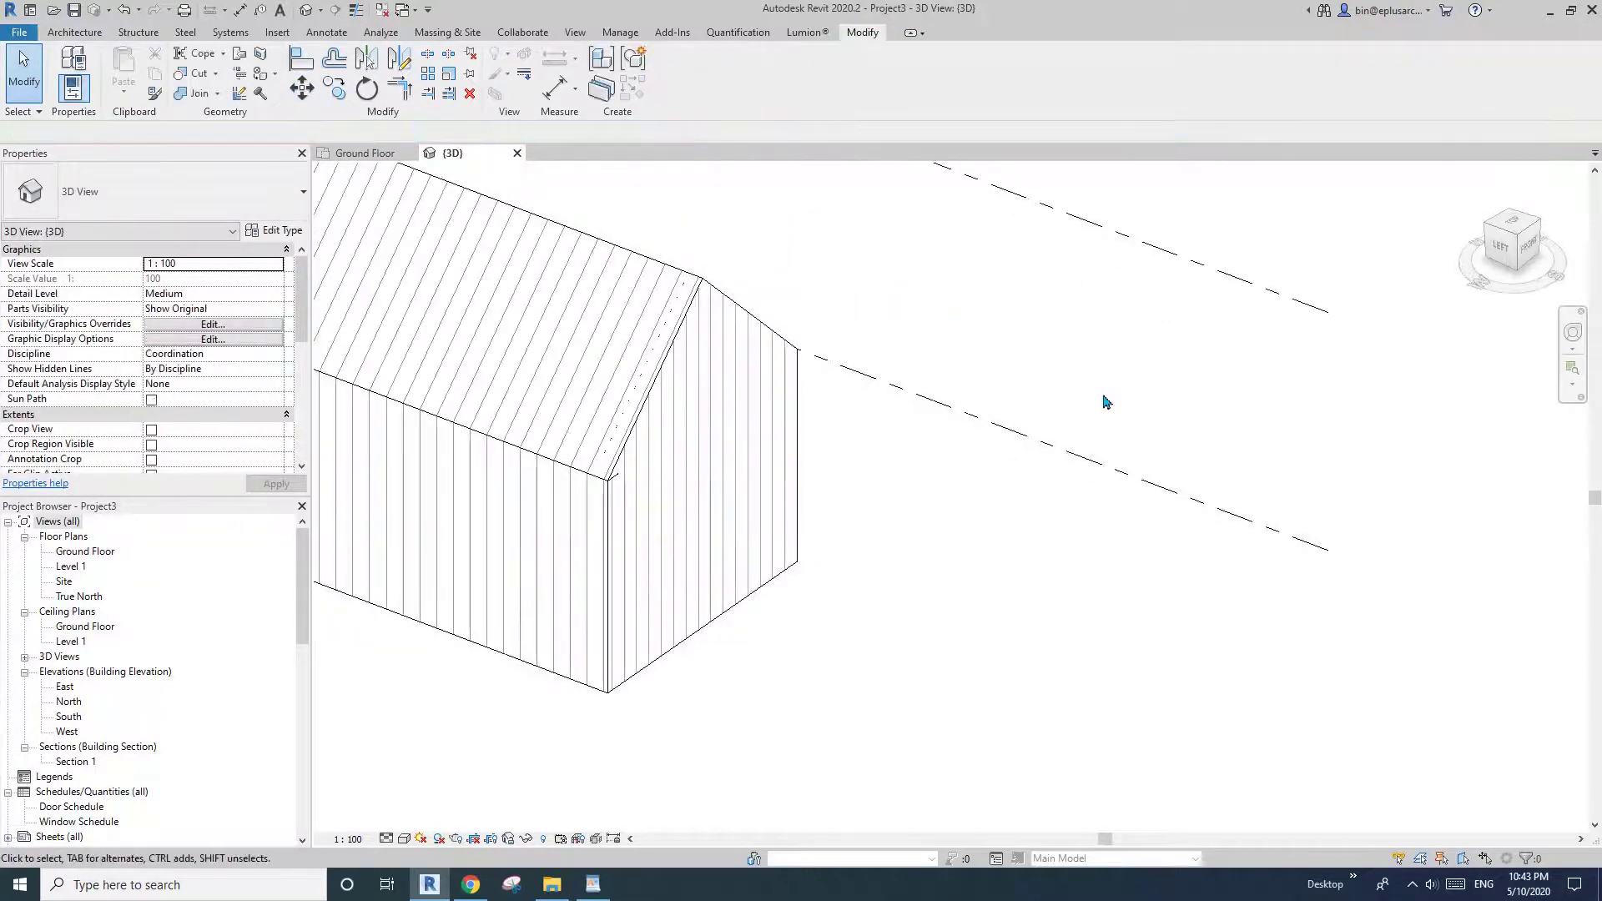
scroll(1004, 367, up, 3)
middle_drag(836, 312, 1152, 351)
scroll(1126, 342, up, 2)
scroll(1152, 349, down, 5)
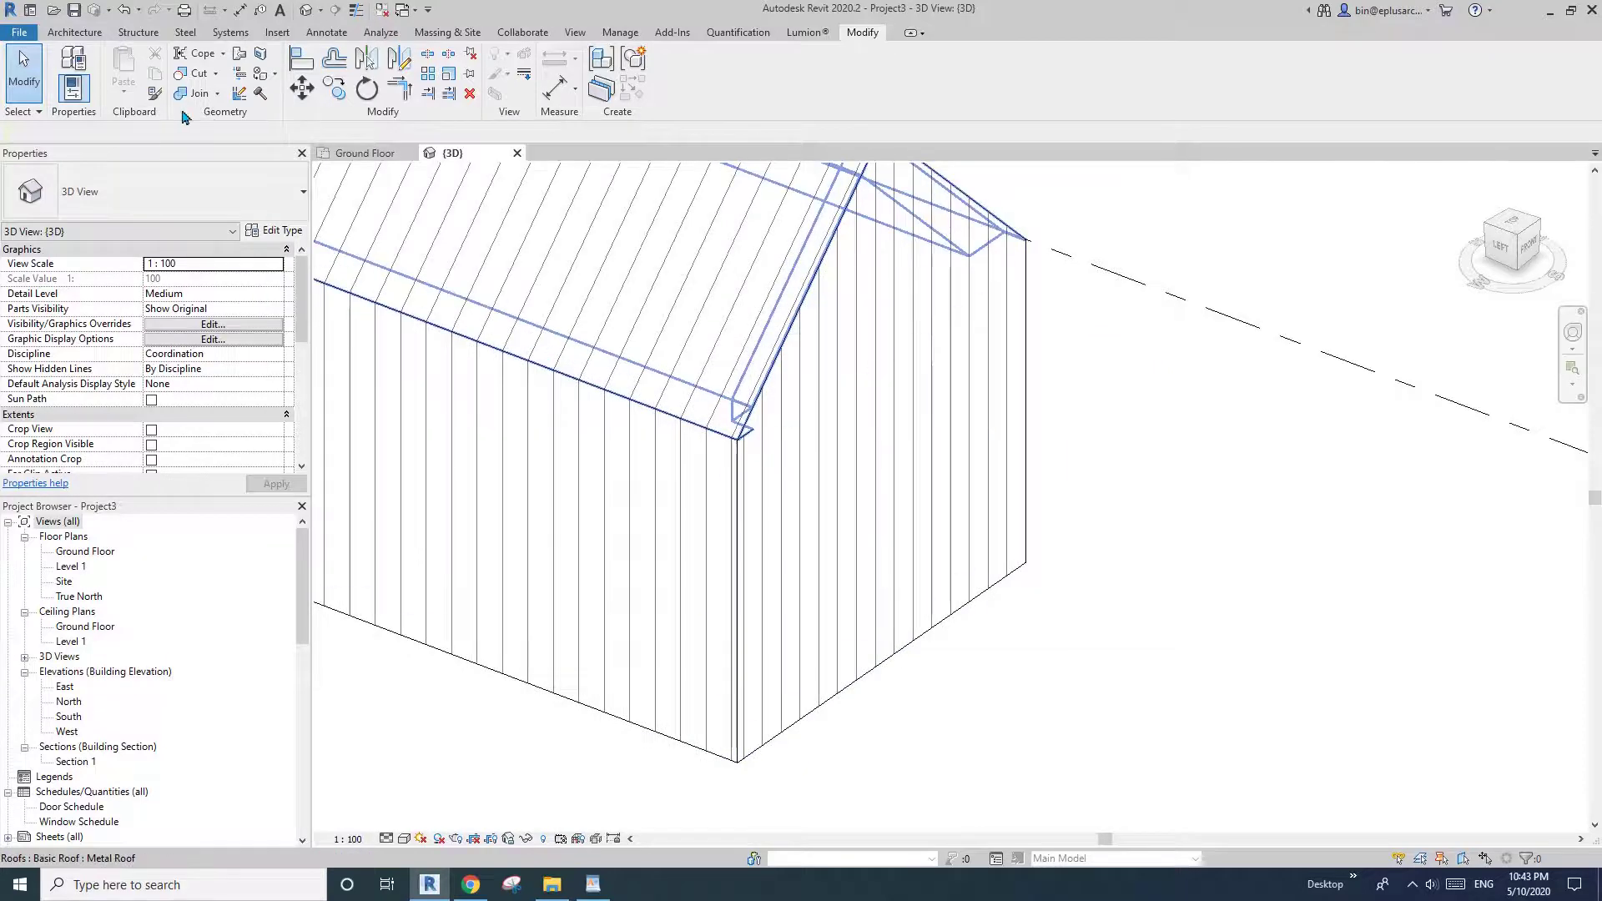
key(j)
key(g)
scroll(738, 430, up, 3)
scroll(727, 414, down, 2)
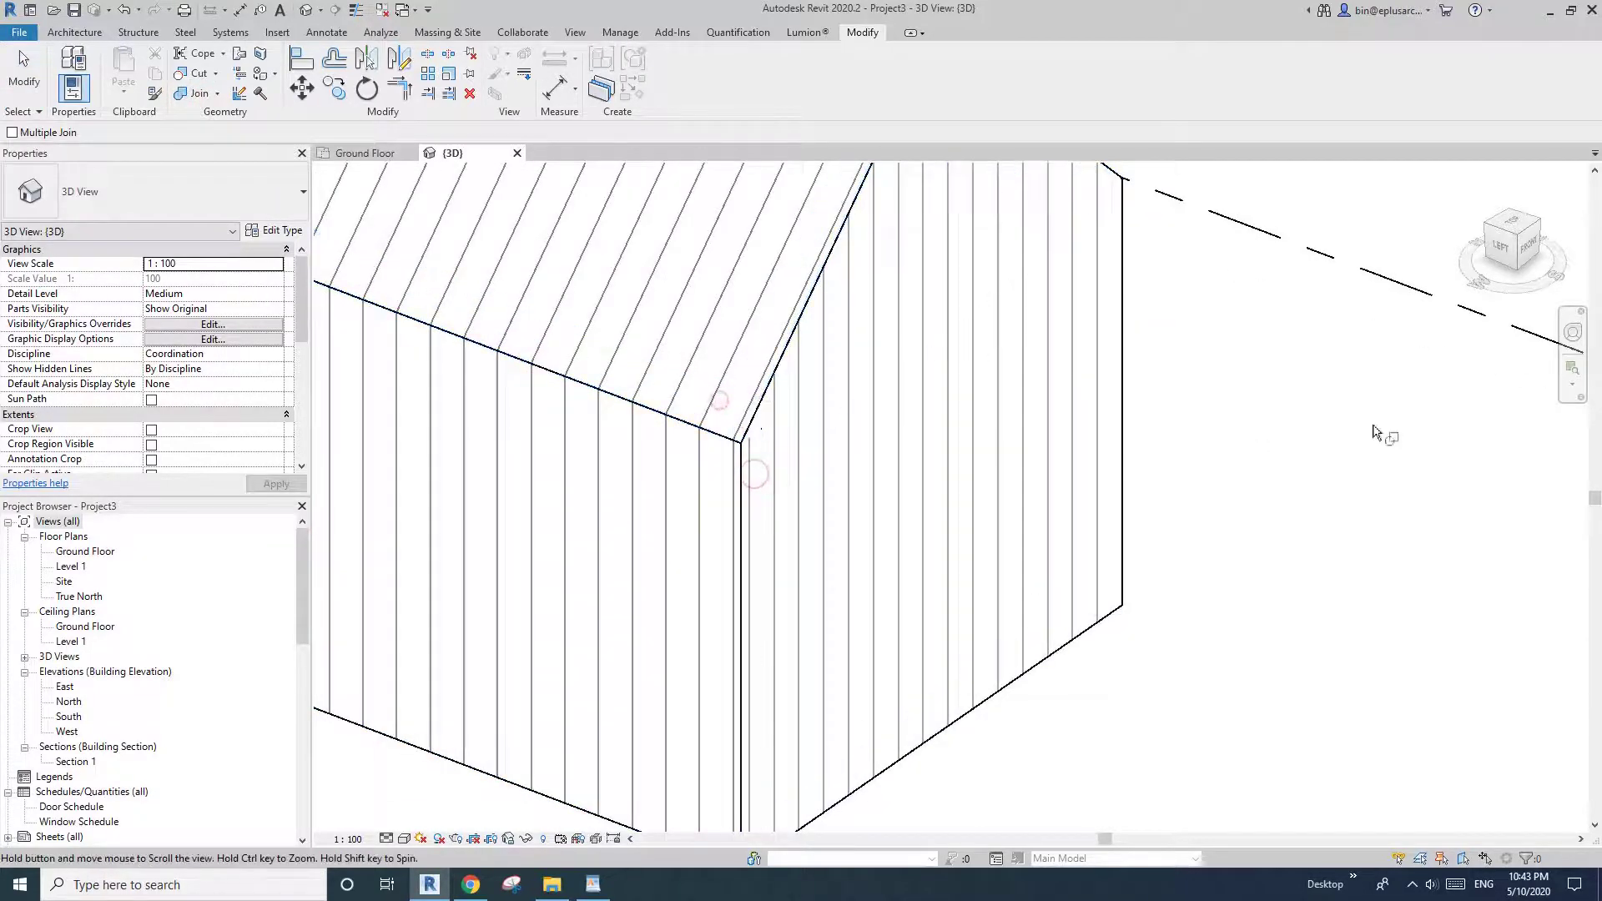
Step: Edit the rear gable wall's profile and add the roof's two outer sloping edges as sketch lines
scroll(1345, 432, down, 2)
shift+middle_drag(1338, 434, 543, 358)
scroll(543, 359, down, 3)
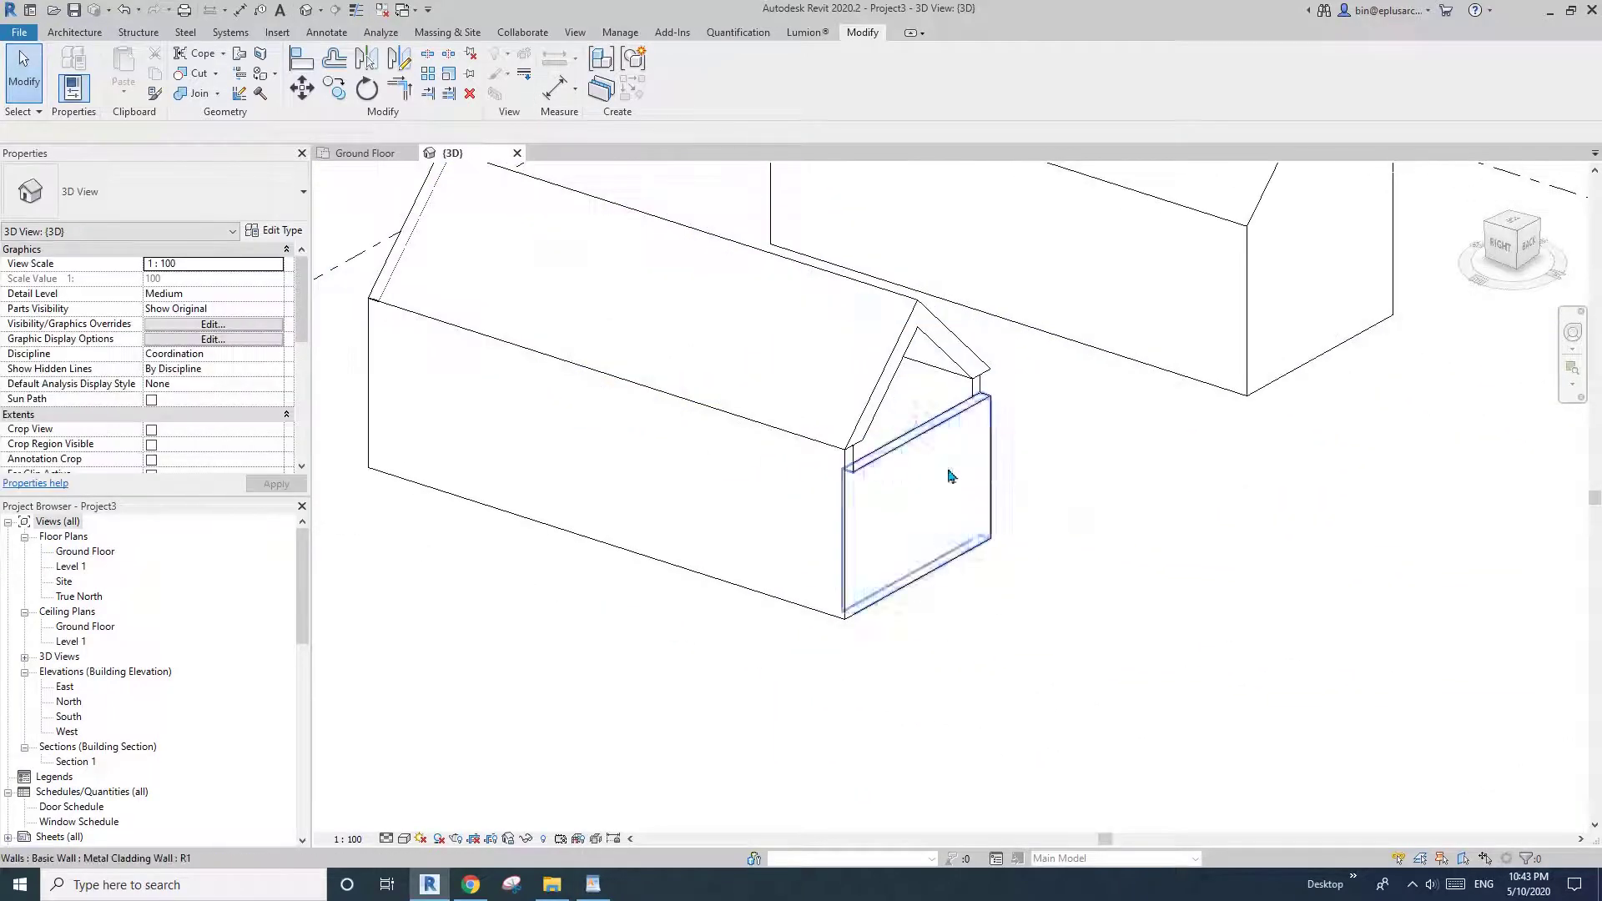
click(947, 473)
scroll(941, 485, up, 1)
mouse_move(939, 487)
shift+middle_down()
mouse_move(817, 517)
mouse_move(776, 501)
shift+middle_up()
click(672, 81)
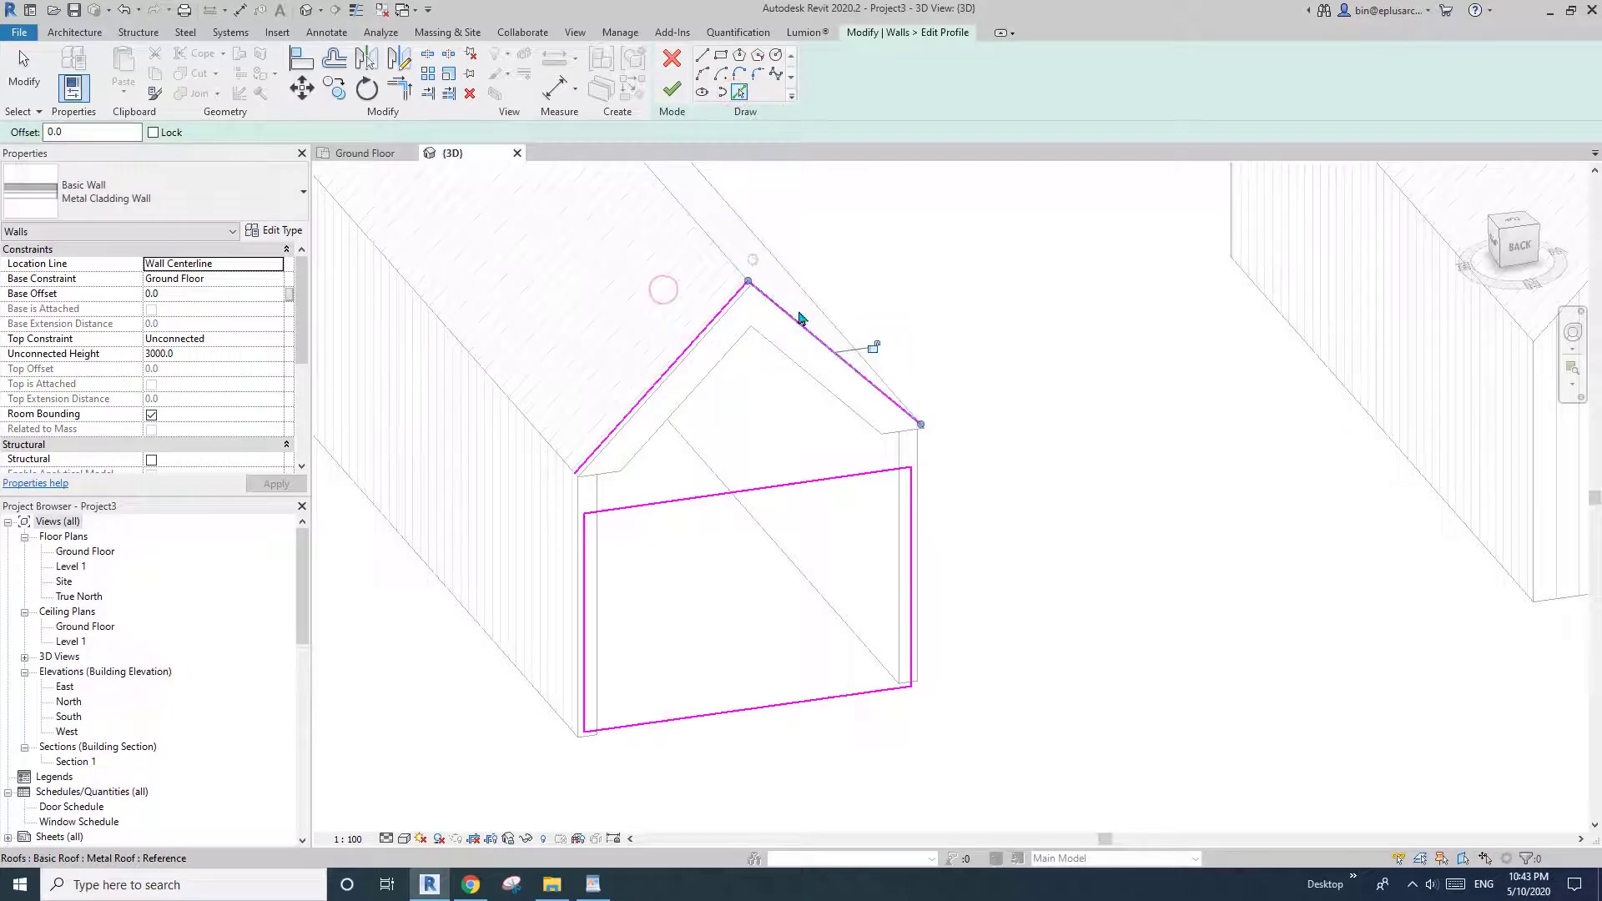
key(Escape)
Step: Move the rear profile's two sloping lines down 10 mm
middle_drag(719, 321, 719, 315)
click(751, 365)
text(10)
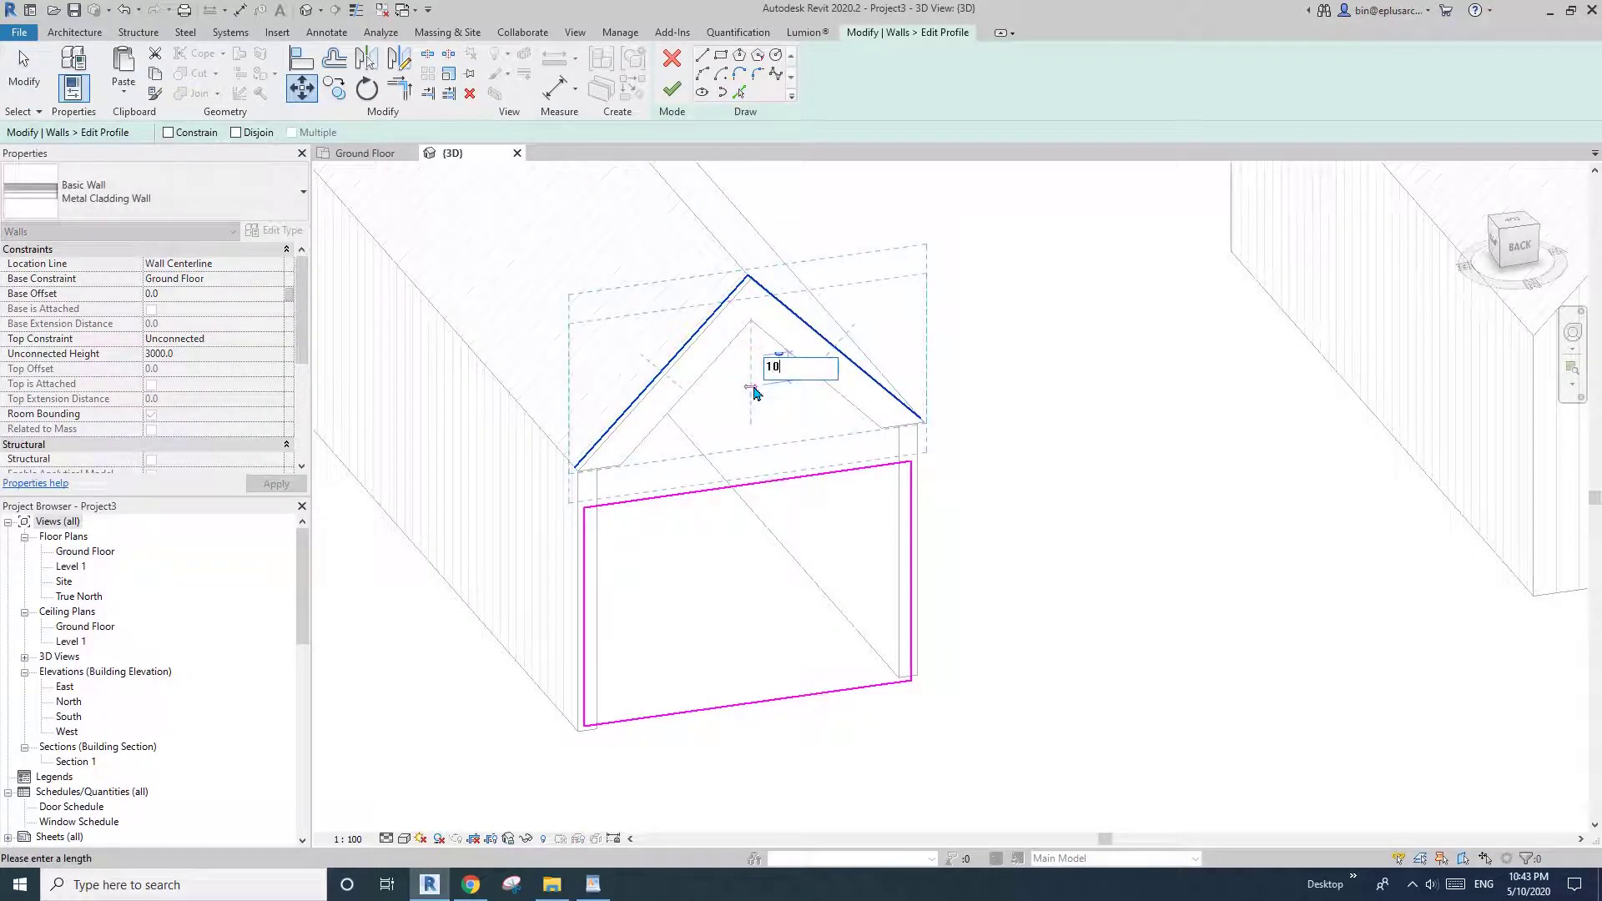
key(Return)
Step: Trim the rear profile's vertical sides to the sloping lines, delete the old horizontal top line, and finish the profile
click(930, 477)
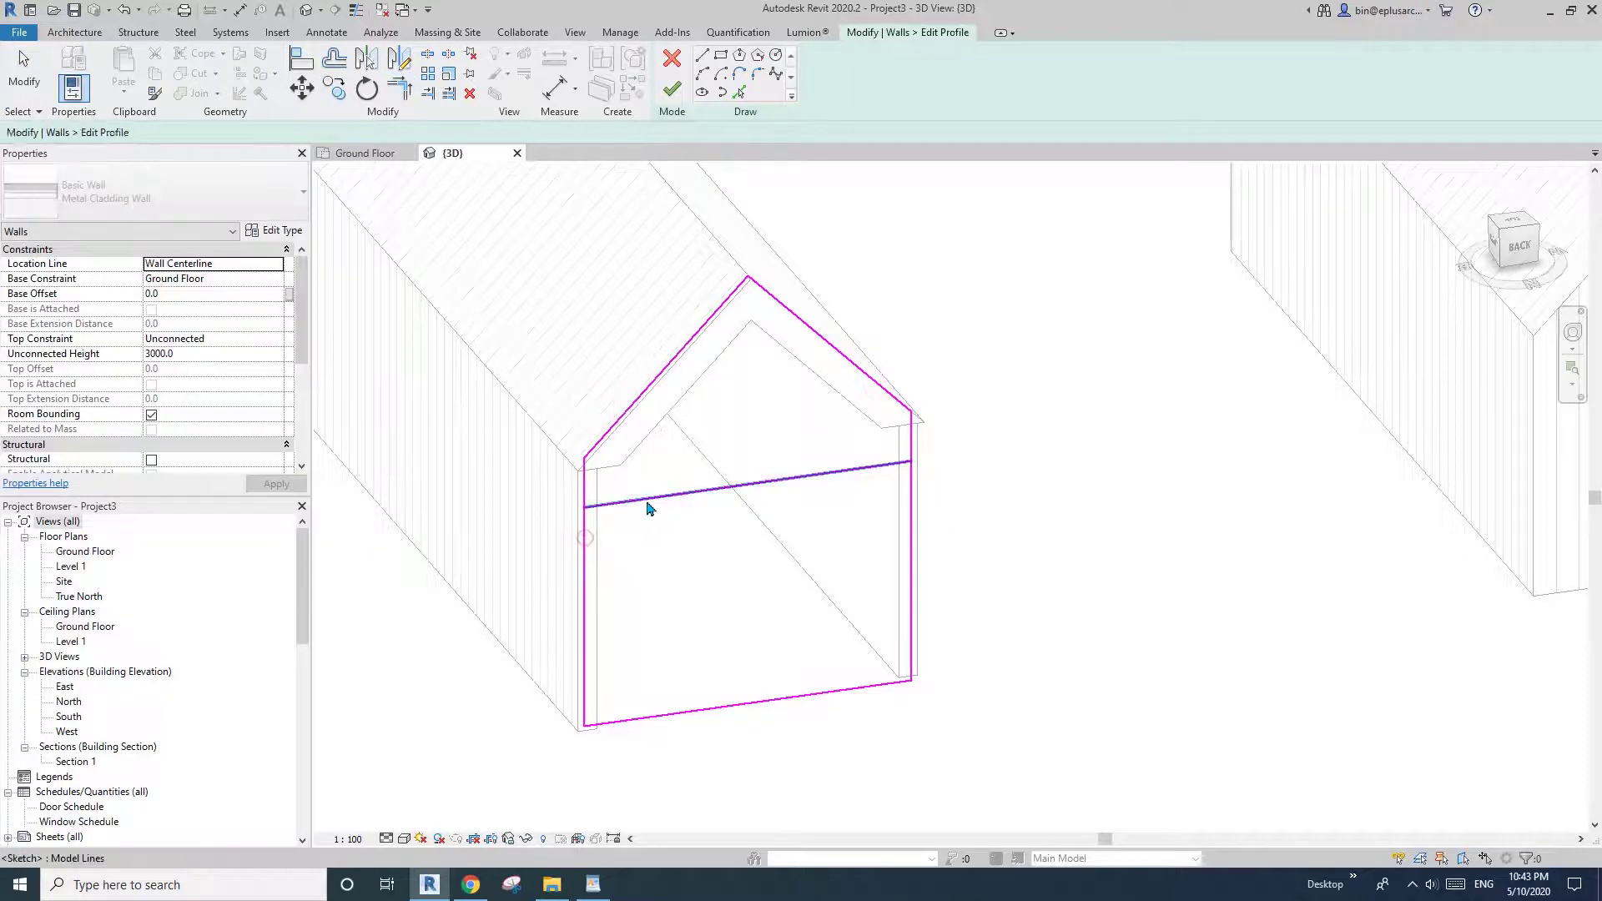
click(667, 100)
click(819, 232)
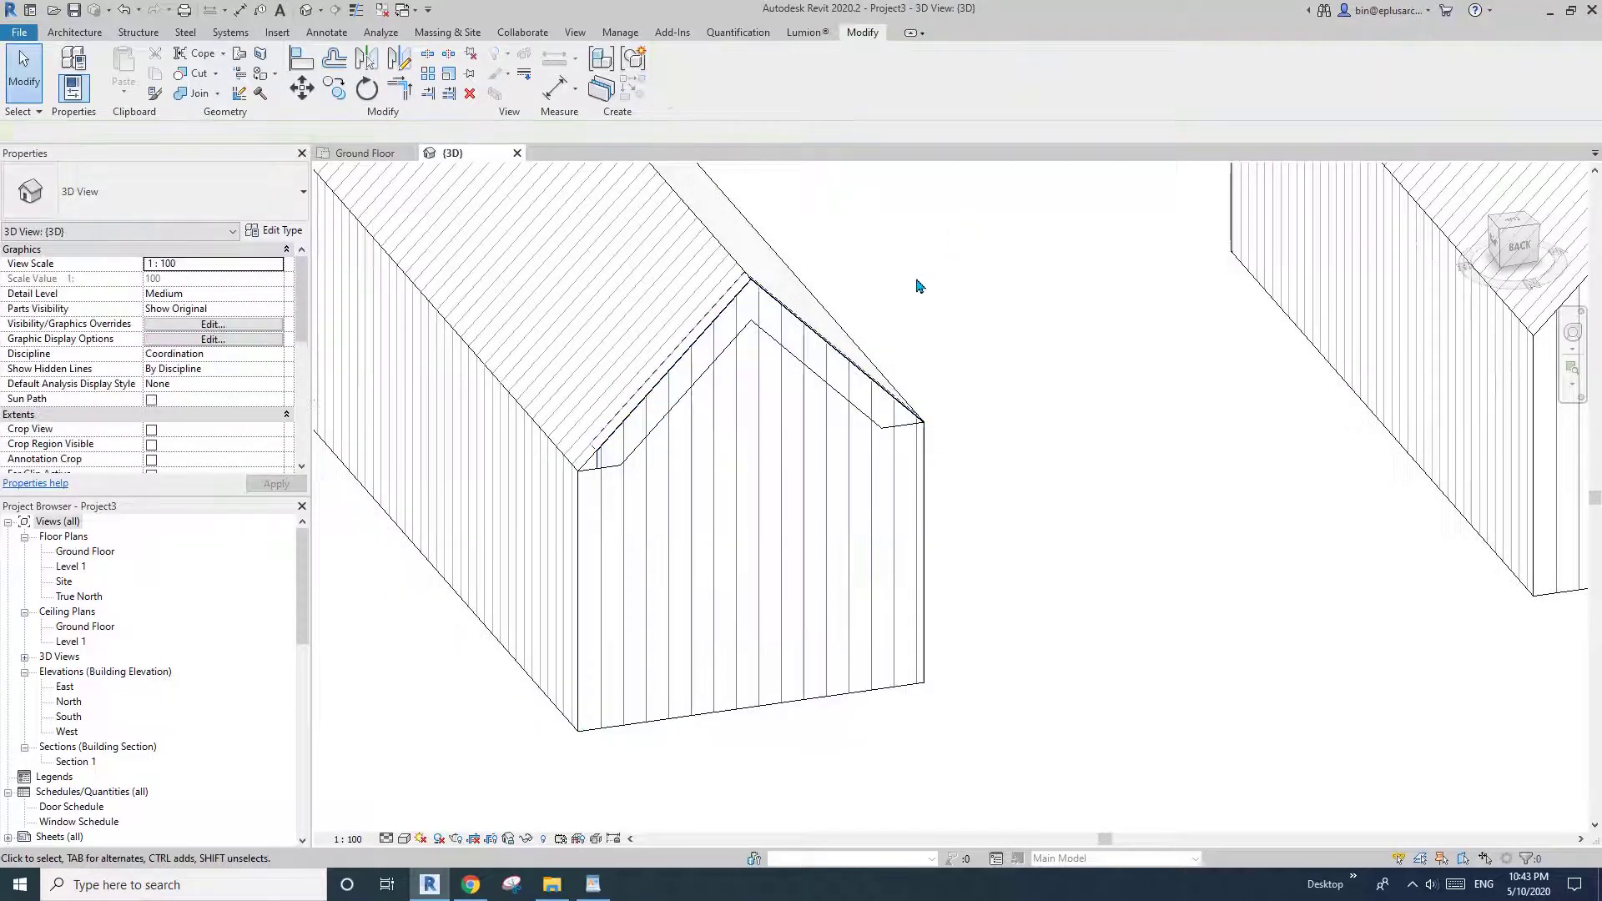
Step: Join the rear gable wall with the roof and switch their join order so the wall cuts the roof
click(711, 428)
click(615, 317)
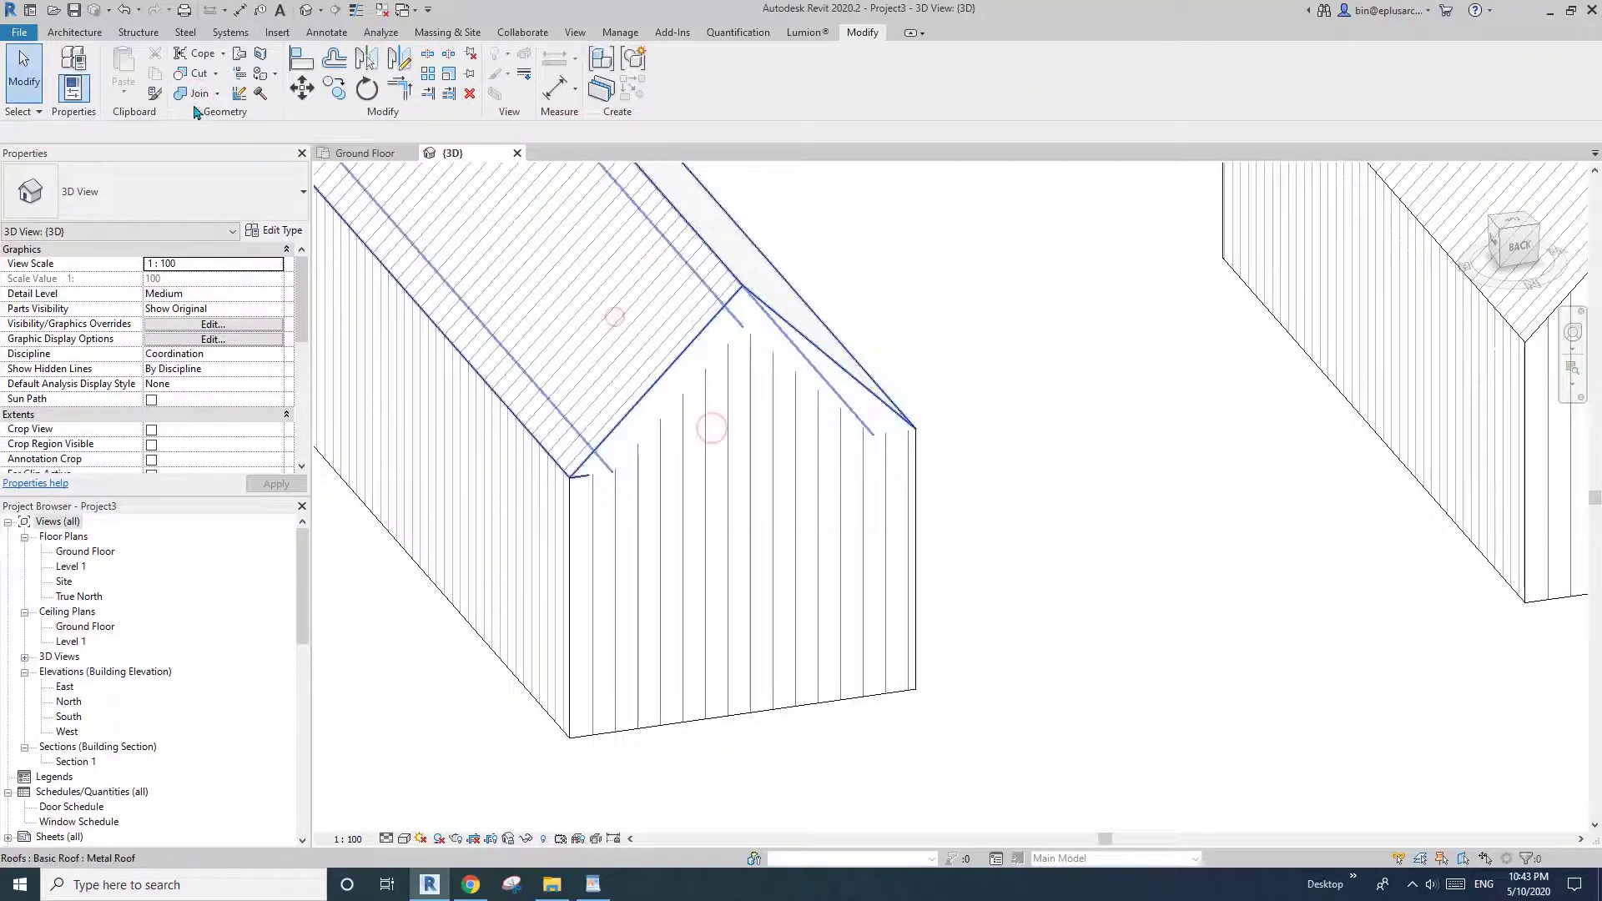
click(218, 96)
click(215, 186)
click(705, 432)
click(604, 300)
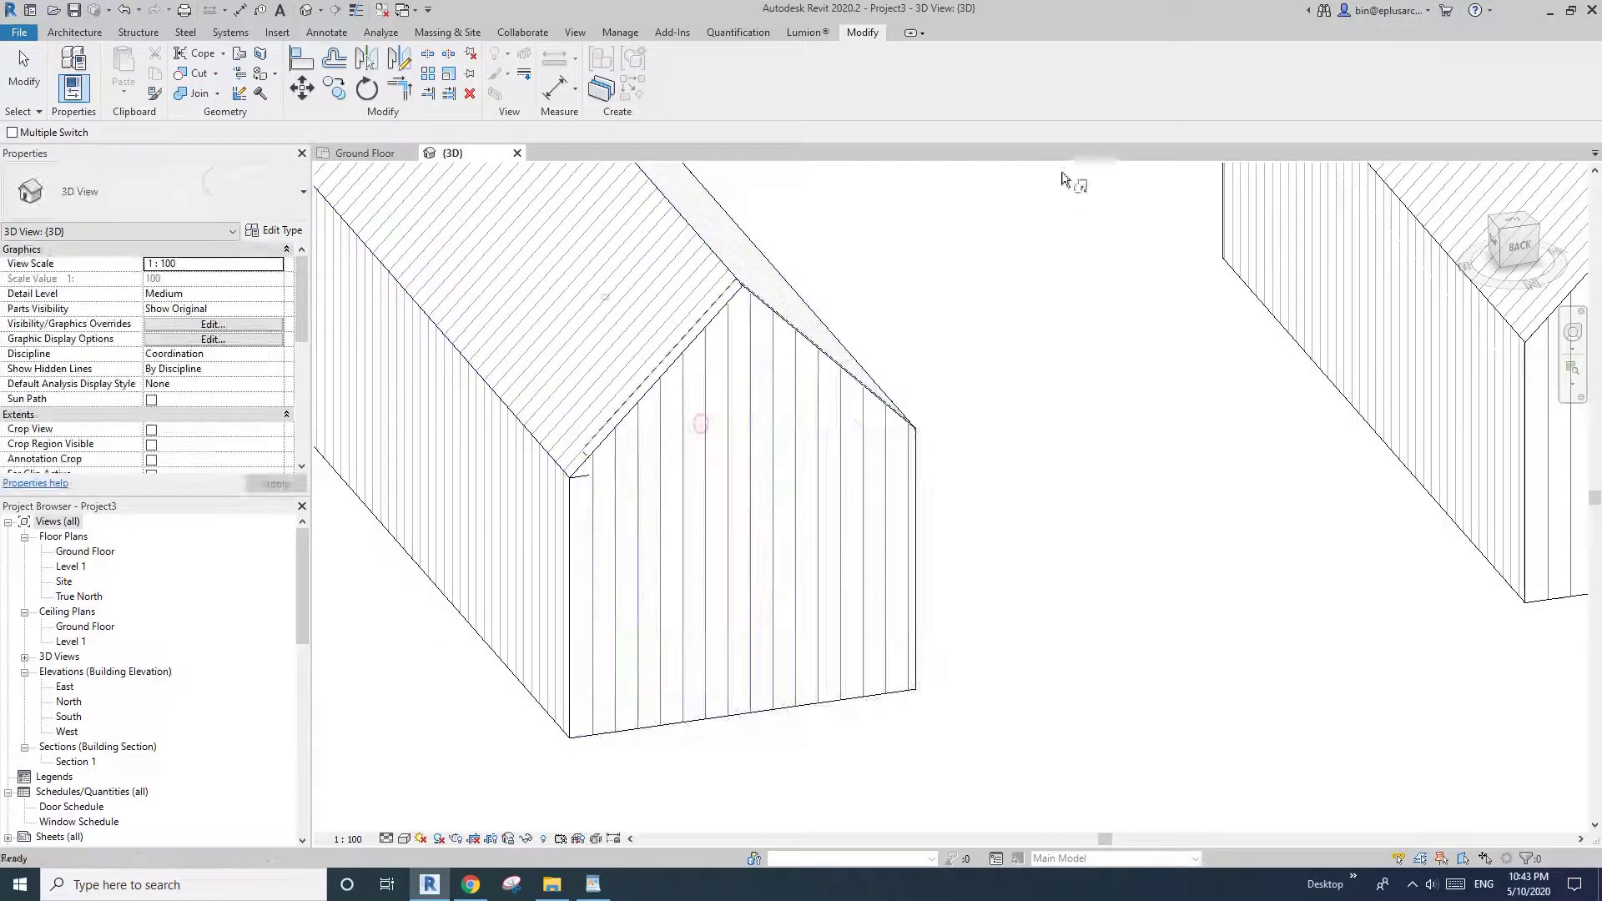
key(Escape)
Step: Join the rear gable wall's geometry with the adjoining side wall
scroll(1071, 233, down, 1)
shift+middle_drag(1087, 311, 1084, 322)
click(193, 93)
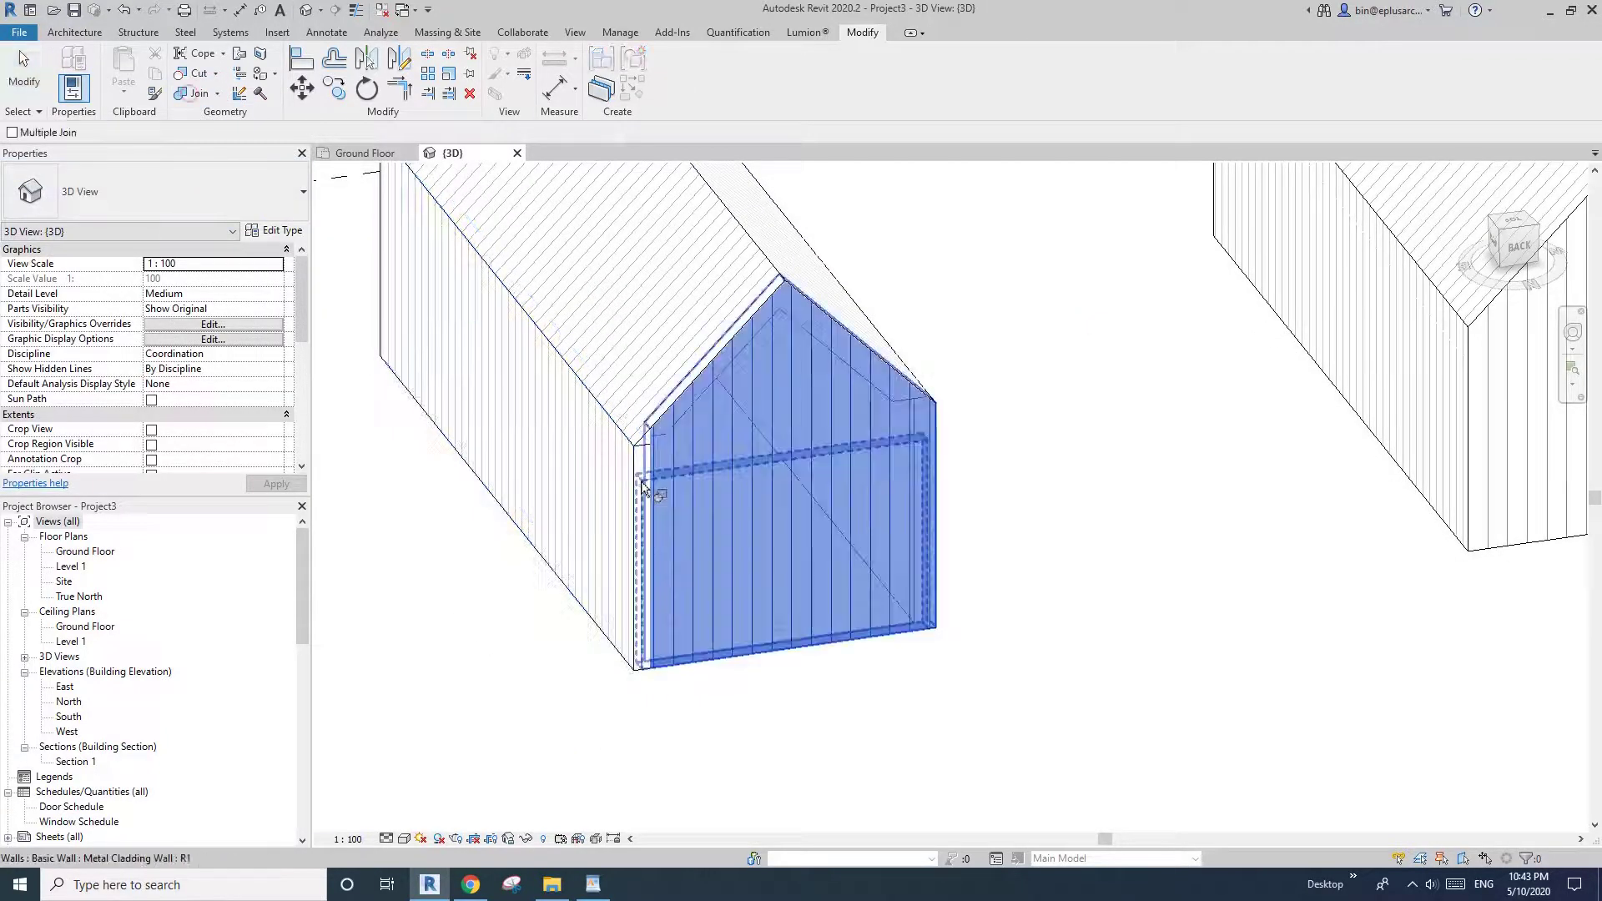
key(Escape)
Step: Move the neighbouring building's side walls and rear gable wall outward, making the building about 6700 mm wide
scroll(1023, 353, down, 2)
shift+middle_drag(1023, 353, 1037, 415)
scroll(1001, 472, up, 2)
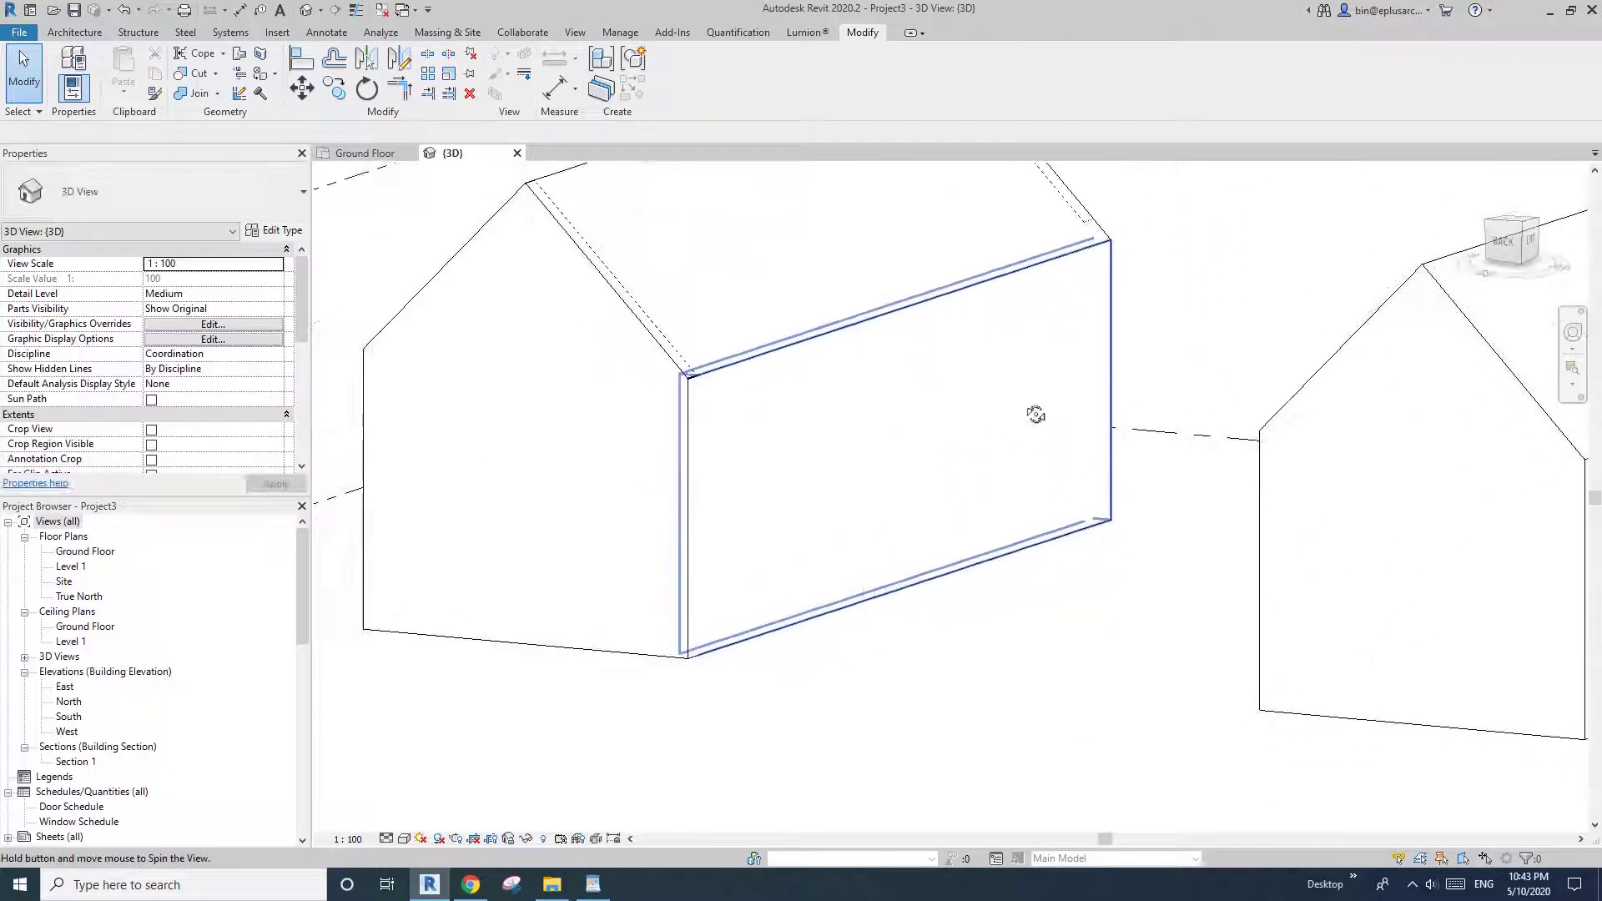
scroll(1254, 547, down, 2)
middle_drag(1255, 547, 995, 447)
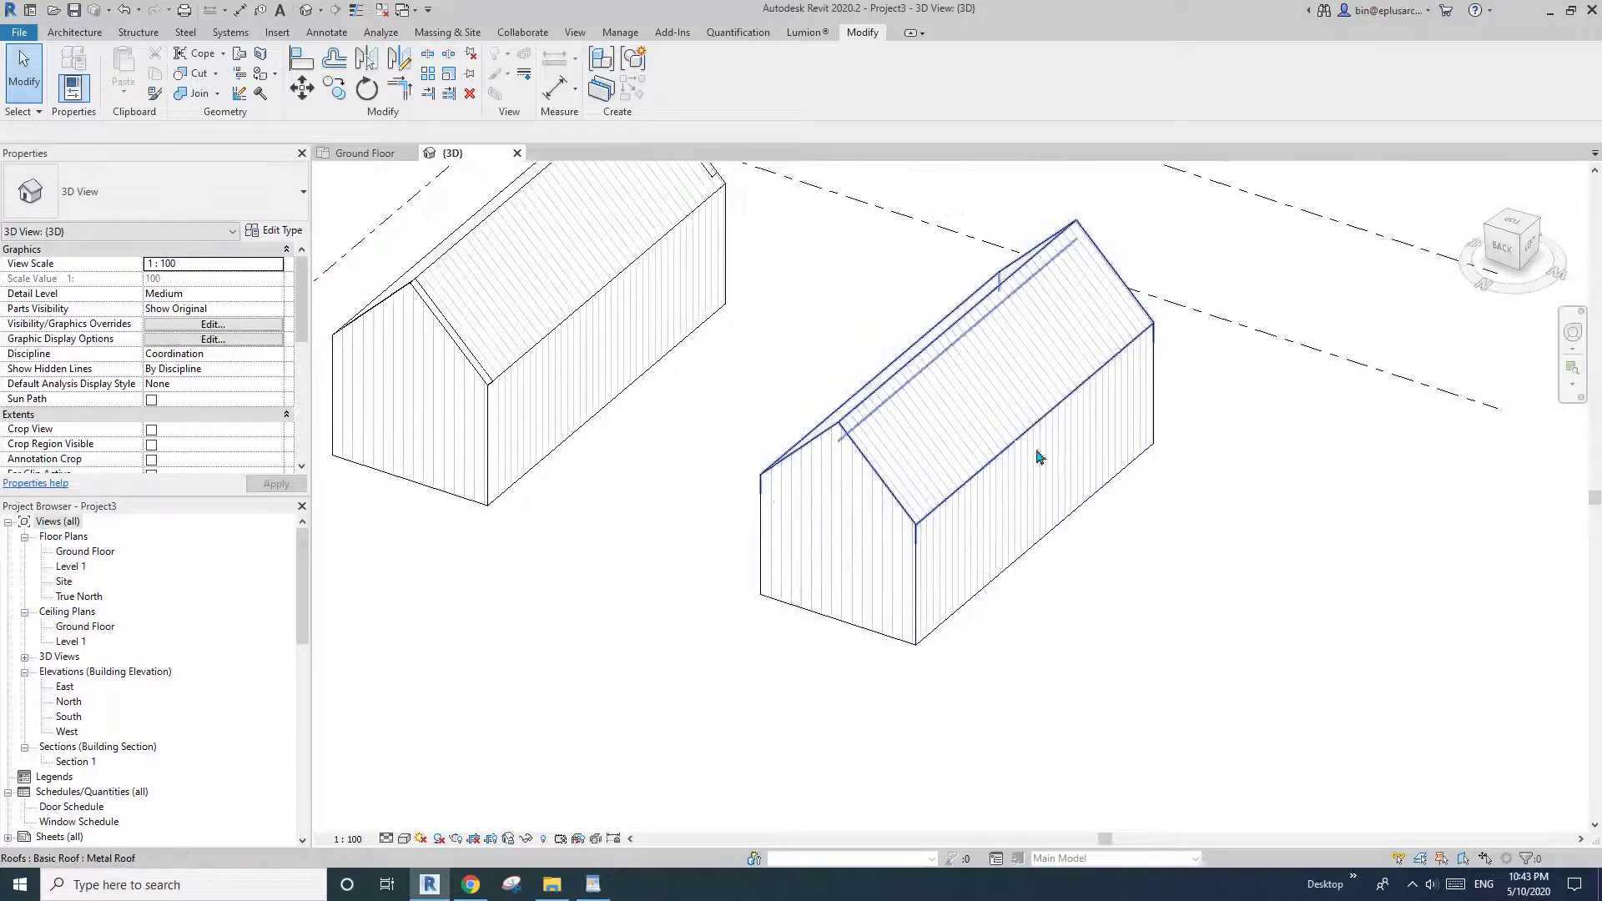
drag(1012, 519, 1072, 551)
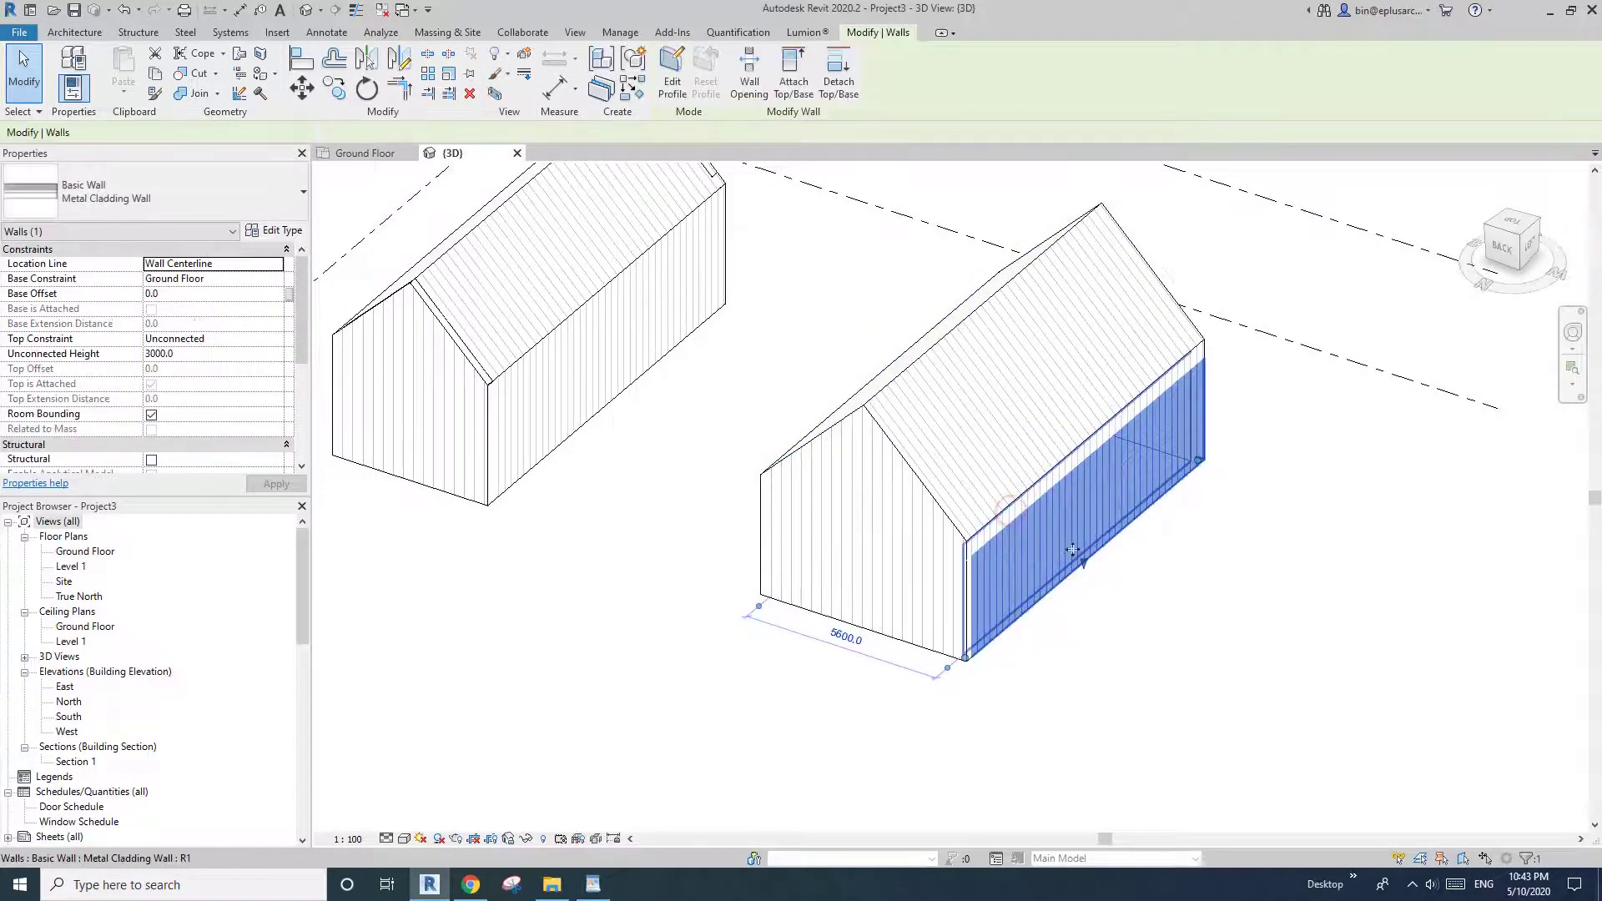
shift+middle_drag(1058, 581, 905, 619)
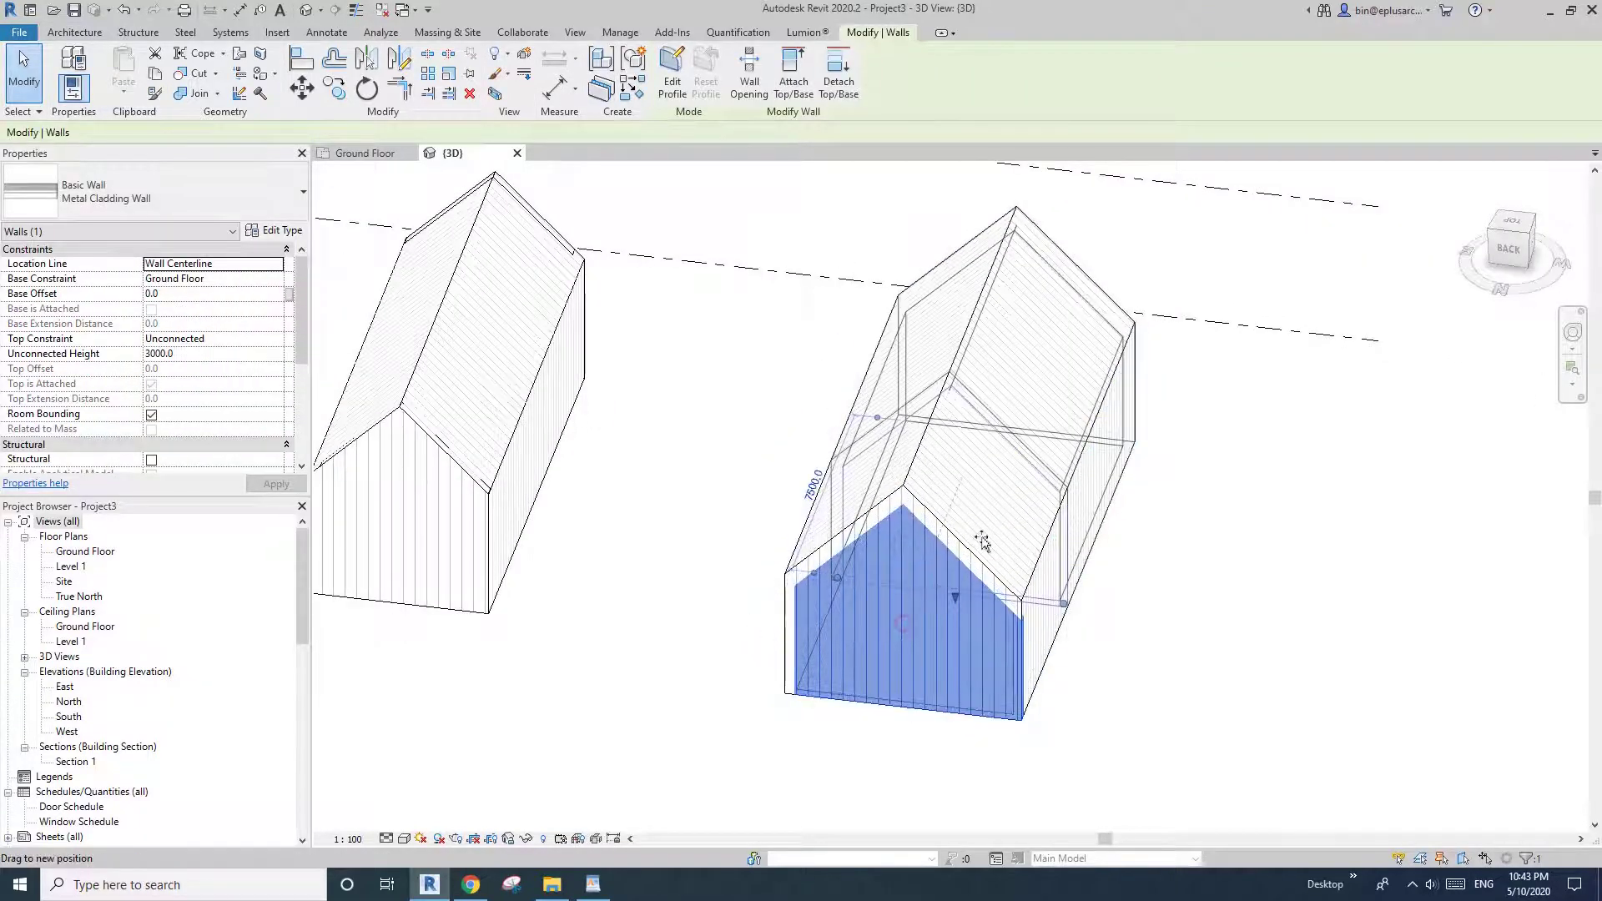
drag(983, 540, 985, 538)
shift+middle_drag(984, 538, 1098, 544)
drag(789, 491, 766, 499)
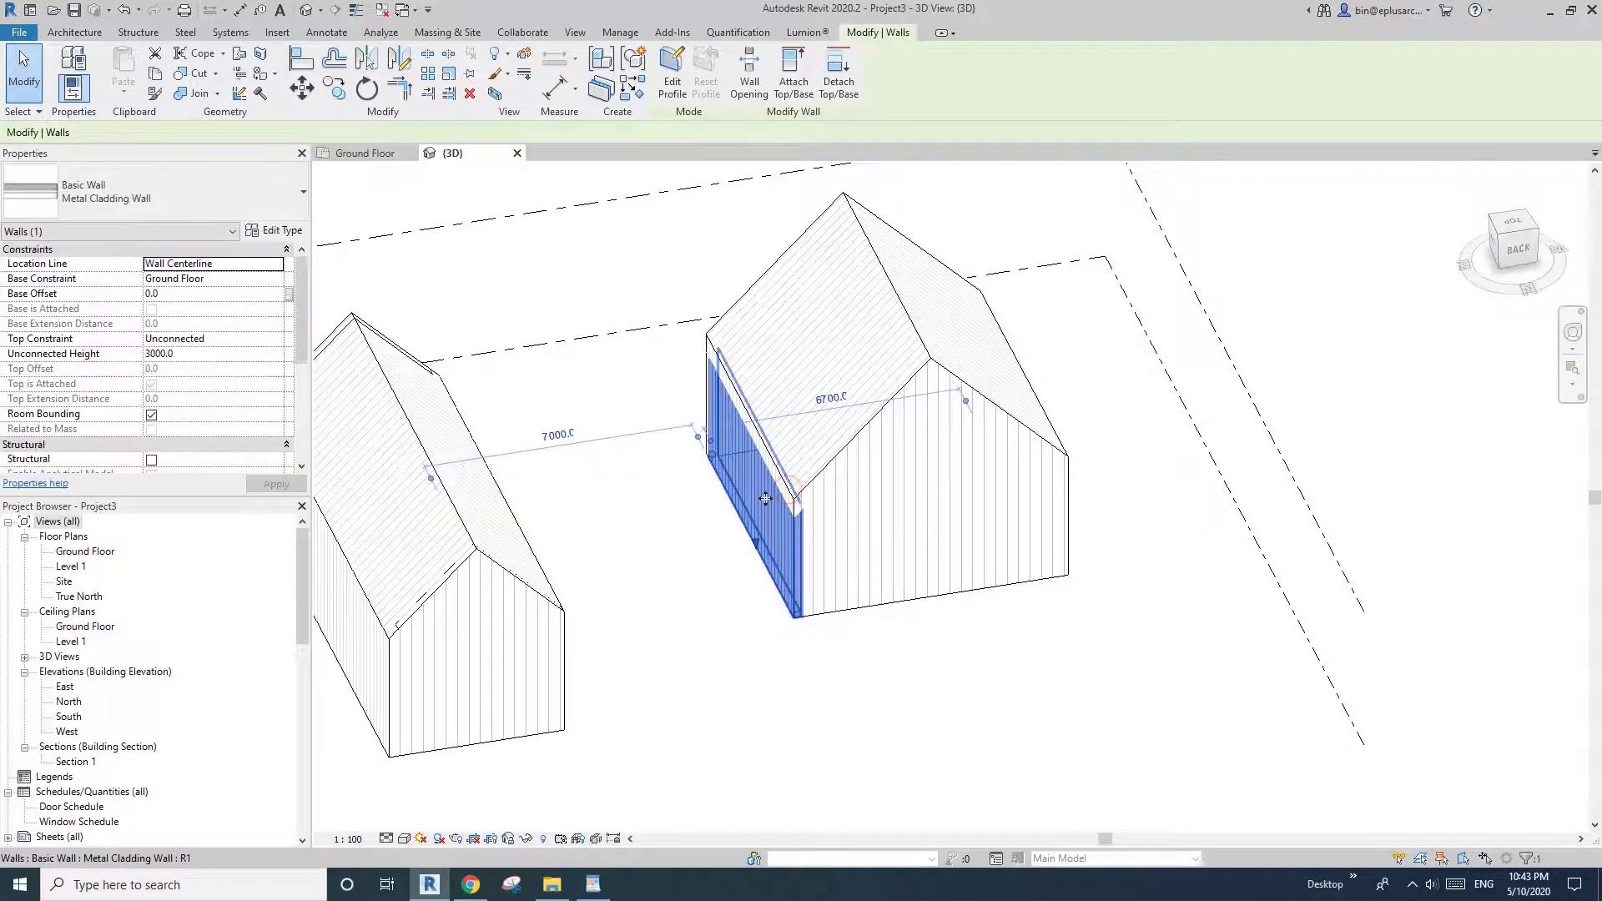
shift+middle_drag(970, 491, 702, 493)
Step: Try moving the second copy's side wall outward, and undo the change
scroll(766, 450, up, 2)
key(Escape)
shift+middle_drag(823, 486, 824, 475)
drag(667, 525, 781, 442)
shift+middle_drag(813, 501, 963, 625)
drag(855, 587, 927, 603)
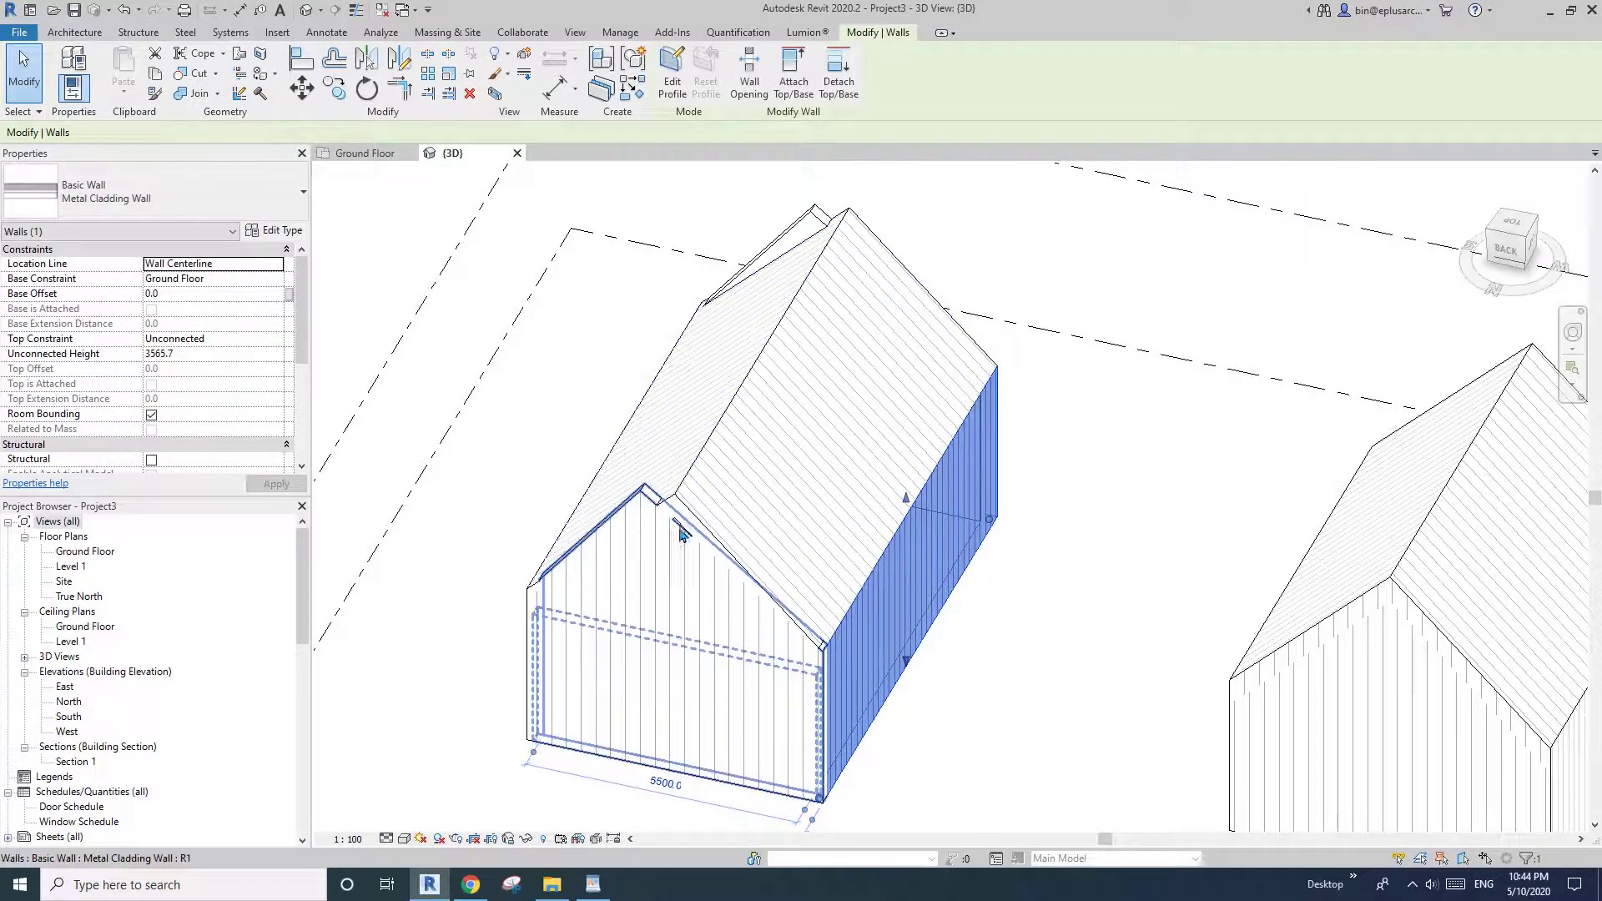
middle_drag(680, 534, 697, 442)
key(Escape)
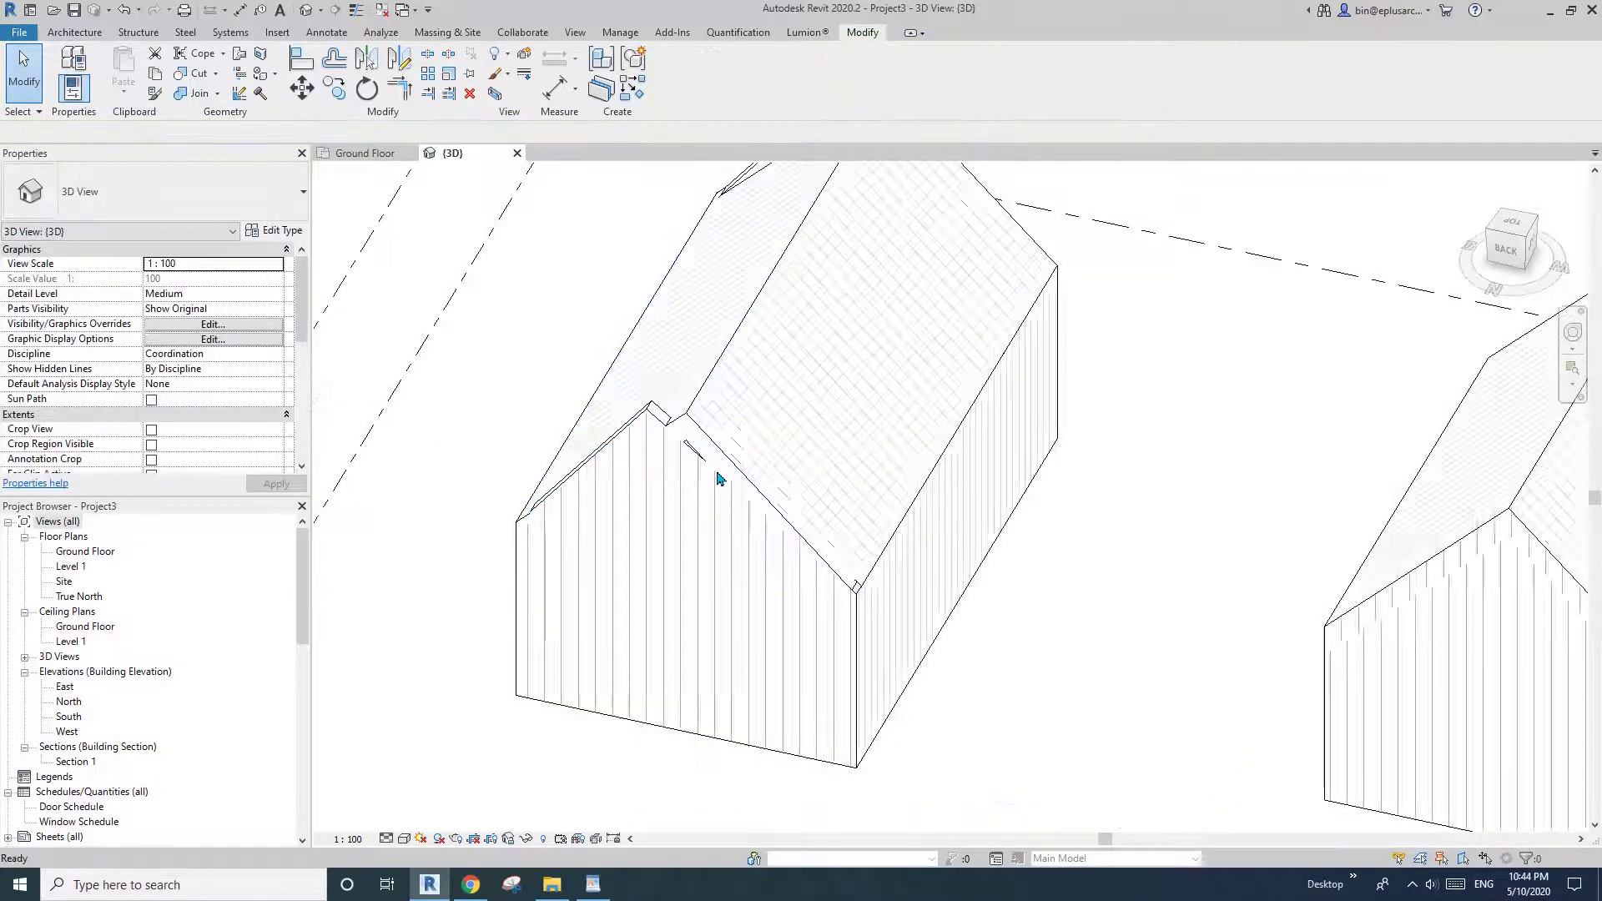
scroll(750, 450, down, 2)
scroll(745, 427, up, 2)
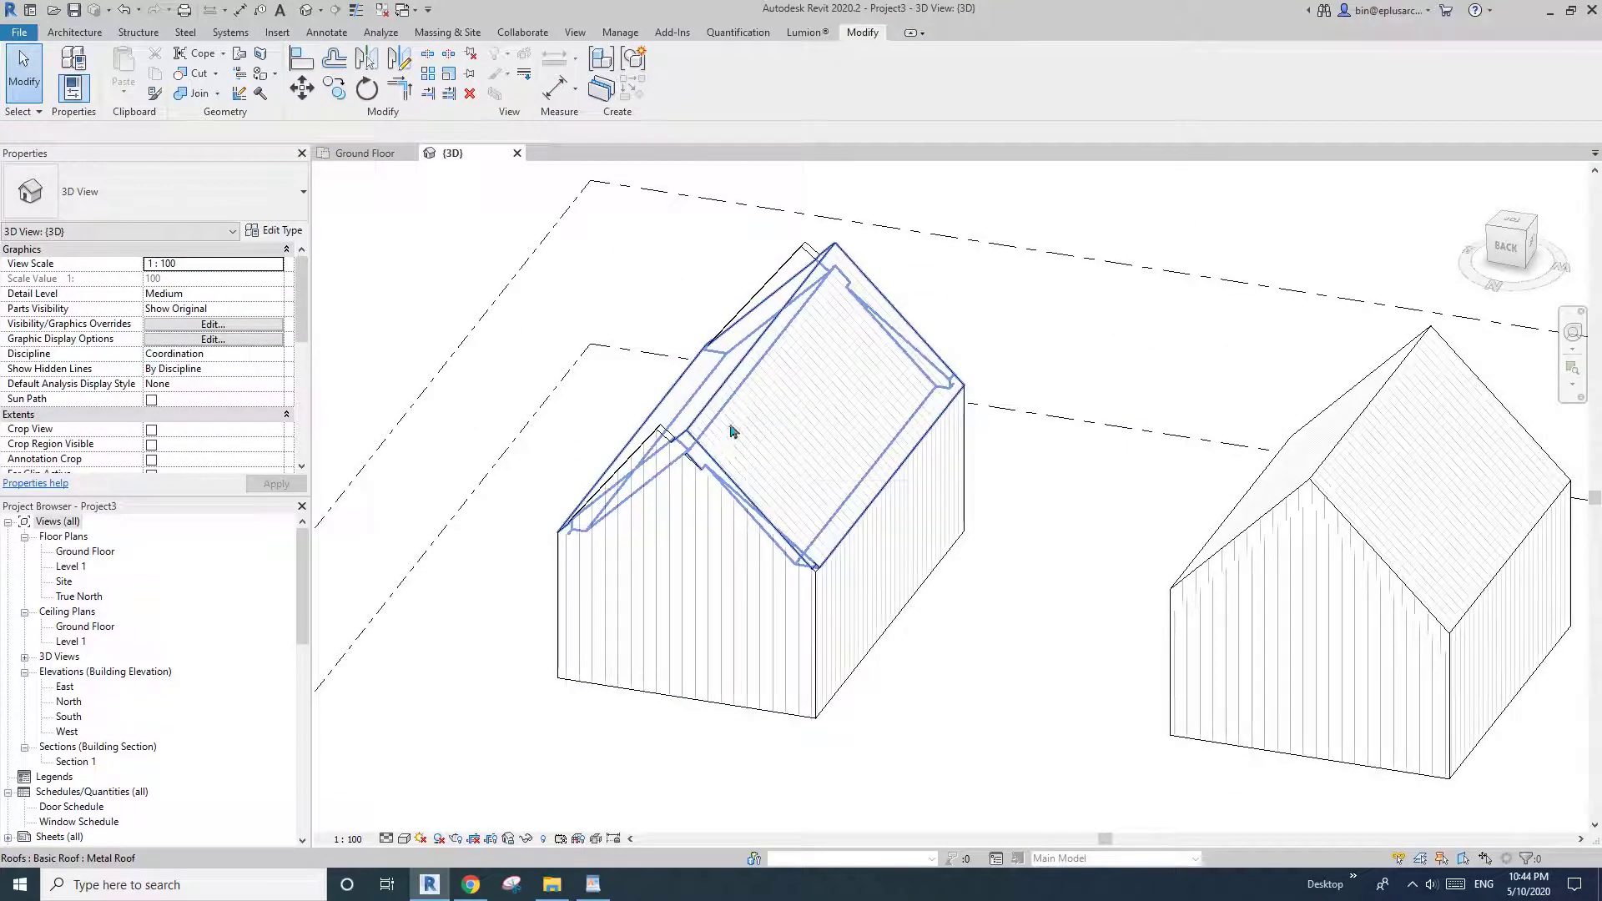
scroll(718, 450, up, 1)
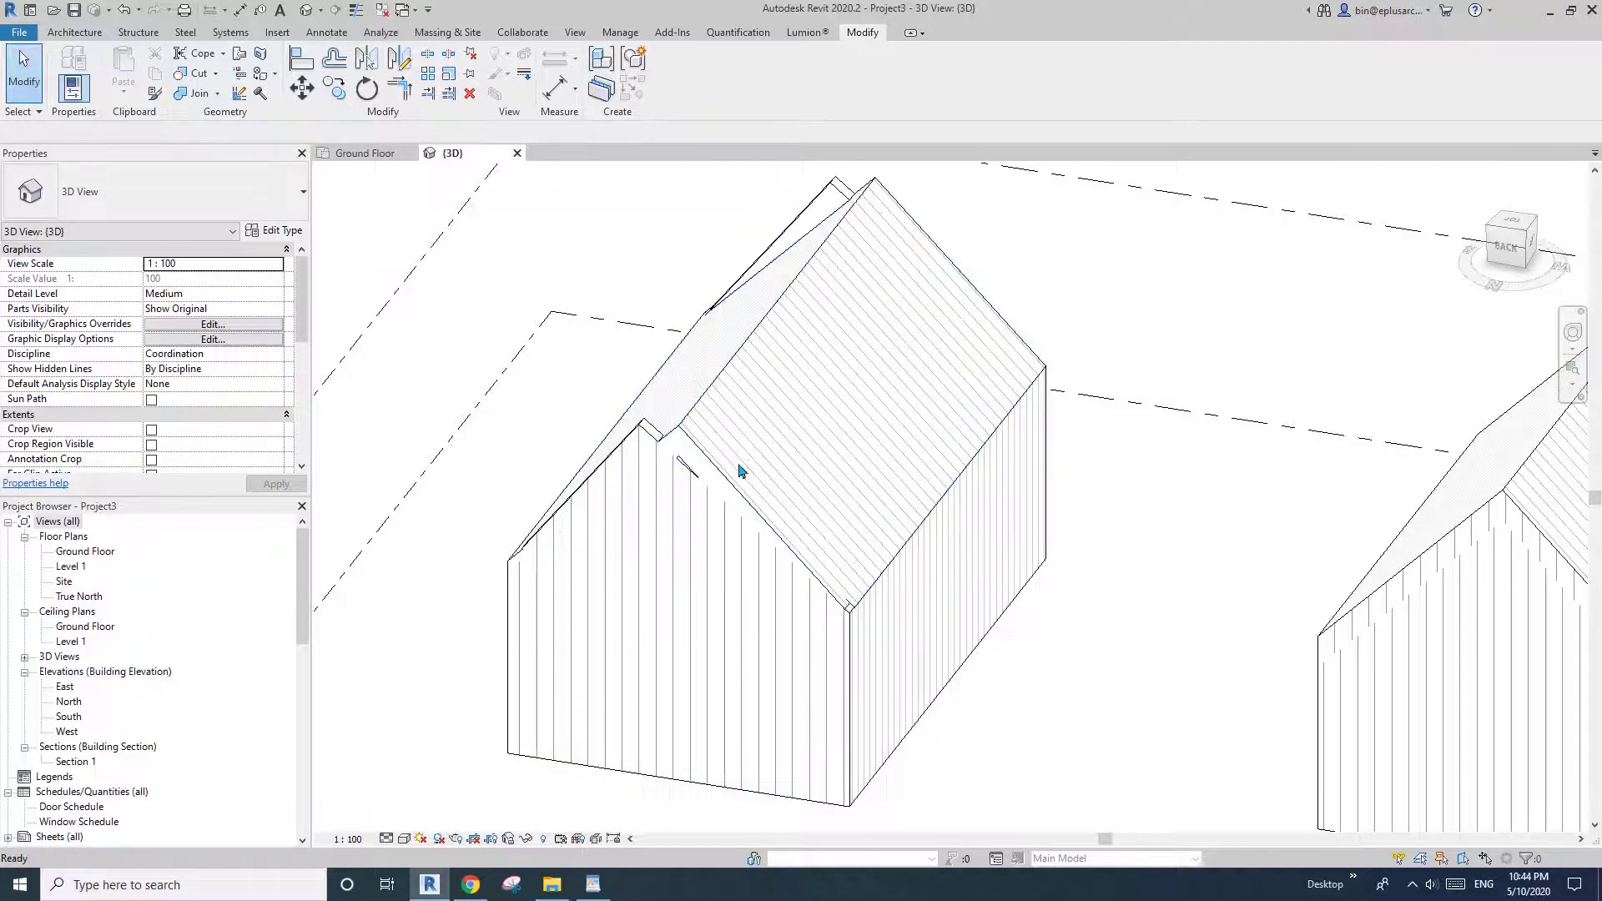
scroll(747, 471, down, 2)
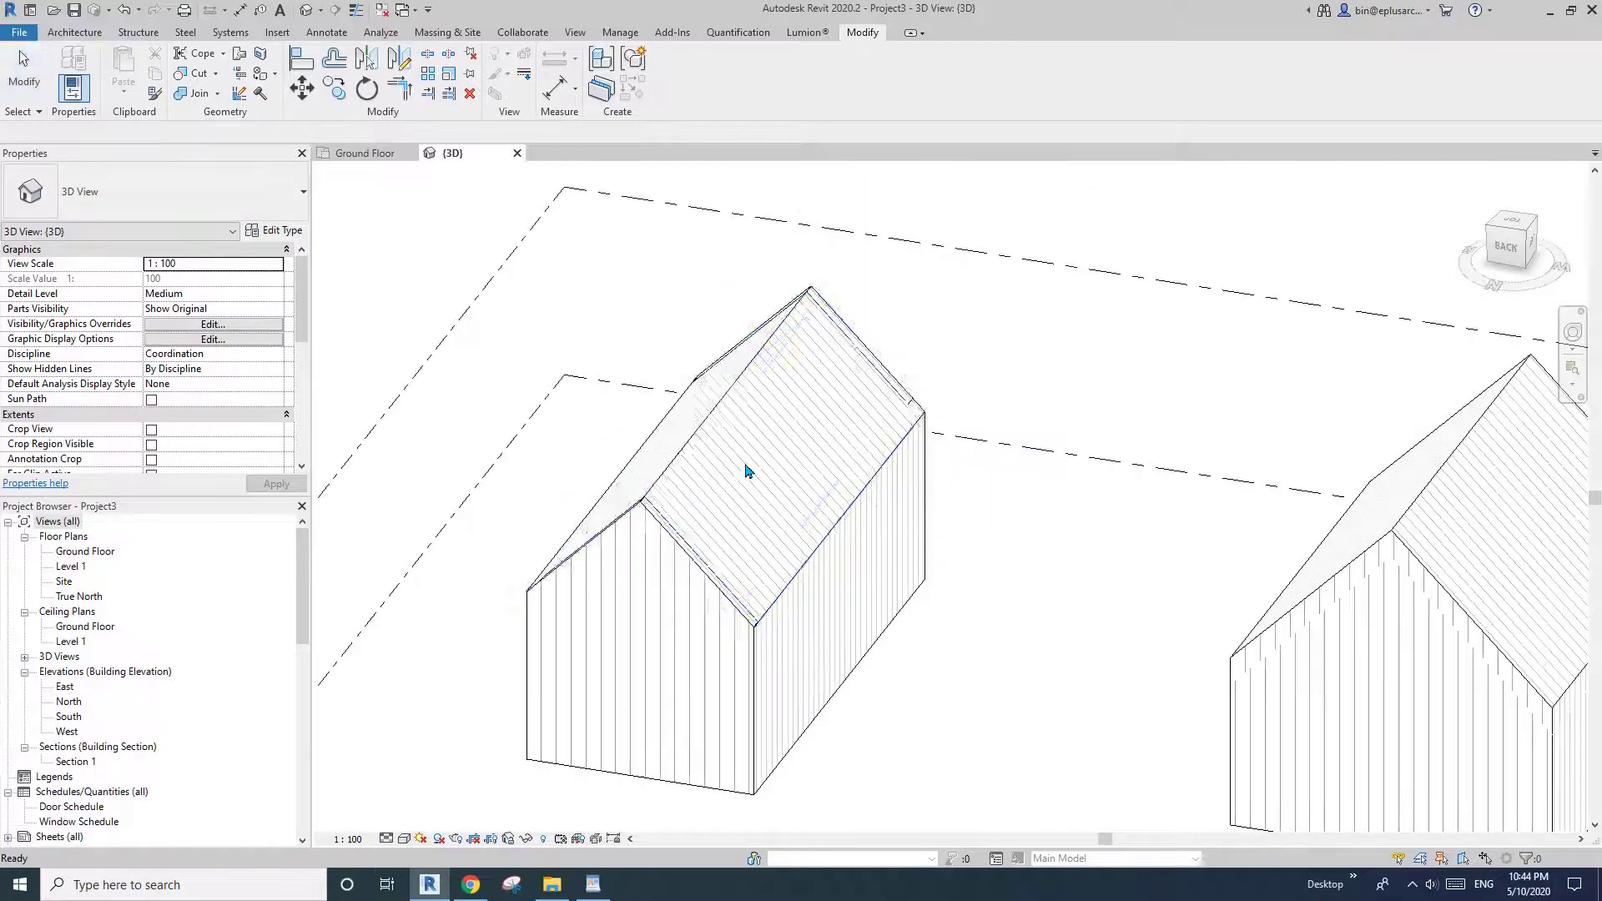
Step: Open the second copy's rear gable wall profile for editing, viewed straight from the back with thin lines on
click(665, 615)
click(672, 67)
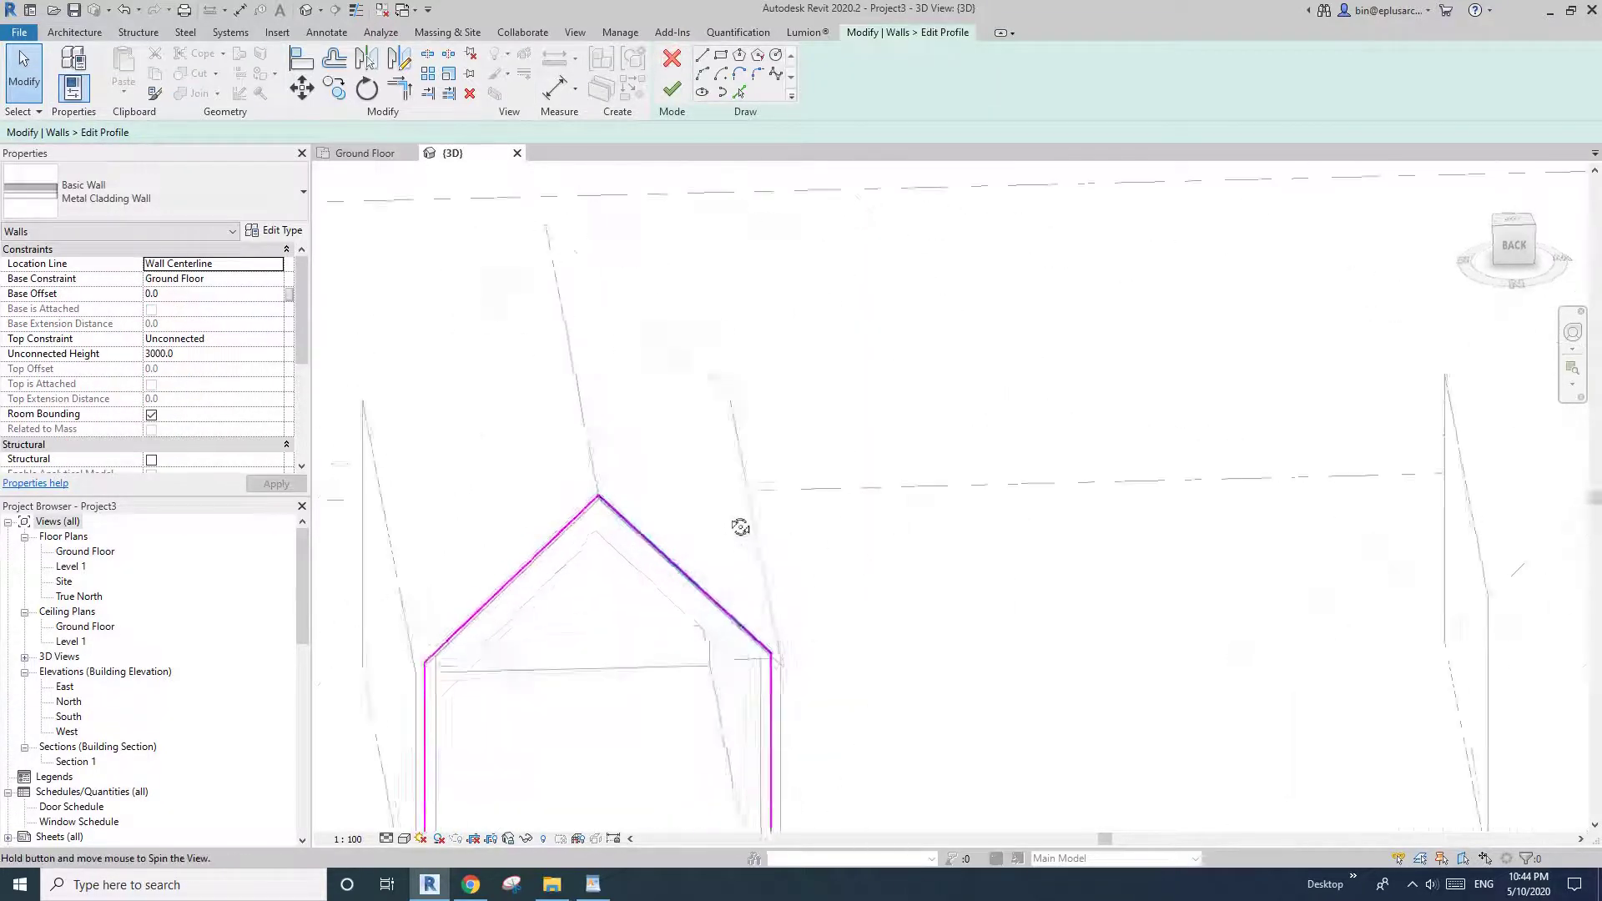
scroll(716, 469, up, 5)
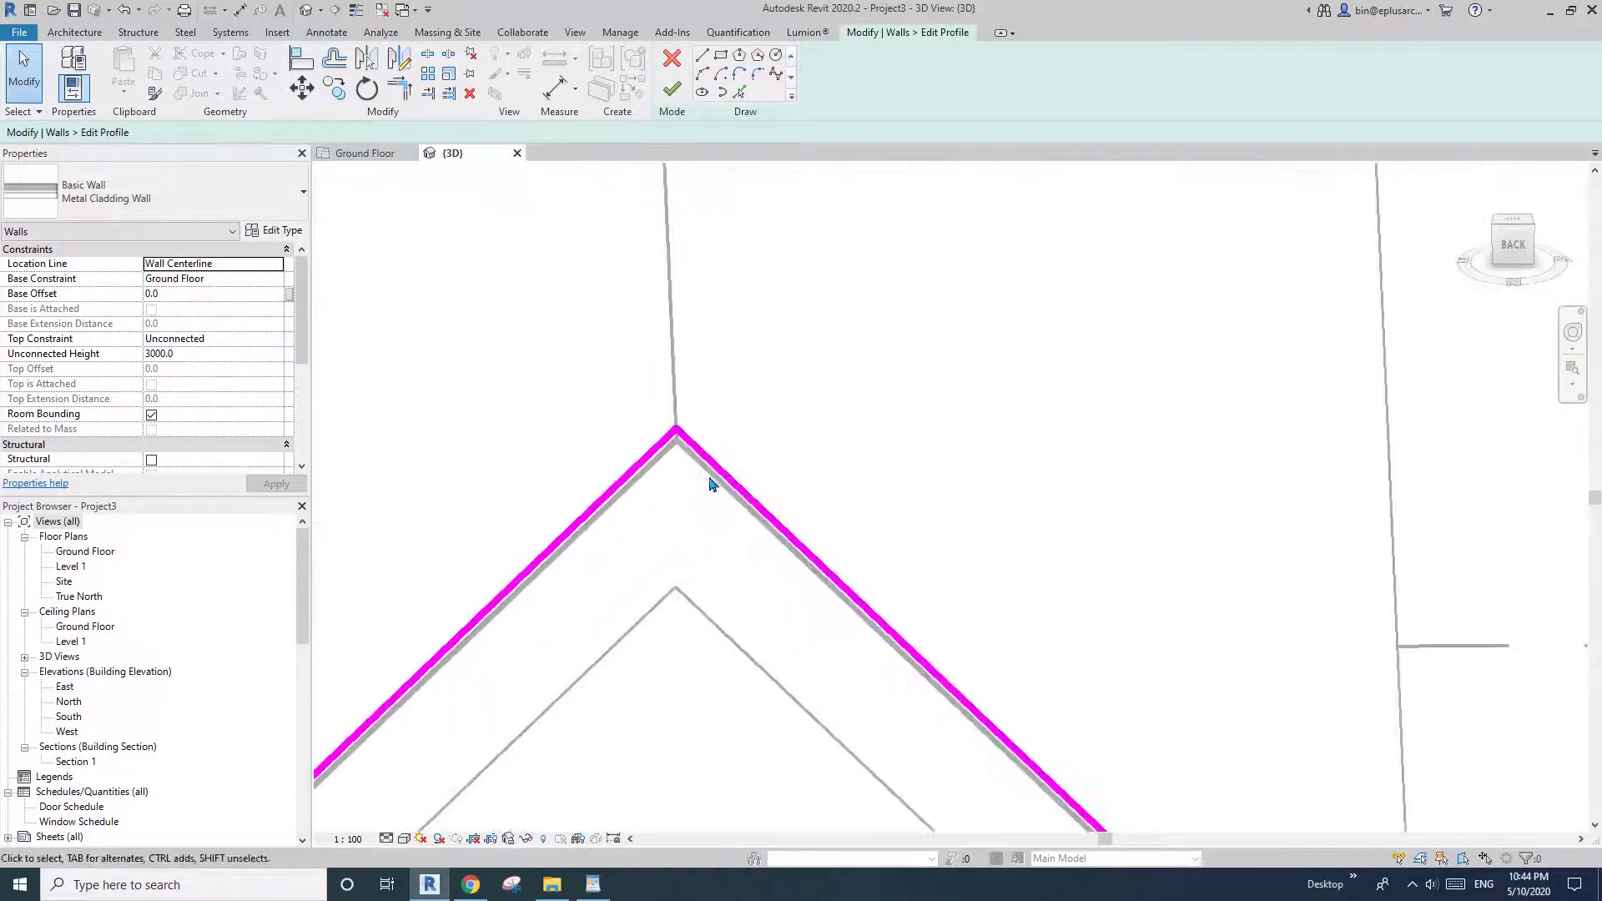
scroll(715, 480, down, 5)
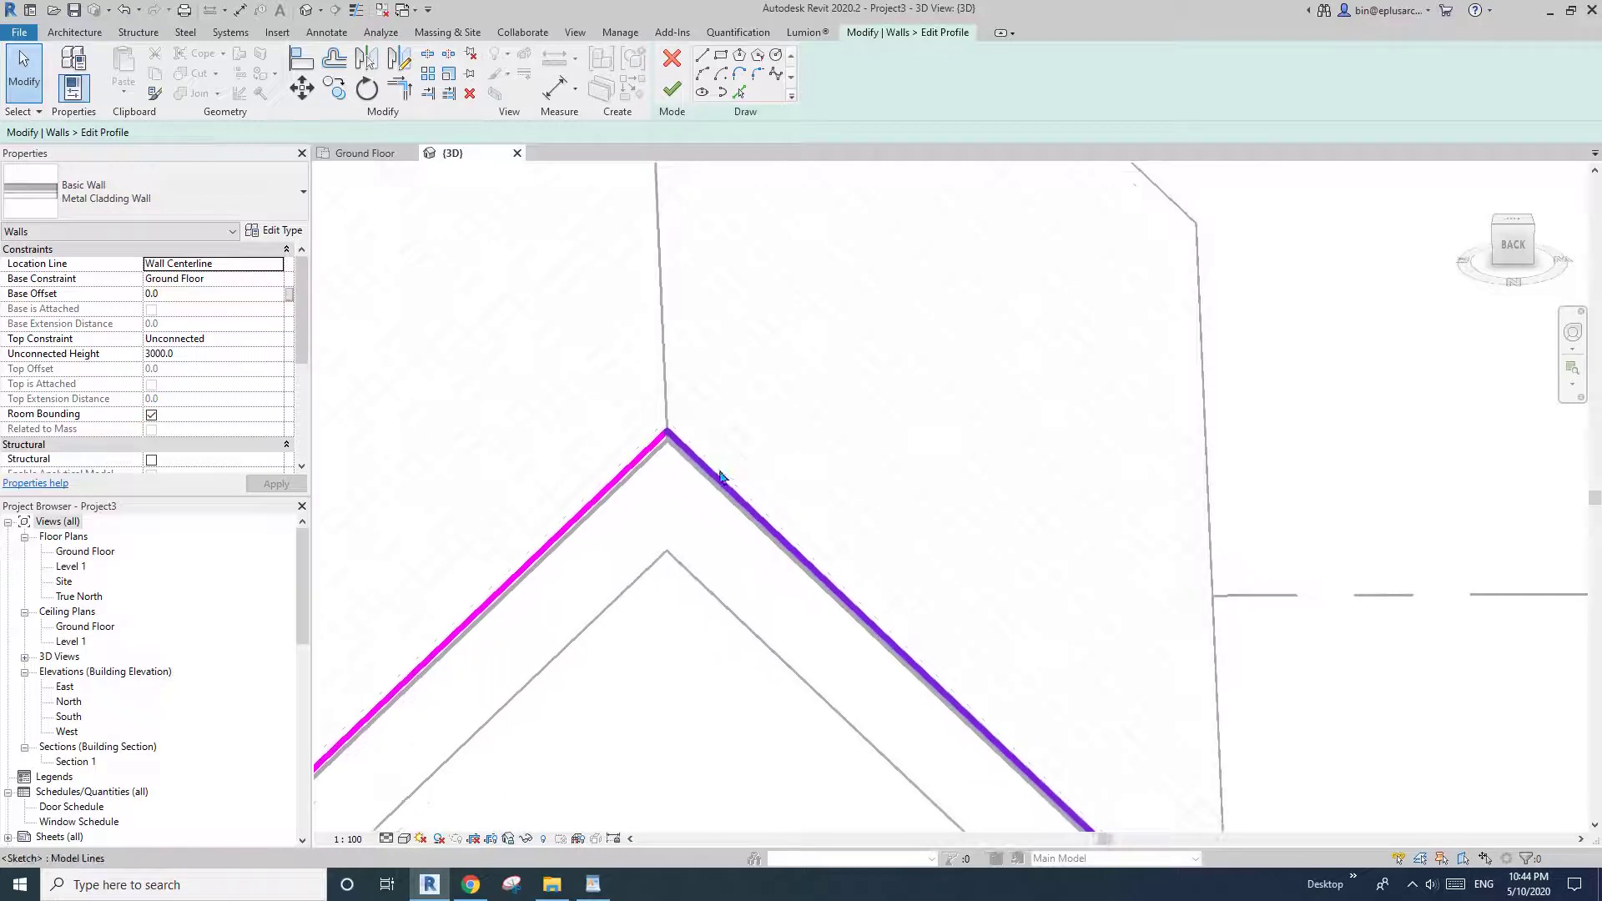
click(1514, 248)
scroll(876, 466, up, 5)
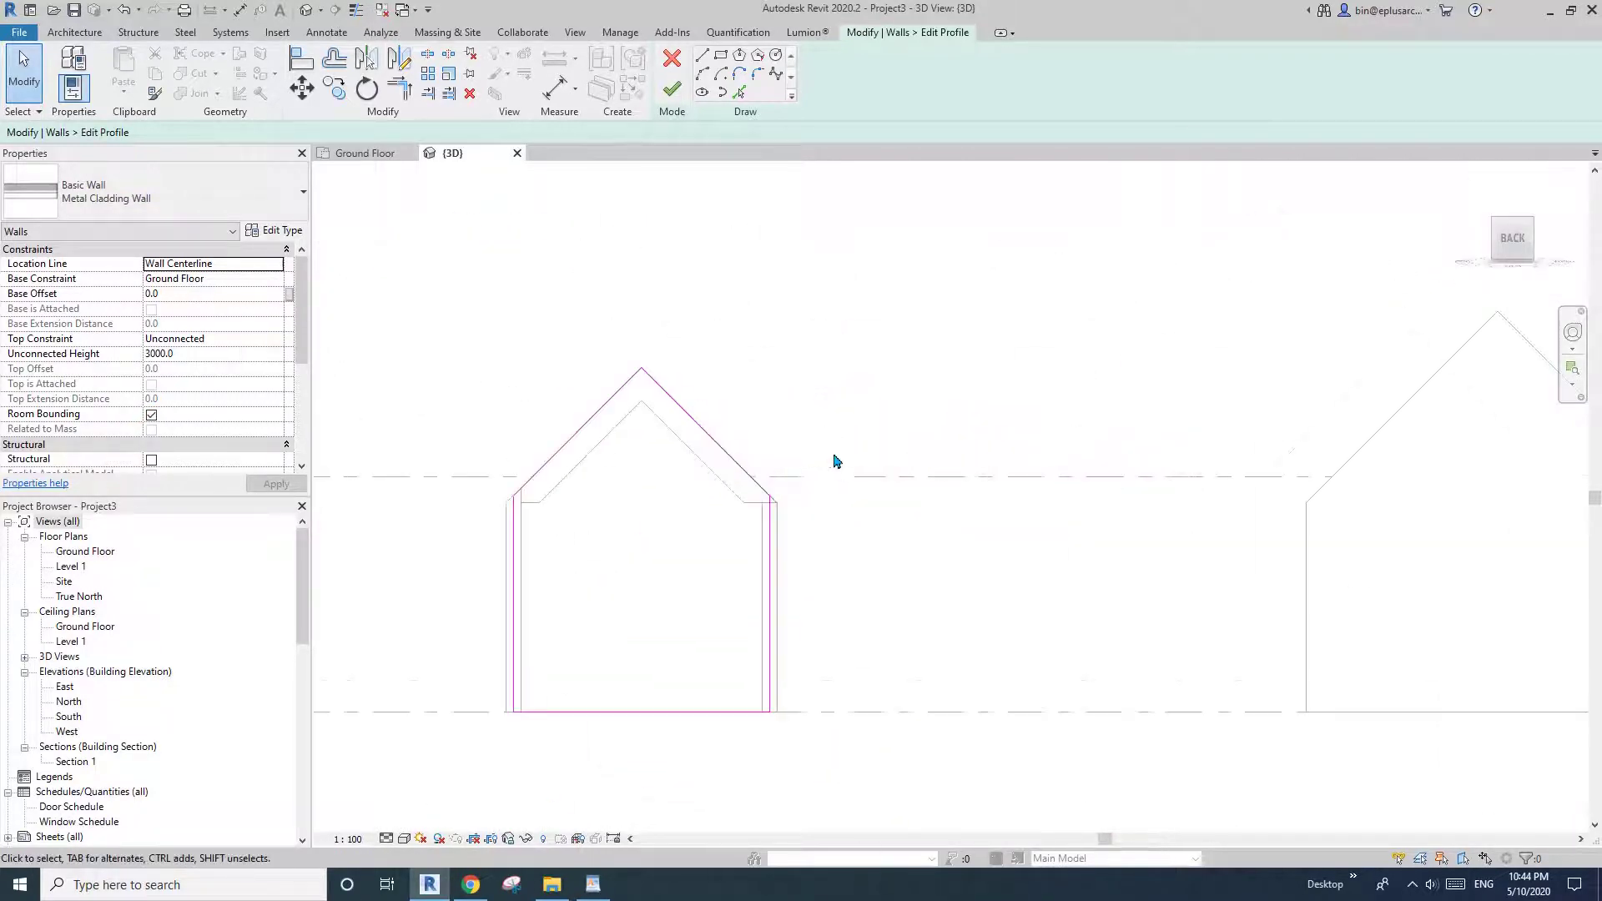
scroll(719, 513, down, 2)
scroll(608, 368, up, 8)
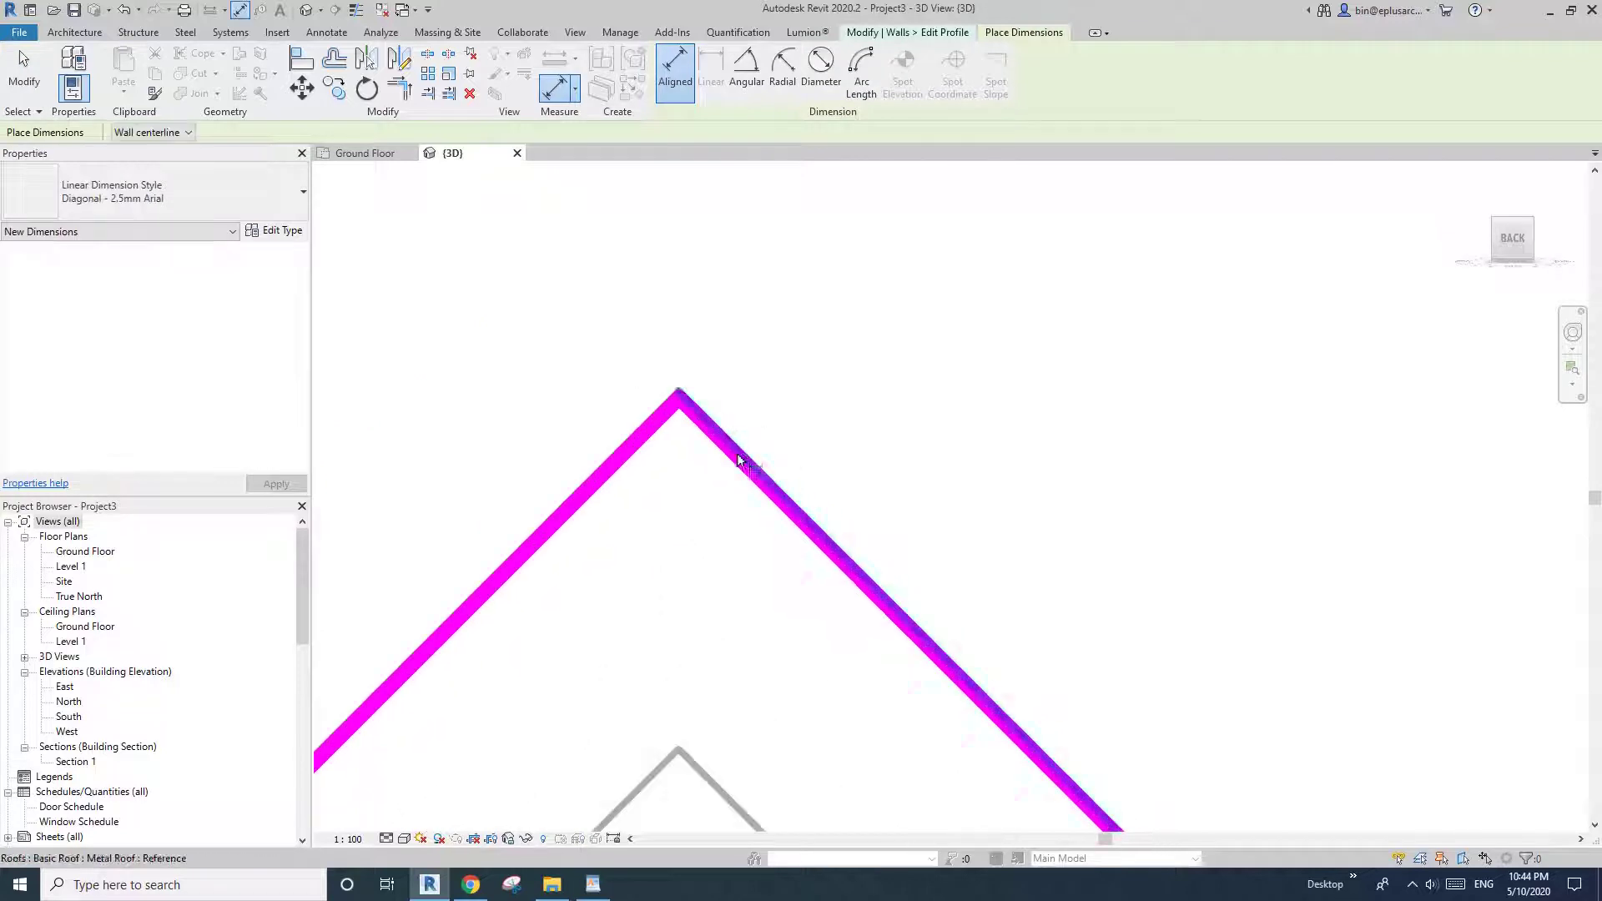
scroll(714, 446, down, 2)
middle_drag(709, 446, 663, 429)
key(t)
key(l)
key(Escape)
Step: Dimension the gap between each sloping sketch line and its parallel roof edge with aligned dimensions near the ridge
scroll(667, 422, up, 1)
key(d)
key(i)
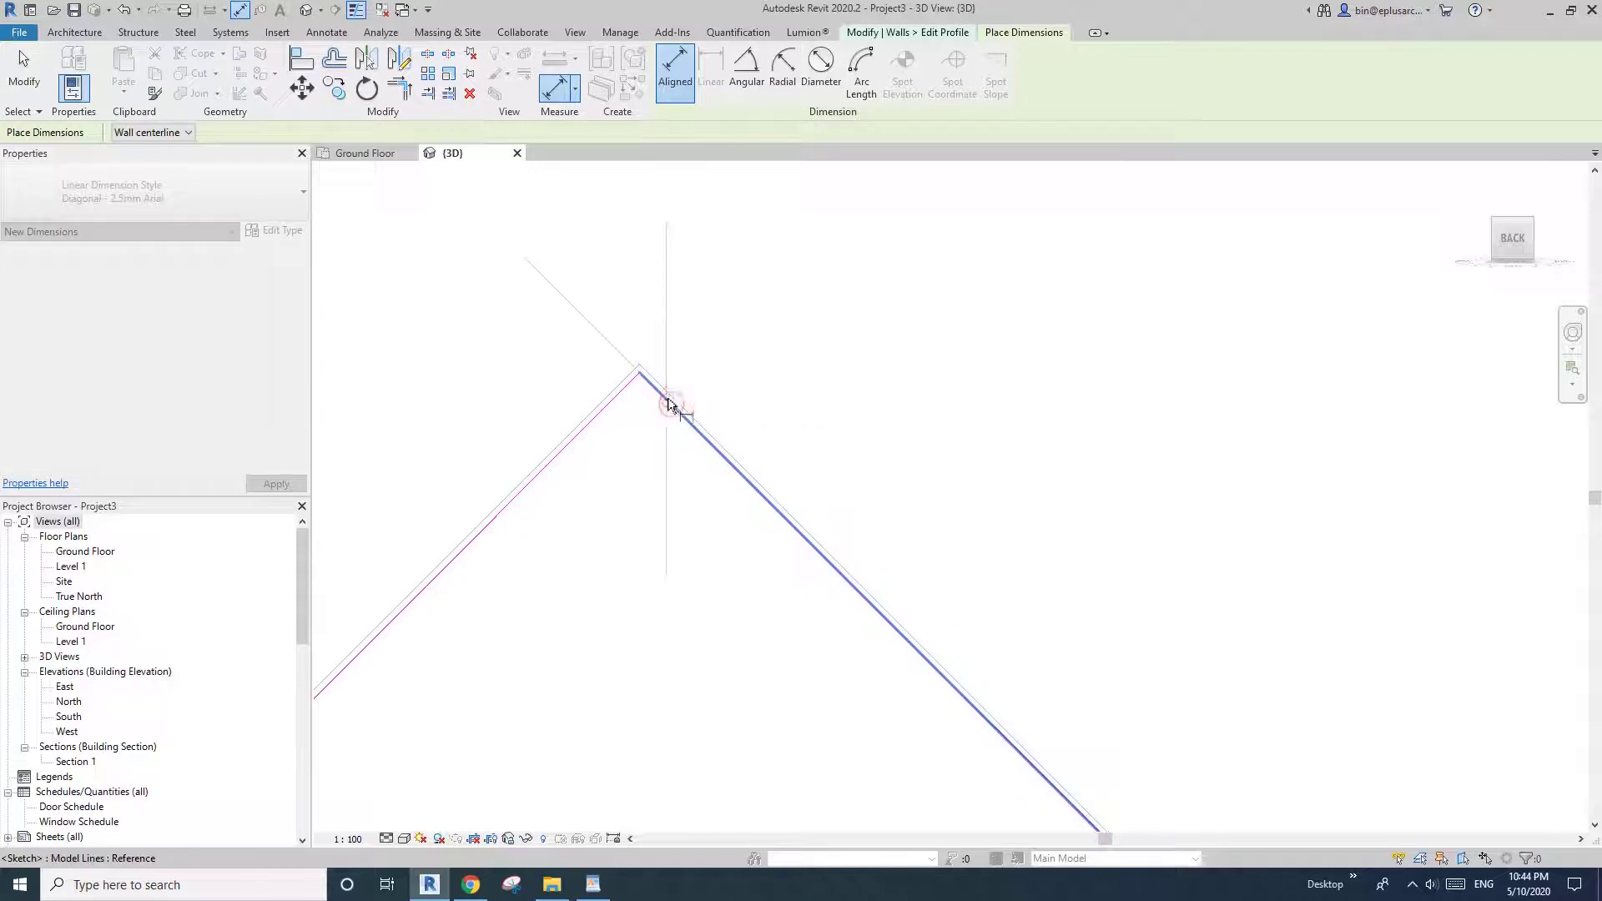
click(670, 394)
scroll(655, 395, down, 4)
click(519, 281)
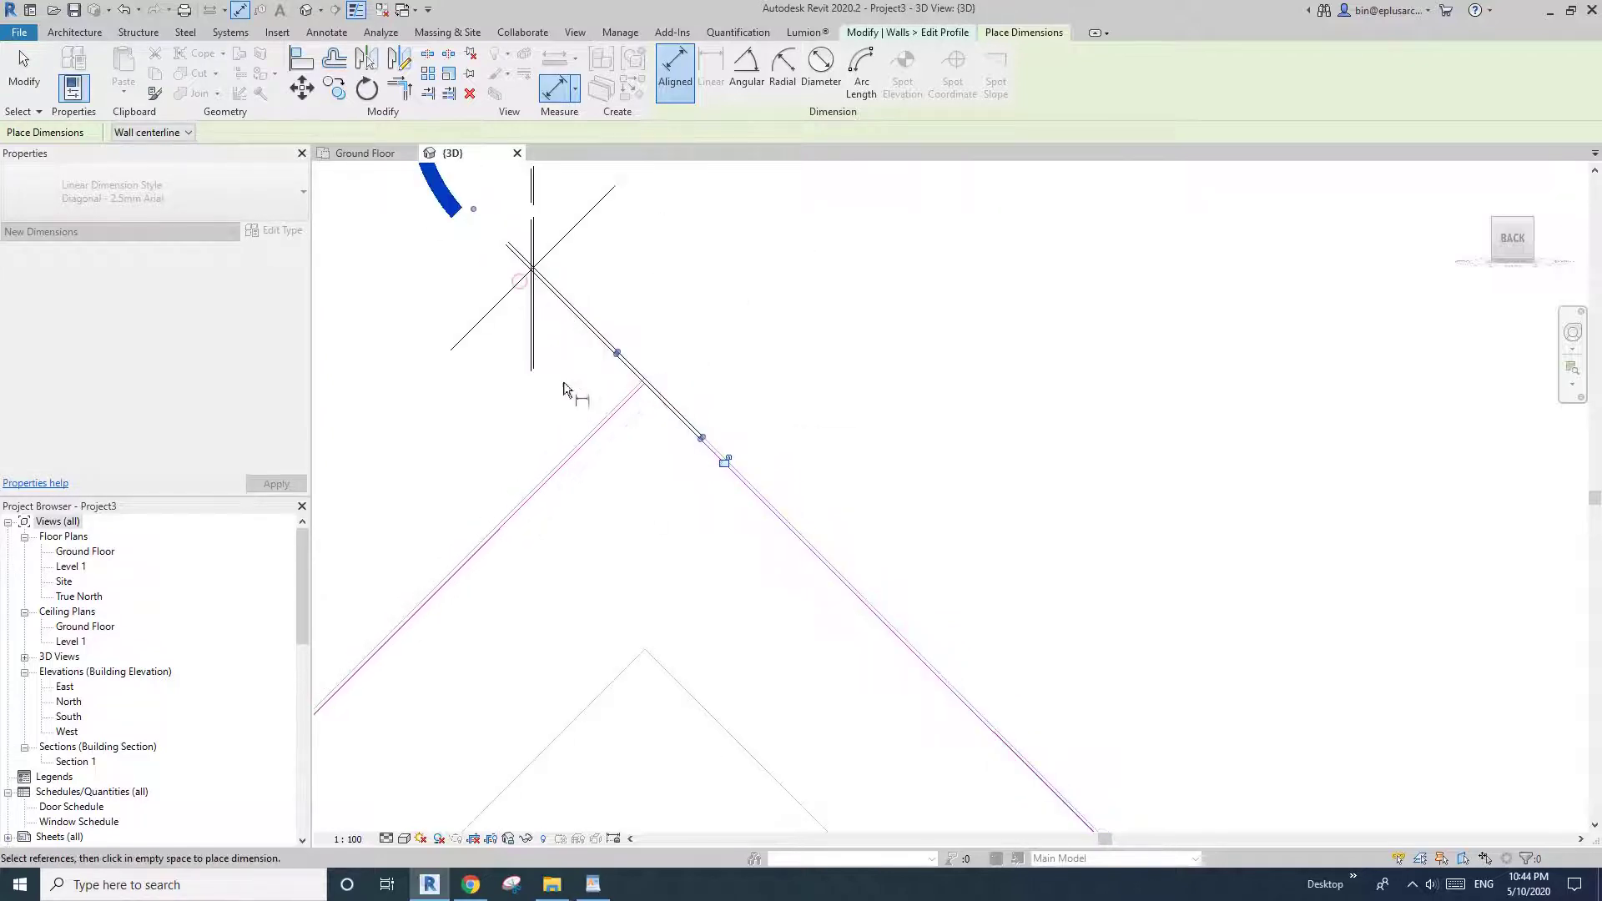
click(619, 414)
click(814, 299)
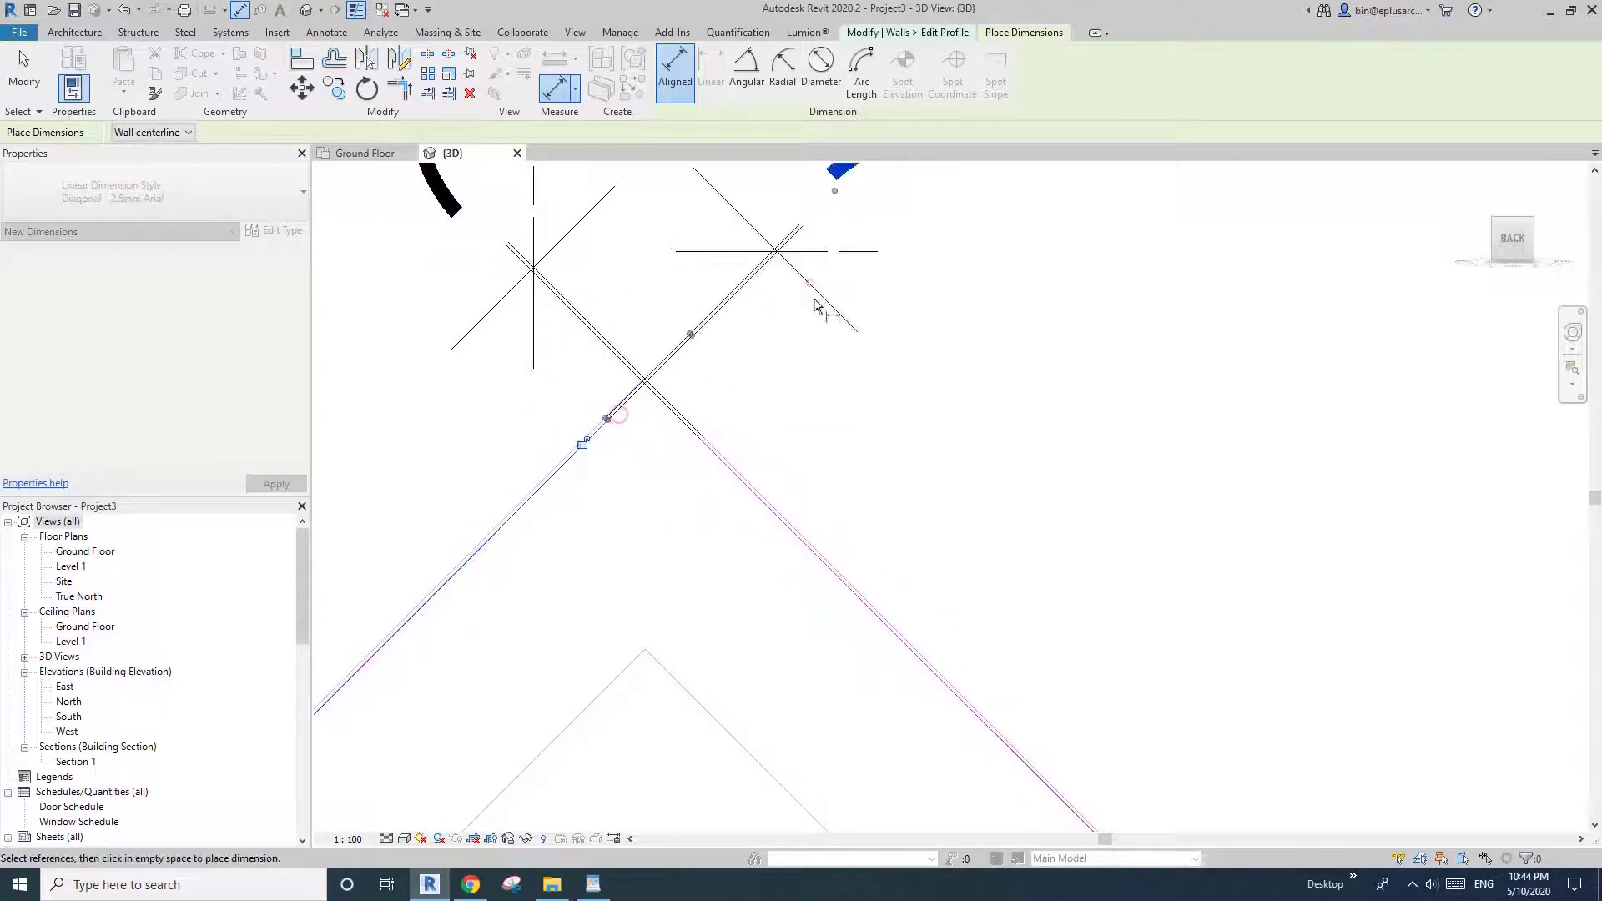
Step: Leave the dimensioning and finish the rear gable wall's profile edit with both roof-edge dimensions in place
scroll(767, 398, down, 2)
middle_drag(767, 399, 761, 436)
key(Escape)
click(780, 339)
key(Escape)
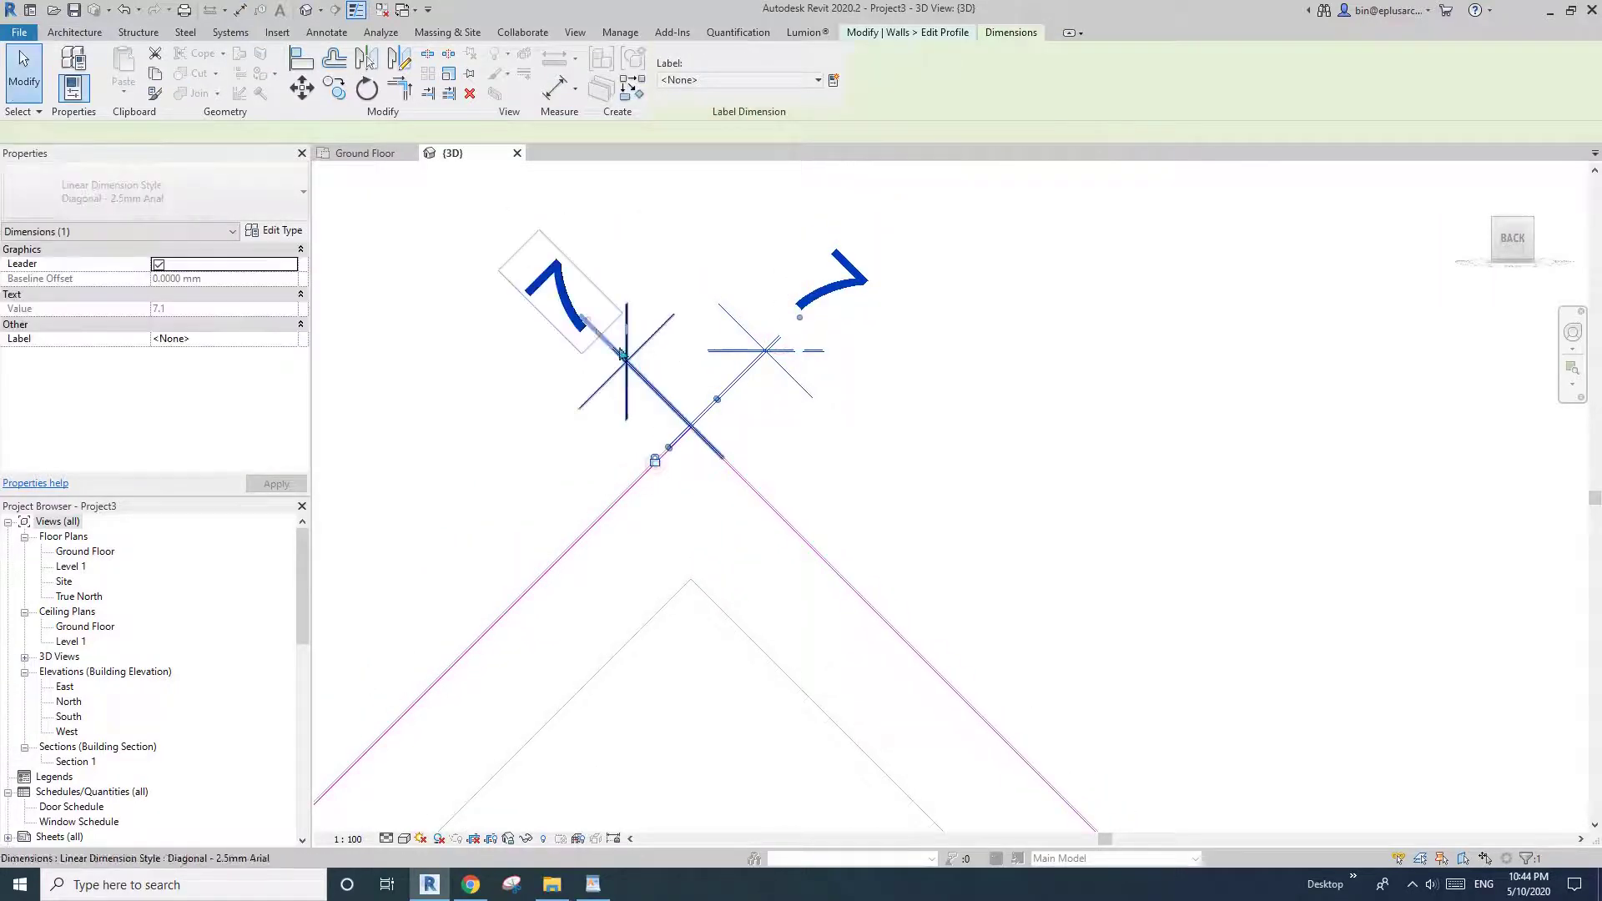
key(Escape)
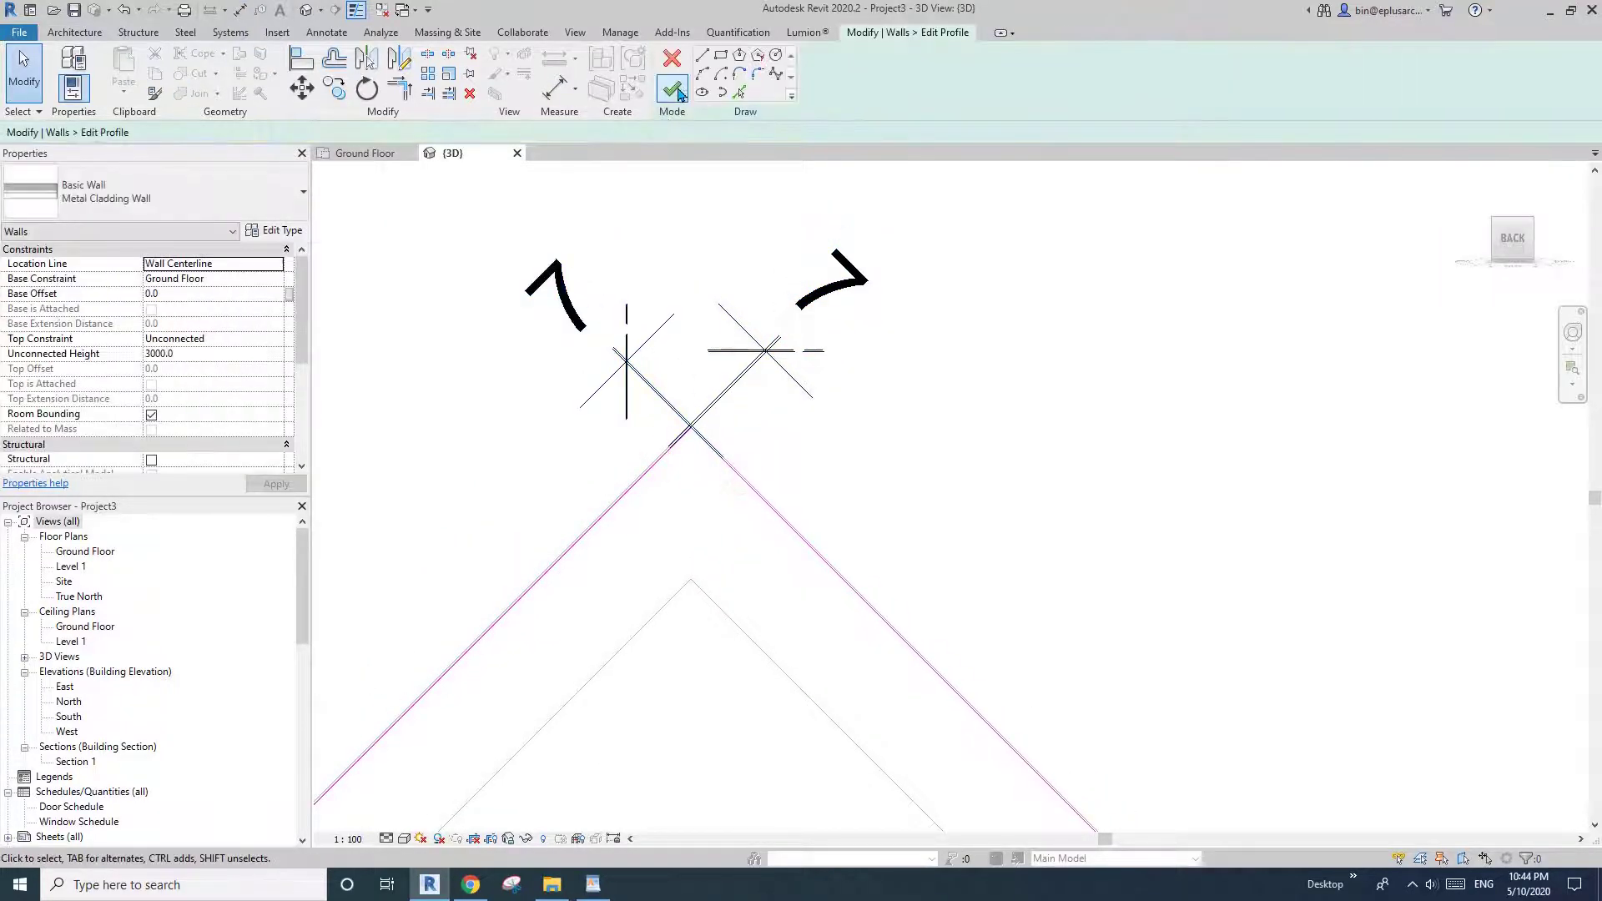
click(672, 87)
Step: Test the dimensioned gable by moving the building's side wall outward to a 7300 mm span, and inward to a 3800 mm span
shift+middle_drag(783, 483, 886, 594)
drag(887, 597, 1000, 641)
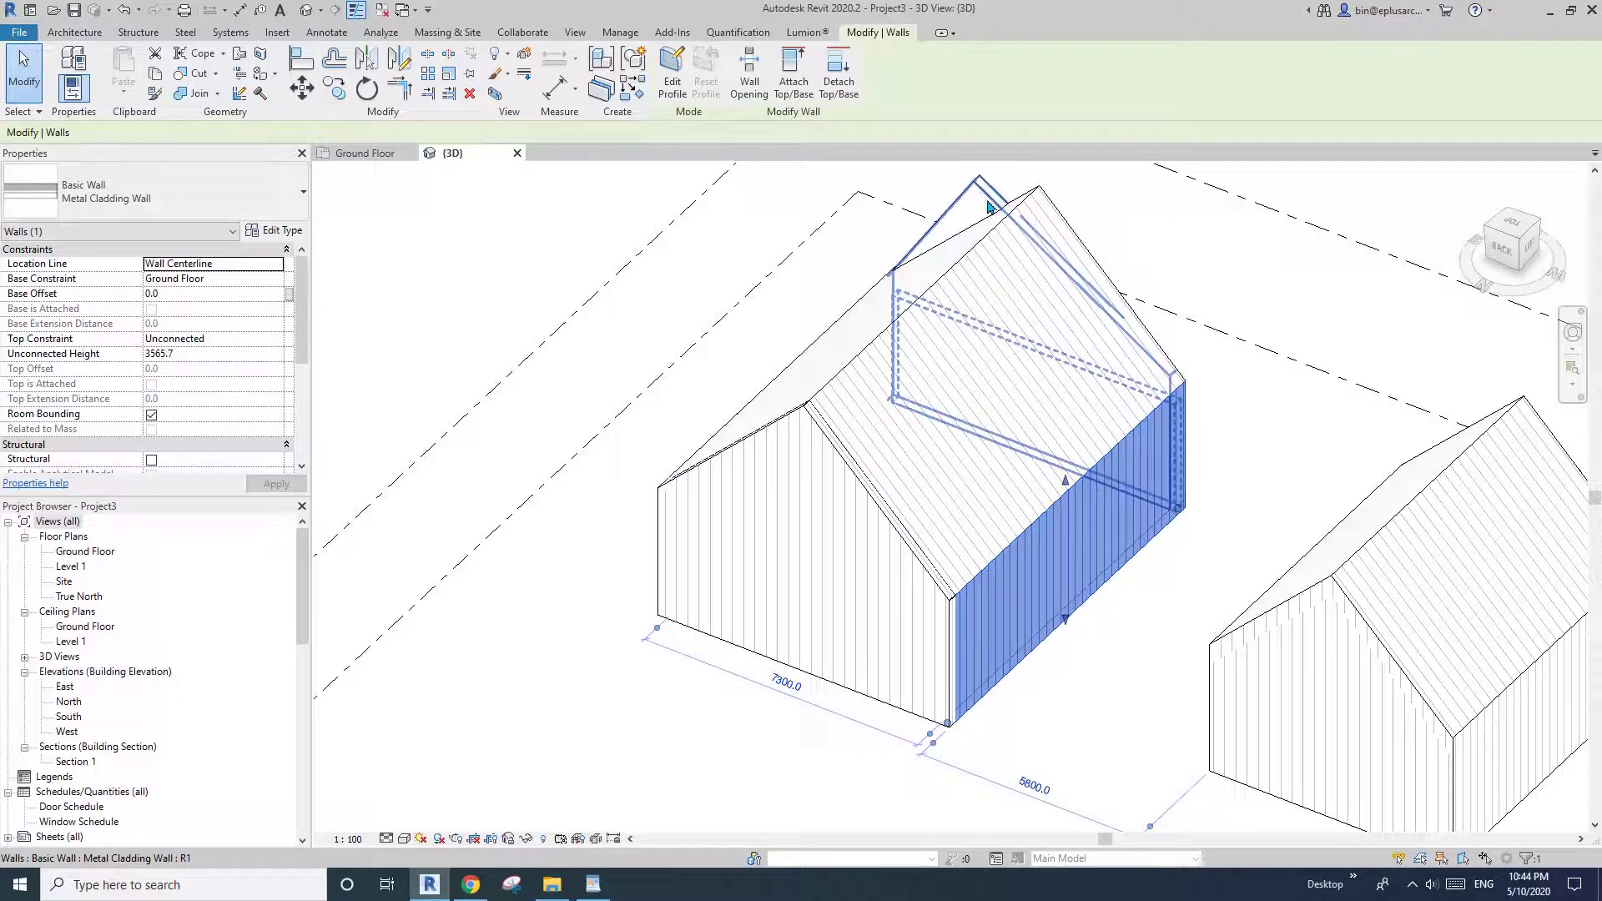
shift+middle_drag(984, 598, 974, 605)
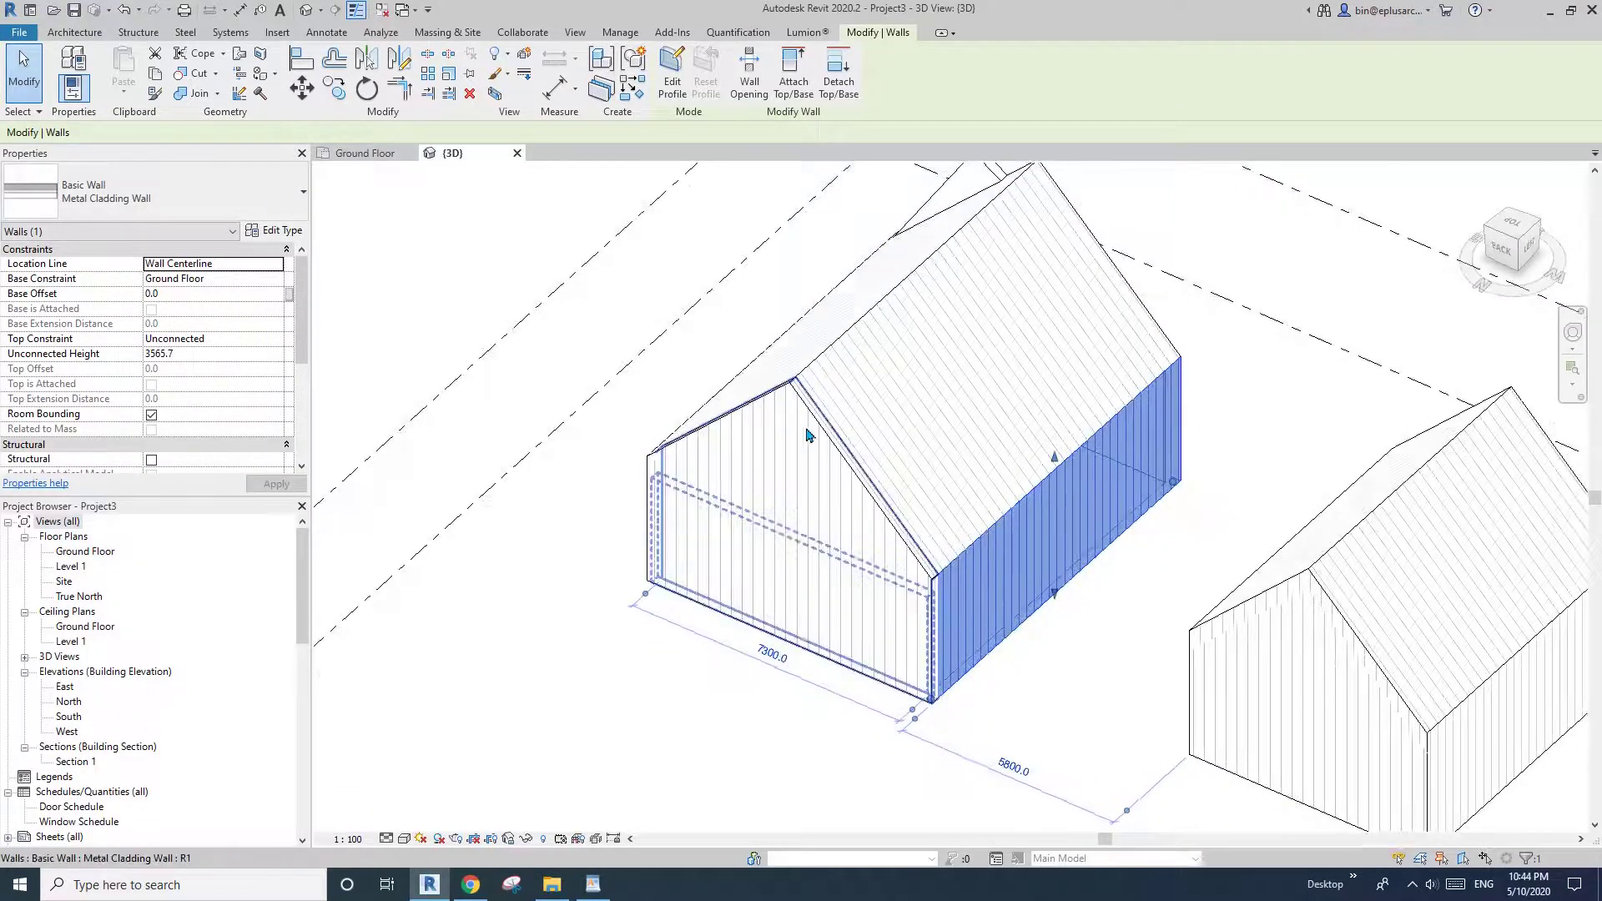
drag(1030, 582, 875, 531)
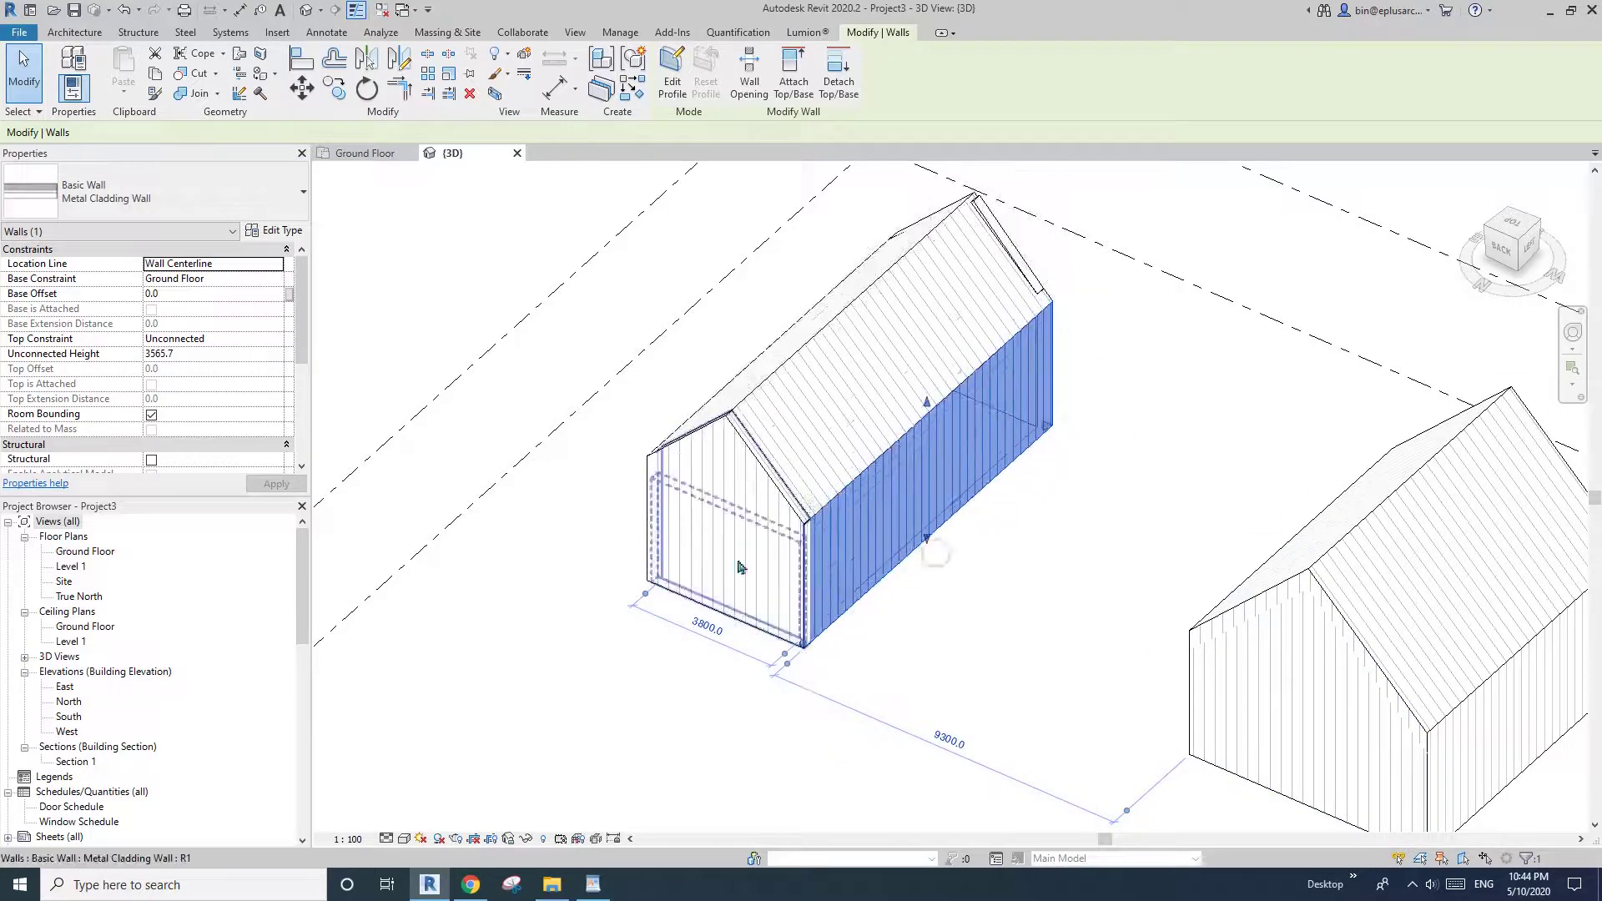
drag(737, 562, 814, 547)
click(916, 556)
scroll(909, 576, down, 3)
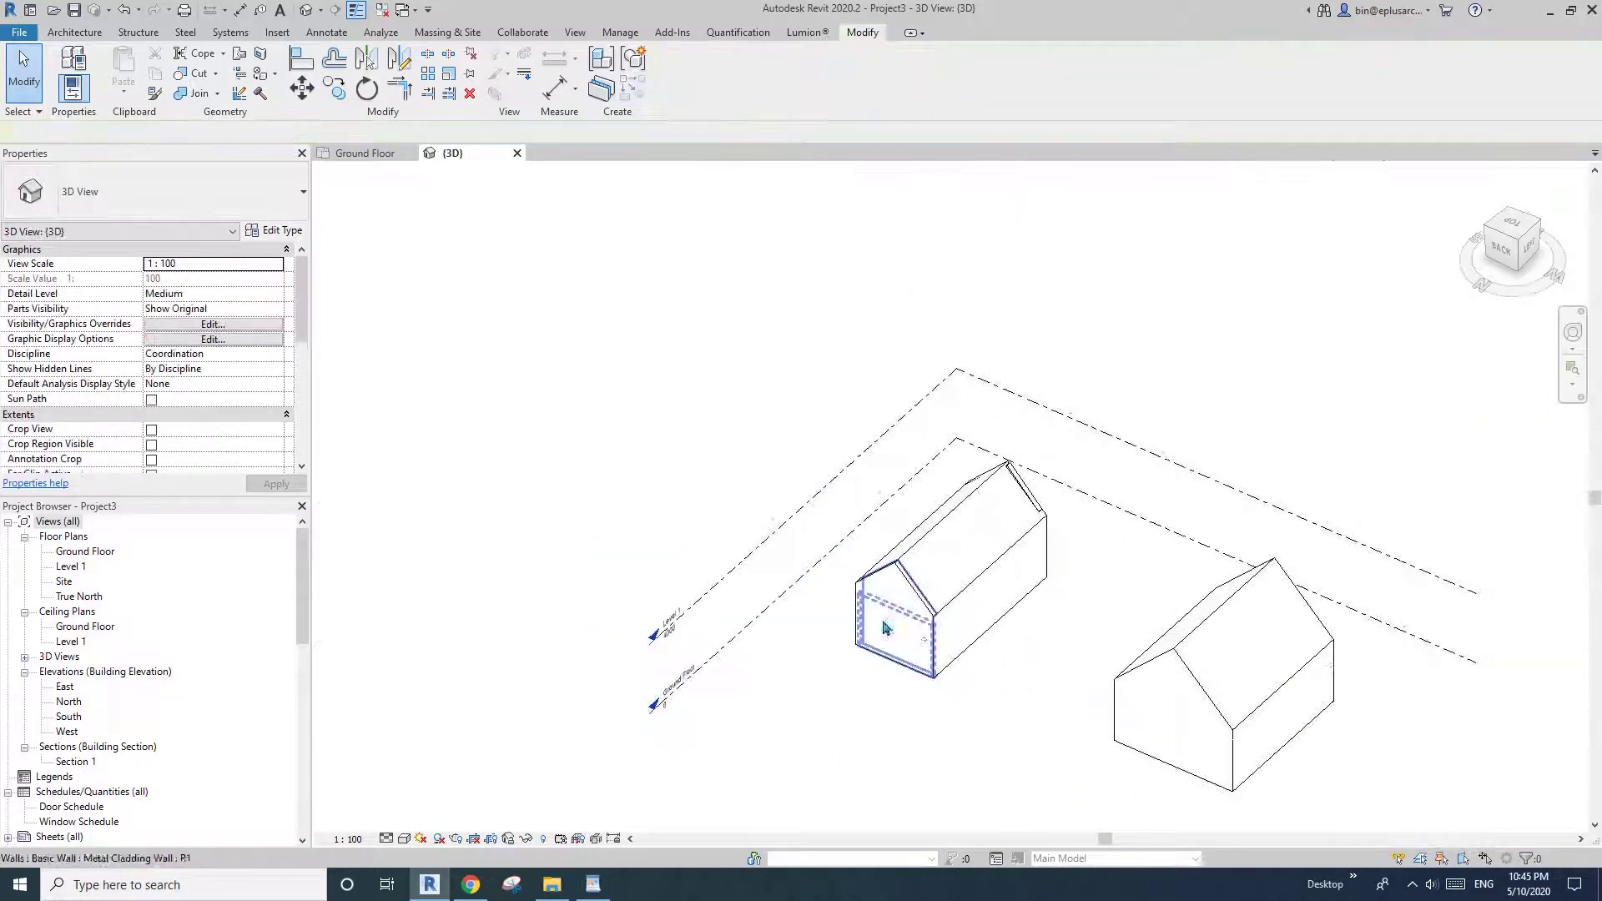
Step: Open the Ground Floor plan at the empty area beside the narrow building
shift+middle_drag(887, 628, 587, 442)
double_click(84, 551)
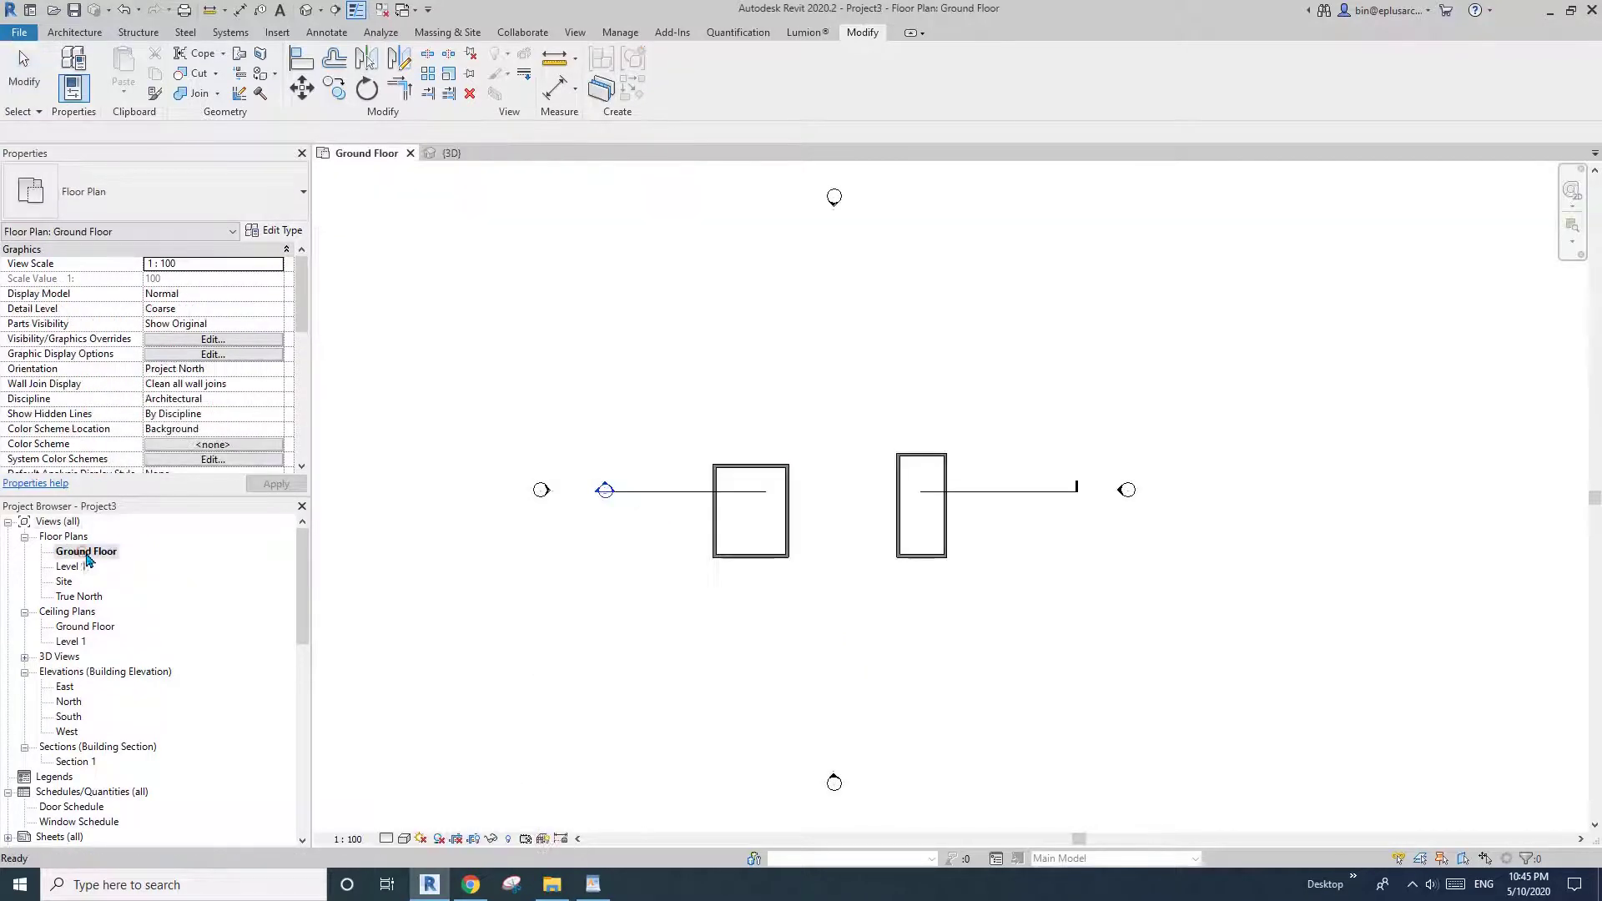
scroll(732, 511, up, 3)
middle_drag(775, 536, 713, 590)
key(r)
key(p)
click(659, 557)
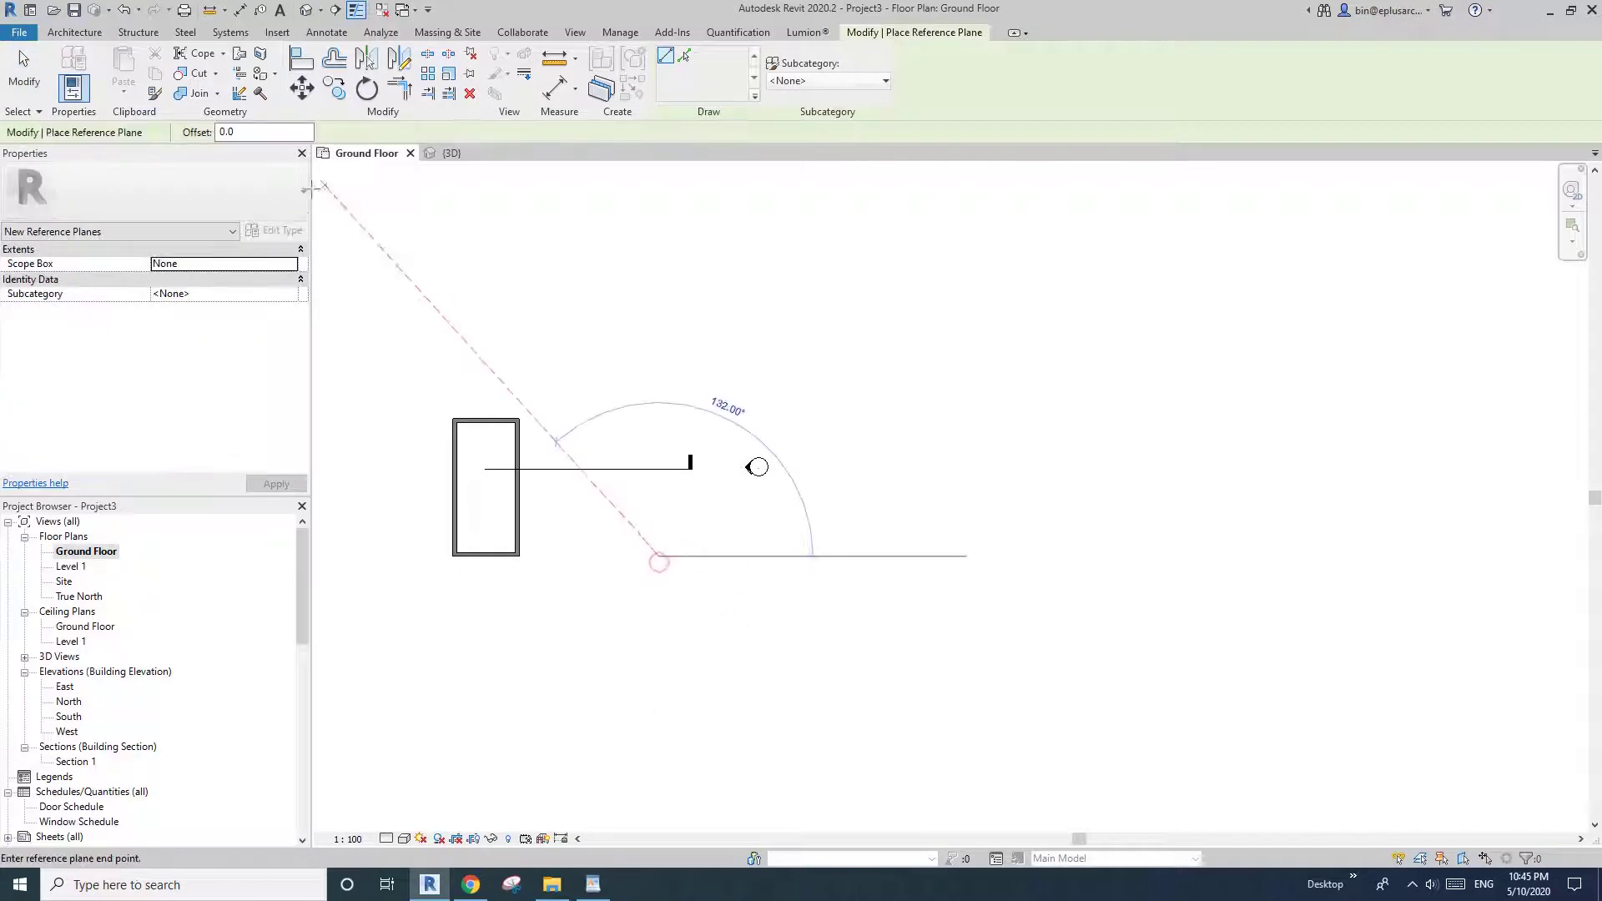
click(77, 34)
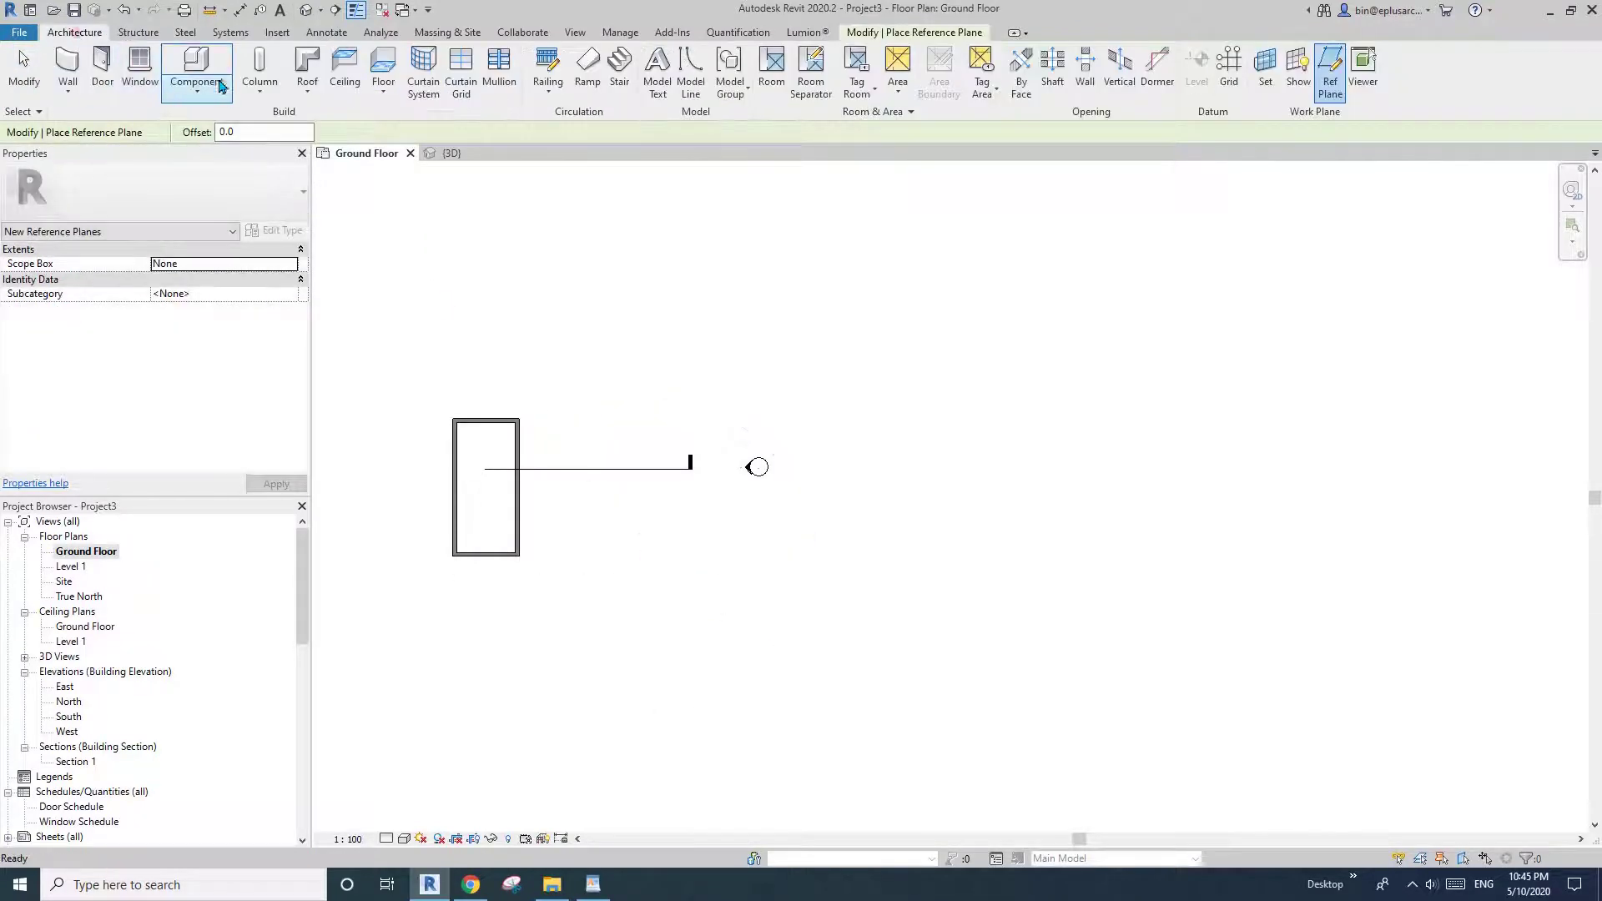
click(308, 96)
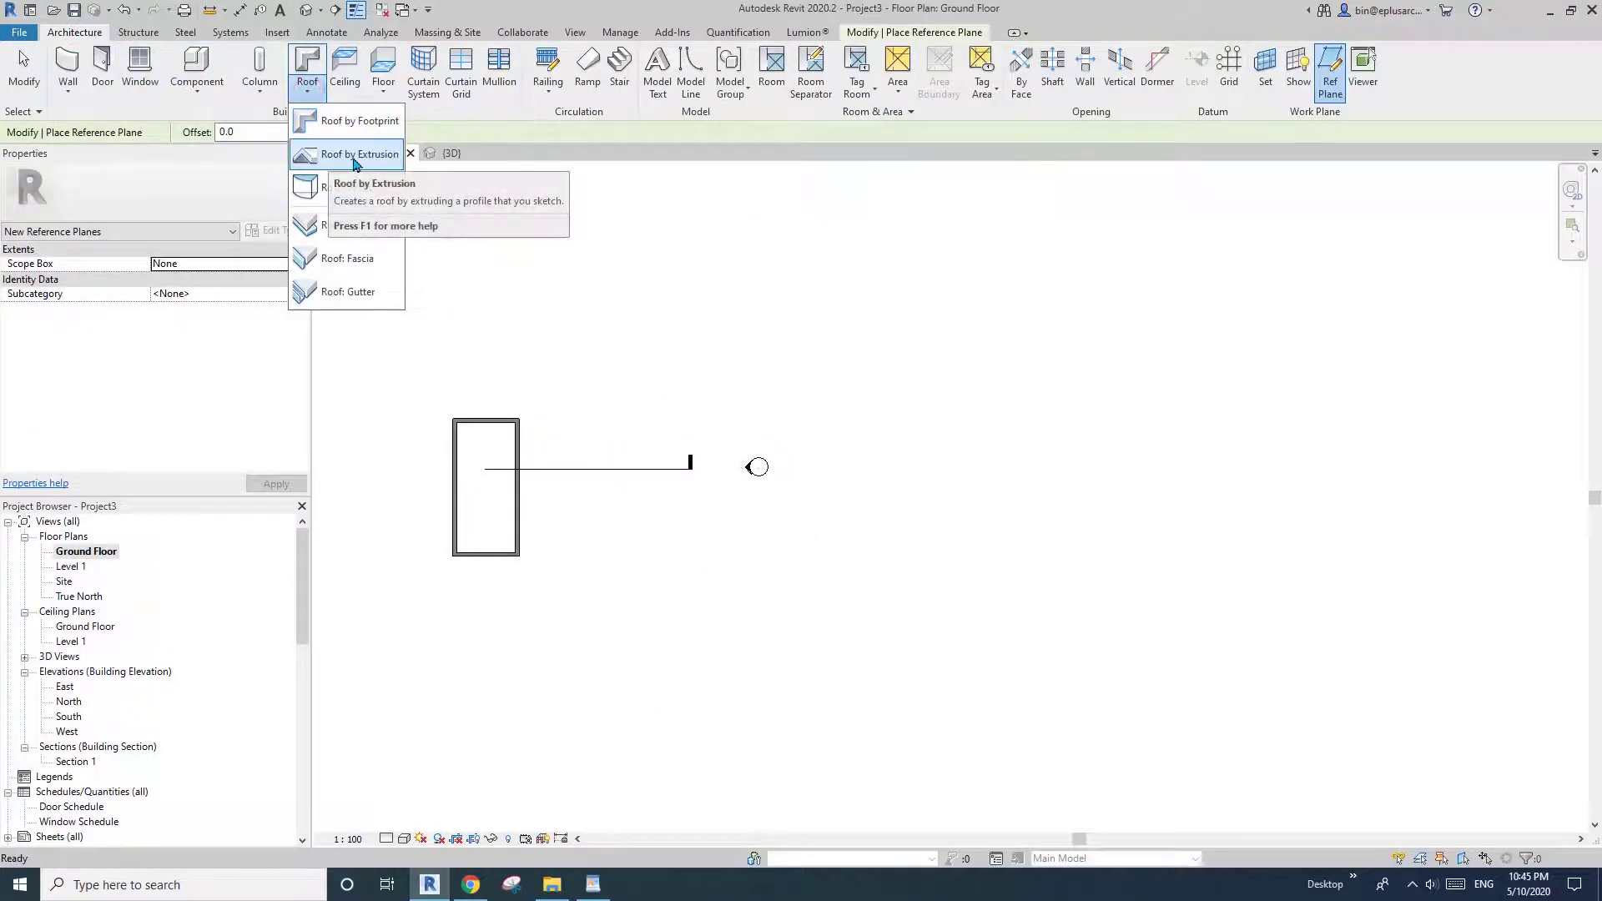
key(Escape)
key(Escape)
Step: Draw a horizontal reference plane beside the narrow building, about 956 mm below its lower wall in plan
scroll(705, 538, up, 1)
key(r)
key(p)
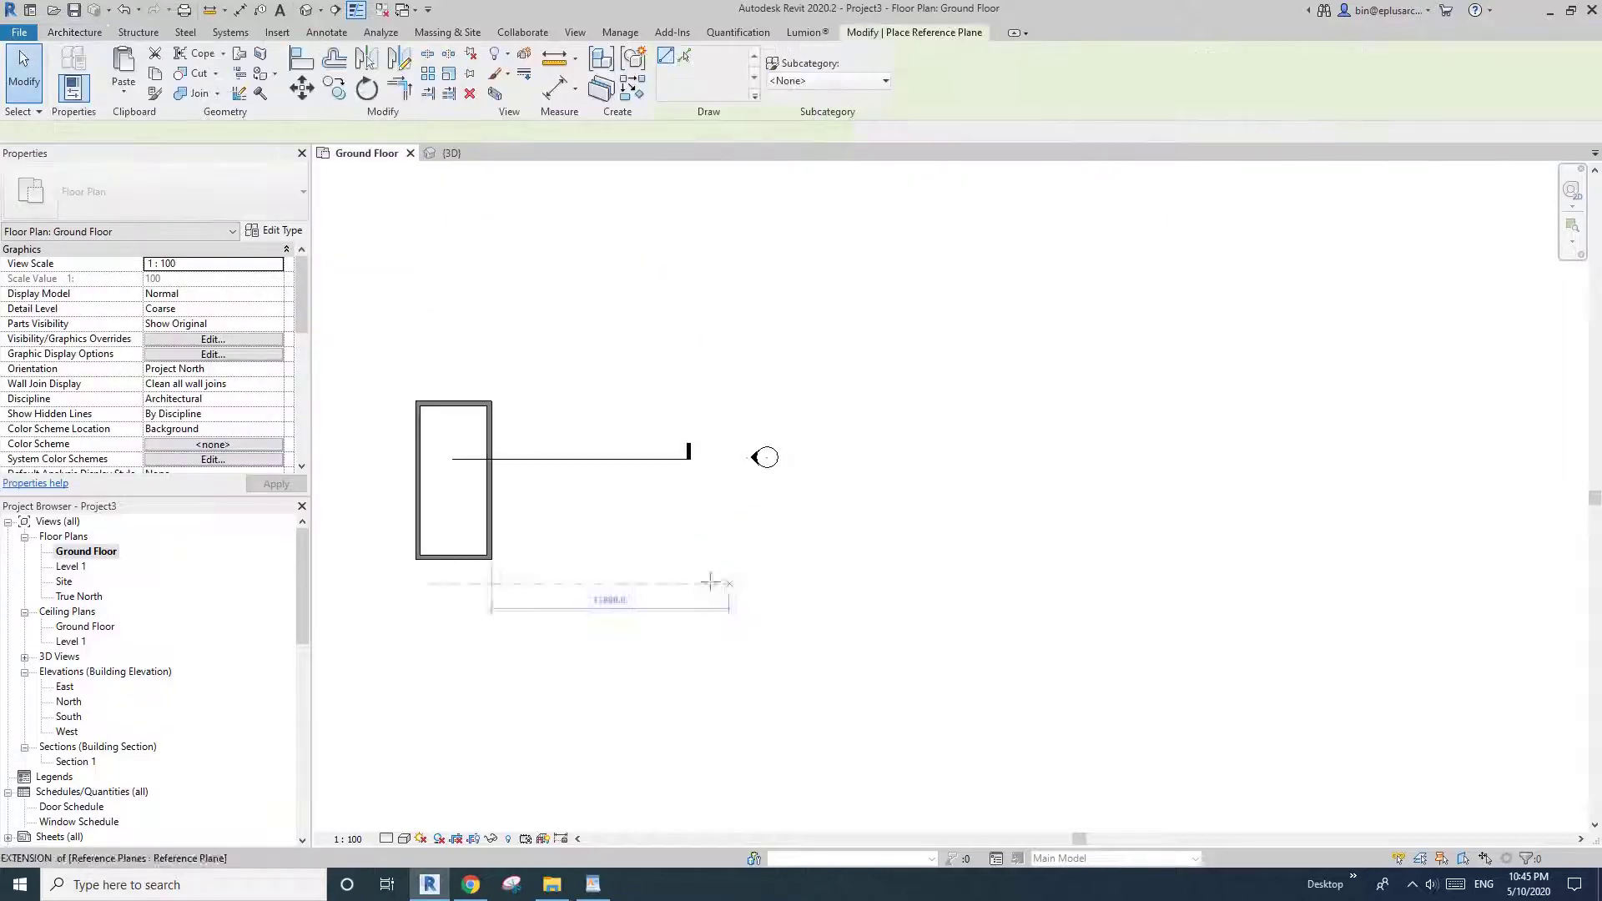
click(640, 575)
click(850, 575)
key(Escape)
scroll(816, 583, up, 2)
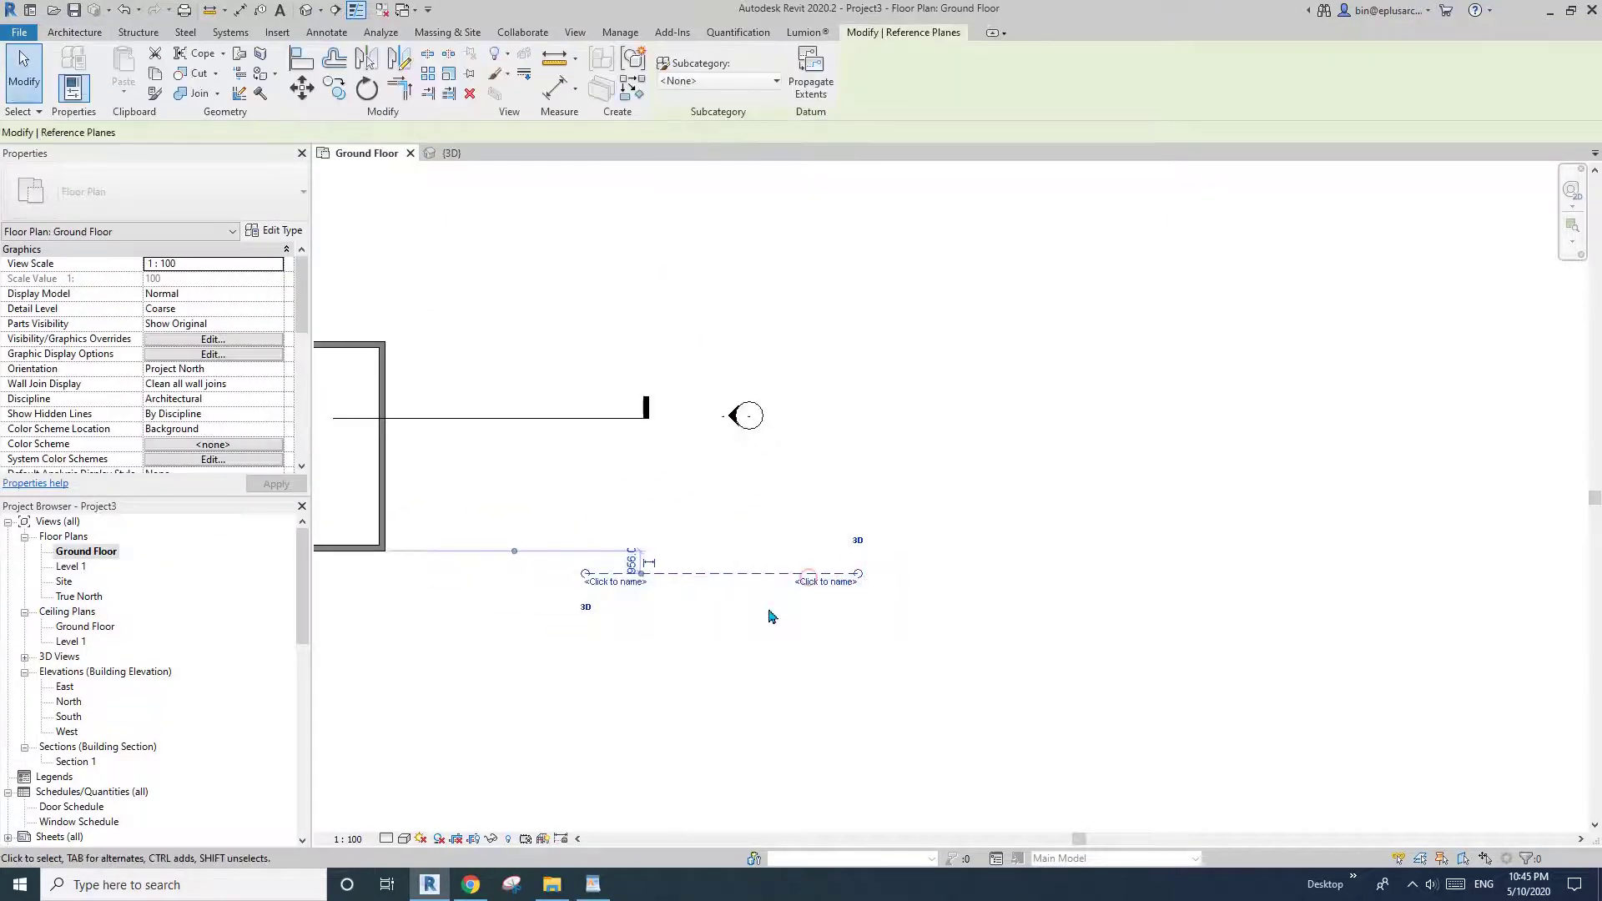
Step: Name the new reference plane Roof
scroll(771, 616, up, 1)
click(835, 577)
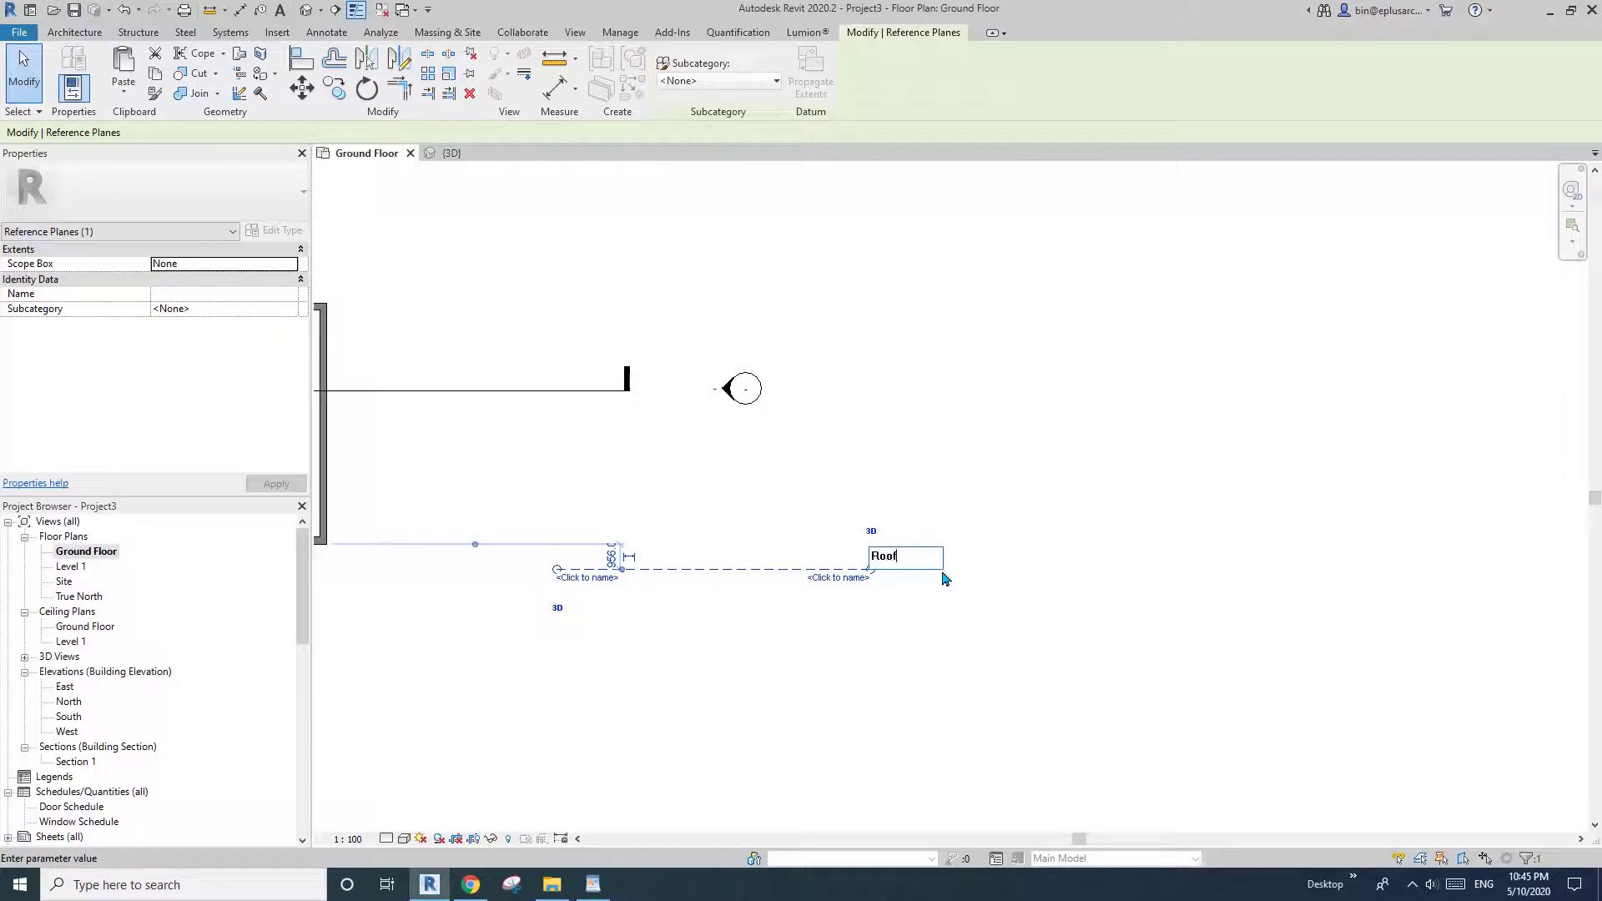
text(Roof)
key(Return)
key(Escape)
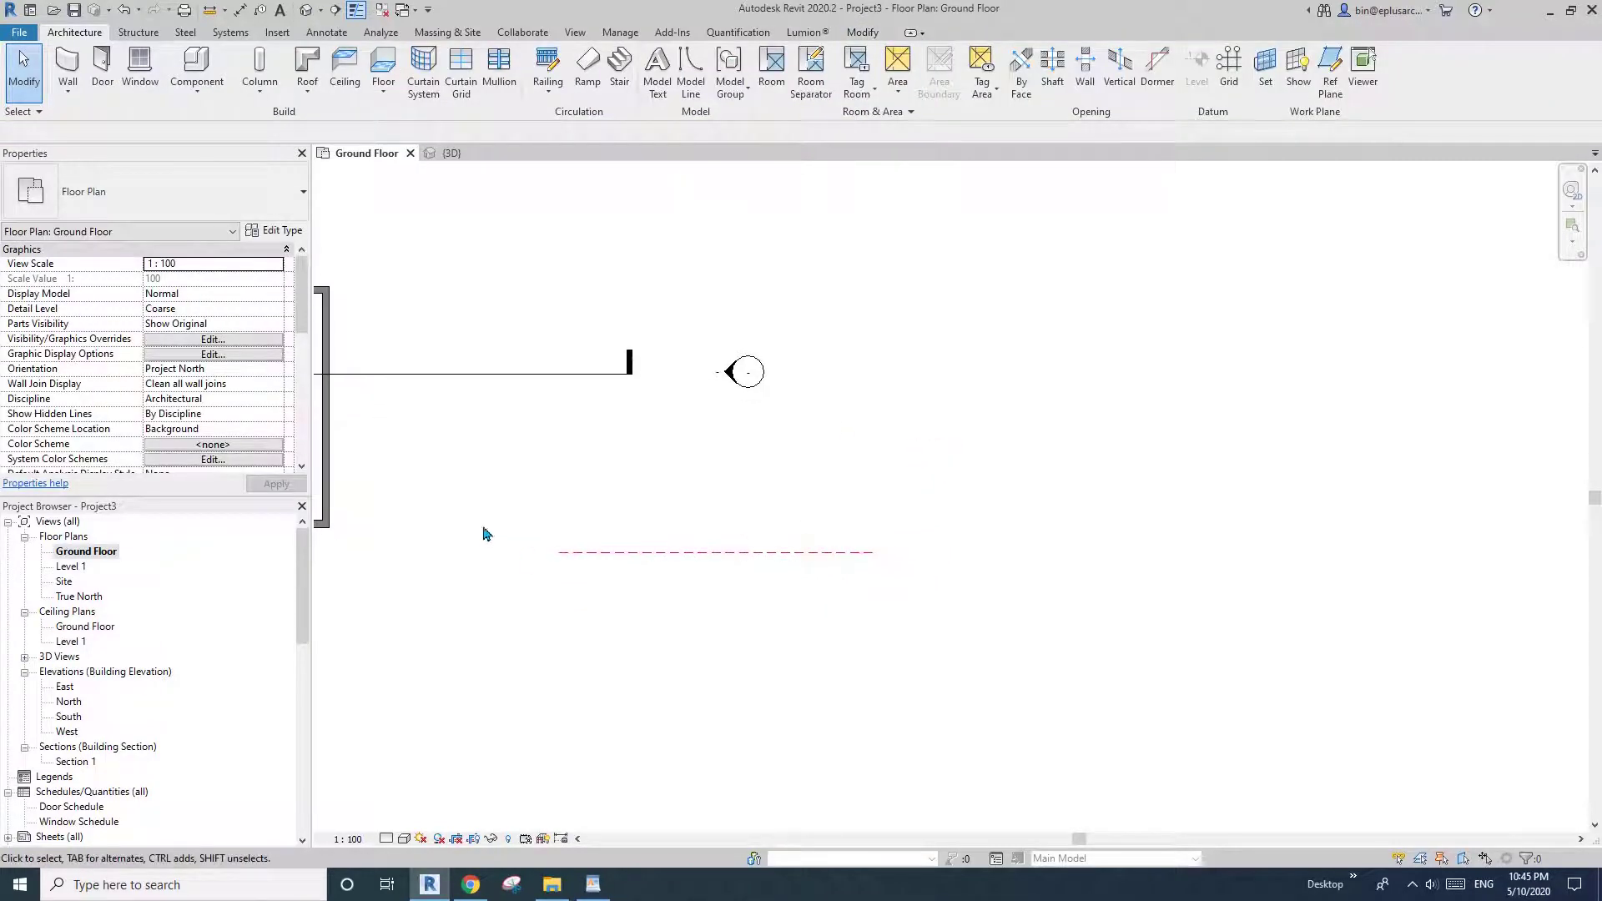
Step: In the 3D view, start a Roof by Extrusion on Reference Plane : Roof, referenced to Ground Floor with a 0.0 offset
click(308, 18)
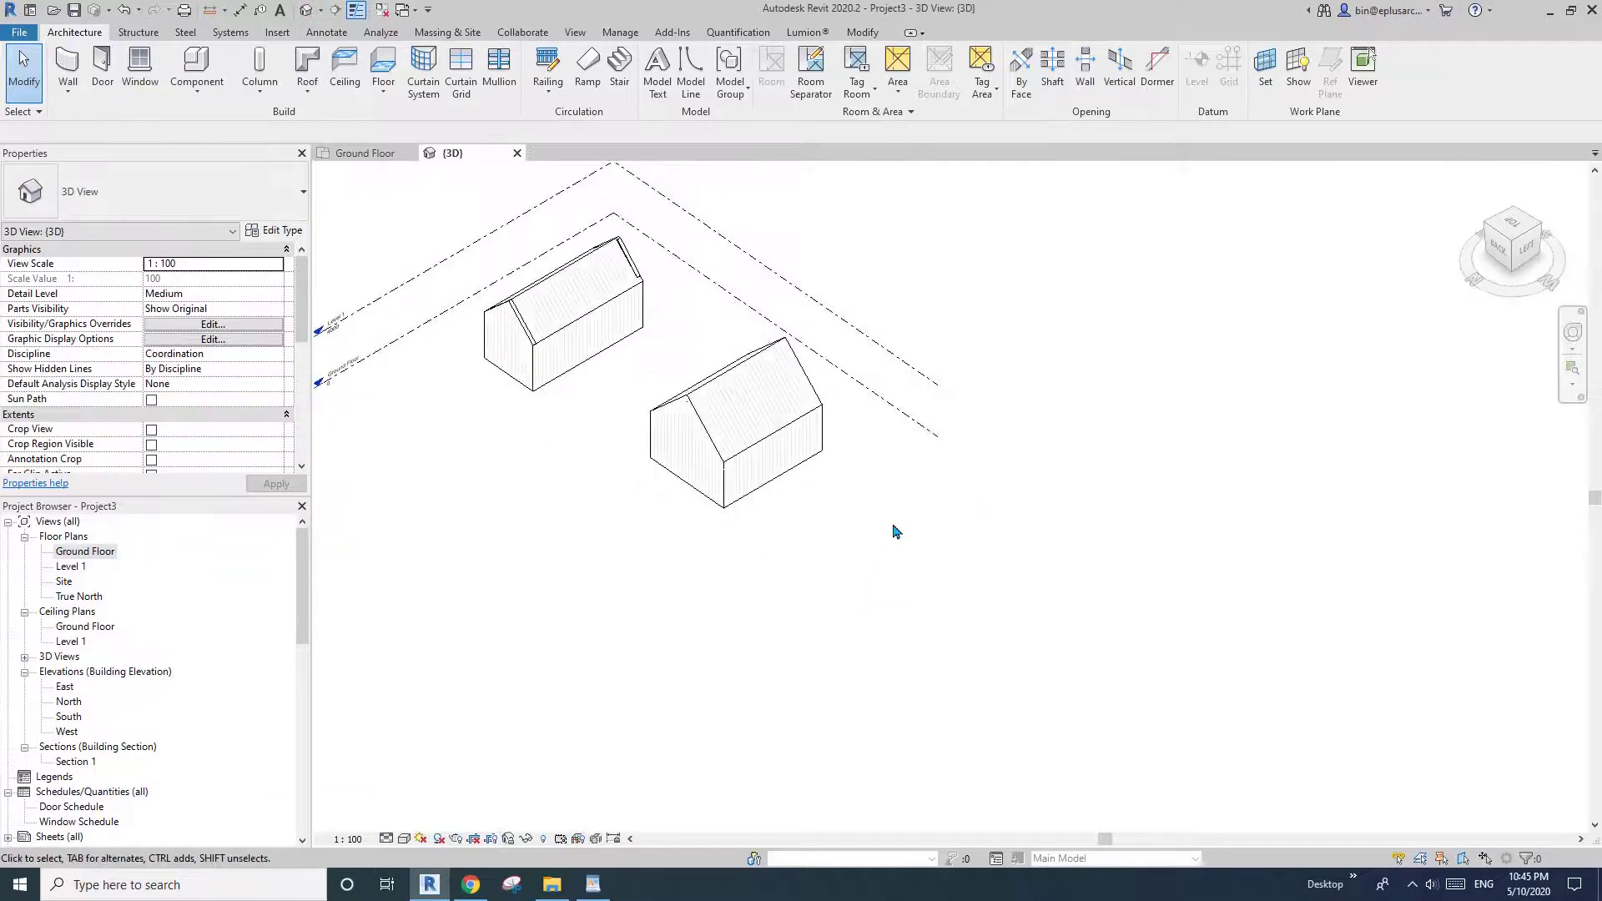
middle_drag(893, 532, 820, 516)
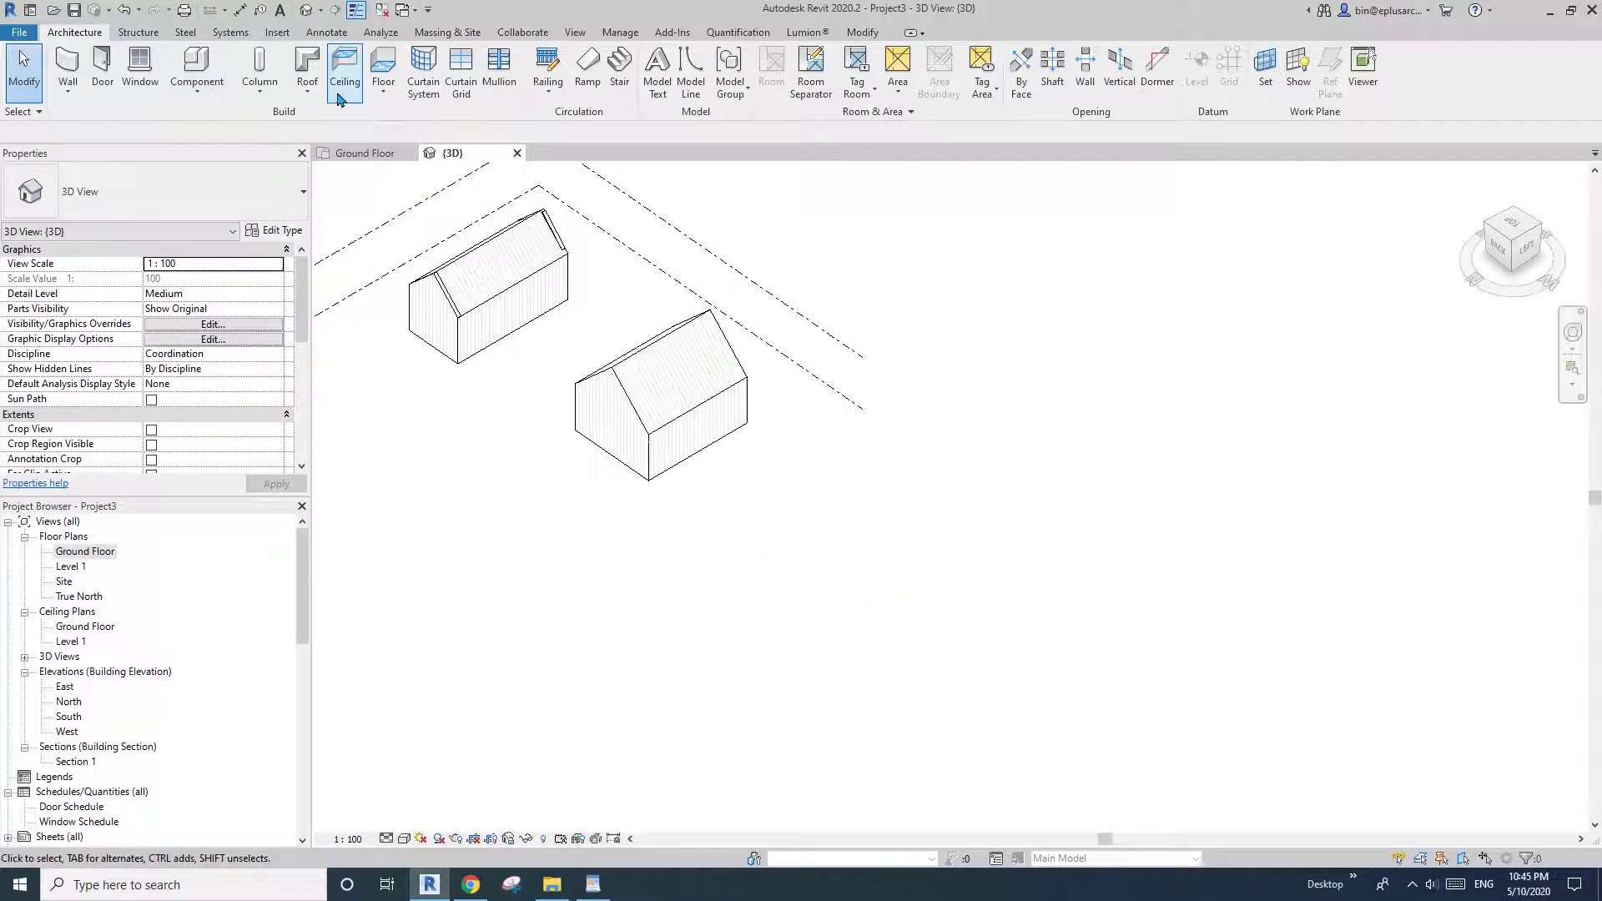
click(307, 91)
click(359, 157)
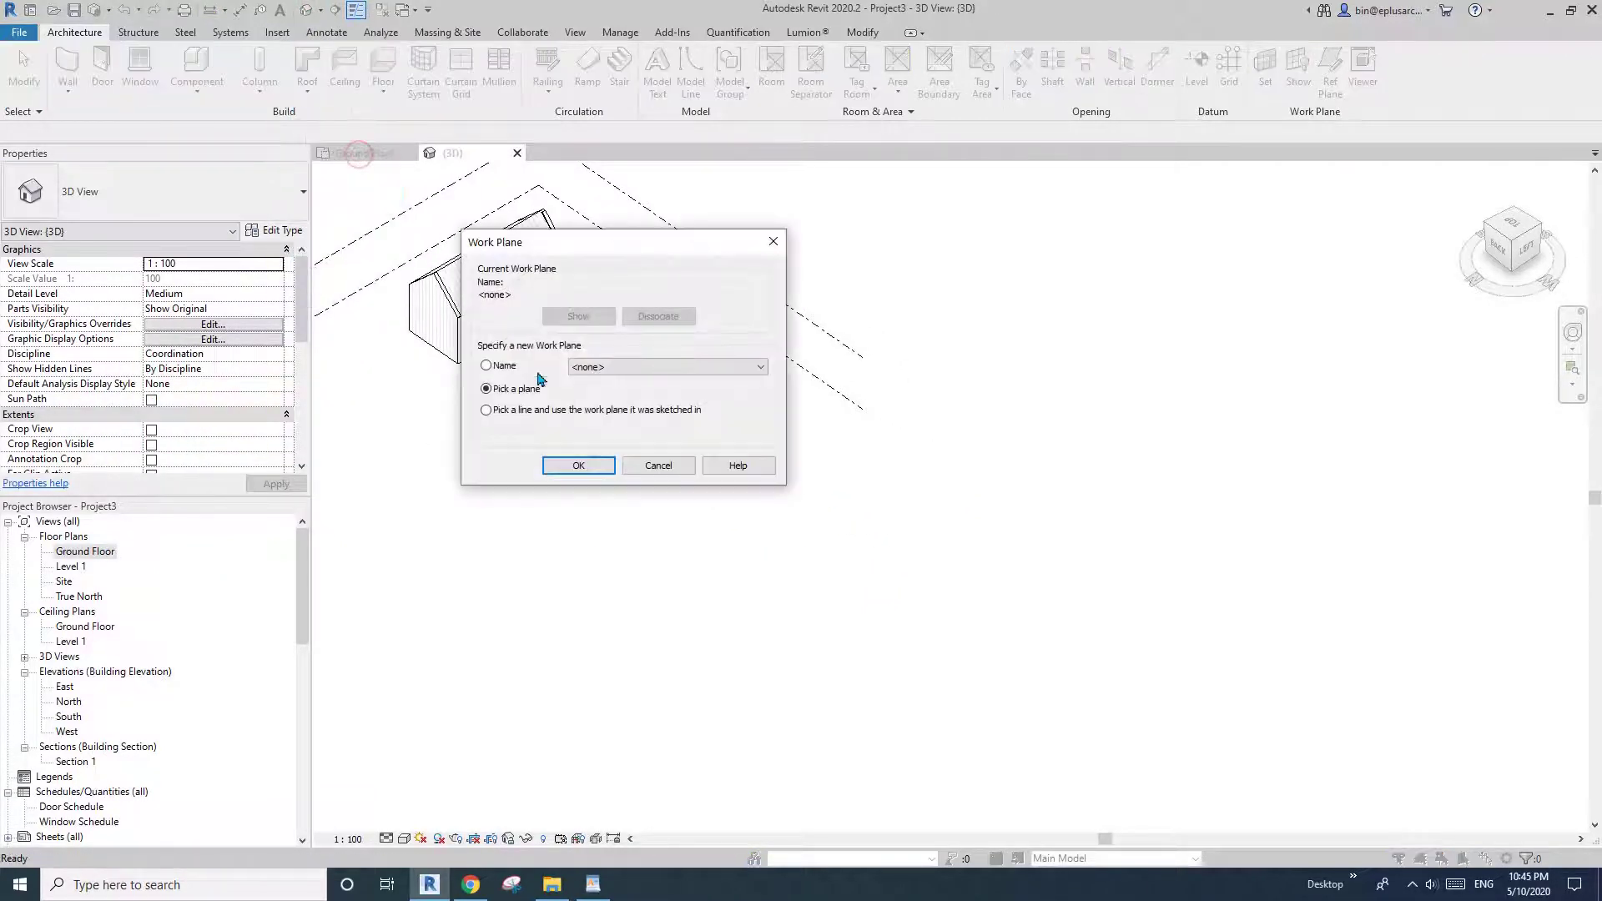
click(679, 368)
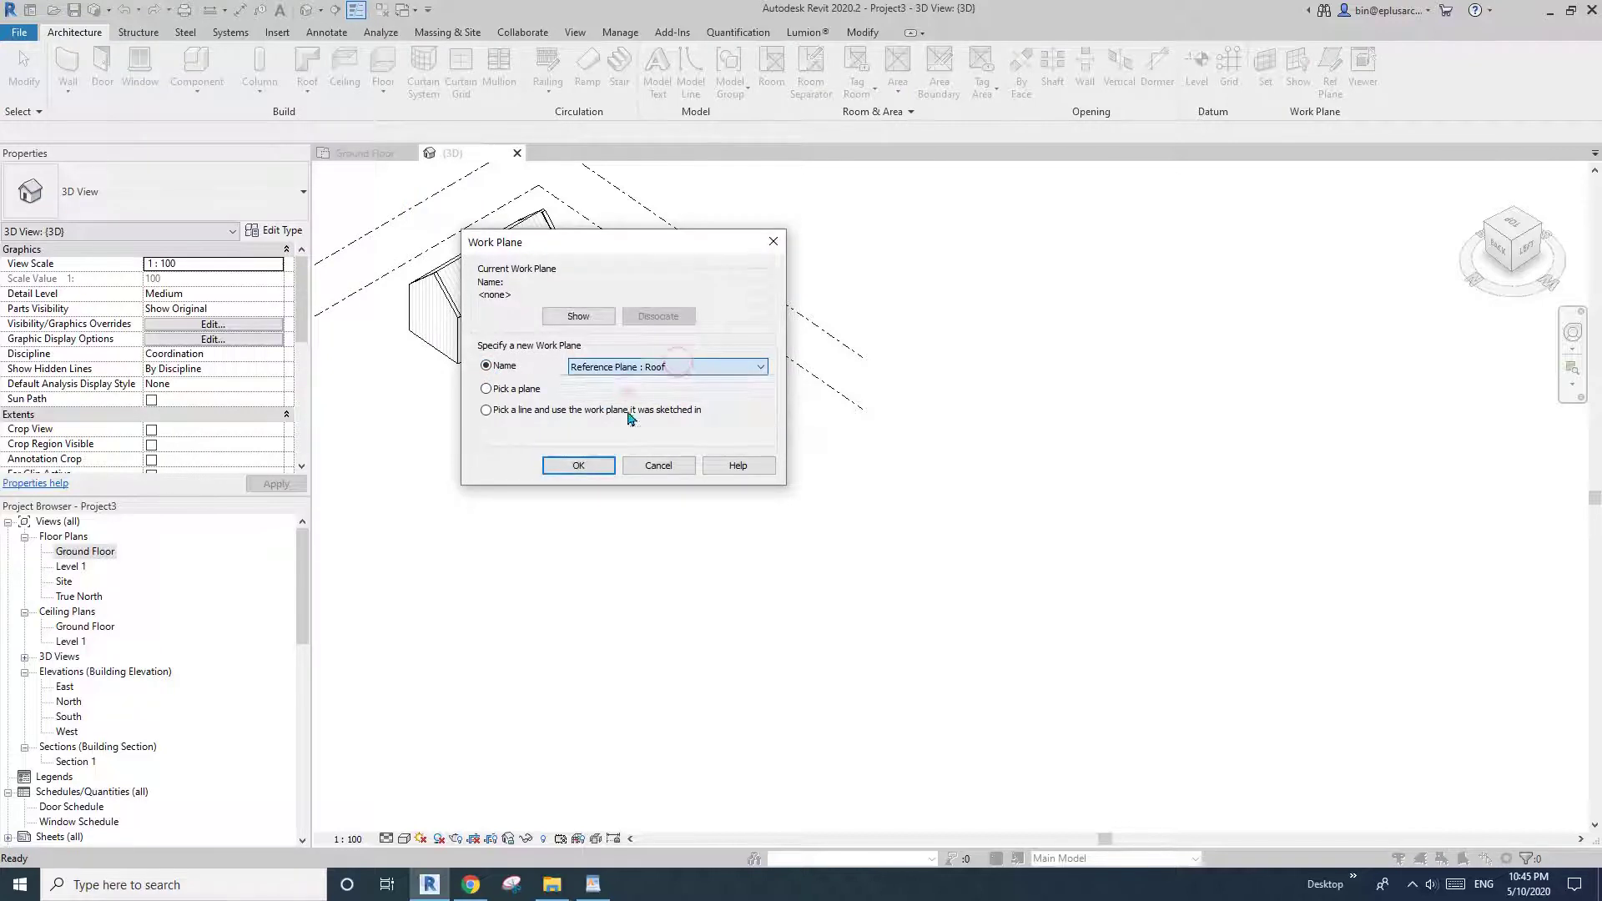
click(585, 466)
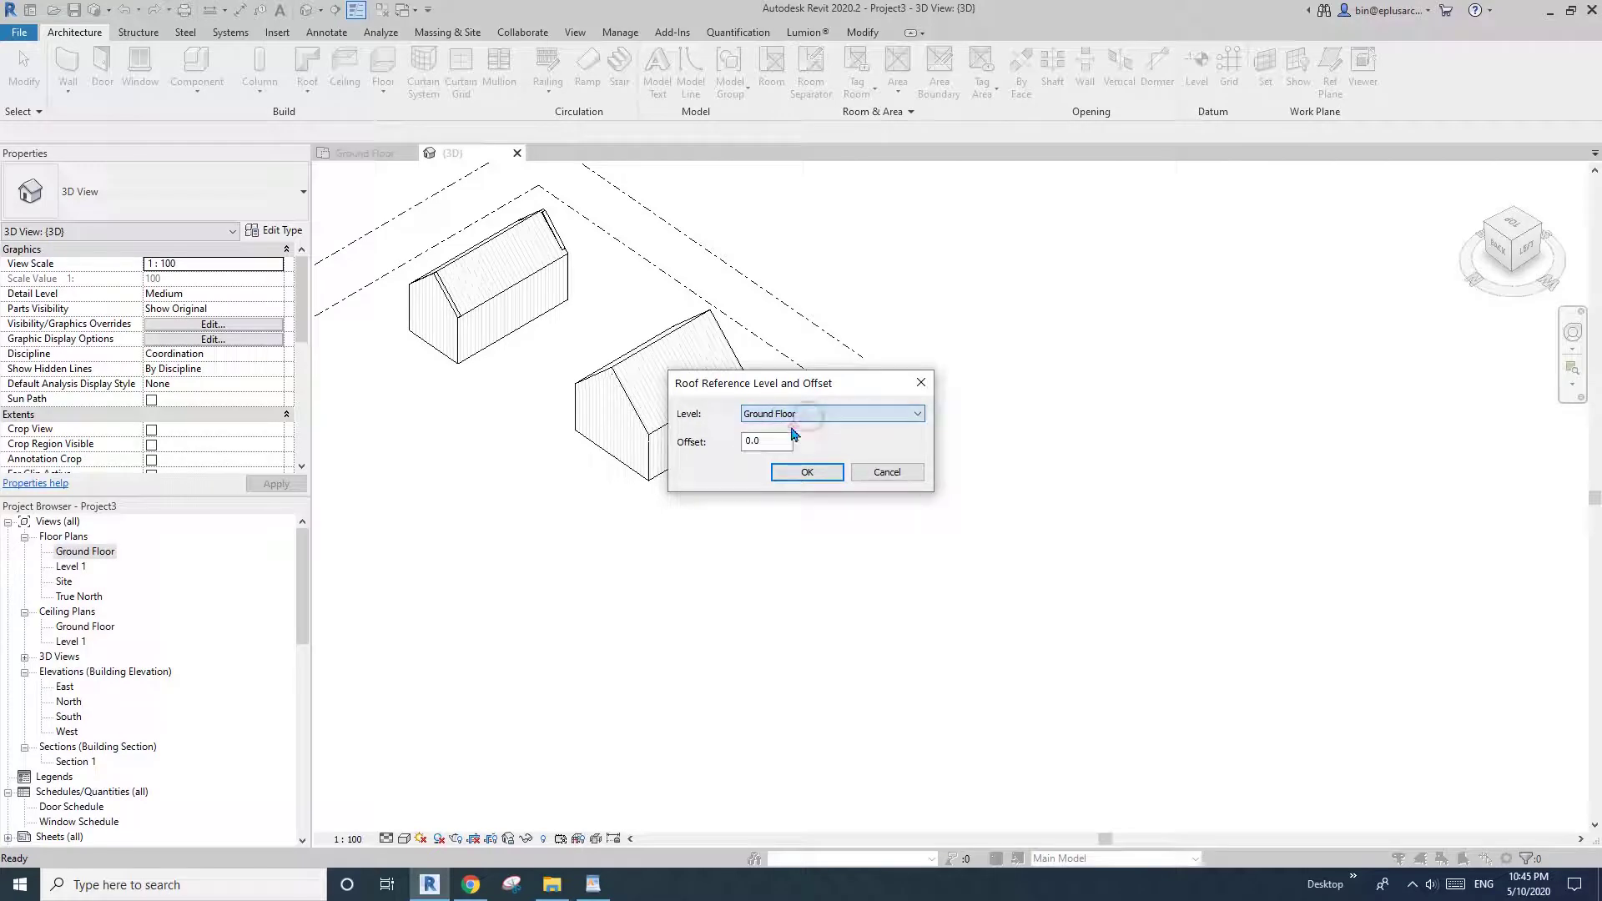
click(809, 472)
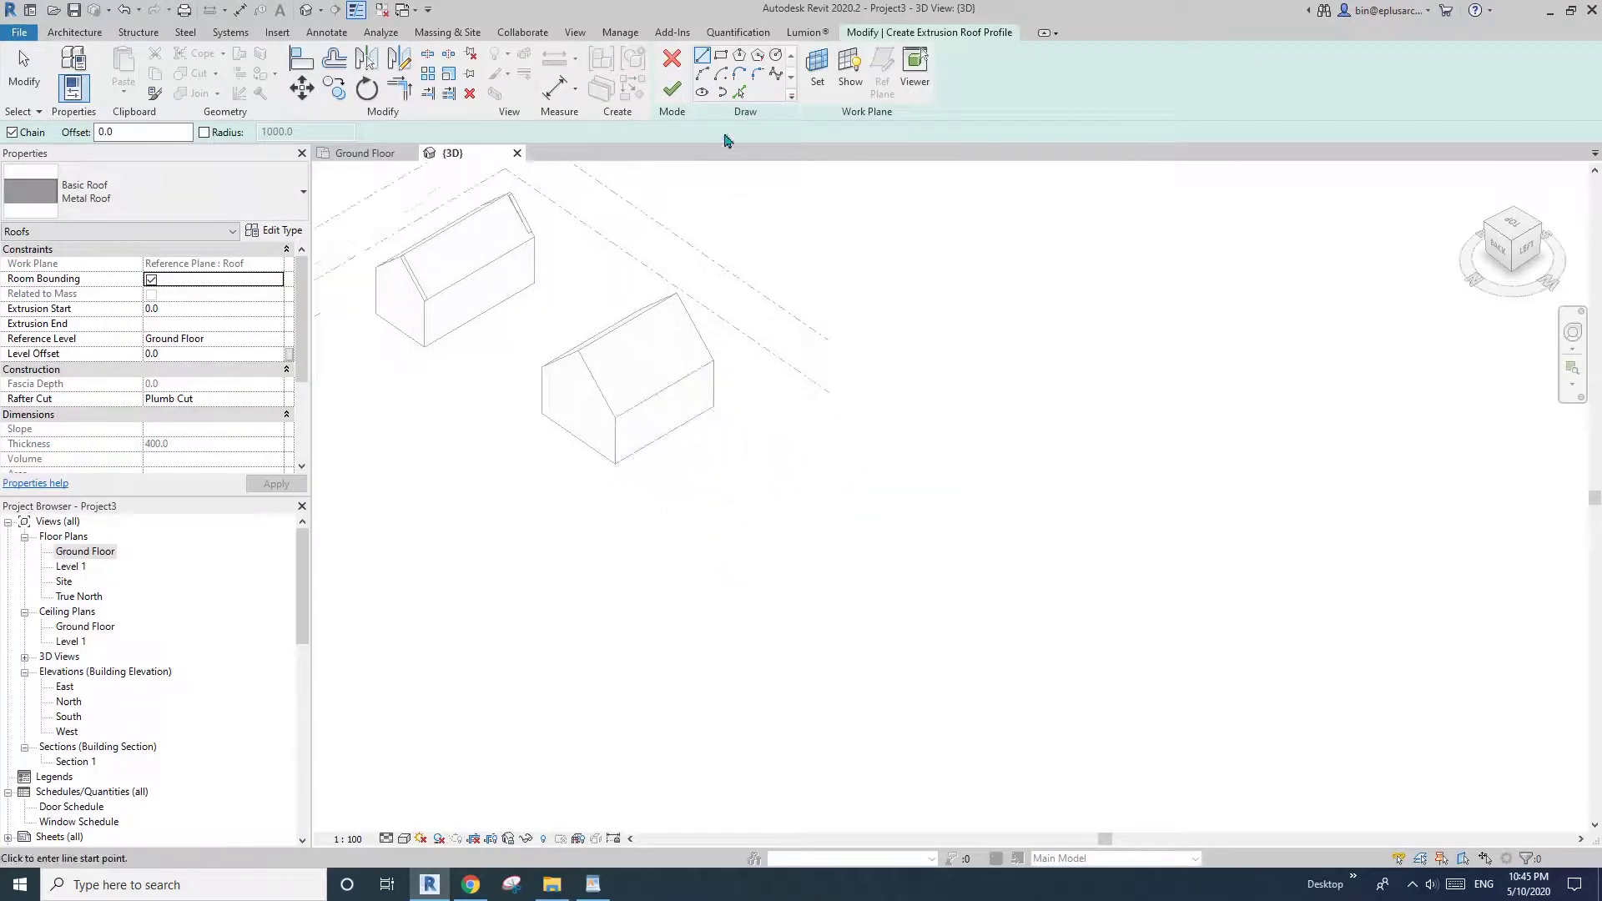
Step: Sketch an open house-shaped roof profile from two vertical sides and two sloping lines, and finish the extrusion roof
click(764, 521)
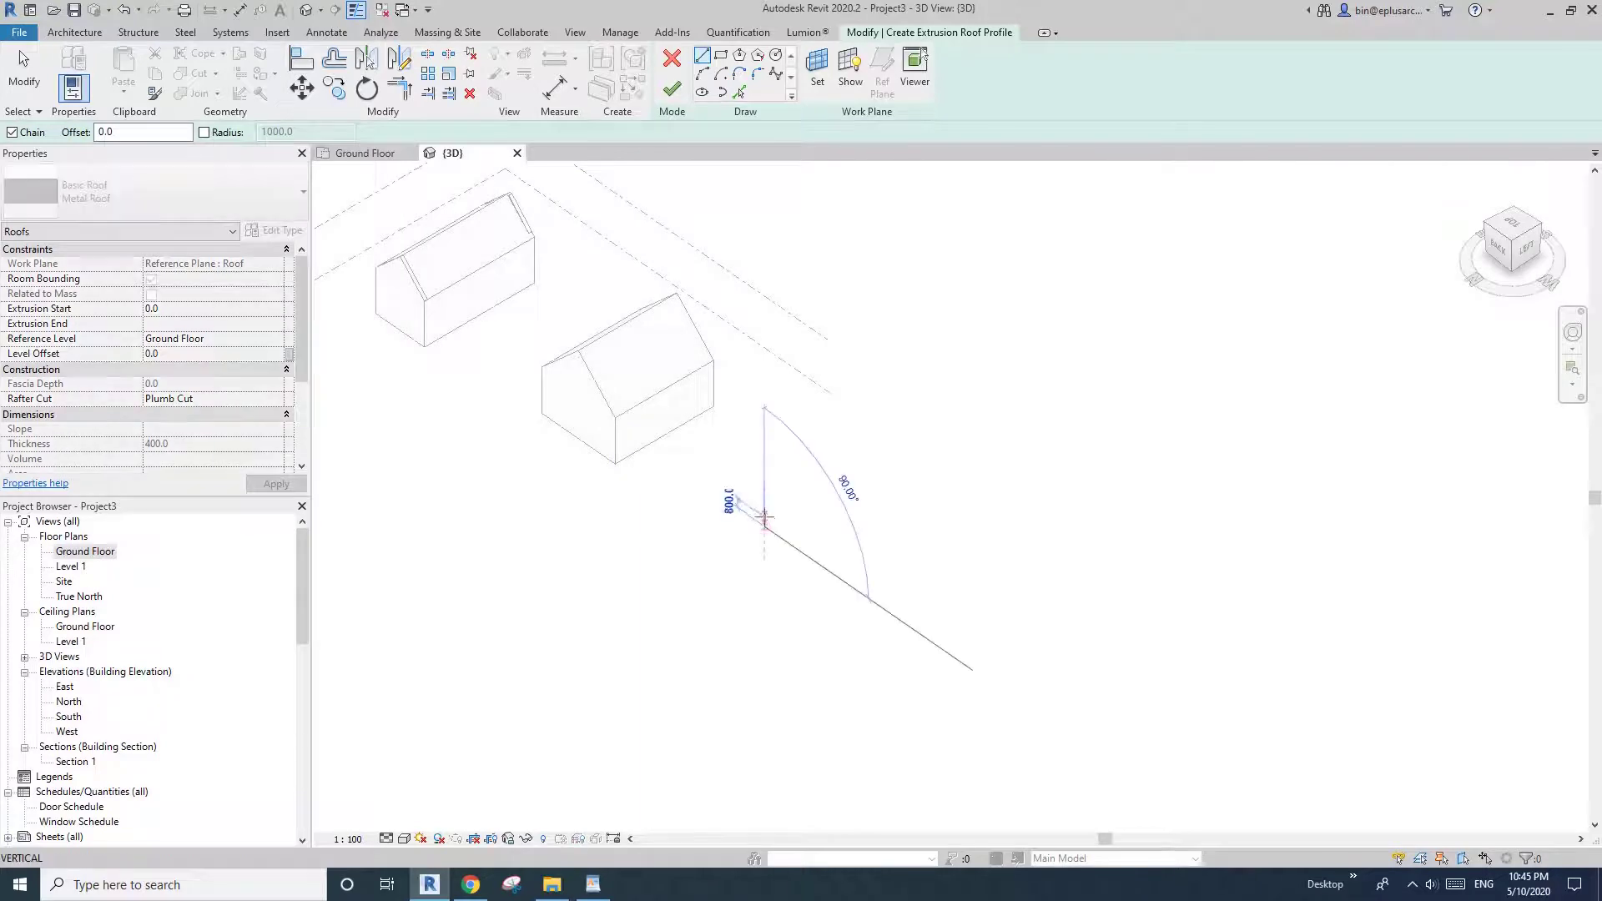
click(764, 457)
click(820, 406)
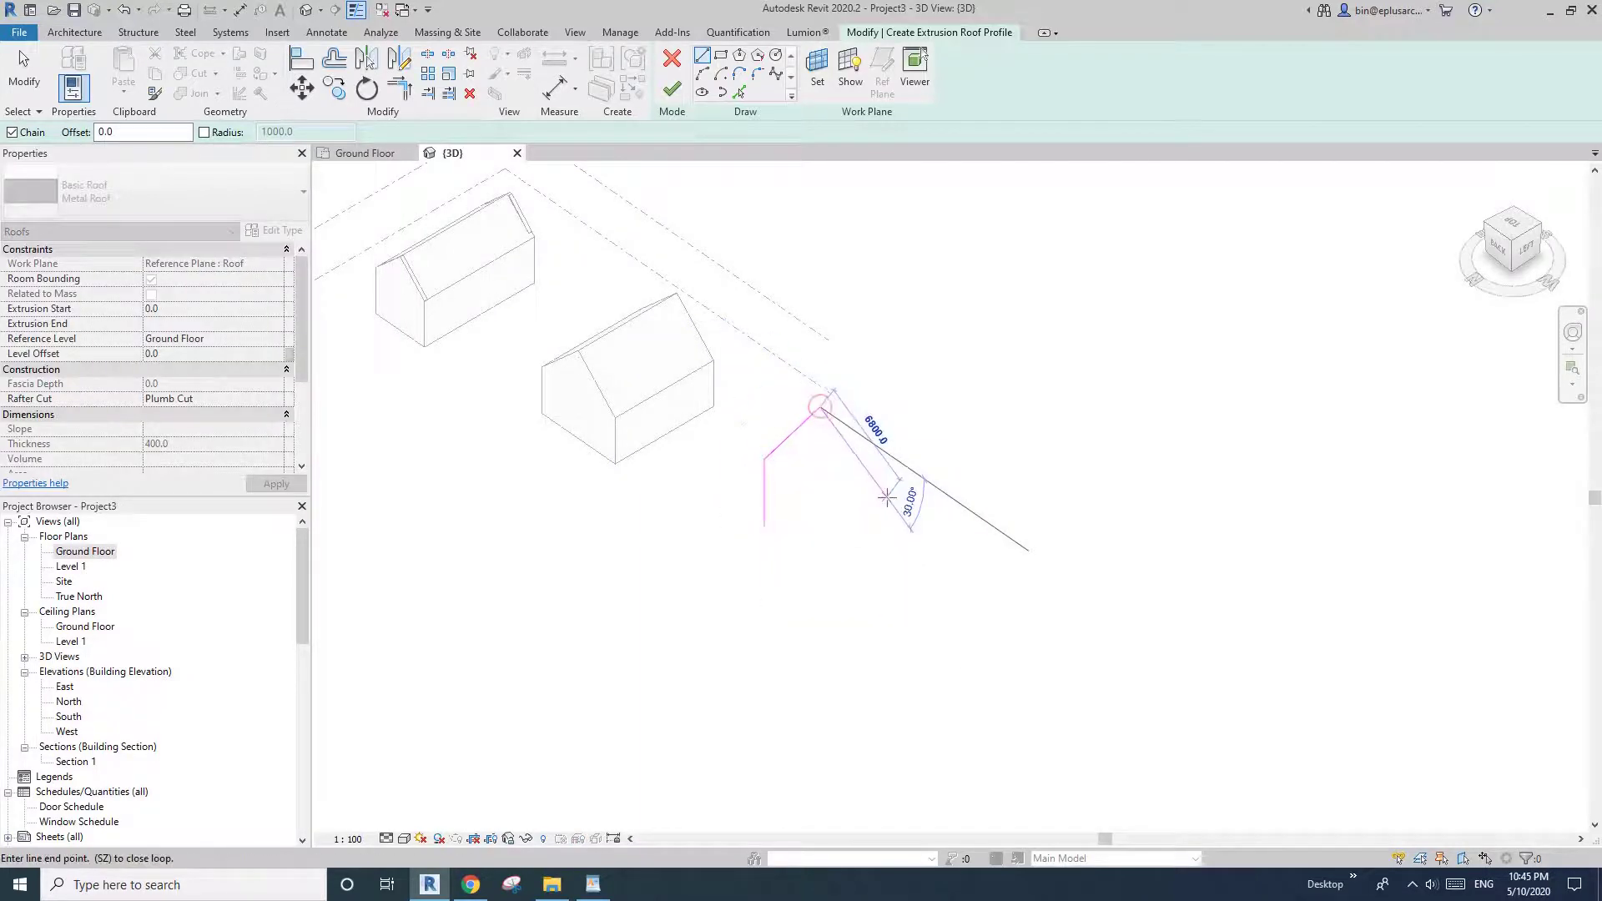
click(886, 561)
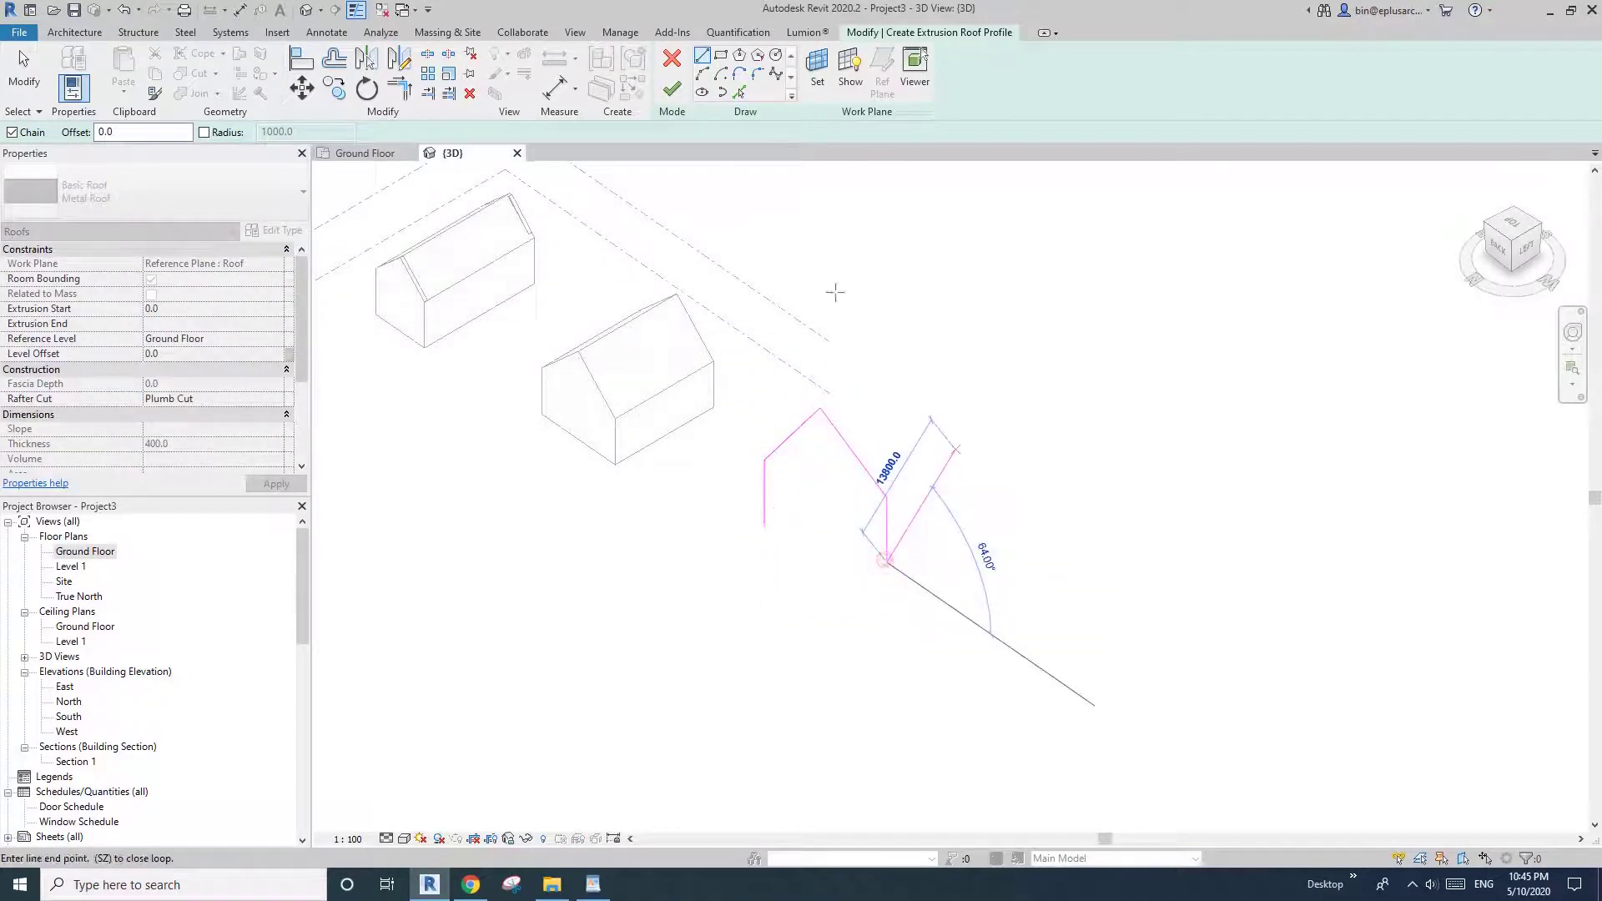
click(673, 89)
mouse_move(803, 551)
shift+middle_down()
mouse_move(548, 453)
mouse_move(740, 605)
mouse_move(654, 618)
shift+middle_up()
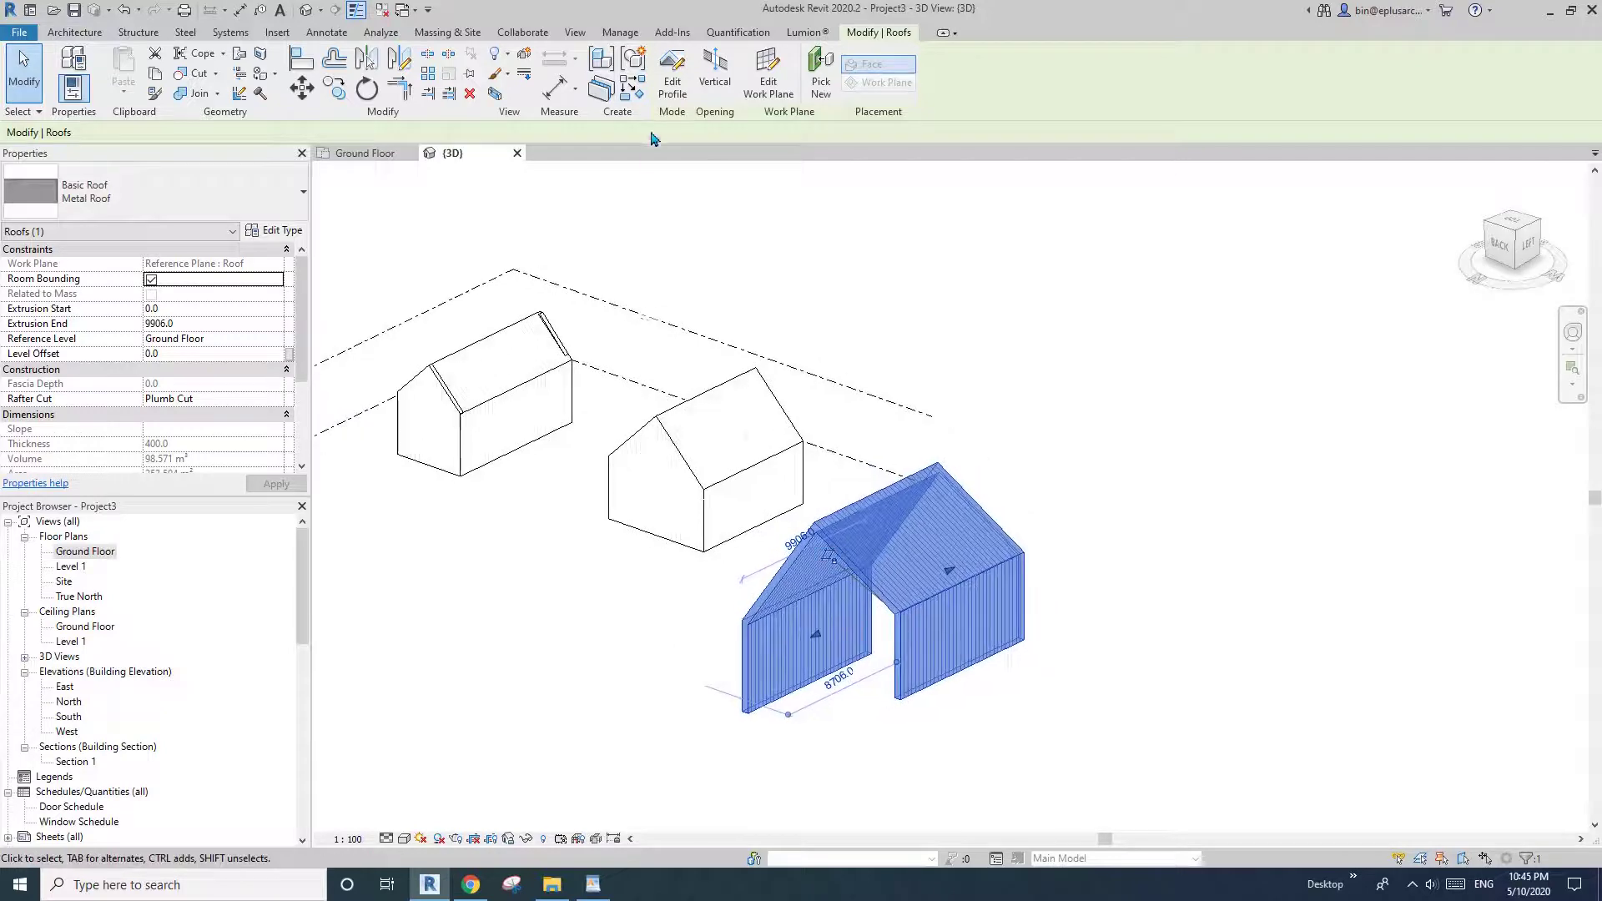
Step: Open the extruded roof's profile for editing and delete its whole sketch chain
click(672, 82)
scroll(901, 472, down, 1)
key(Tab)
click(896, 504)
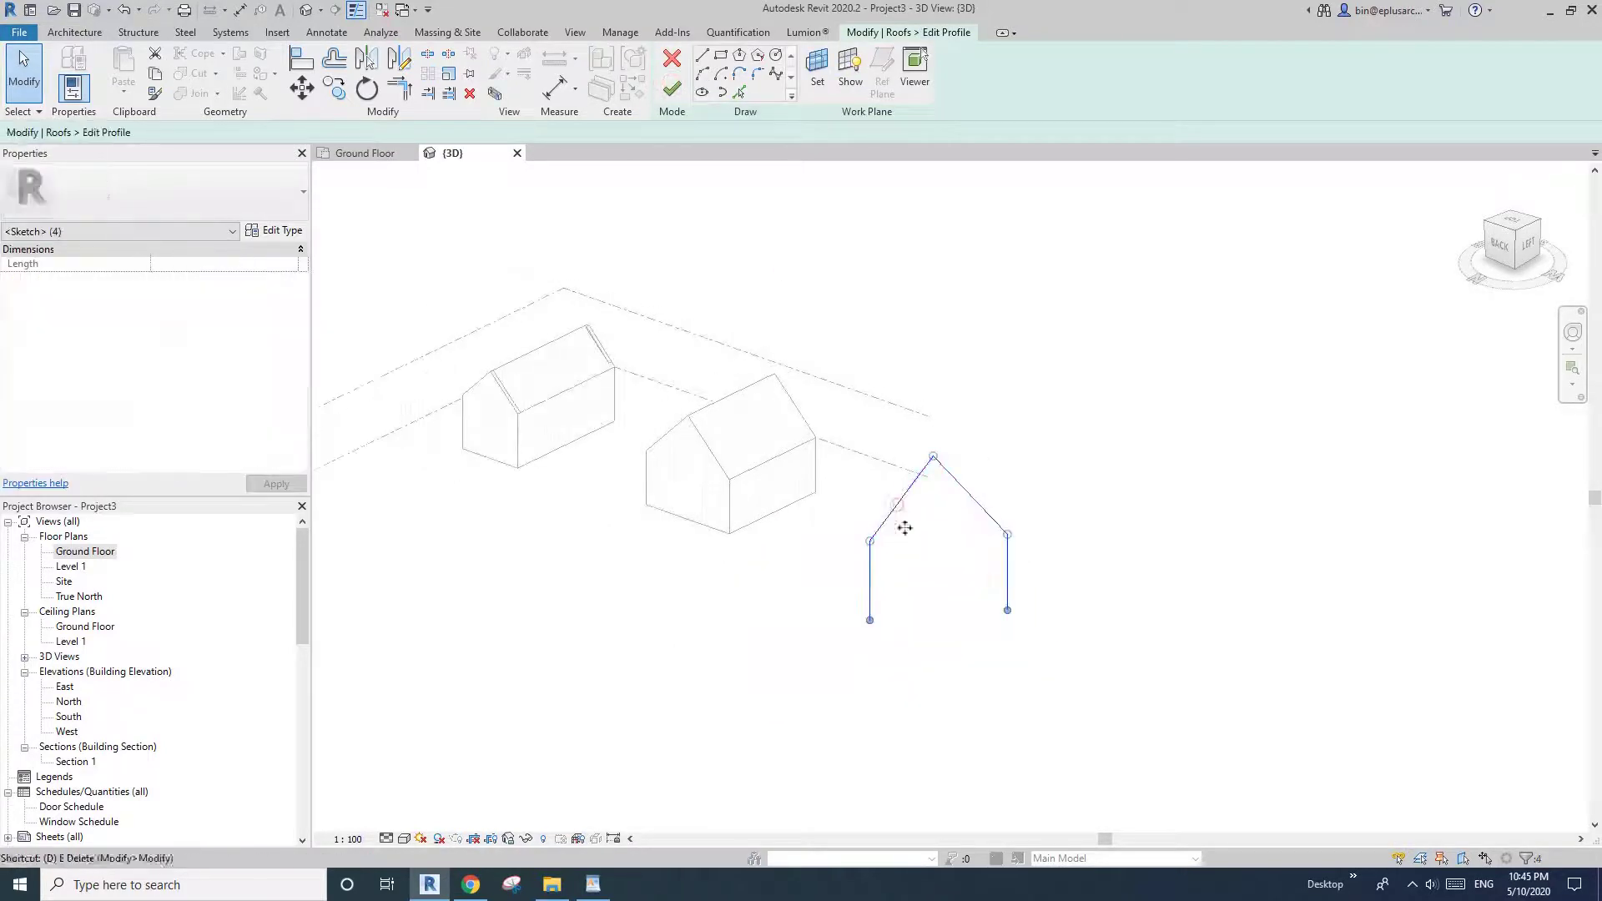
key(Delete)
scroll(748, 510, up, 2)
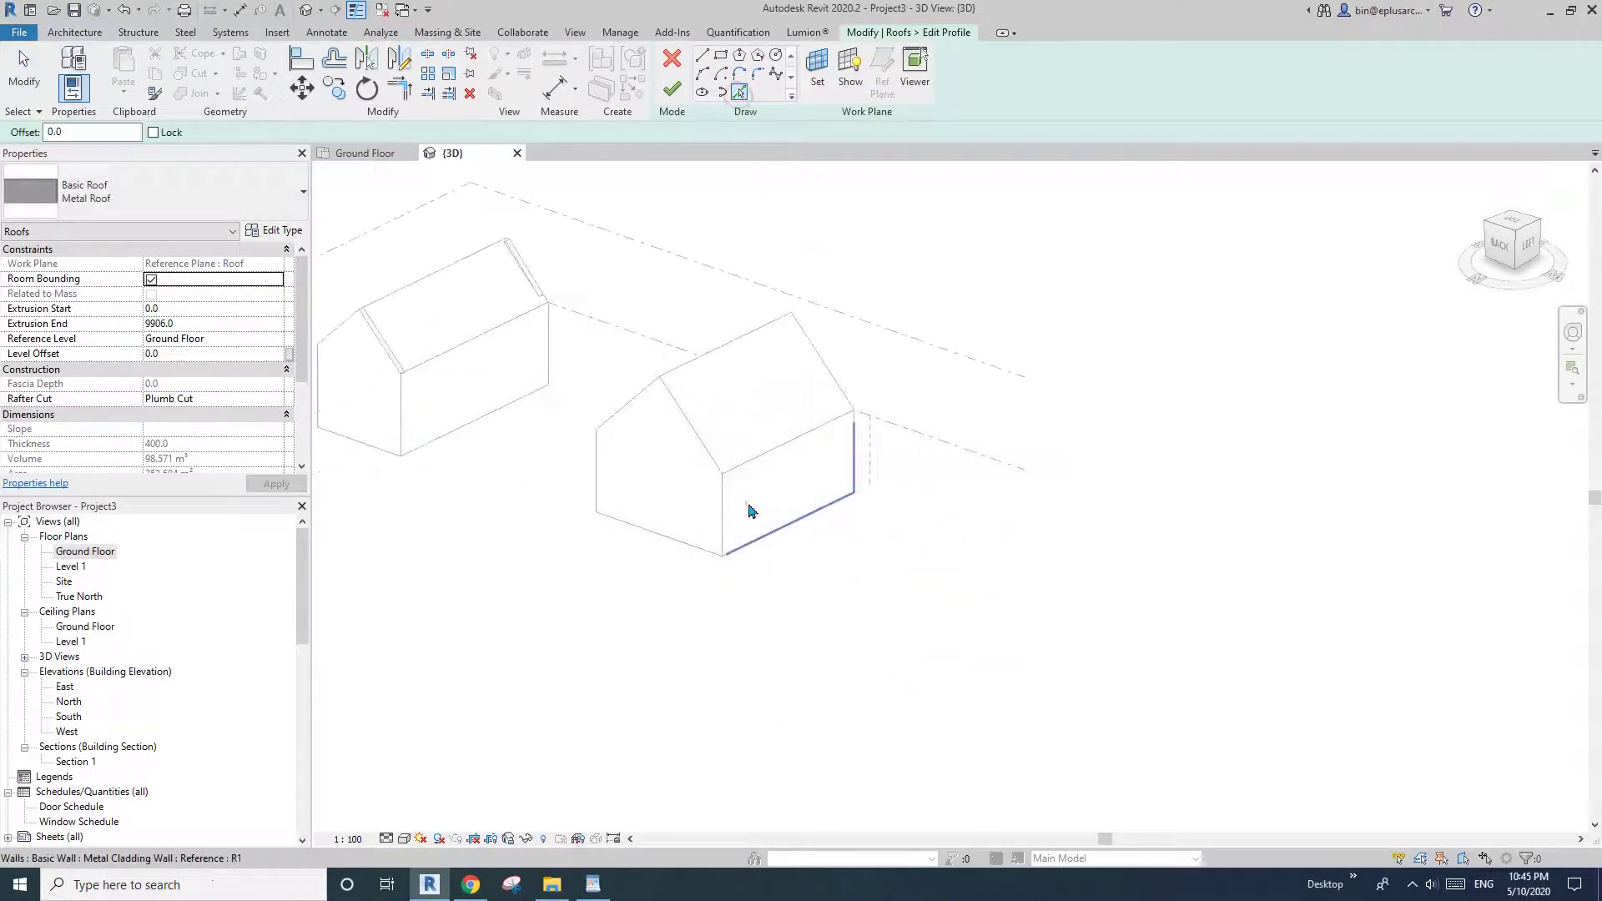
Step: Trace a new profile by picking the middle building's wall and roof edges, and trim the lines into corners
shift+middle_drag(686, 454, 743, 515)
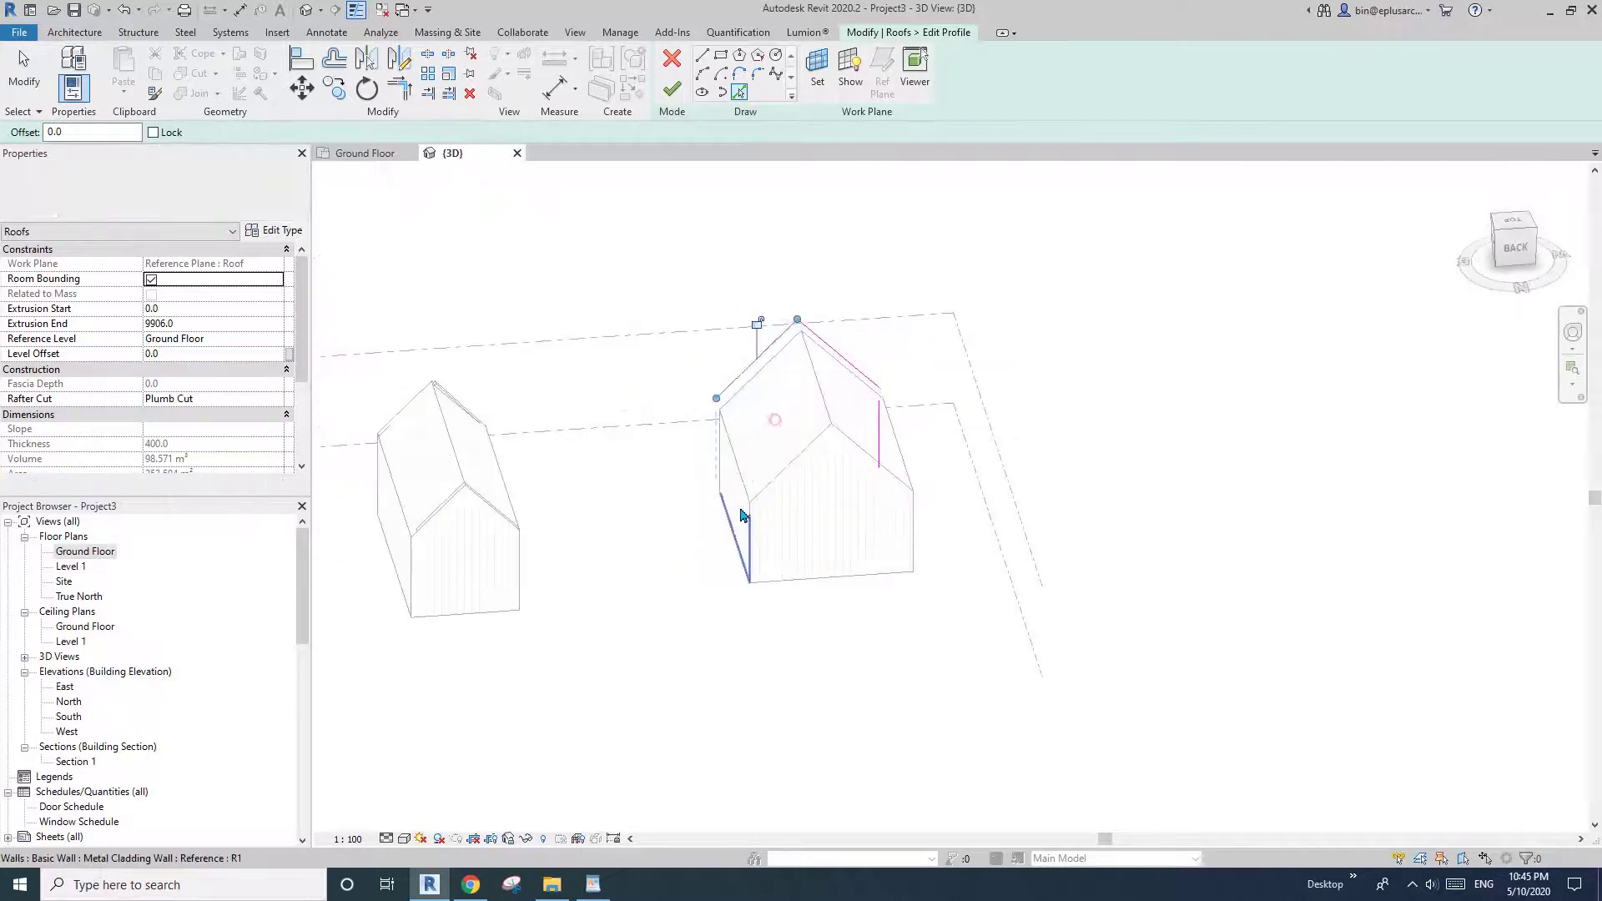
shift+middle_drag(864, 510, 858, 465)
key(t)
key(r)
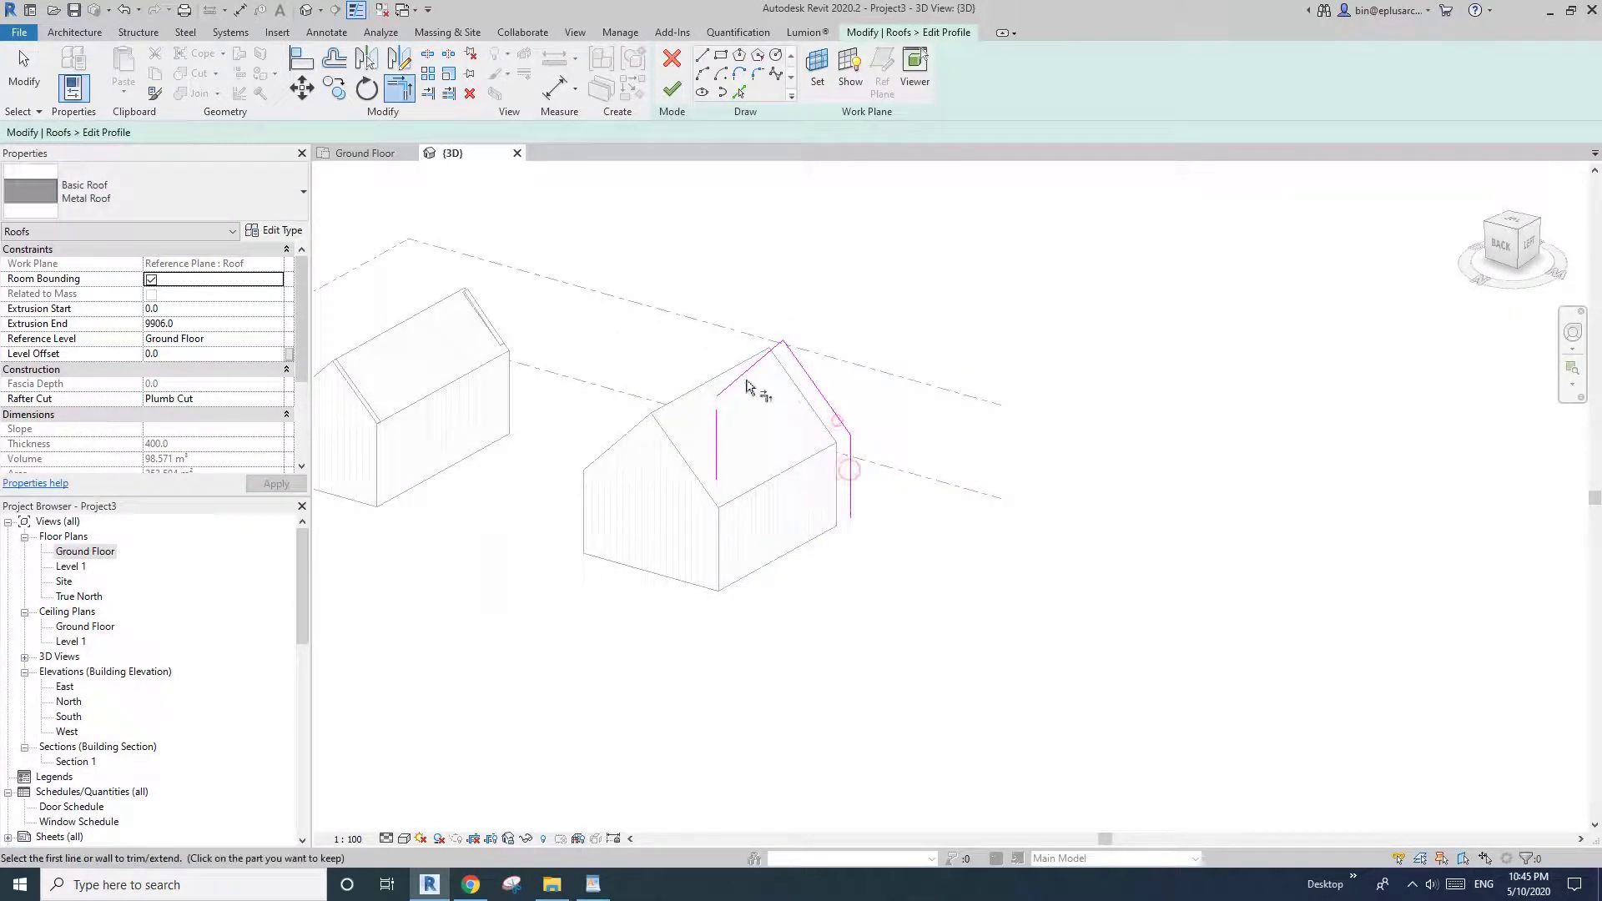
key(Escape)
key(Escape)
Step: Move the traced profile chain about 10400 mm sideways, clear of the middle building, and finish the roof edit
key(Tab)
click(722, 436)
scroll(734, 442, down, 1)
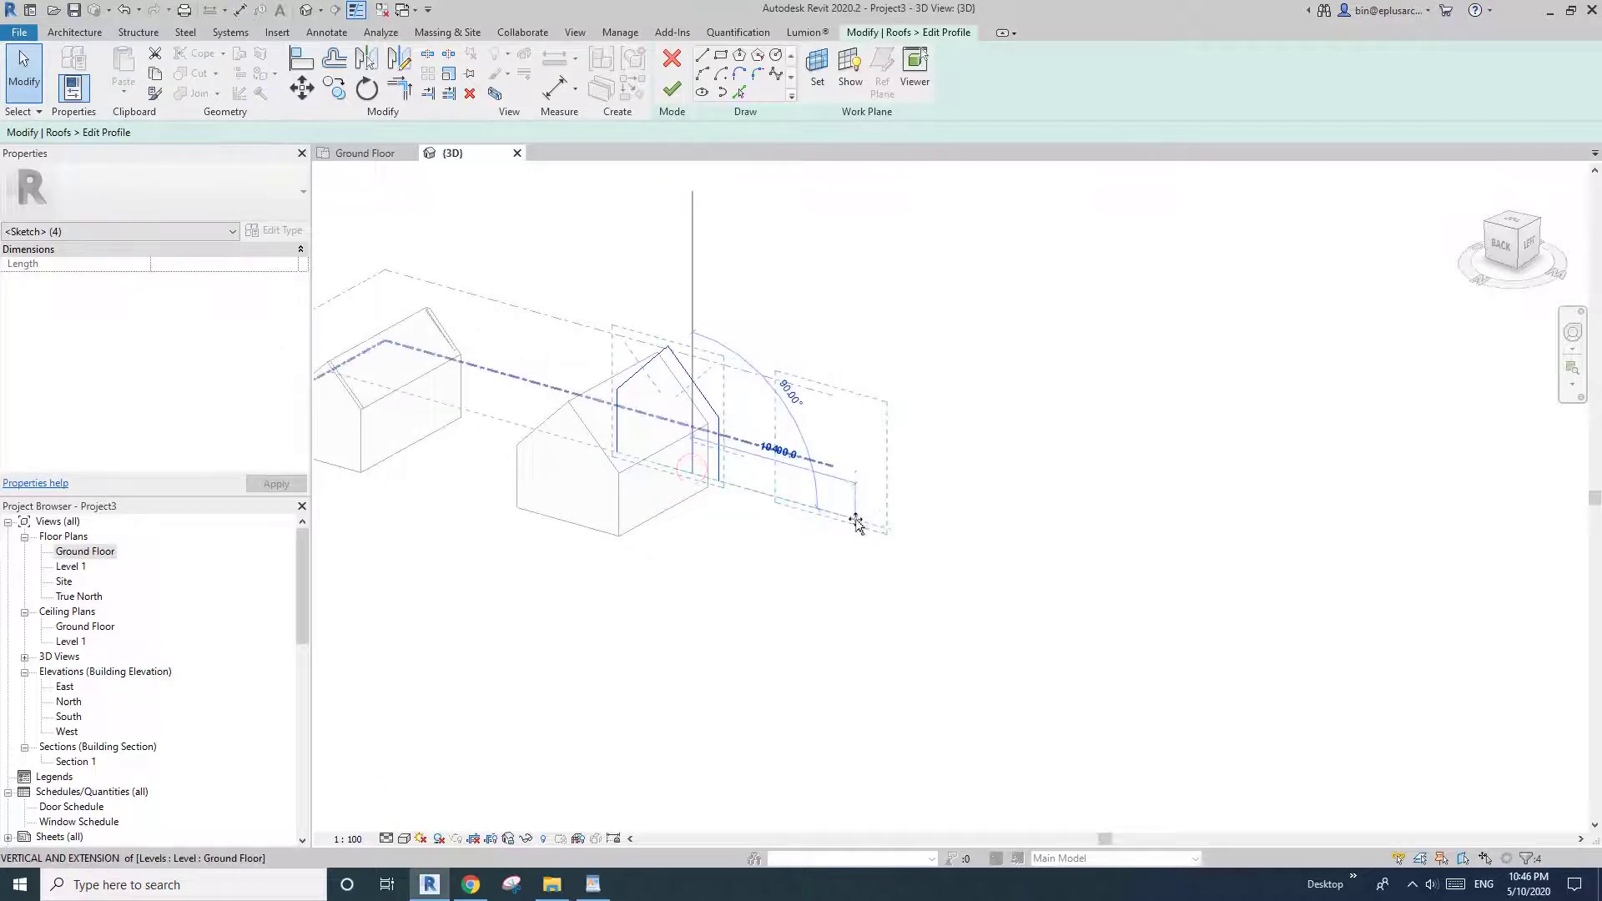
key(Escape)
click(671, 89)
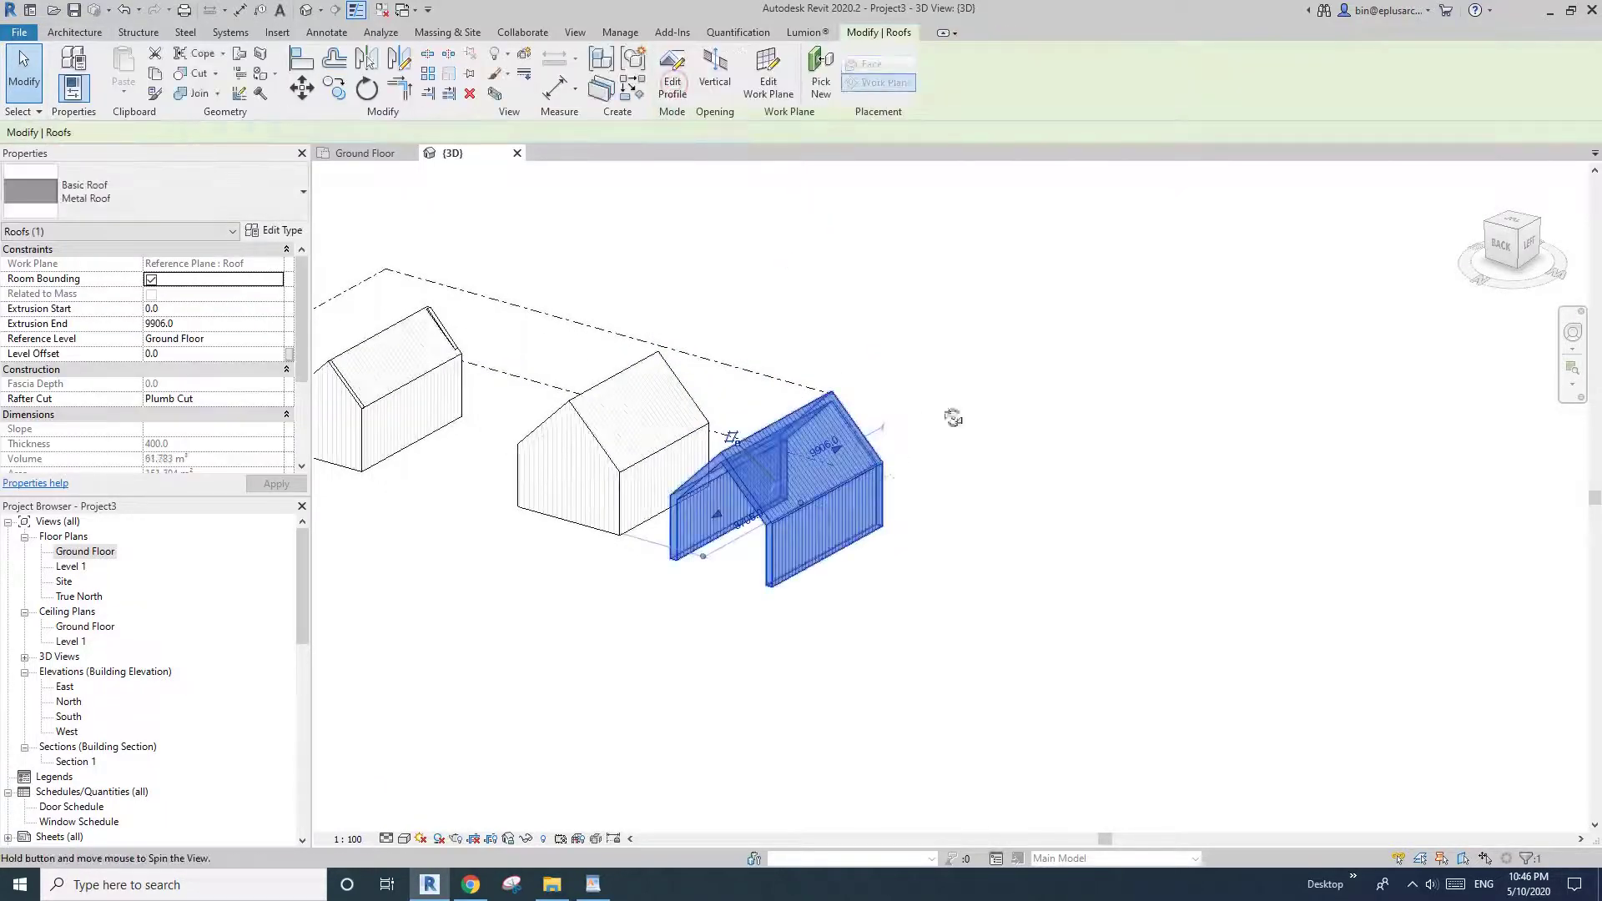
Step: Compare the middle building's side and gable walls with the new extruded roof from the back
mouse_move(951, 414)
shift+middle_down()
mouse_move(771, 469)
mouse_move(773, 554)
shift+middle_up()
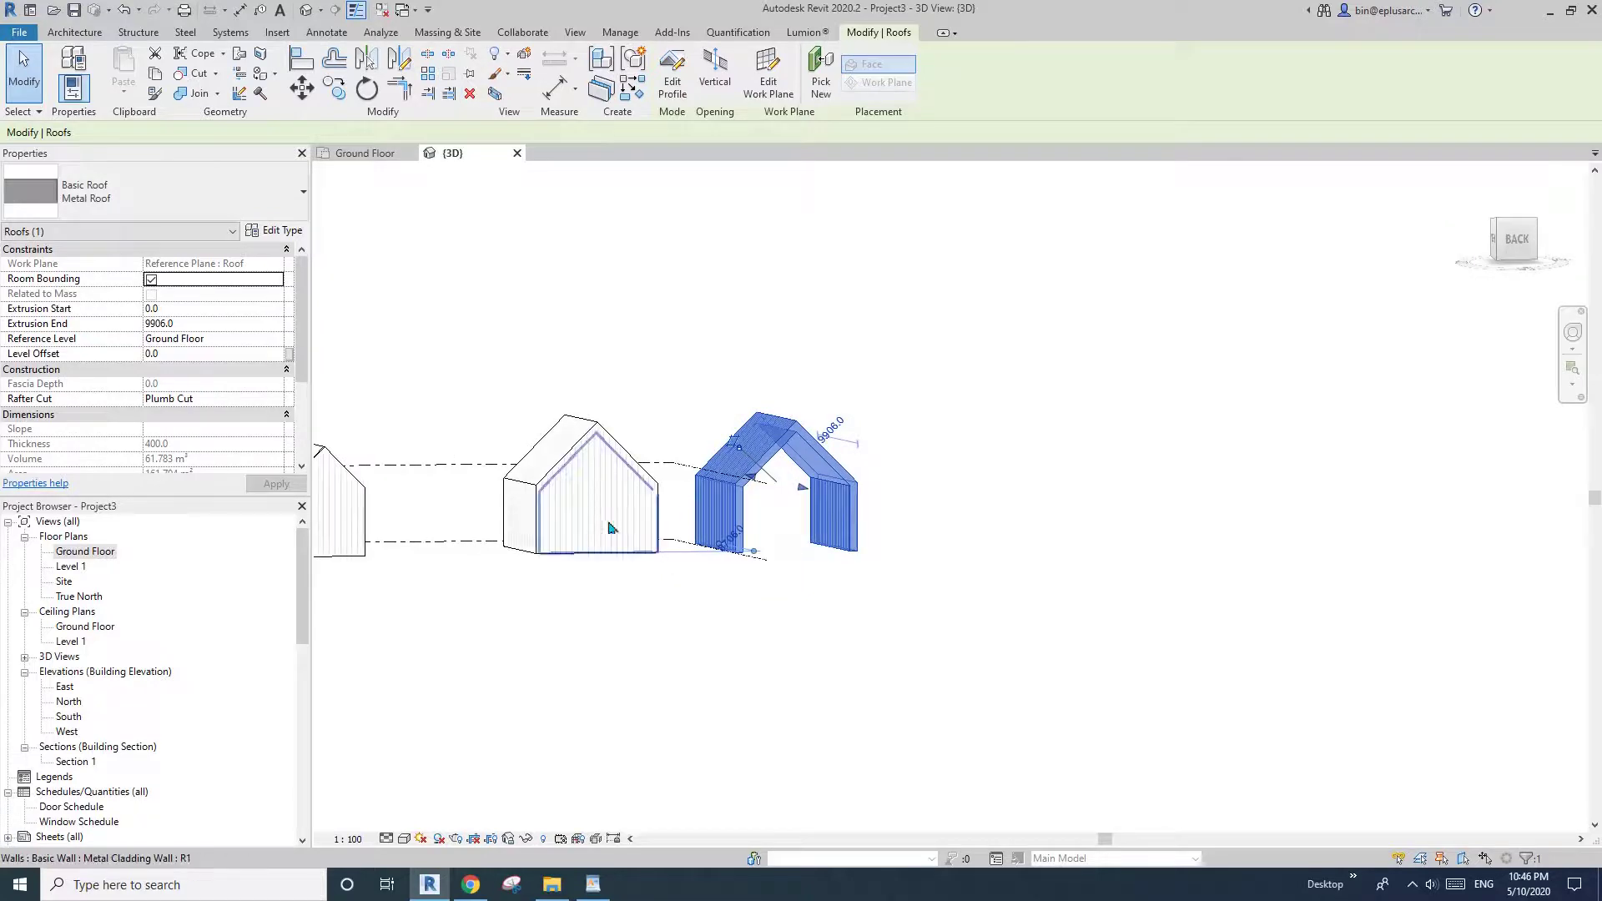
shift+middle_drag(609, 527, 563, 497)
mouse_move(517, 560)
shift+middle_down()
mouse_move(686, 503)
mouse_move(630, 489)
mouse_move(526, 537)
shift+middle_up()
key(Escape)
click(857, 431)
scroll(631, 489, up, 1)
click(584, 512)
click(491, 524)
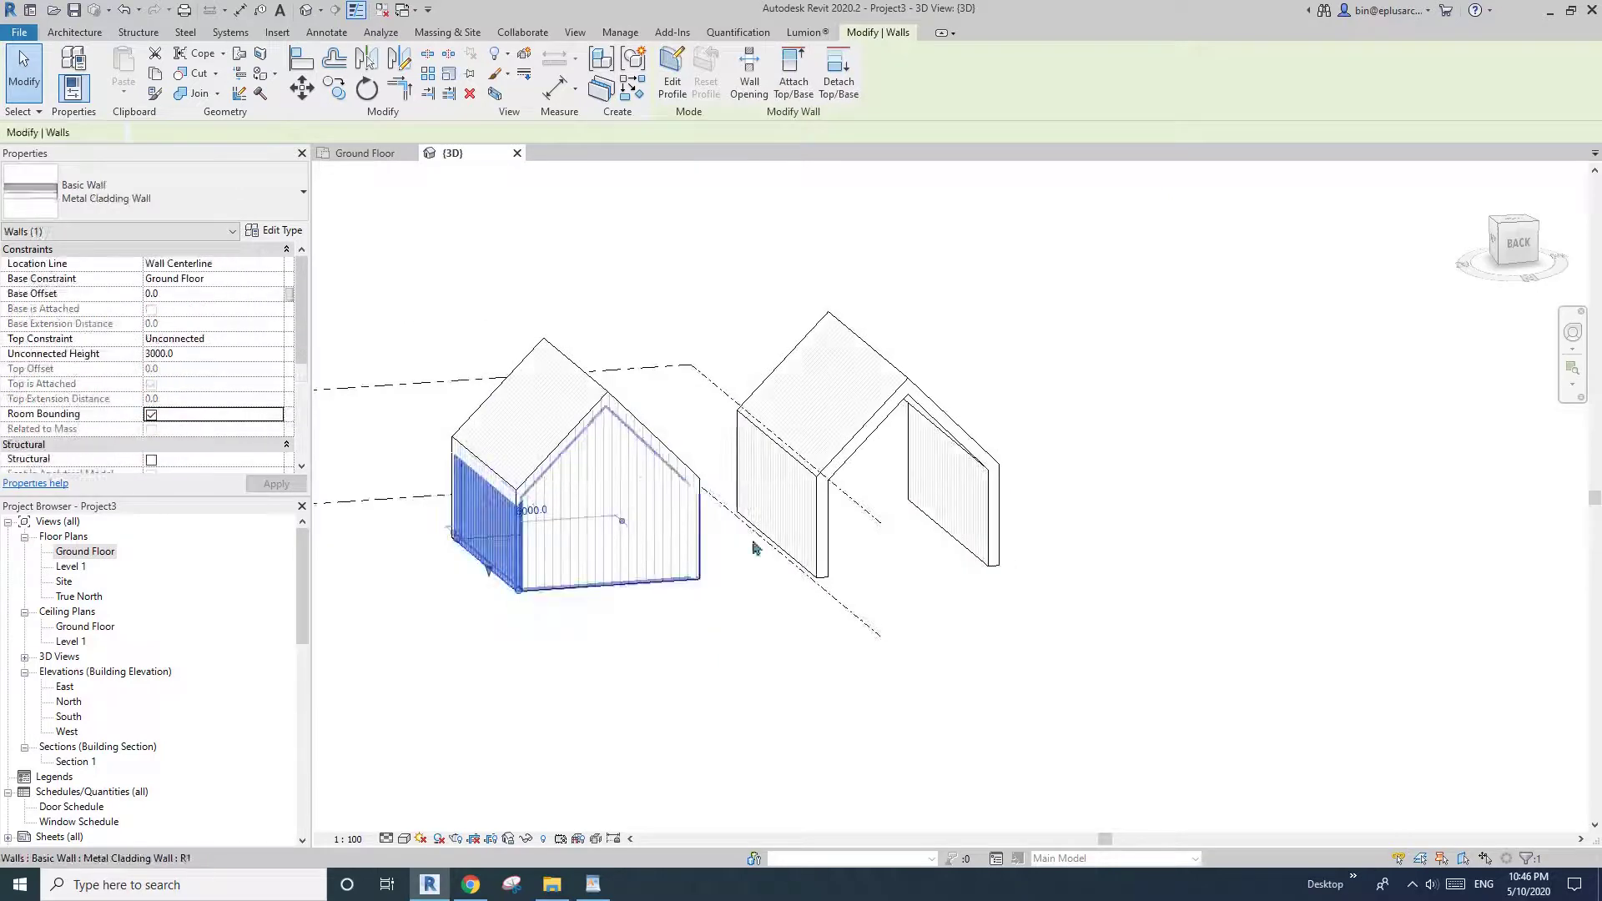
mouse_move(754, 547)
shift+middle_down()
mouse_move(817, 509)
mouse_move(729, 546)
shift+middle_up()
Step: Examine the extruded roof's wall and roof surfaces, open end and thickness from several angles
click(855, 488)
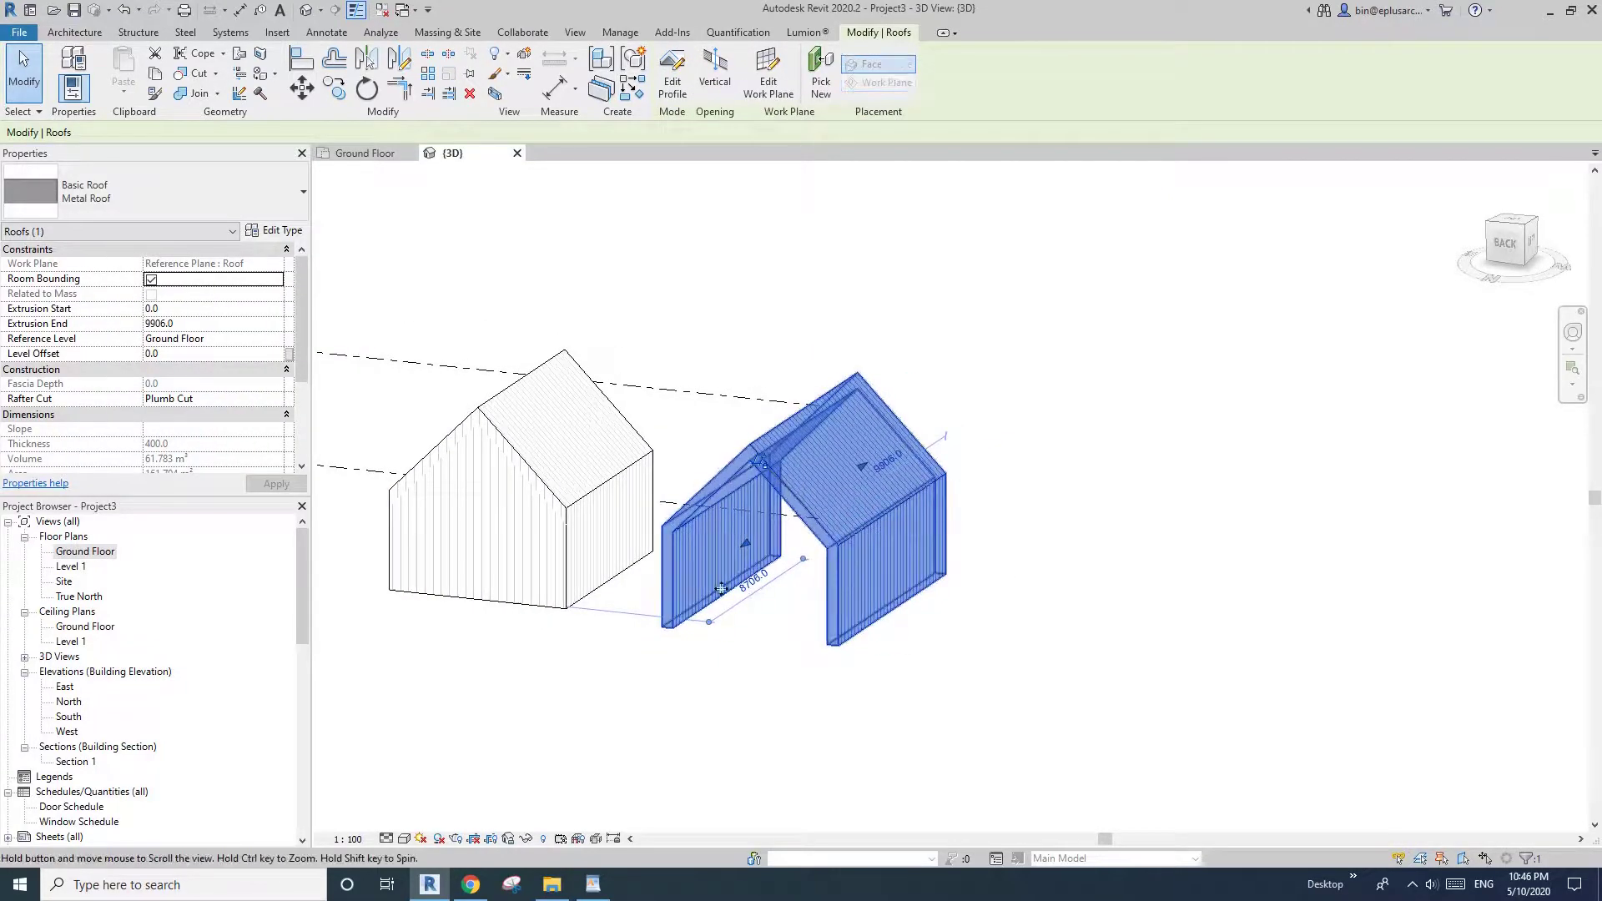
click(814, 572)
click(890, 607)
shift+middle_drag(886, 598, 1037, 529)
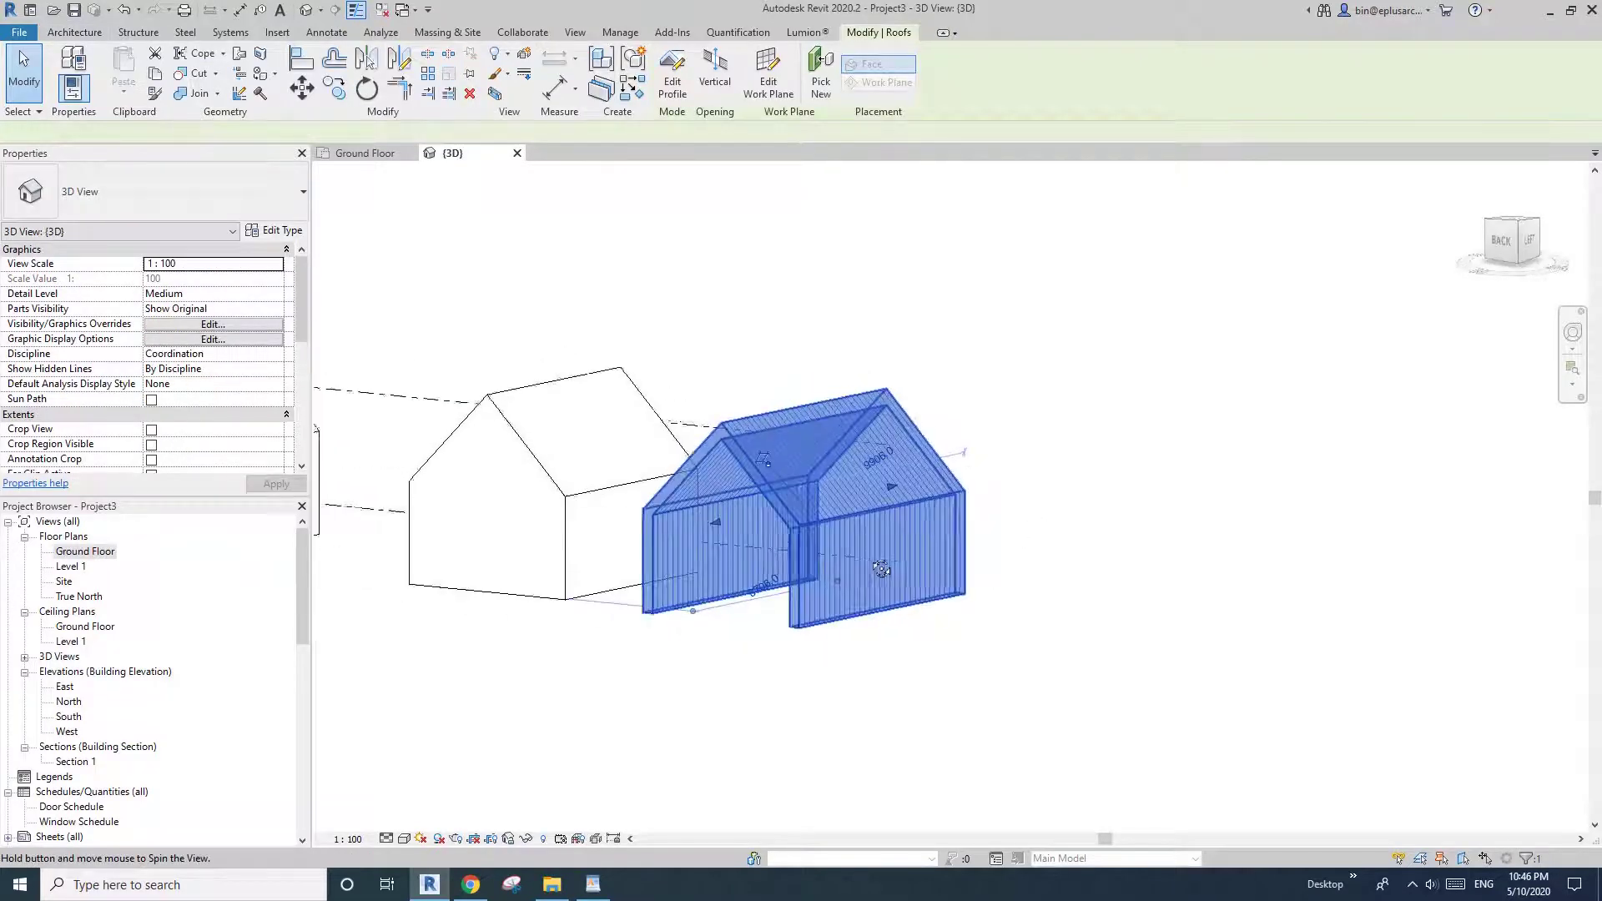
mouse_move(881, 569)
shift+middle_down()
mouse_move(1019, 523)
mouse_move(841, 573)
mouse_move(849, 602)
mouse_move(871, 587)
shift+middle_up()
scroll(887, 558, up, 1)
key(Escape)
shift+middle_drag(797, 499, 830, 502)
click(848, 472)
key(Escape)
scroll(874, 467, down, 1)
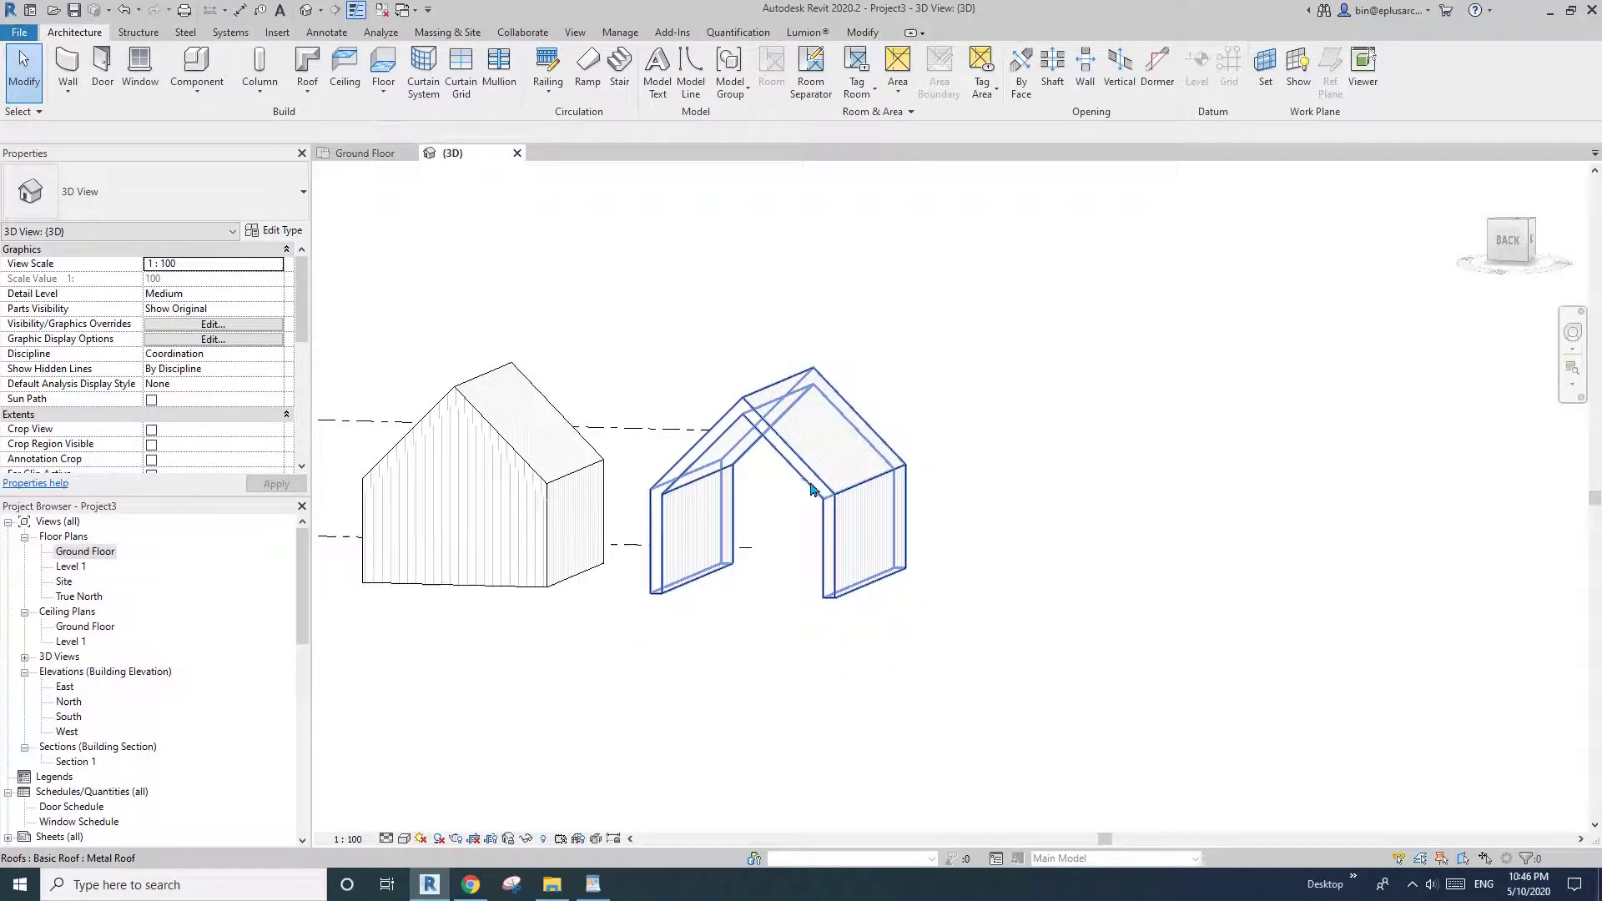
click(843, 498)
key(Escape)
shift+middle_drag(843, 499, 814, 615)
click(987, 579)
click(859, 584)
scroll(899, 584, up, 1)
Step: Check the metal-clad house photo in the WordPad notes, and return to Revit to view all three models
click(594, 884)
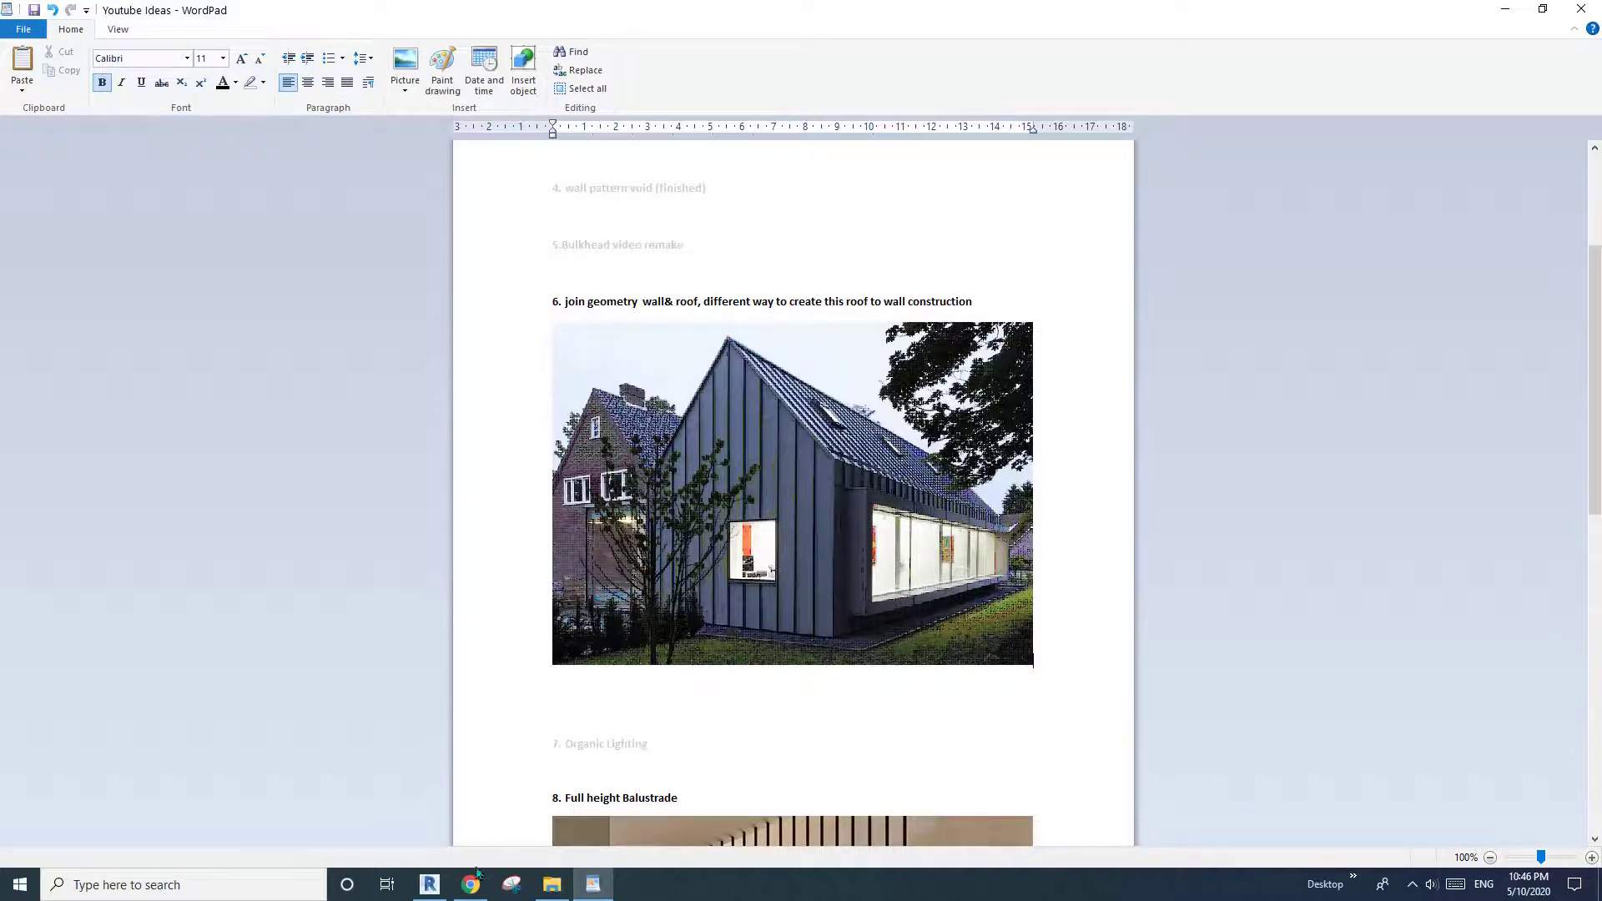
click(429, 884)
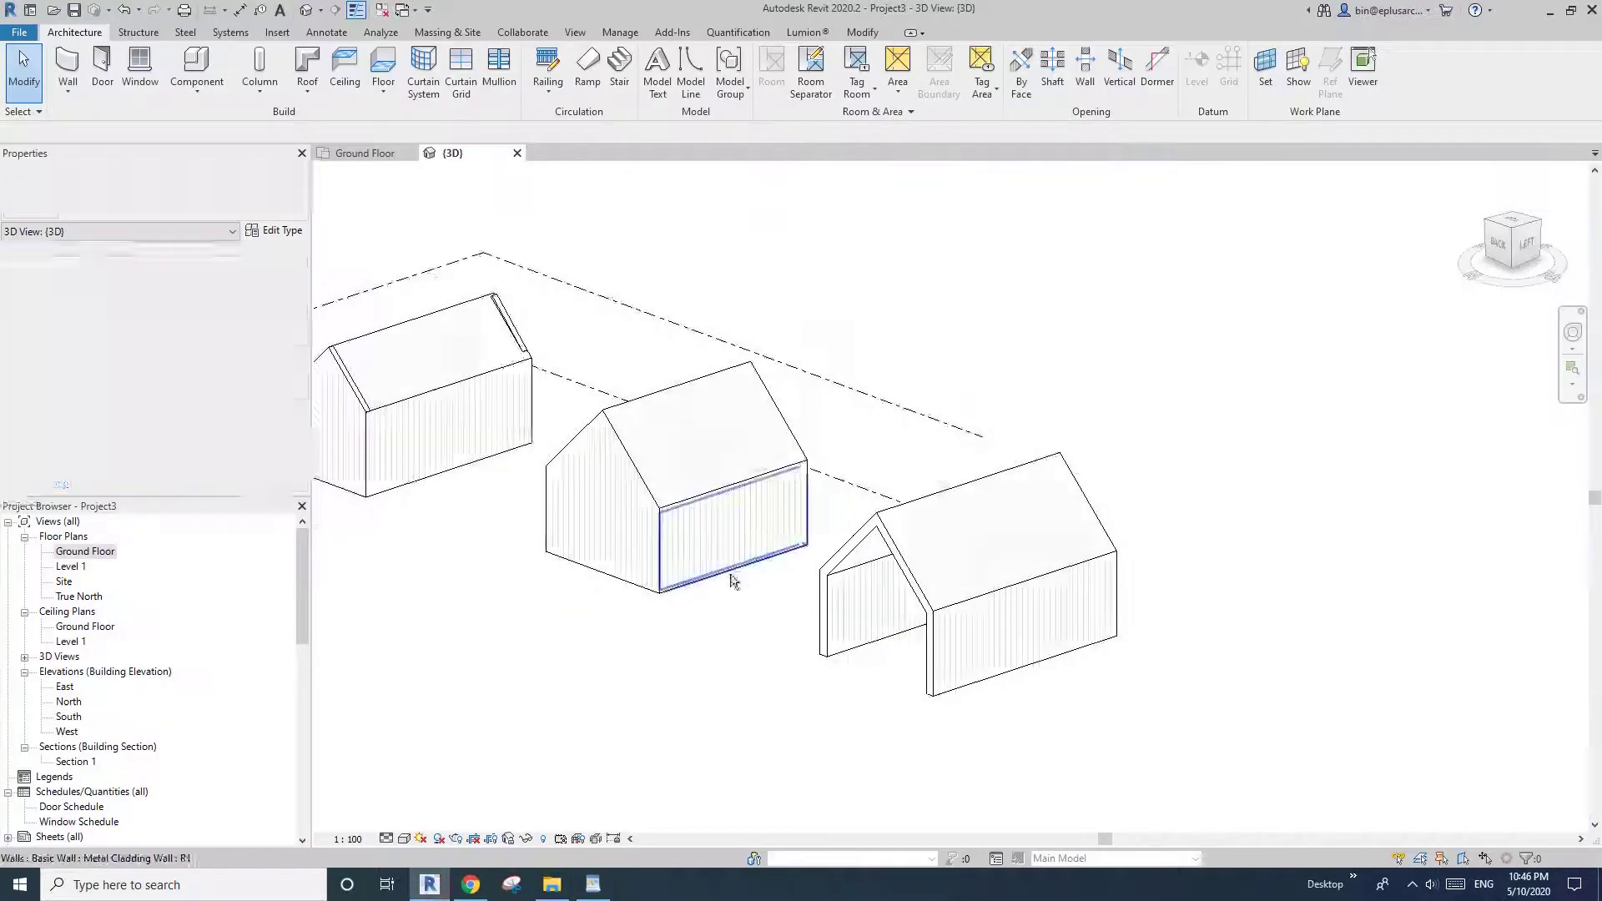
mouse_move(807, 580)
shift+middle_down()
mouse_move(861, 569)
mouse_move(820, 628)
shift+middle_up()
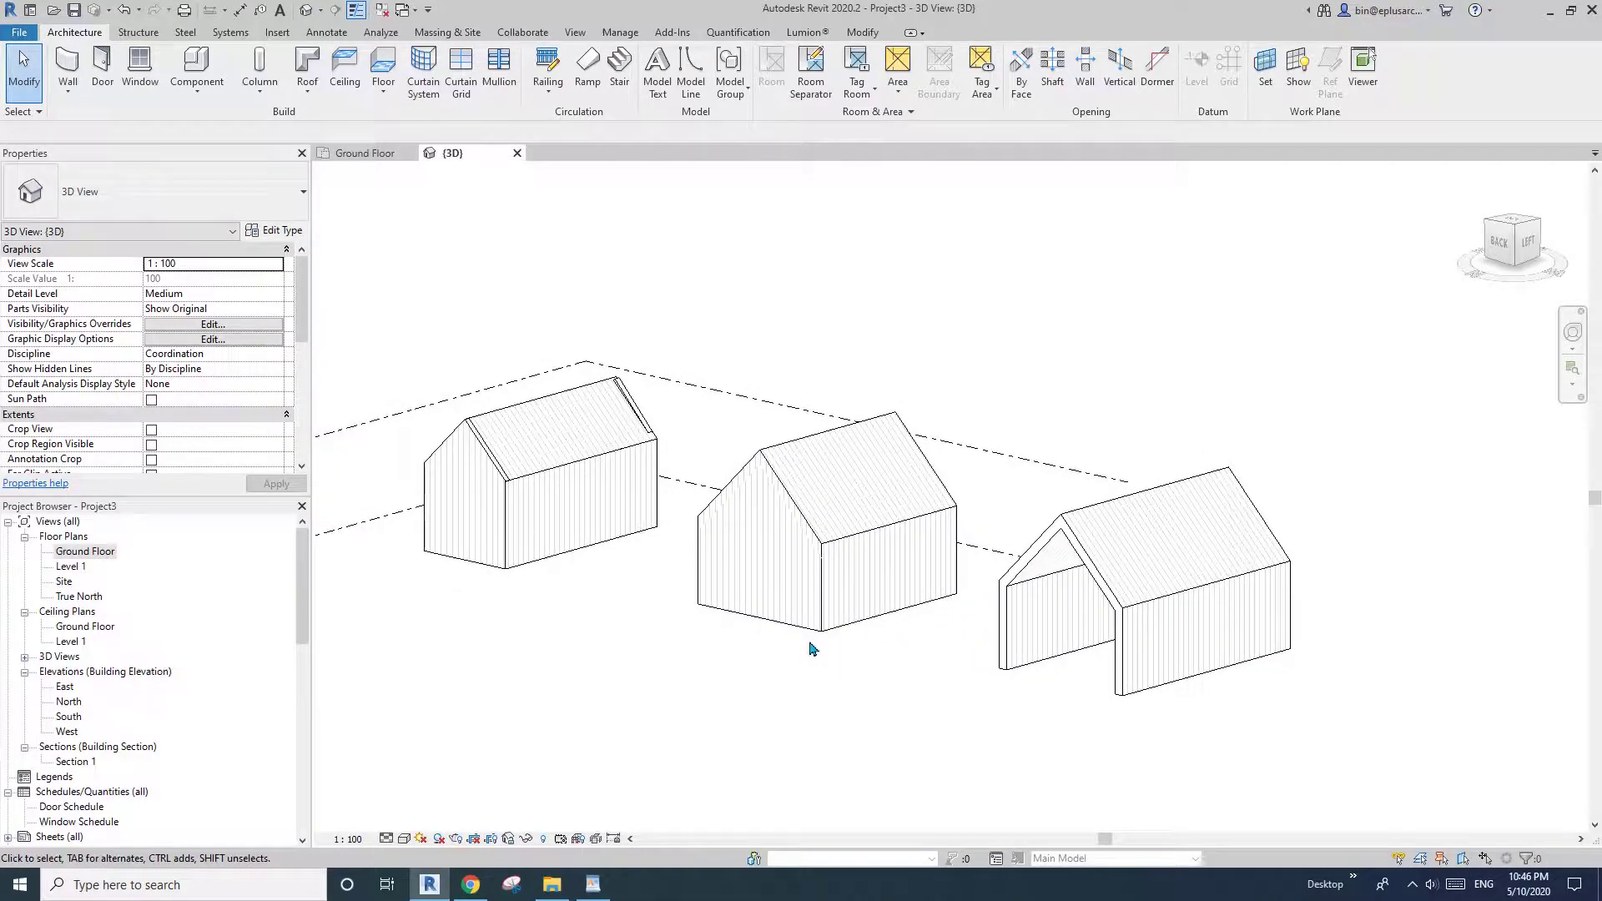